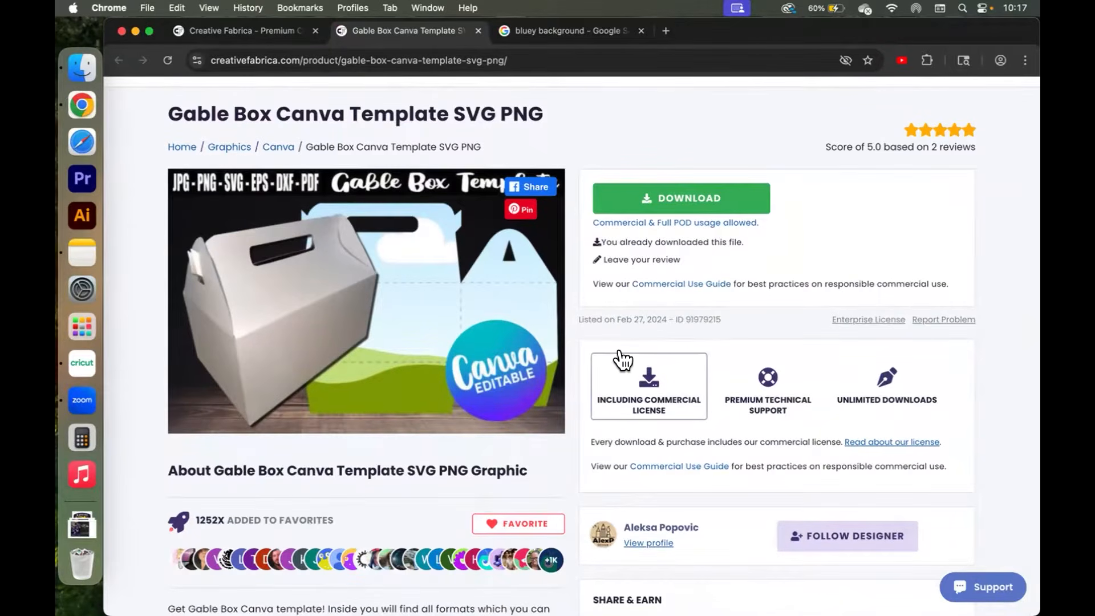
Read through the Gable Box Canva Template SVG PNG product page and its list of included formats.
{"action": "scroll", "coordinate": [620, 355], "scroll_direction": "down", "scroll_amount": 3}
{"action": "scroll", "coordinate": [621, 346], "scroll_direction": "down", "scroll_amount": 2}
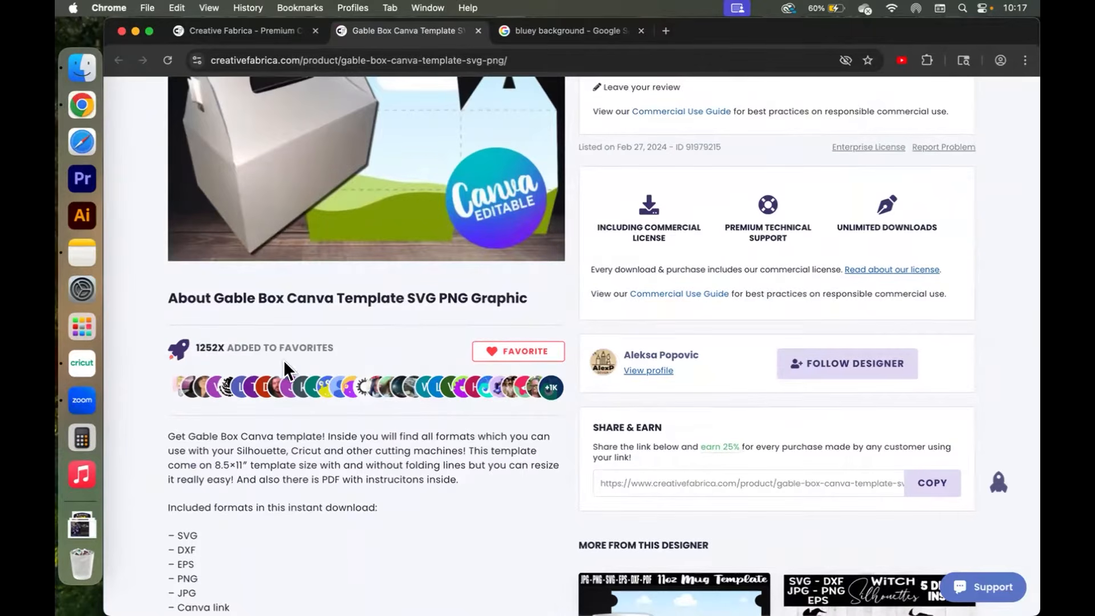
{"action": "scroll", "coordinate": [334, 471], "scroll_direction": "down", "scroll_amount": 3}
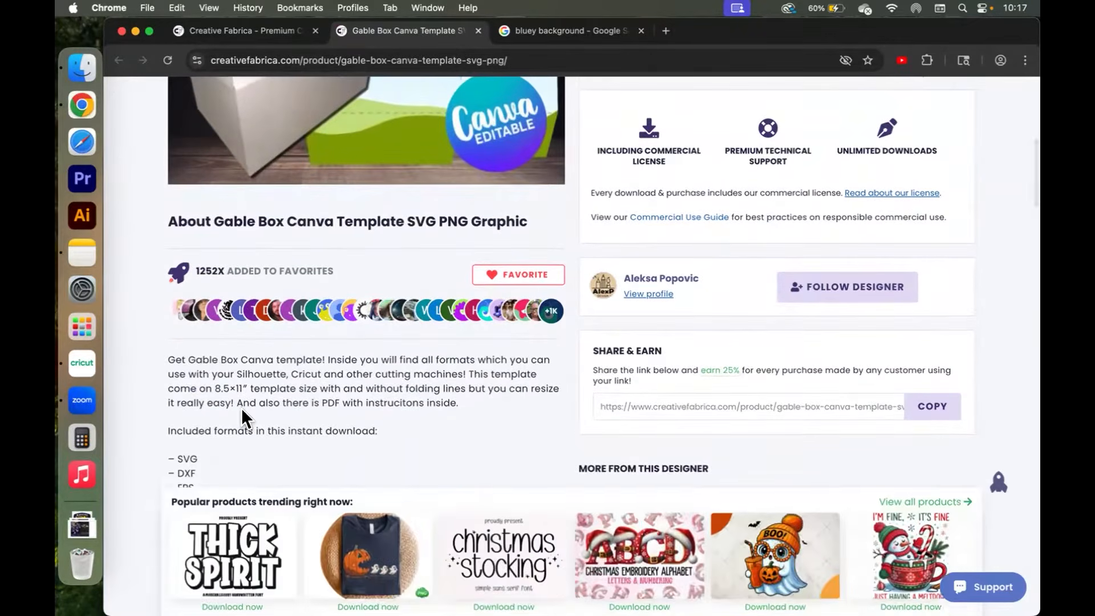
{"action": "scroll", "coordinate": [241, 408], "scroll_direction": "down", "scroll_amount": 2}
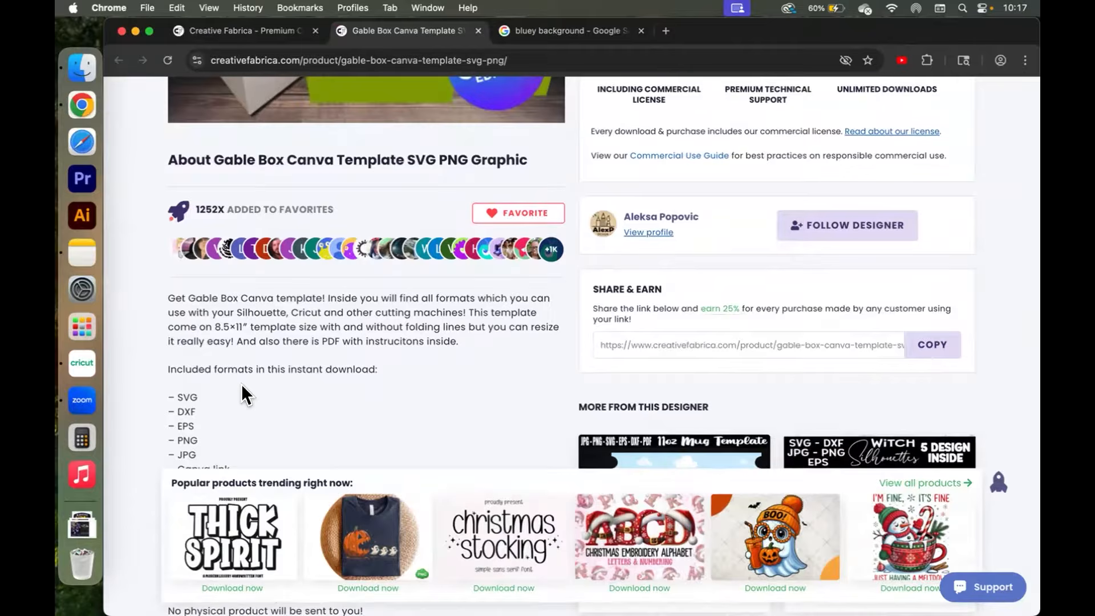
{"action": "scroll", "coordinate": [242, 388], "scroll_direction": "down", "scroll_amount": 1}
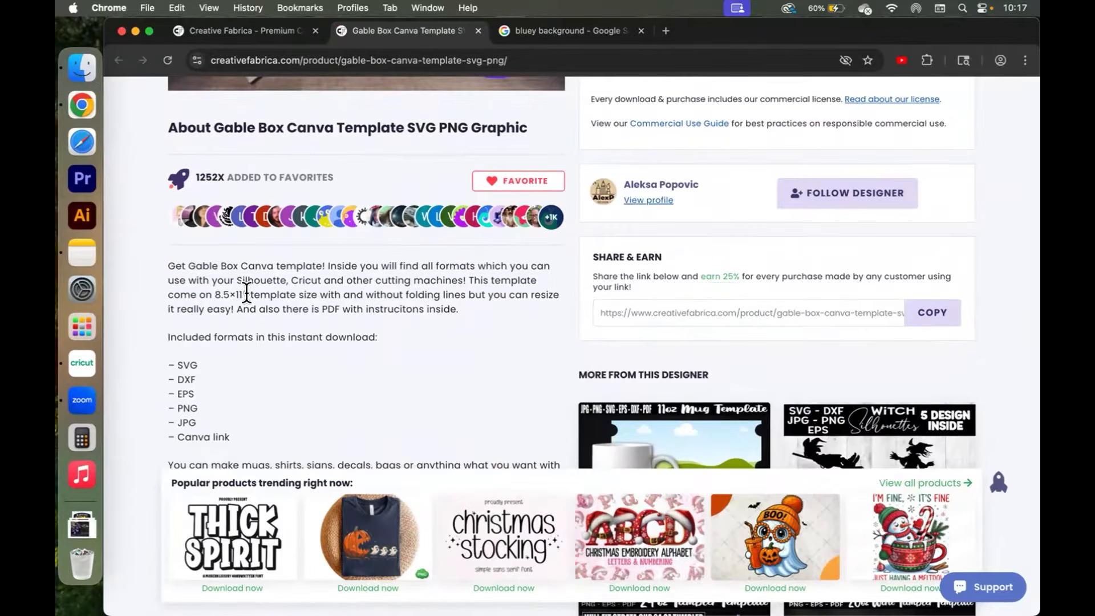
{"action": "scroll", "coordinate": [281, 326], "scroll_direction": "down", "scroll_amount": 2}
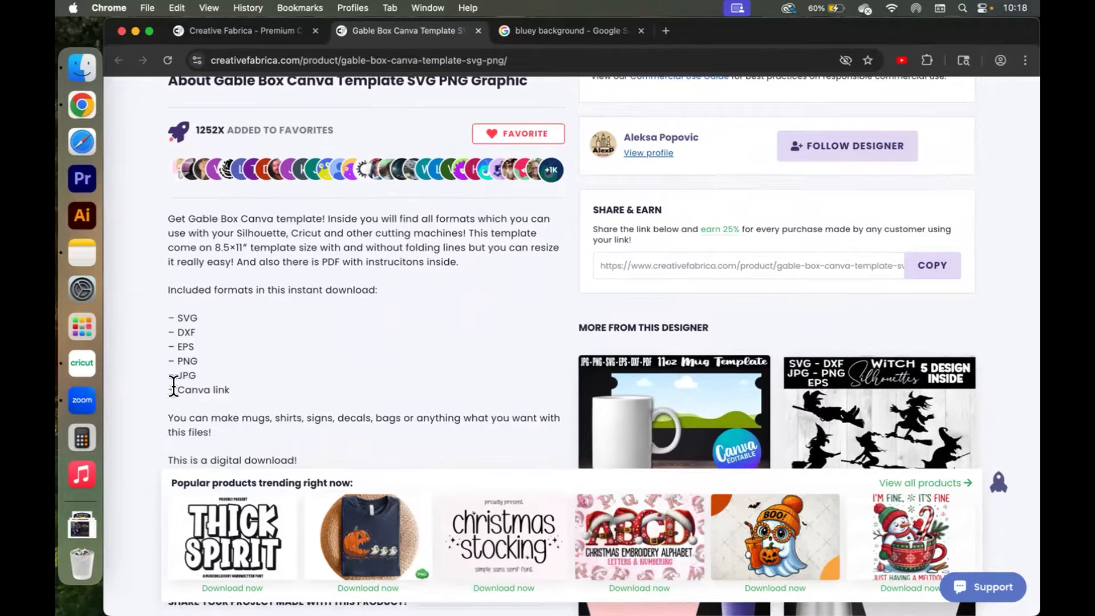
{"action": "left_click_drag", "start_coordinate": [173, 388], "coordinate": [220, 388]}
{"action": "left_click", "coordinate": [220, 388]}
{"action": "scroll", "coordinate": [344, 371], "scroll_direction": "down", "scroll_amount": 3}
{"action": "scroll", "coordinate": [345, 369], "scroll_direction": "down", "scroll_amount": 10}
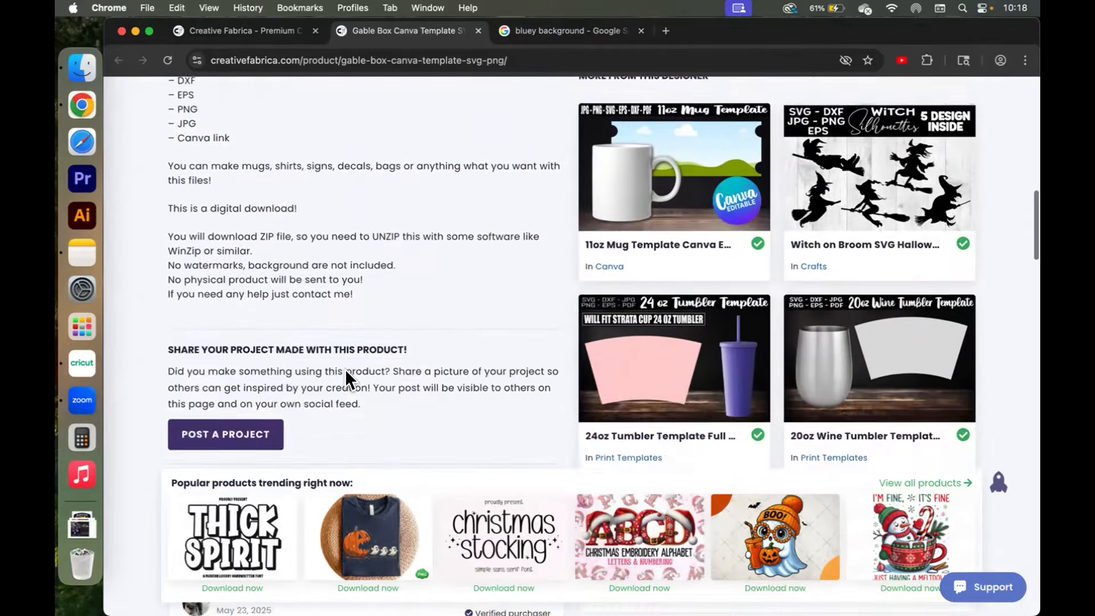
{"action": "scroll", "coordinate": [341, 349], "scroll_direction": "up", "scroll_amount": 15}
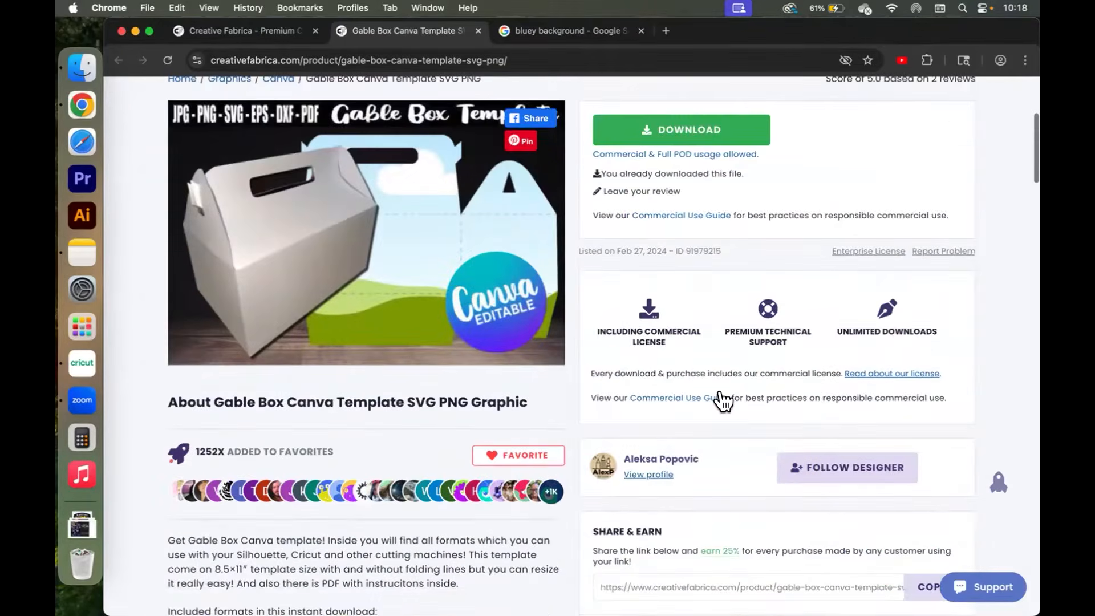
{"action": "scroll", "coordinate": [697, 245], "scroll_direction": "up", "scroll_amount": 3}
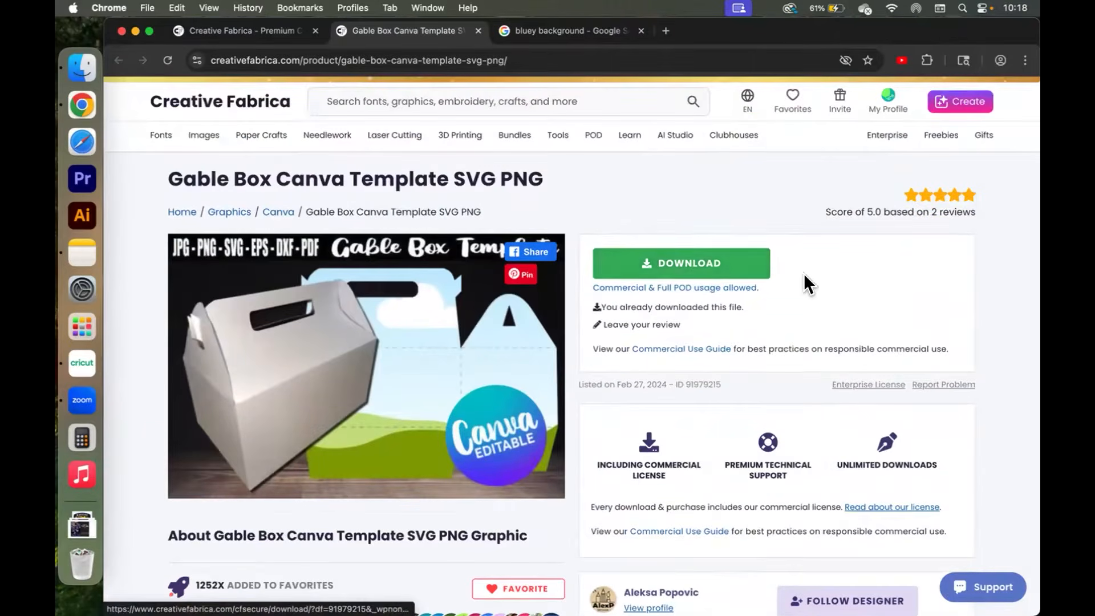
{"action": "scroll", "coordinate": [694, 208], "scroll_direction": "down", "scroll_amount": 2}
{"action": "scroll", "coordinate": [690, 223], "scroll_direction": "down", "scroll_amount": 2}
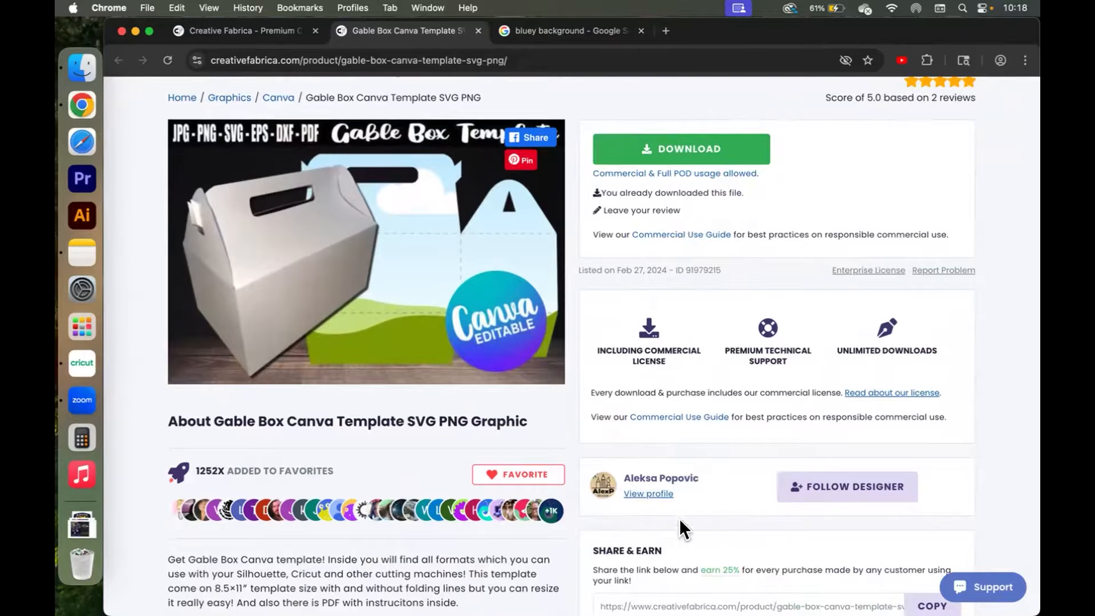
{"action": "scroll", "coordinate": [761, 446], "scroll_direction": "up", "scroll_amount": 1}
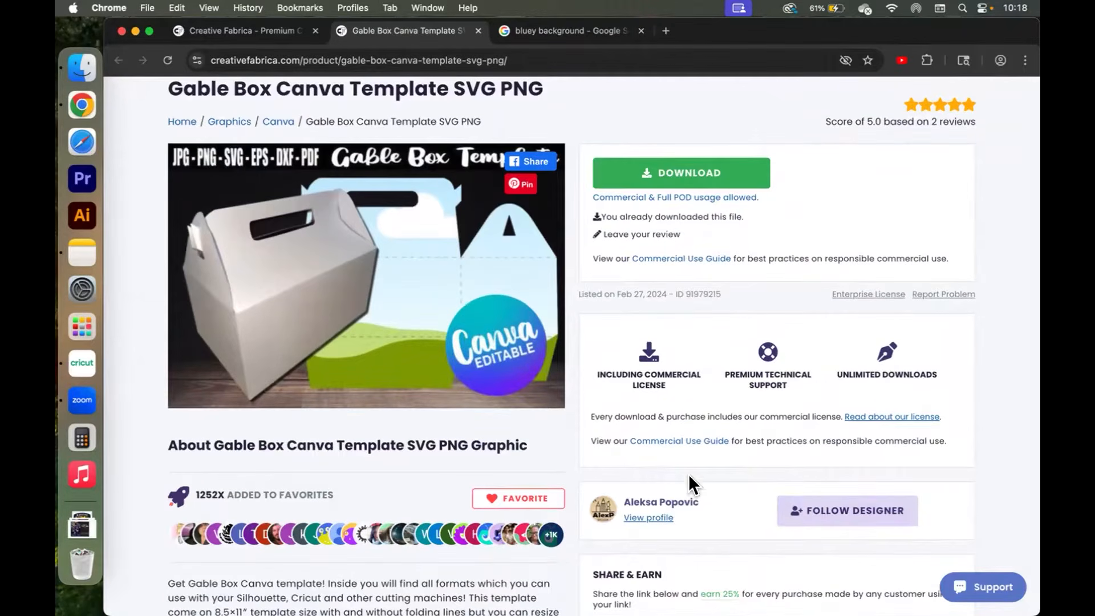
Download the Gable Box template ZIP and save it to the Downloads folder.
{"action": "left_click", "coordinate": [680, 177]}
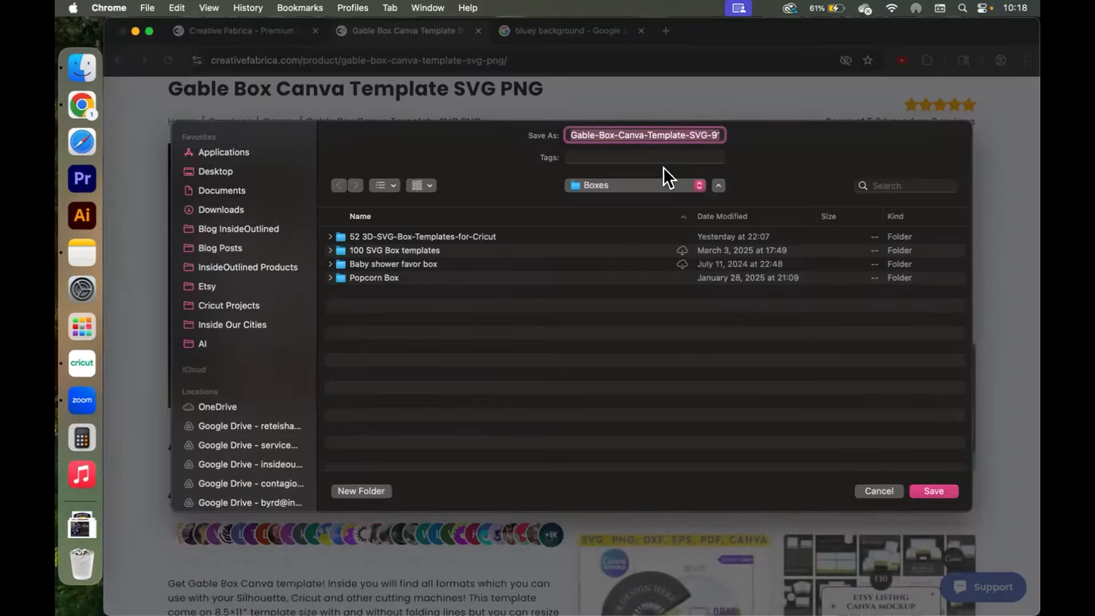
{"action": "left_click", "coordinate": [241, 209]}
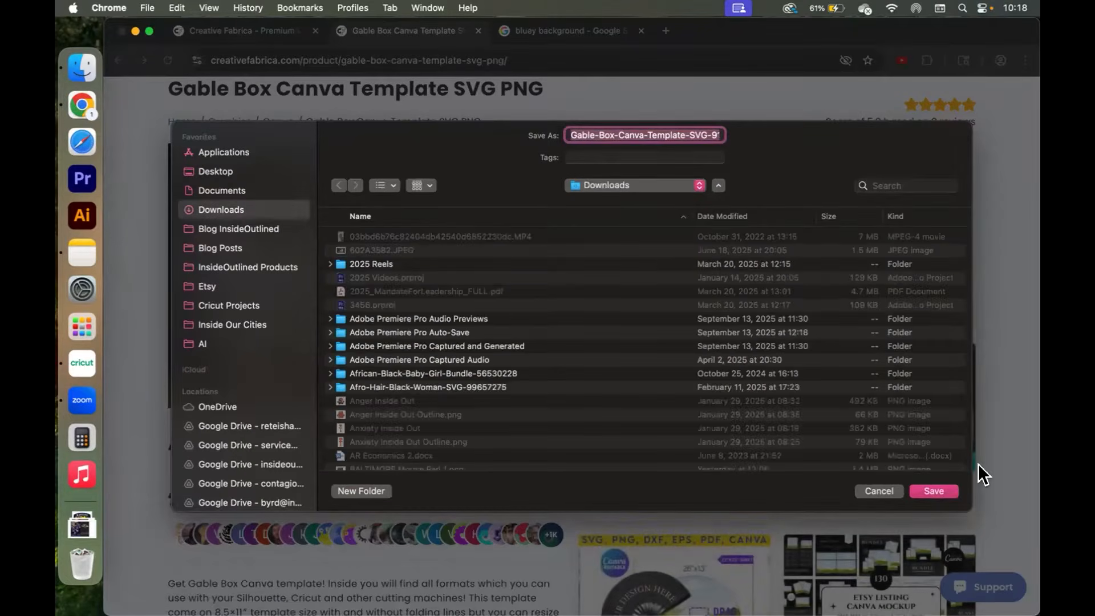
{"action": "left_click", "coordinate": [941, 491]}
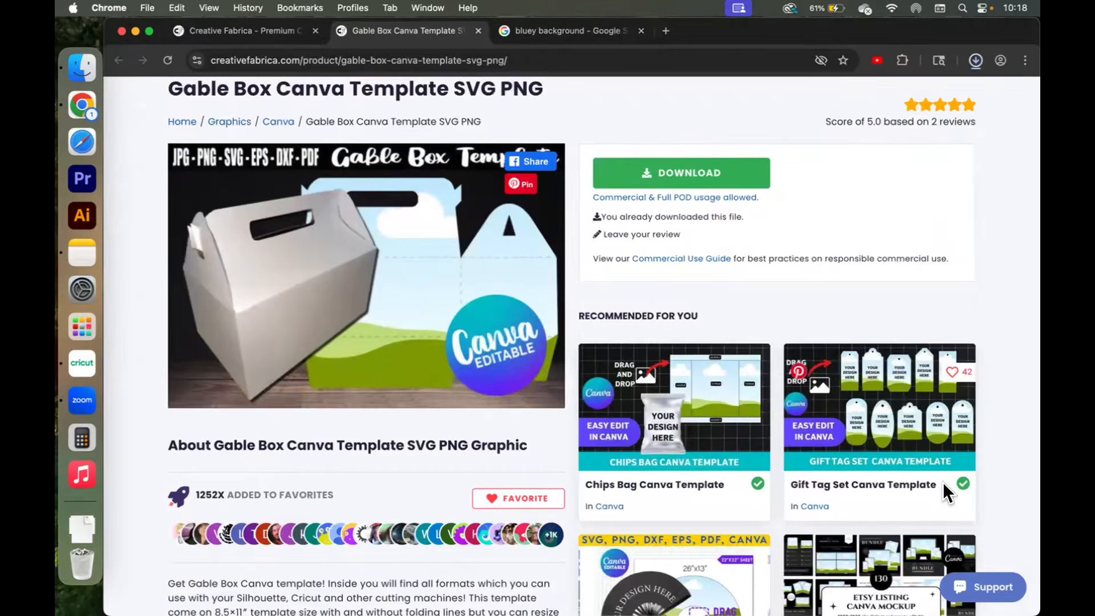
Open the Gable-Box-Canva-Template-SVG-91979215 folder from Downloads in Finder.
{"action": "left_click", "coordinate": [74, 64]}
{"action": "left_click", "coordinate": [474, 81]}
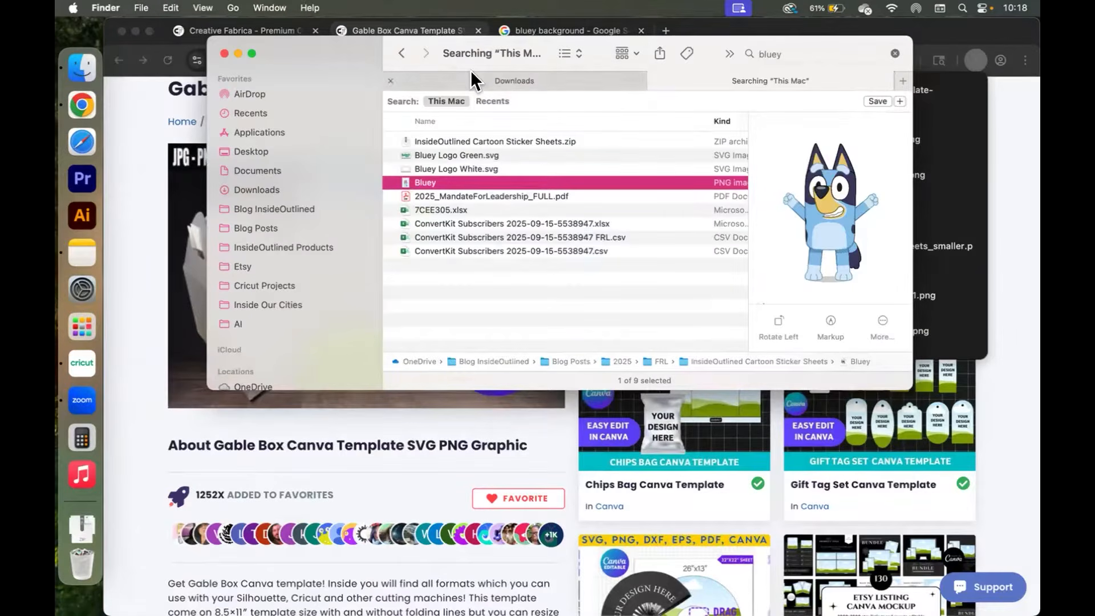
{"action": "left_click", "coordinate": [422, 119]}
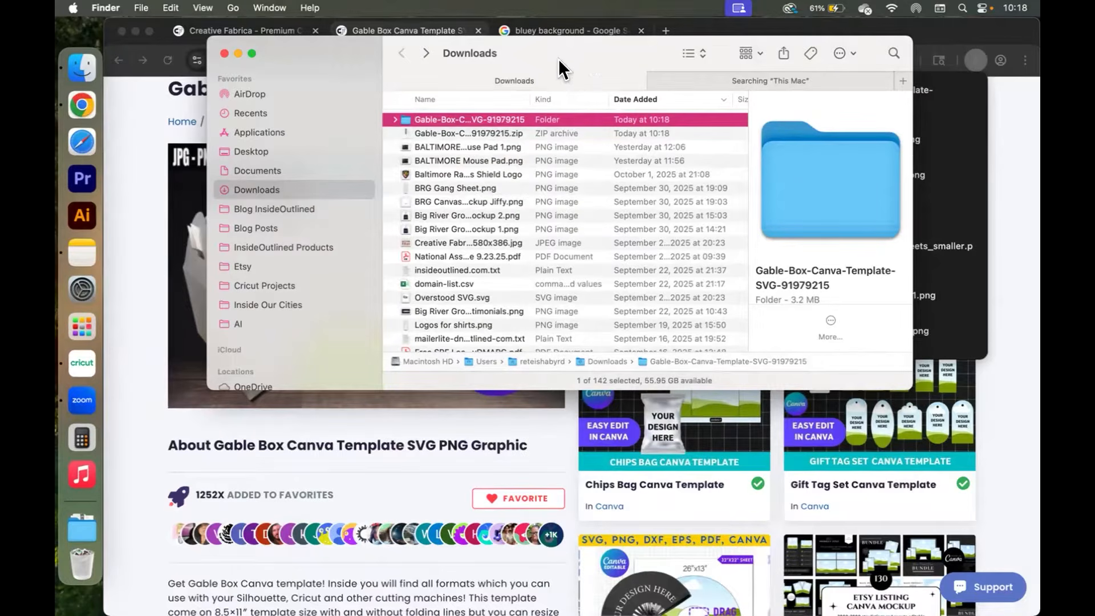
{"action": "double_click", "coordinate": [432, 116]}
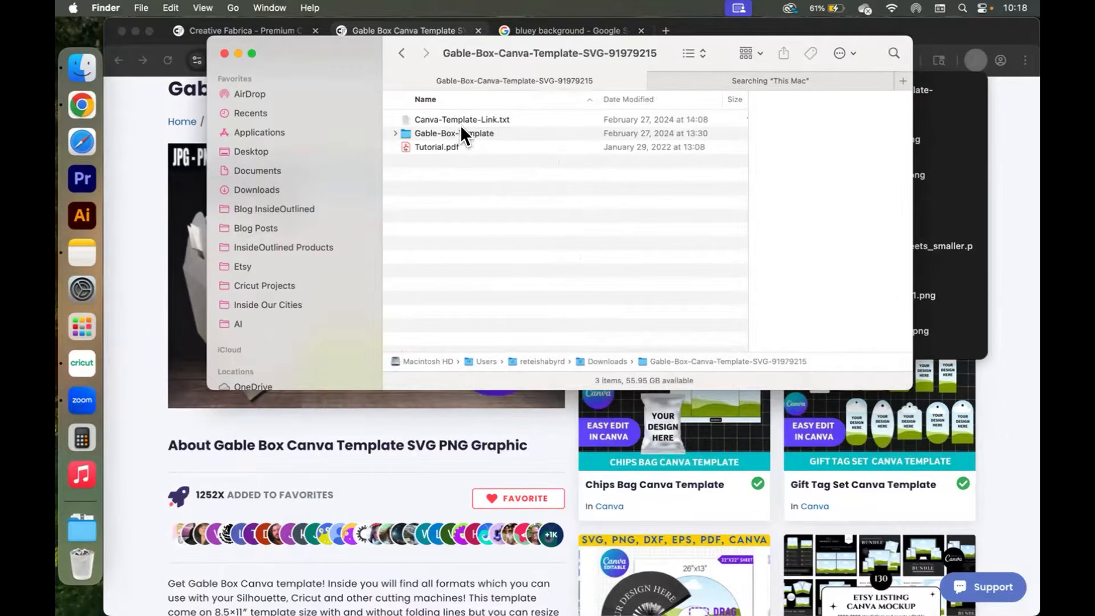
Preview the Tutorial.pdf assembly guide and scroll through its pages before closing it.
{"action": "left_click", "coordinate": [436, 150]}
{"action": "key", "text": "space"}
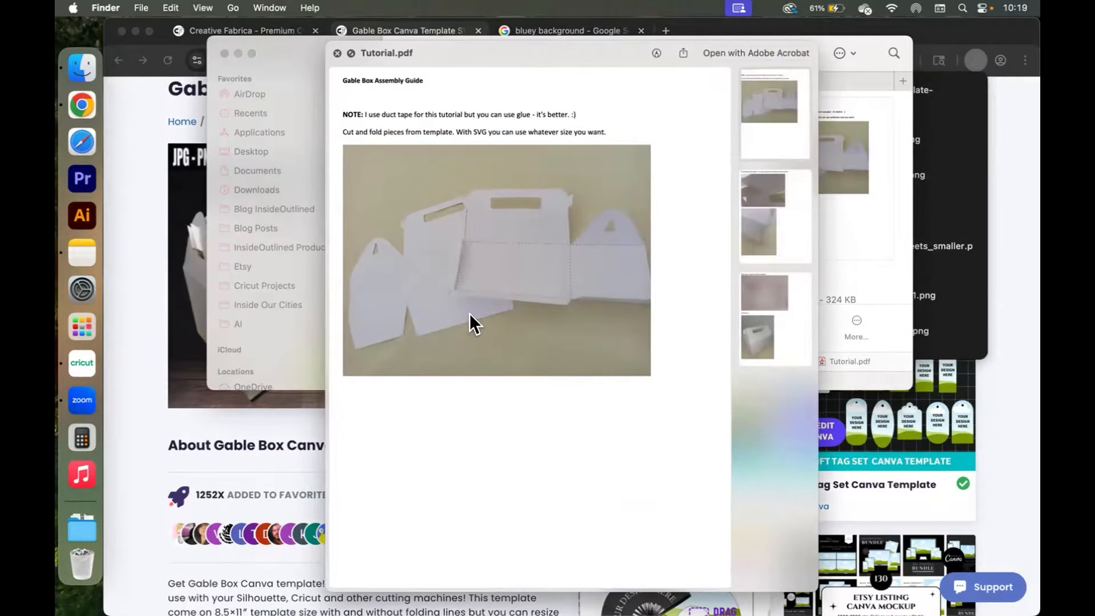
{"action": "scroll", "coordinate": [470, 313], "scroll_direction": "down", "scroll_amount": 10}
{"action": "scroll", "coordinate": [470, 313], "scroll_direction": "down", "scroll_amount": 5}
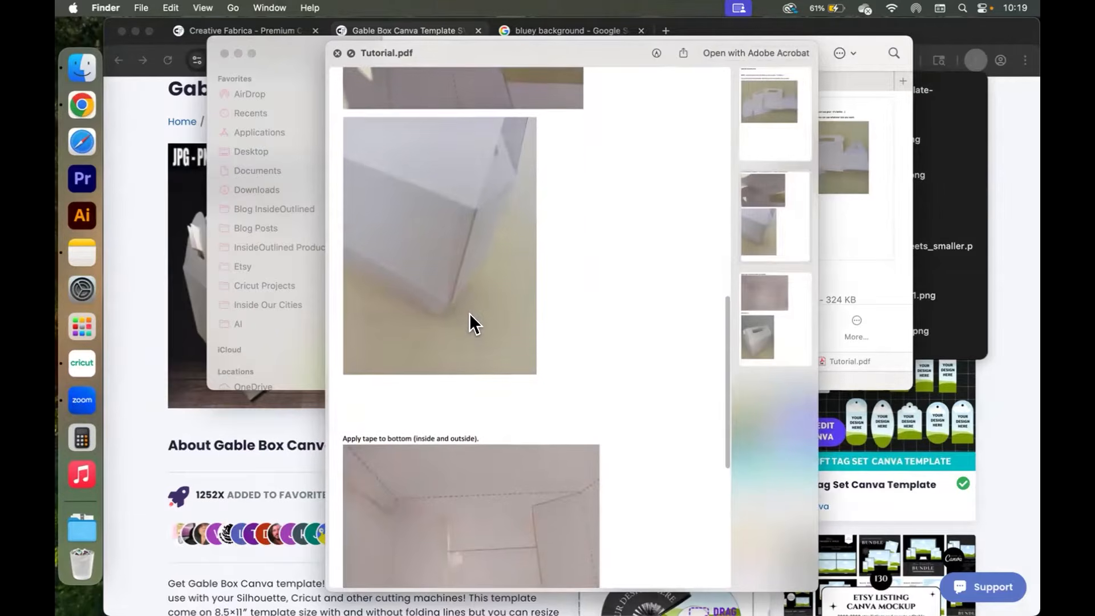
{"action": "left_click", "coordinate": [338, 54]}
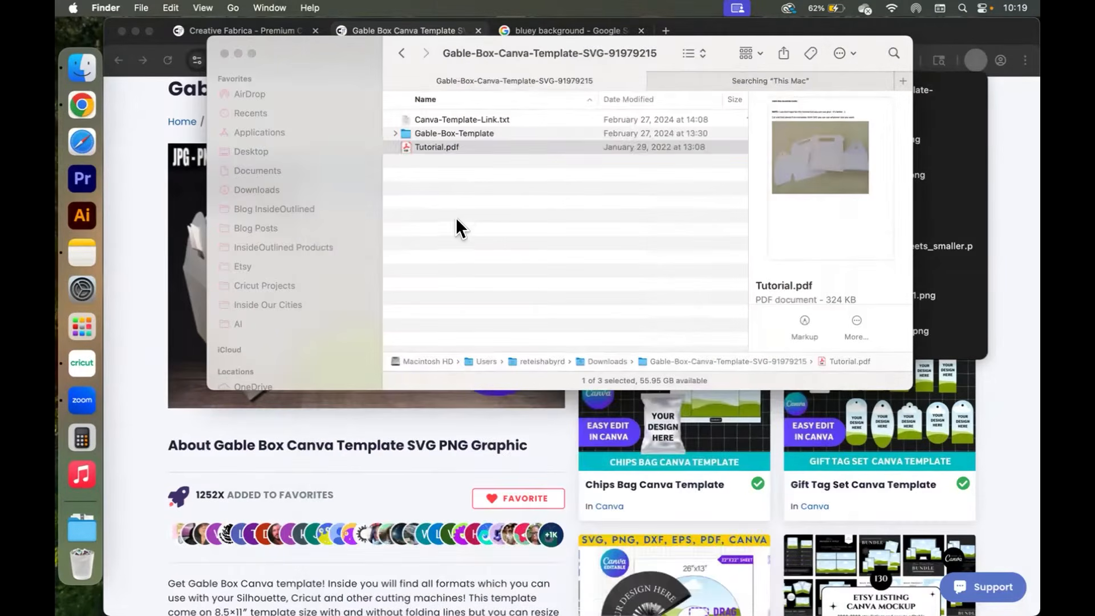
Browse the template files inside the Gable-Box-Template folder, including the SVG, and return to the parent folder.
{"action": "left_click", "coordinate": [471, 117]}
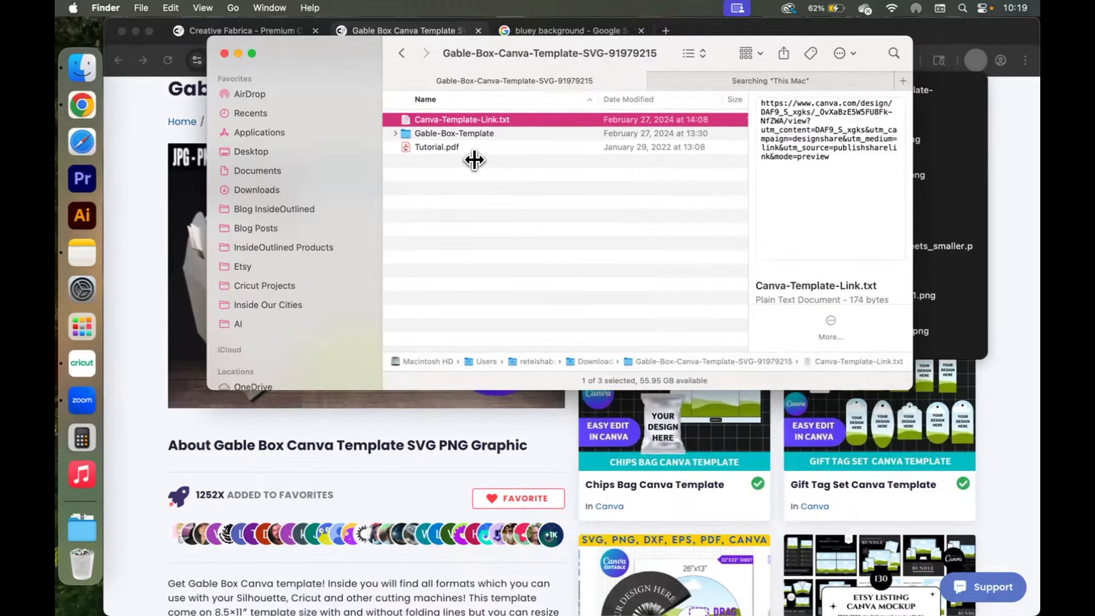
{"action": "double_click", "coordinate": [439, 133]}
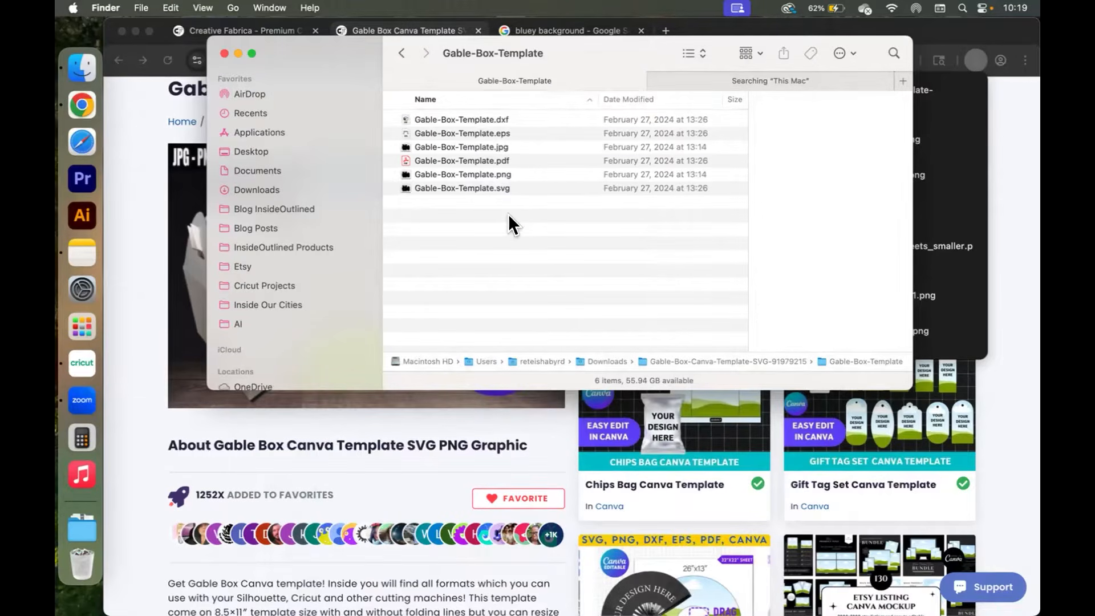
{"action": "left_click", "coordinate": [470, 186]}
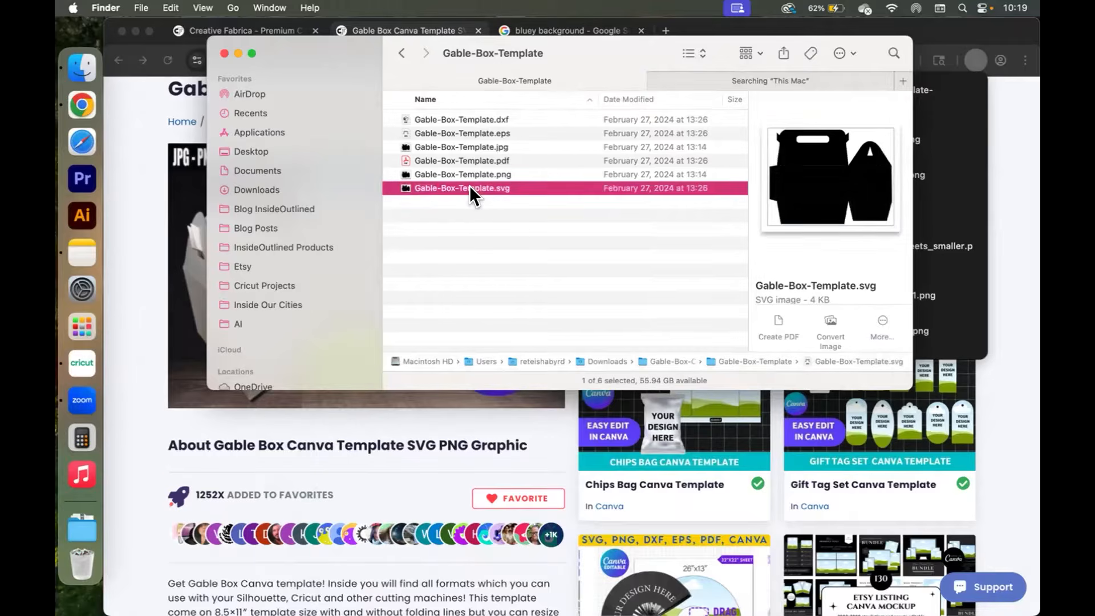
{"action": "left_click", "coordinate": [400, 53]}
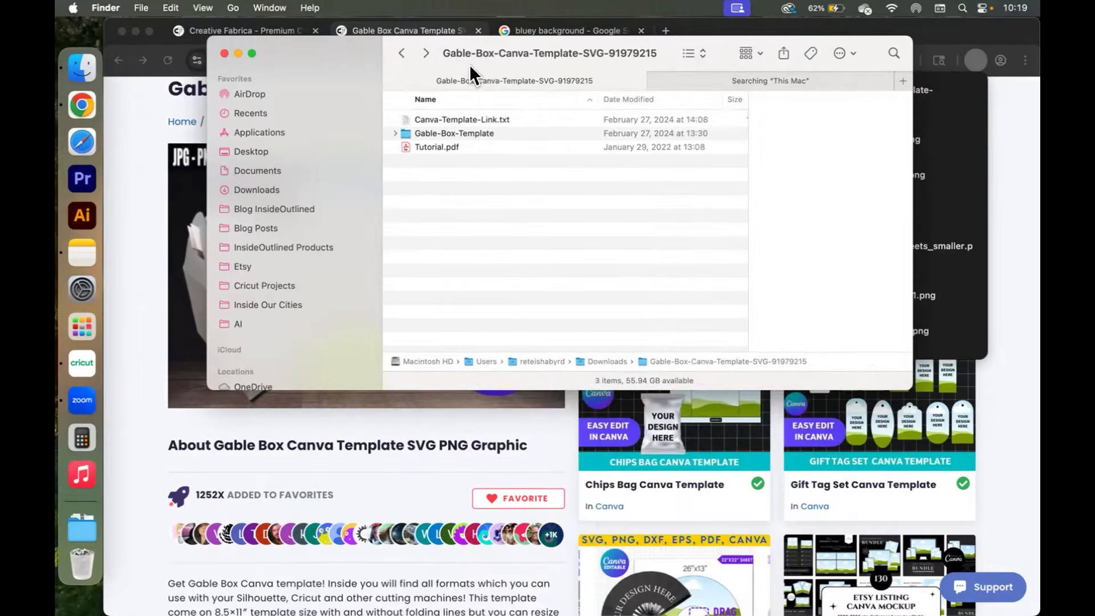
Open Canva-Template-Link.txt and copy the Canva template link.
{"action": "double_click", "coordinate": [484, 118]}
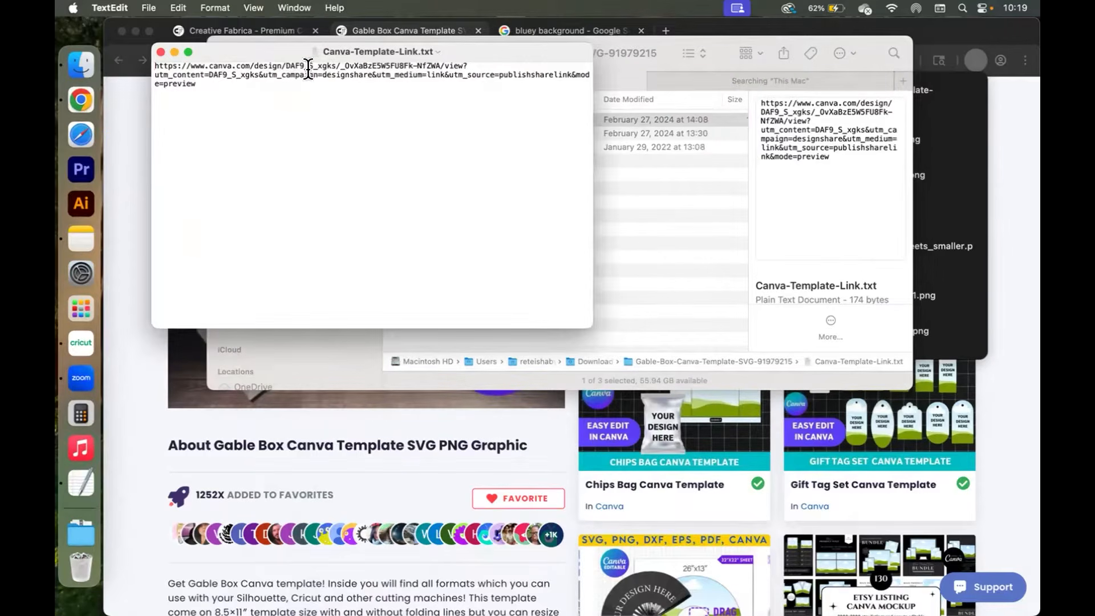
{"action": "triple_click", "coordinate": [308, 70]}
{"action": "key", "text": "super+c"}
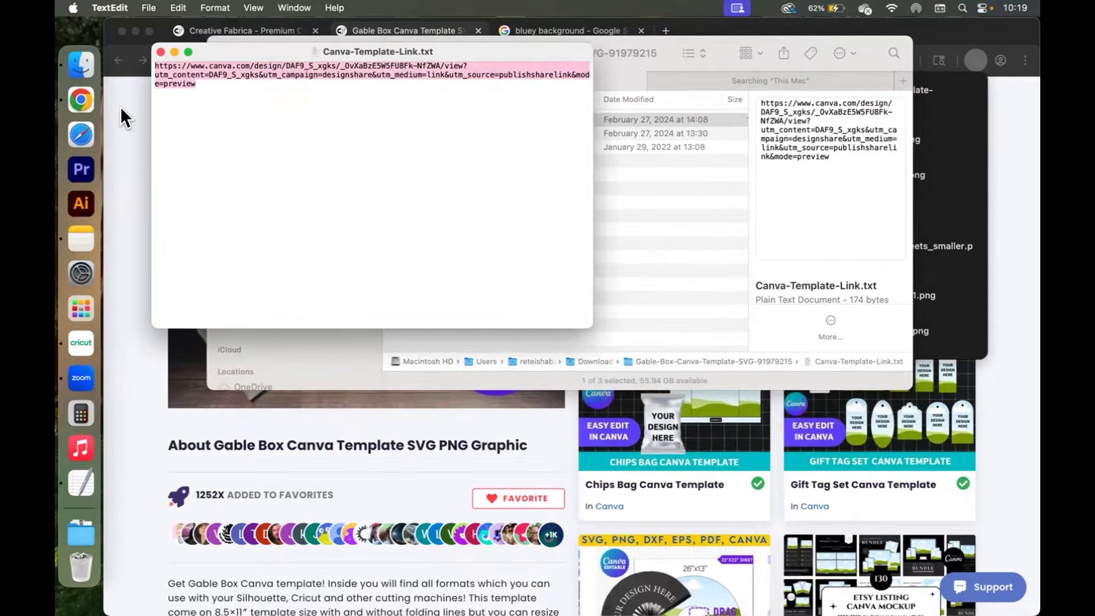
Paste the copied Canva link into the browser's address bar and load it.
{"action": "left_click", "coordinate": [124, 117]}
{"action": "left_click", "coordinate": [559, 61]}
{"action": "key", "text": "BackSpace"}
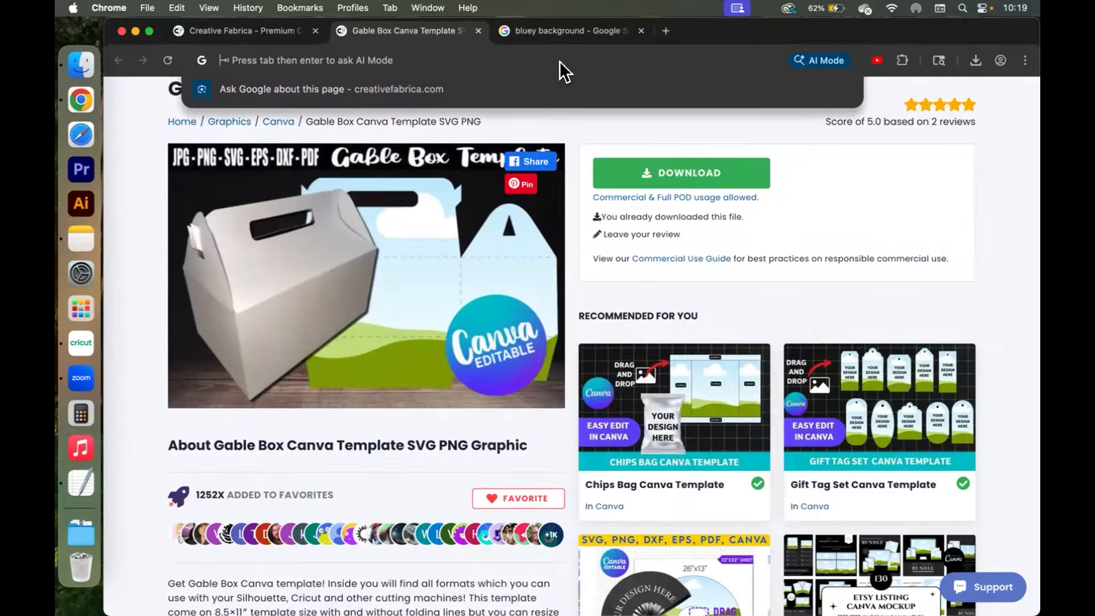
{"action": "key", "text": "super+v"}
{"action": "key", "text": "Return"}
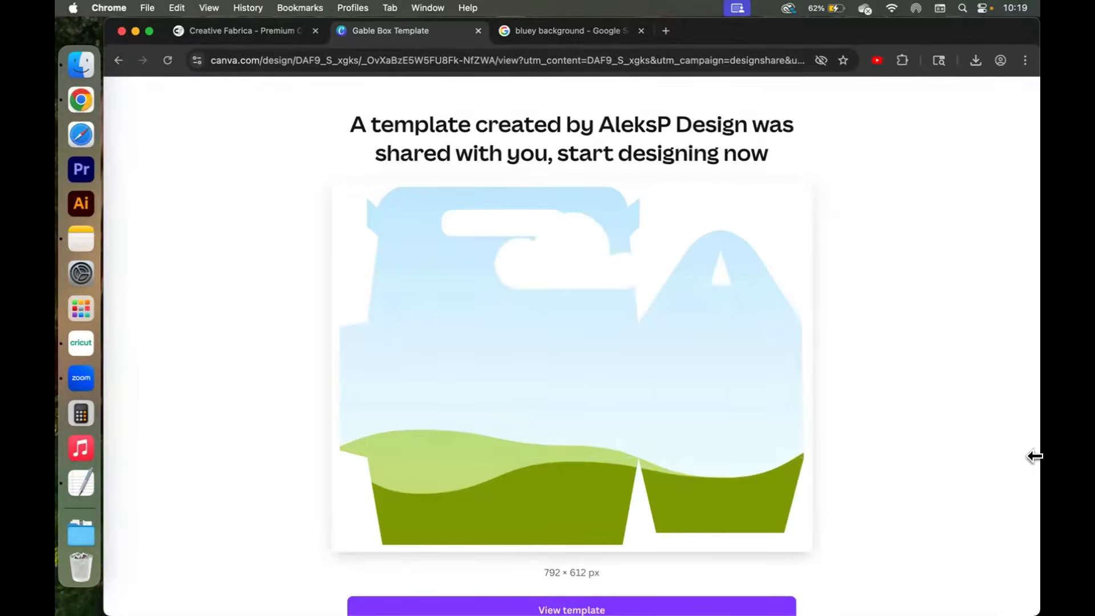
View the shared template and open it in the Canva editor.
{"action": "scroll", "coordinate": [1034, 456], "scroll_direction": "down", "scroll_amount": 3}
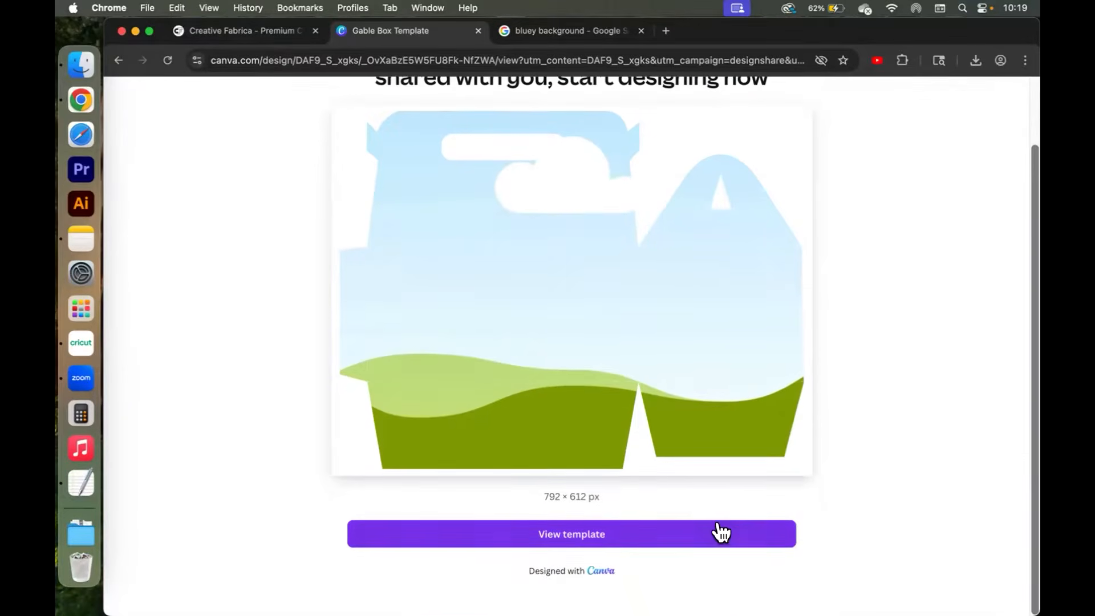
{"action": "left_click", "coordinate": [552, 539]}
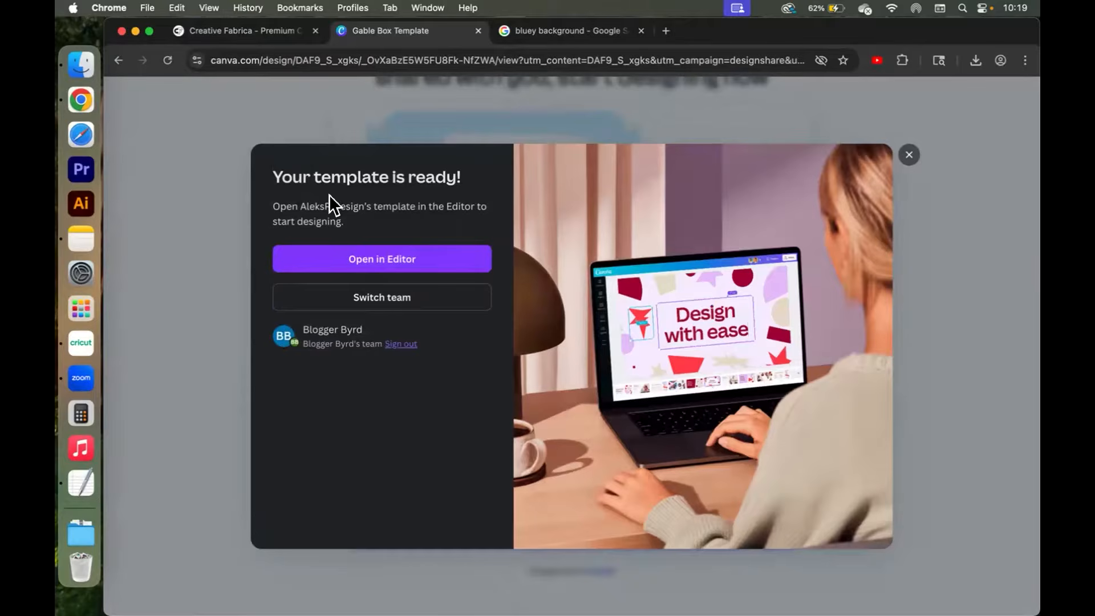
{"action": "left_click", "coordinate": [452, 260]}
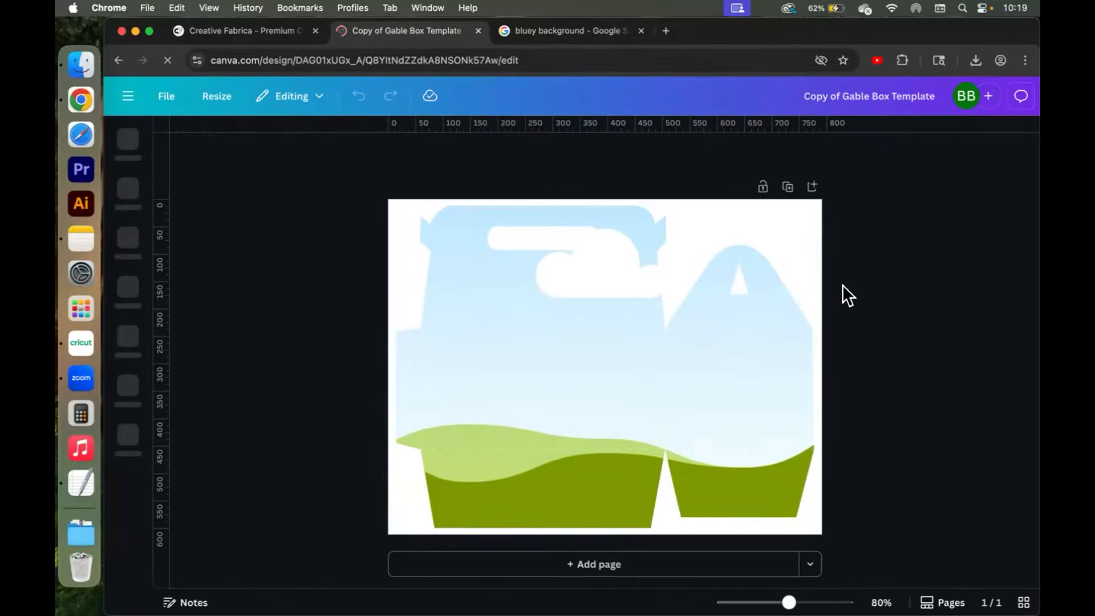
Check the design's dimensions and zoom in to examine the template's fold lines.
{"action": "left_click", "coordinate": [163, 95]}
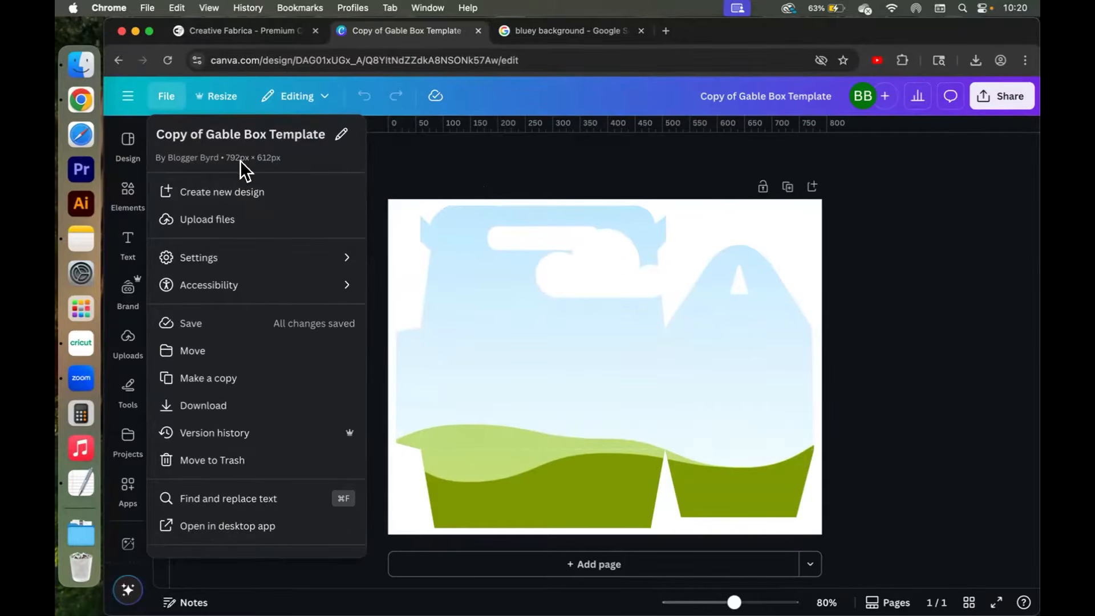
{"action": "left_click", "coordinate": [440, 153]}
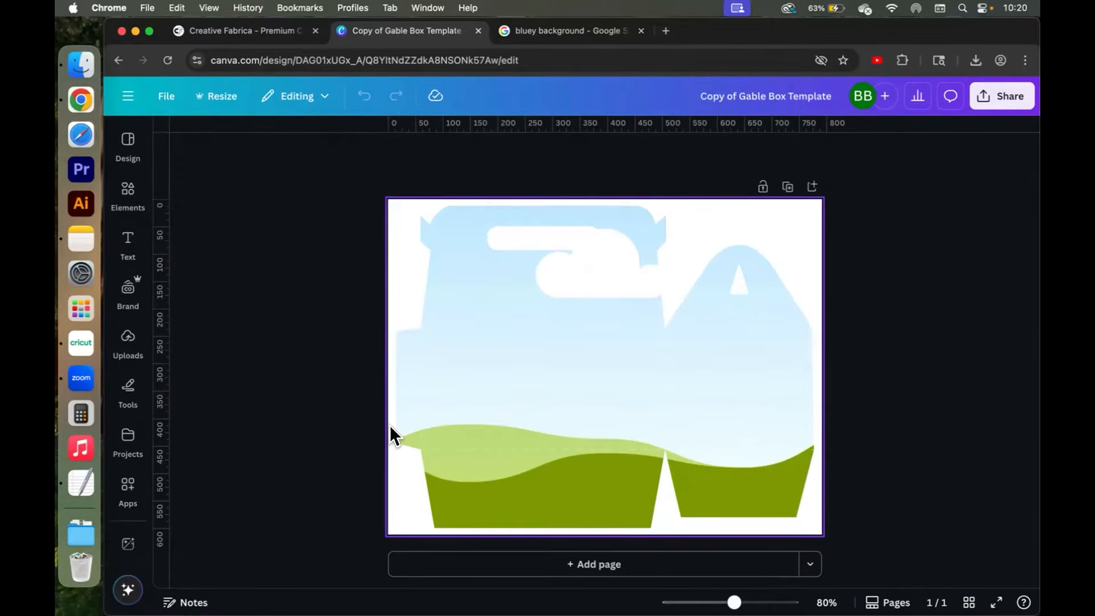
{"action": "left_click_drag", "start_coordinate": [734, 602], "coordinate": [753, 602]}
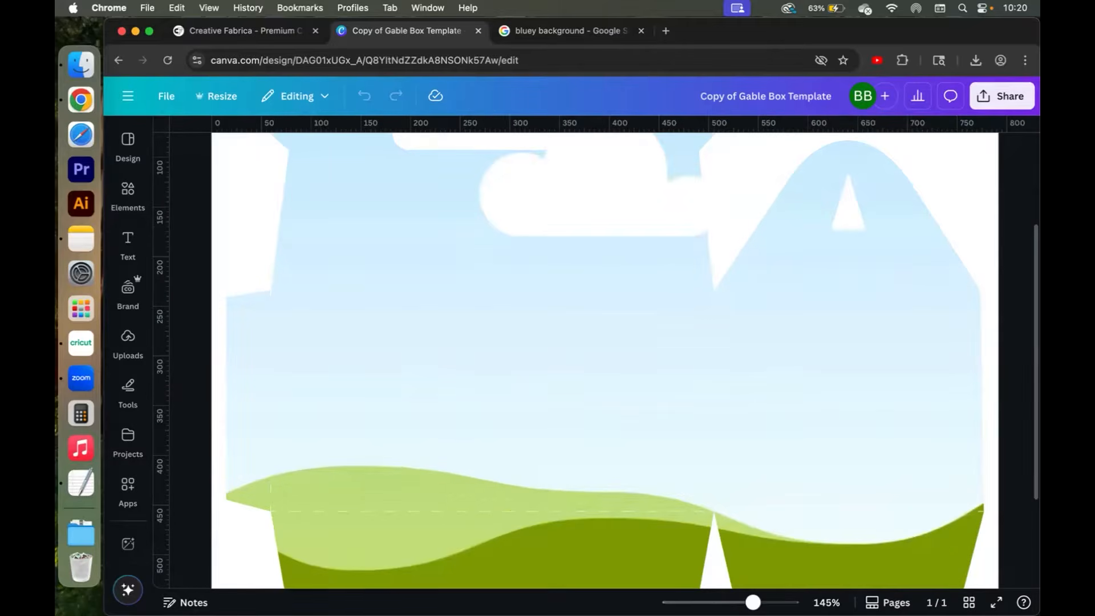
{"action": "scroll", "coordinate": [559, 474], "scroll_direction": "down", "scroll_amount": 3}
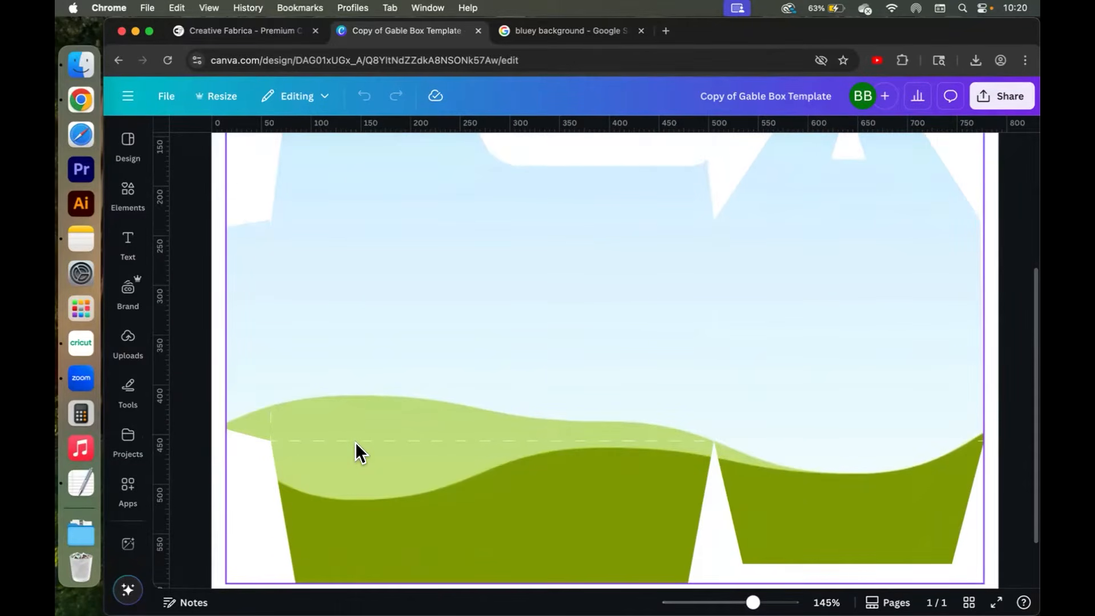
{"action": "left_click_drag", "start_coordinate": [753, 602], "coordinate": [769, 602]}
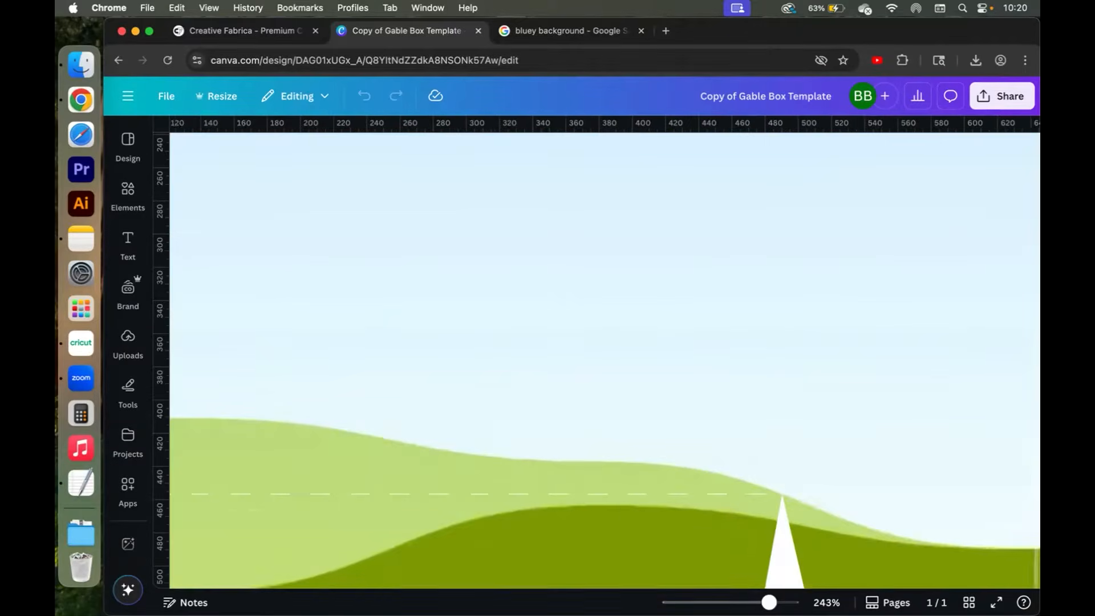
Inspect the dashed fold lines and cut edges across the whole box template.
{"action": "scroll", "coordinate": [625, 495], "scroll_direction": "down", "scroll_amount": 3}
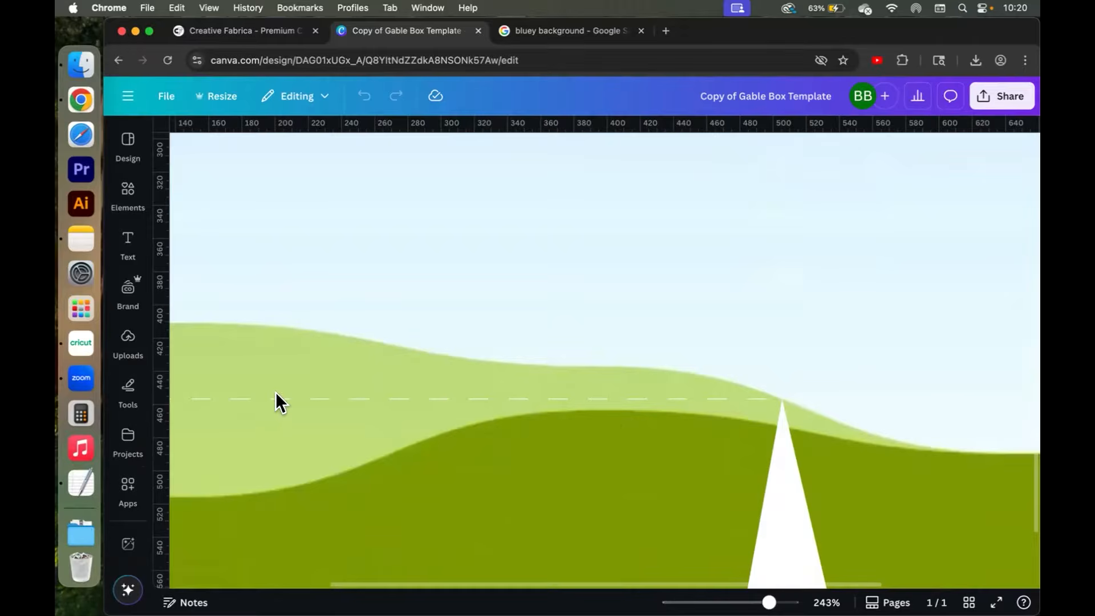
{"action": "left_click_drag", "start_coordinate": [769, 602], "coordinate": [746, 602]}
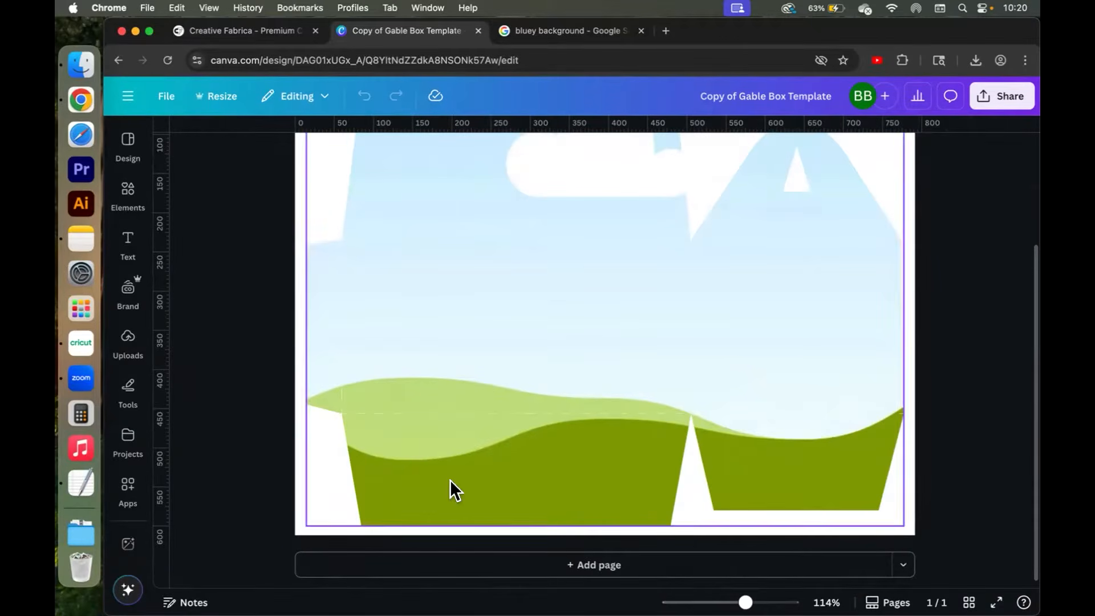
{"action": "left_click_drag", "start_coordinate": [745, 602], "coordinate": [762, 602]}
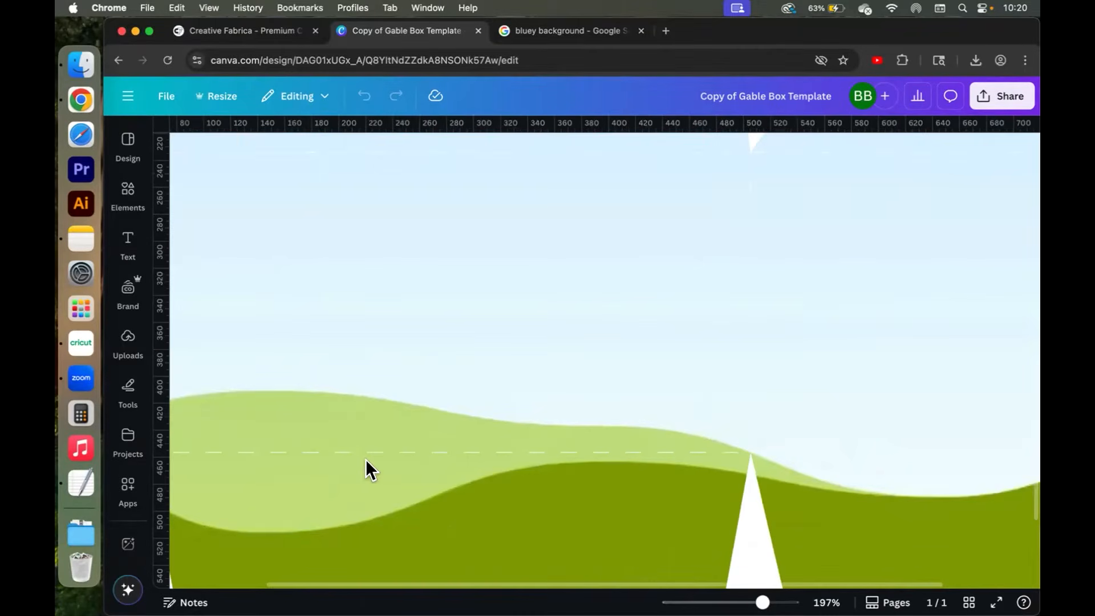
{"action": "scroll", "coordinate": [367, 469], "scroll_direction": "left", "scroll_amount": 3}
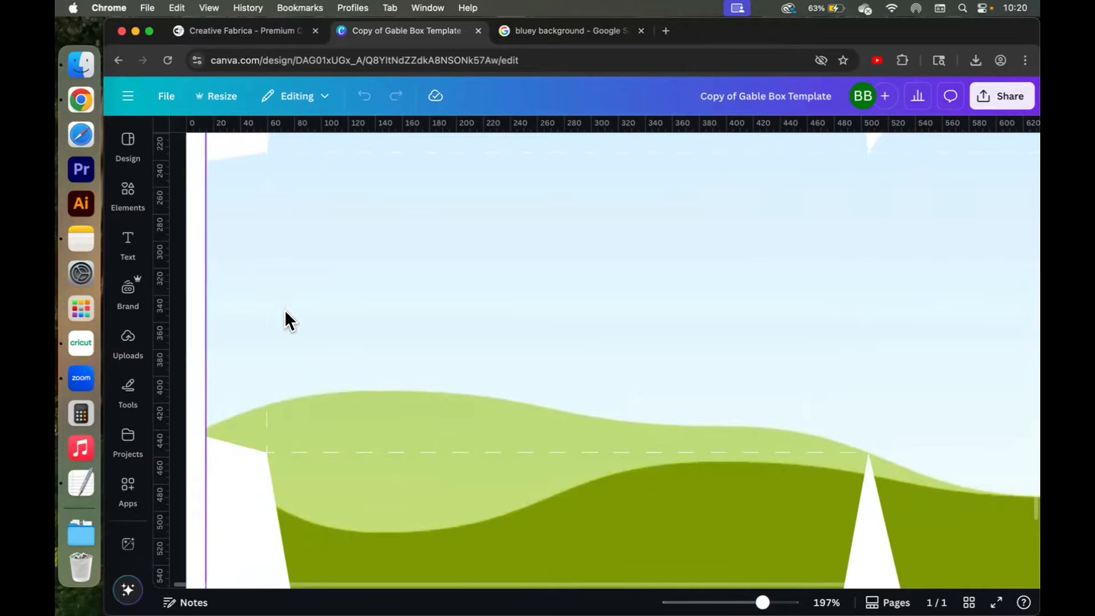
{"action": "scroll", "coordinate": [740, 464], "scroll_direction": "right", "scroll_amount": 5}
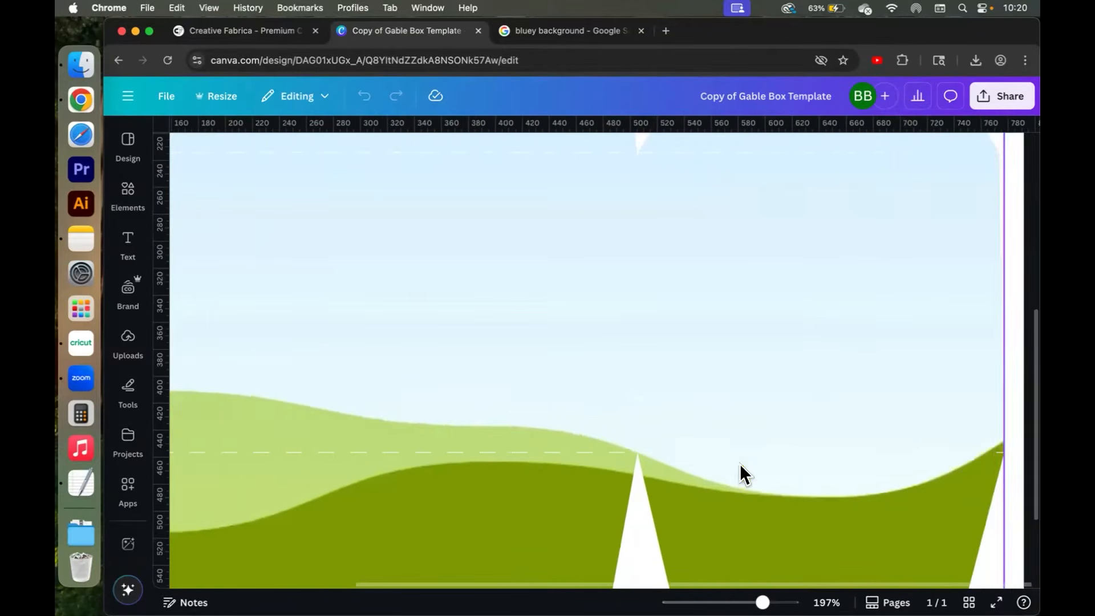
{"action": "scroll", "coordinate": [561, 446], "scroll_direction": "left", "scroll_amount": 5}
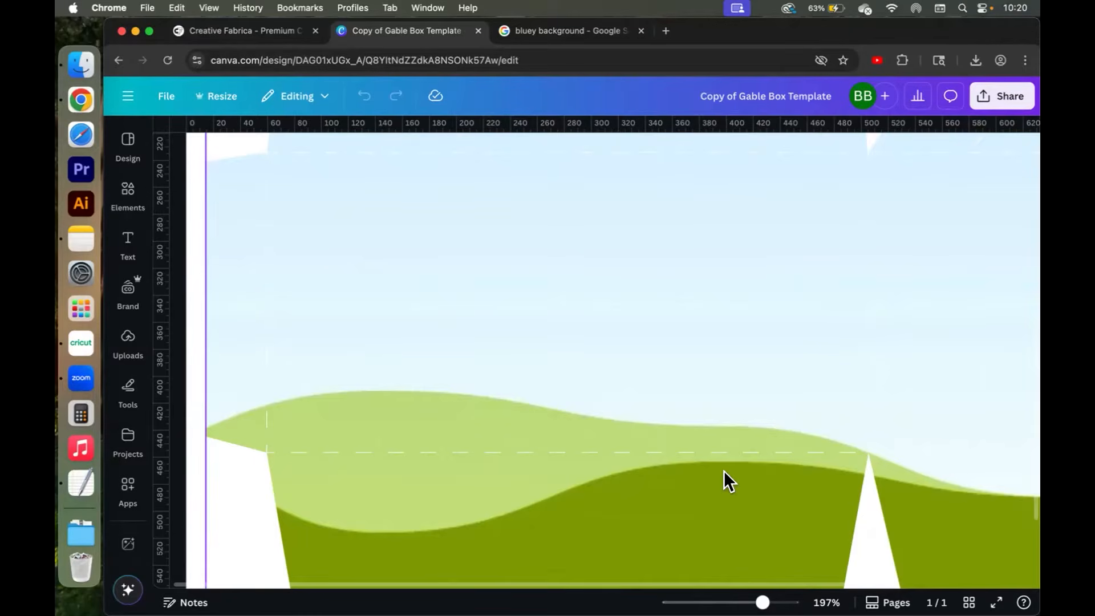
{"action": "scroll", "coordinate": [724, 470], "scroll_direction": "up", "scroll_amount": 5}
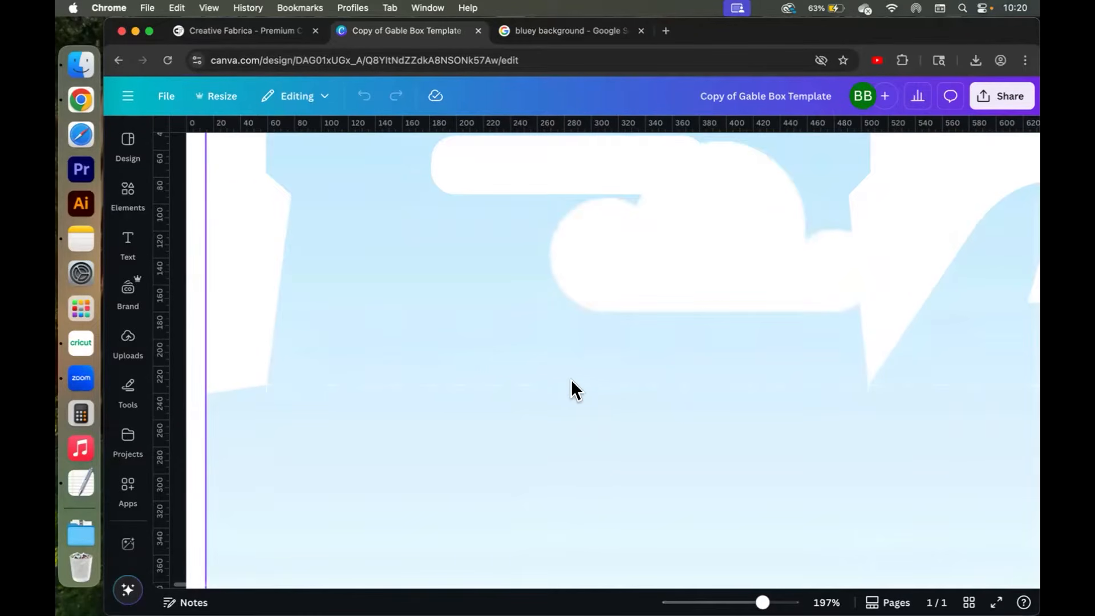
{"action": "scroll", "coordinate": [861, 378], "scroll_direction": "right", "scroll_amount": 1}
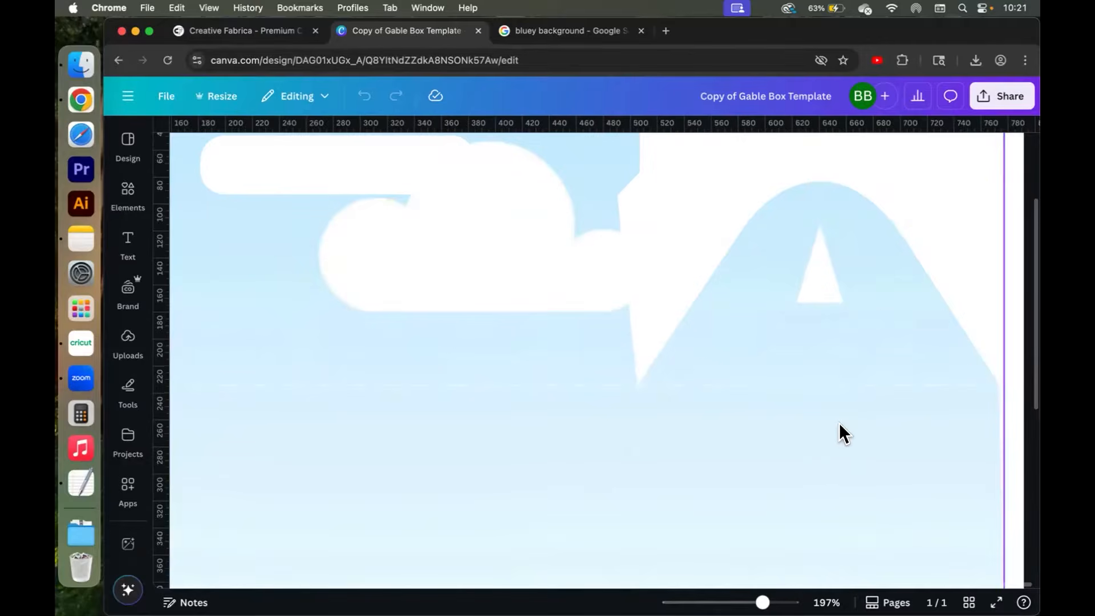
{"action": "scroll", "coordinate": [839, 423], "scroll_direction": "down", "scroll_amount": 5}
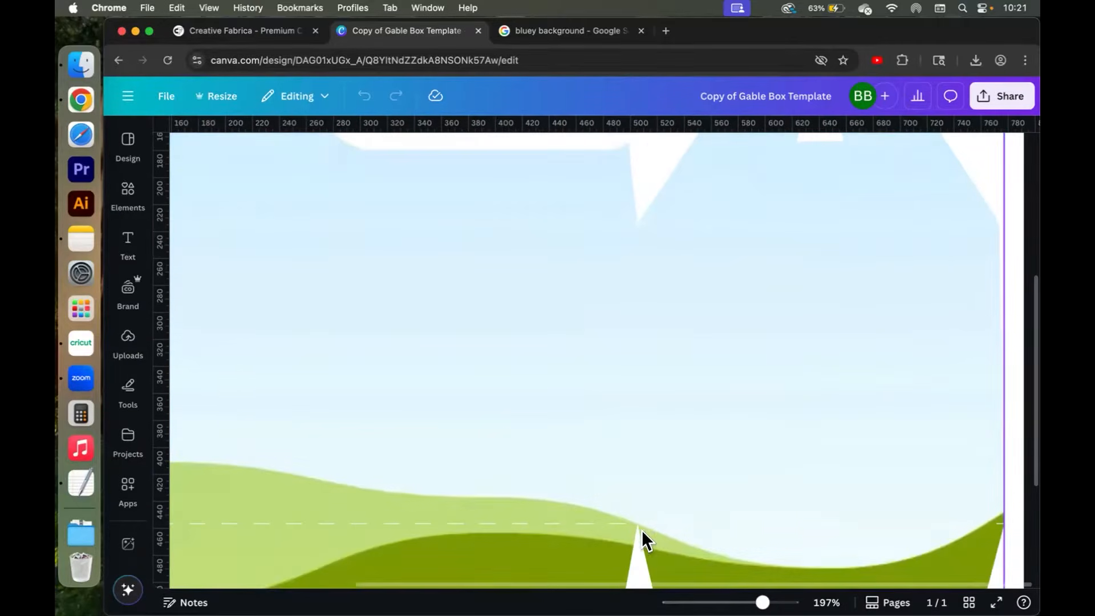
{"action": "scroll", "coordinate": [570, 511], "scroll_direction": "down", "scroll_amount": 4}
{"action": "scroll", "coordinate": [470, 488], "scroll_direction": "left", "scroll_amount": 6}
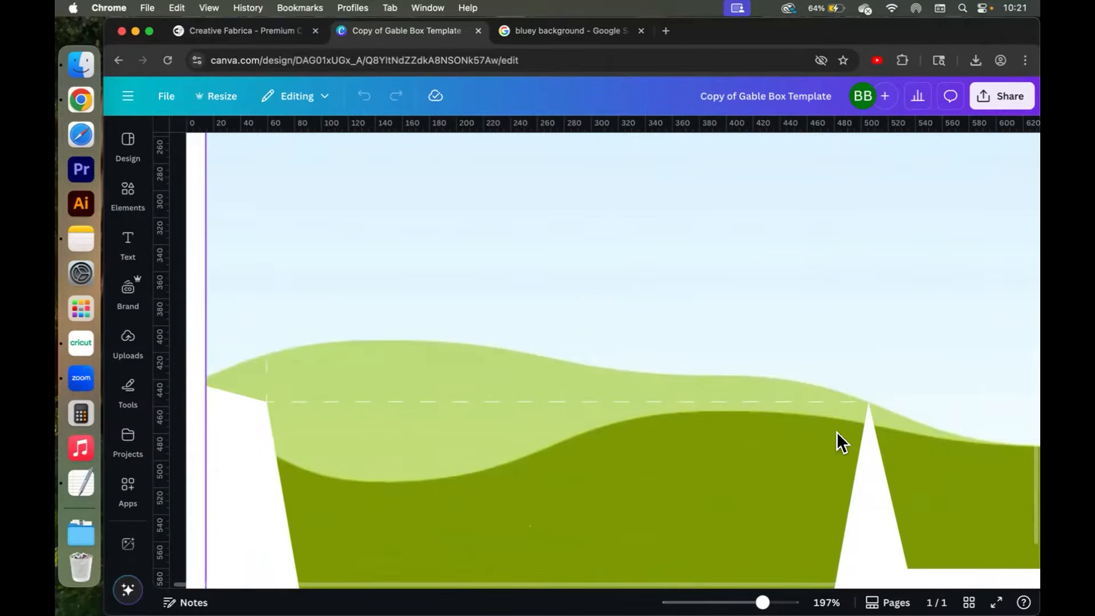
{"action": "left_click", "coordinate": [130, 334]}
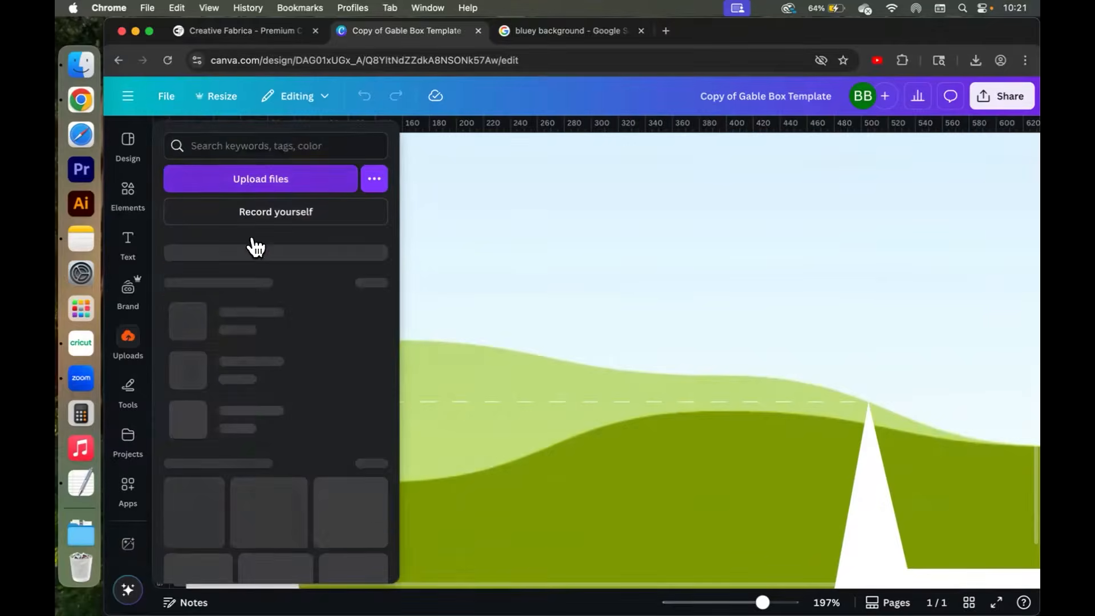
{"action": "left_click", "coordinate": [771, 447]}
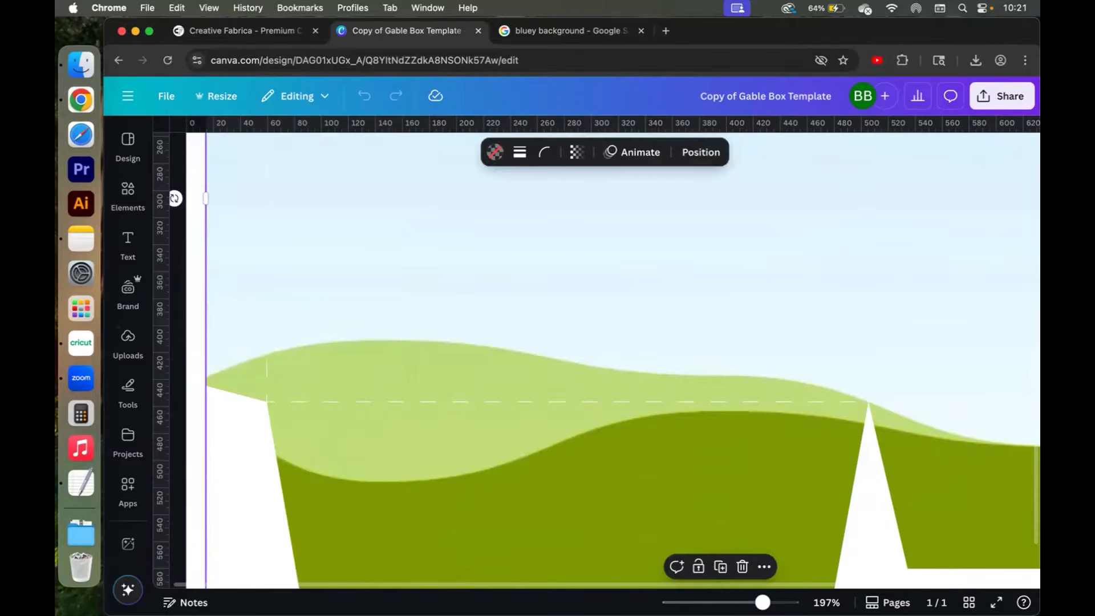
{"action": "scroll", "coordinate": [605, 360], "scroll_direction": "down", "scroll_amount": 5}
{"action": "scroll", "coordinate": [604, 361], "scroll_direction": "up", "scroll_amount": 2}
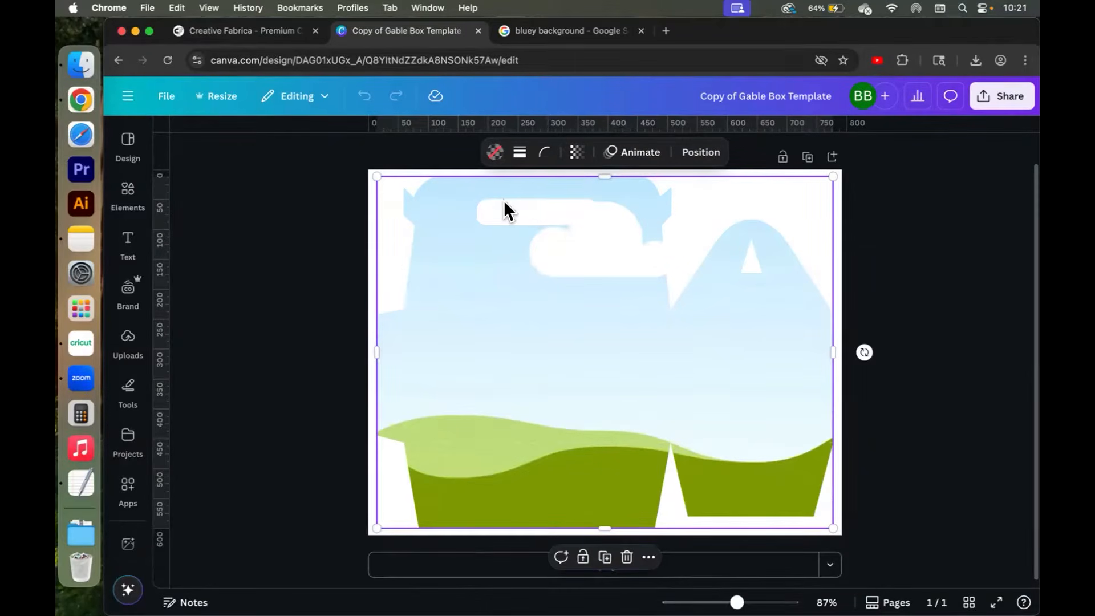
{"action": "left_click", "coordinate": [125, 196]}
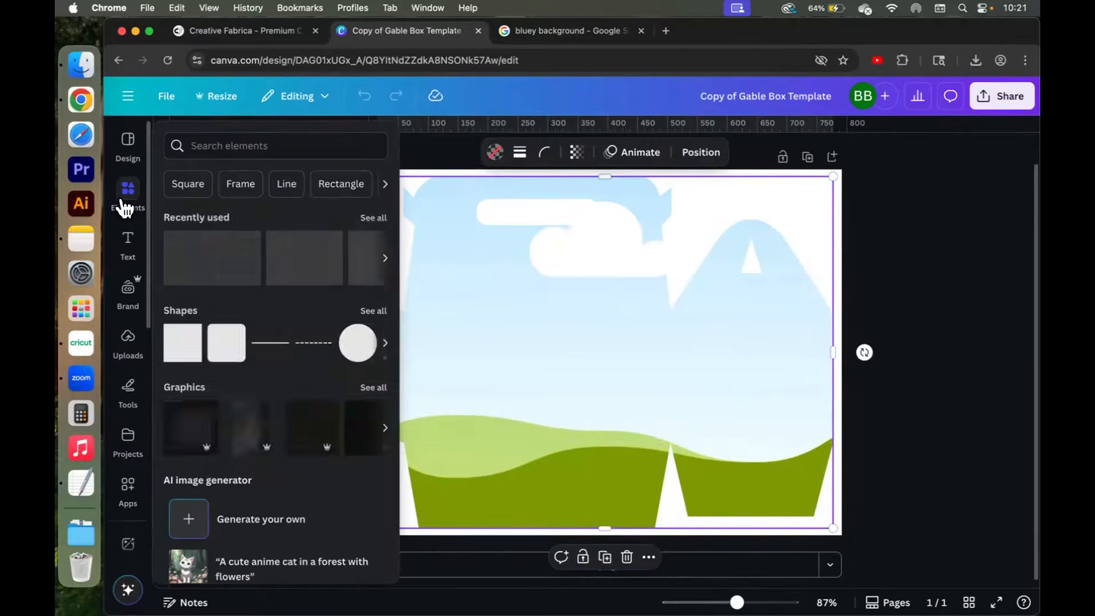
{"action": "left_click", "coordinate": [711, 349]}
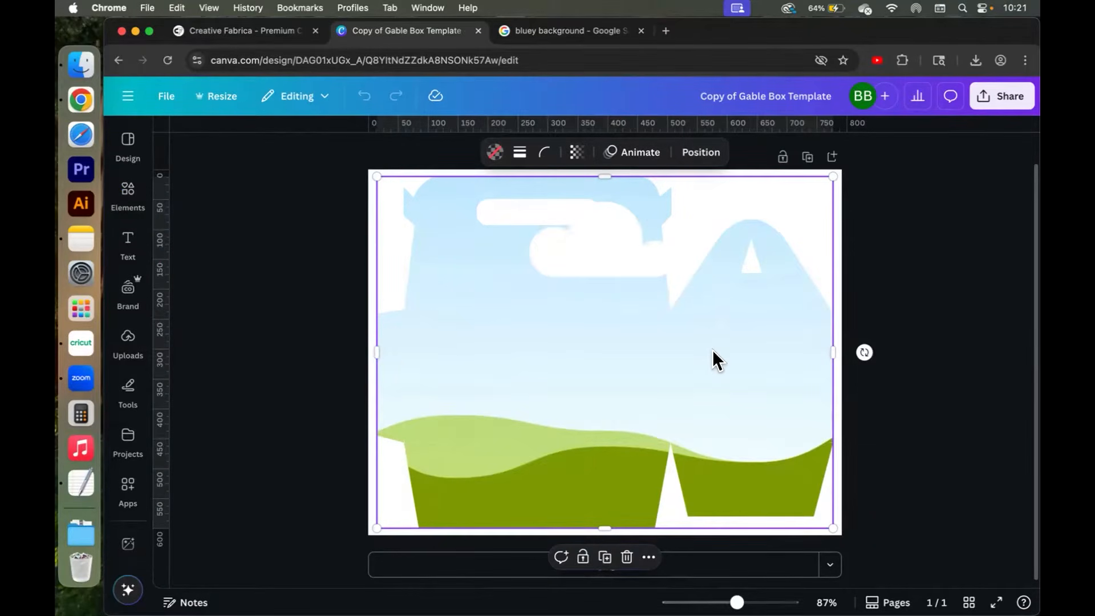
Fill the box template with the Hello Kitty pattern image from the uploads.
{"action": "left_click", "coordinate": [129, 338]}
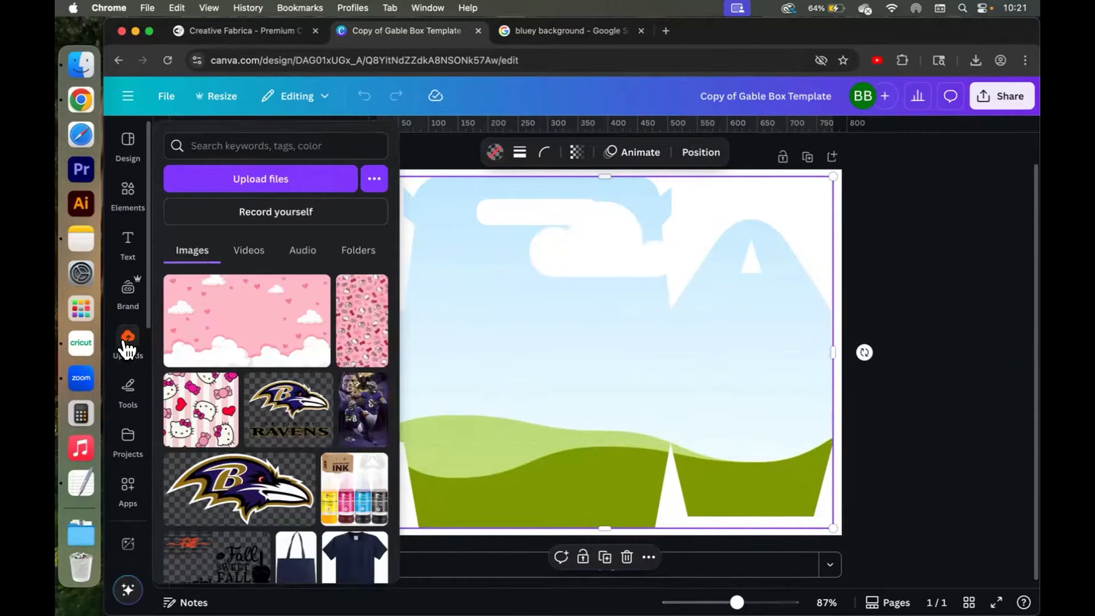
{"action": "left_click", "coordinate": [361, 331]}
{"action": "left_click", "coordinate": [600, 391]}
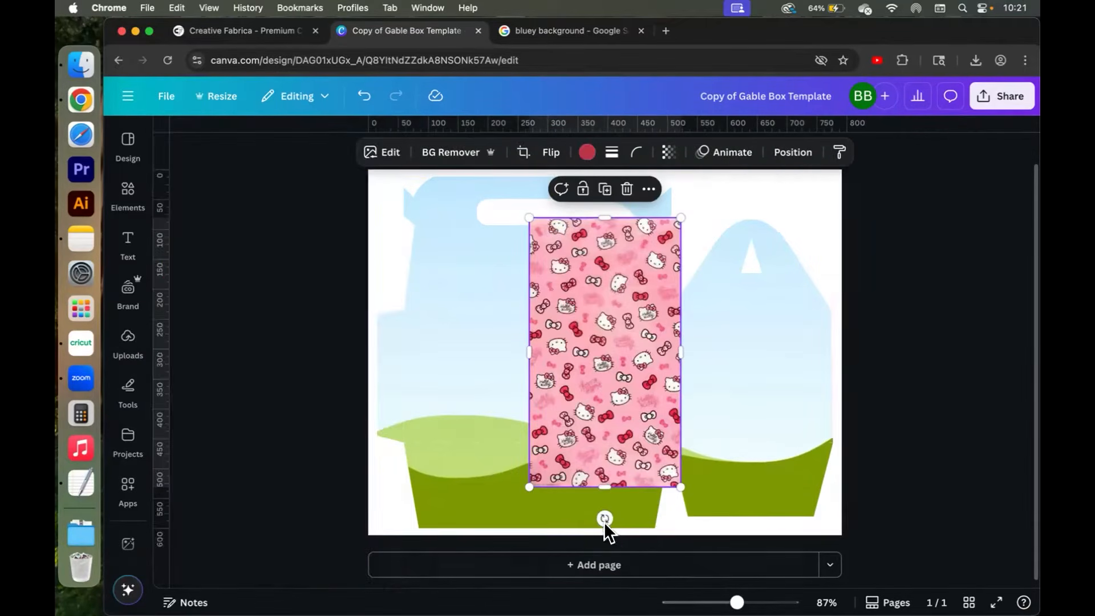
{"action": "left_click_drag", "start_coordinate": [600, 517], "coordinate": [771, 345]}
{"action": "left_click_drag", "start_coordinate": [683, 337], "coordinate": [588, 337]}
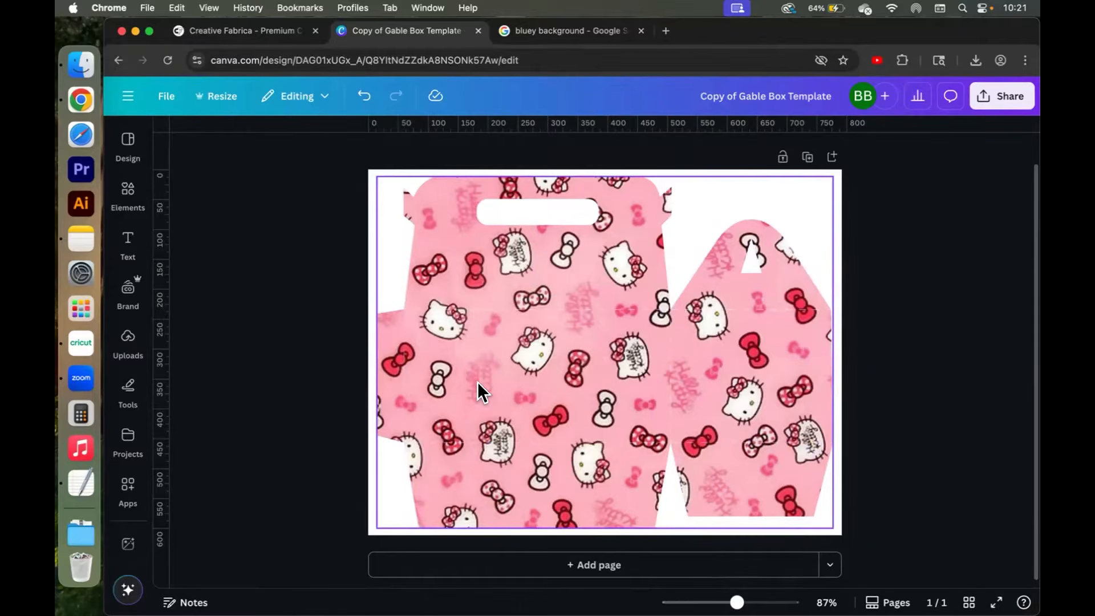
Replace the box template's fill with the pink clouds-and-hearts image from the uploads.
{"action": "left_click", "coordinate": [135, 349]}
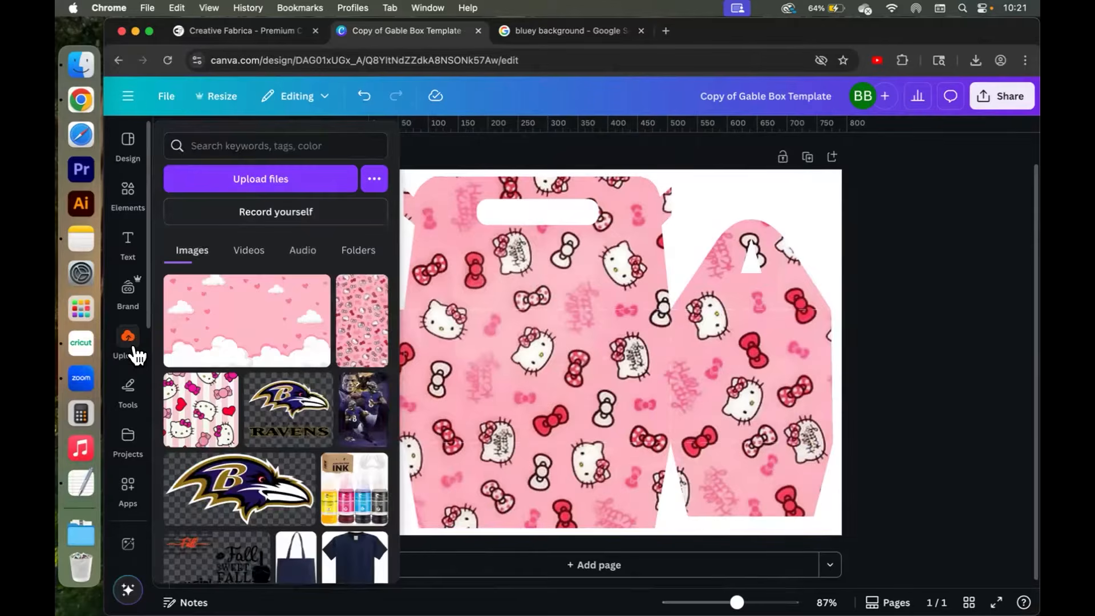
{"action": "left_click", "coordinate": [238, 327]}
{"action": "left_click_drag", "start_coordinate": [662, 357], "coordinate": [629, 343]}
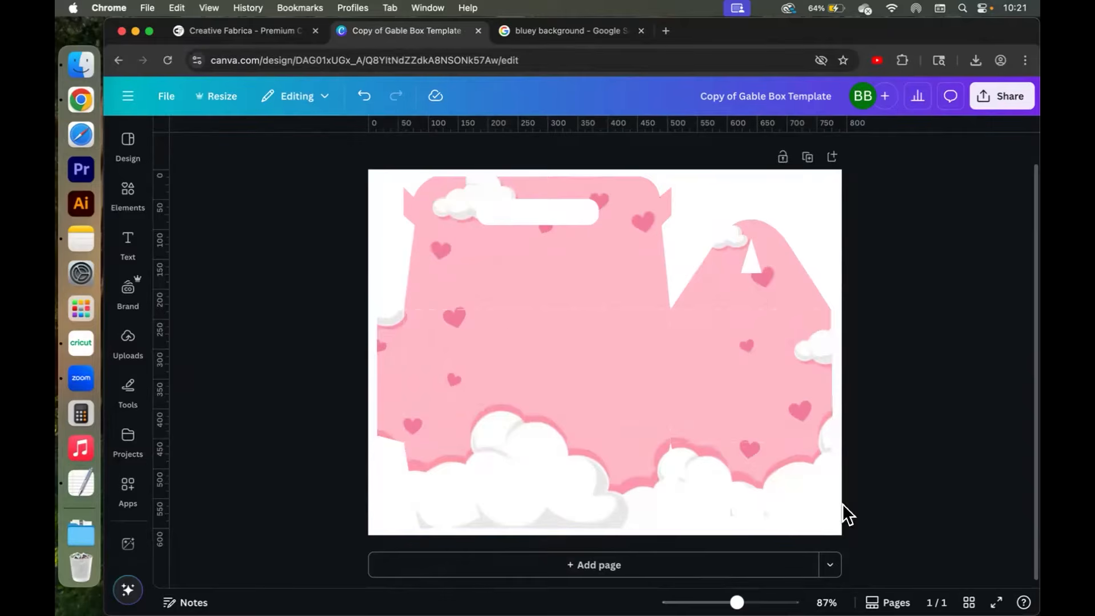
{"action": "left_click", "coordinate": [129, 244]}
{"action": "left_click", "coordinate": [127, 212]}
{"action": "left_click", "coordinate": [129, 341]}
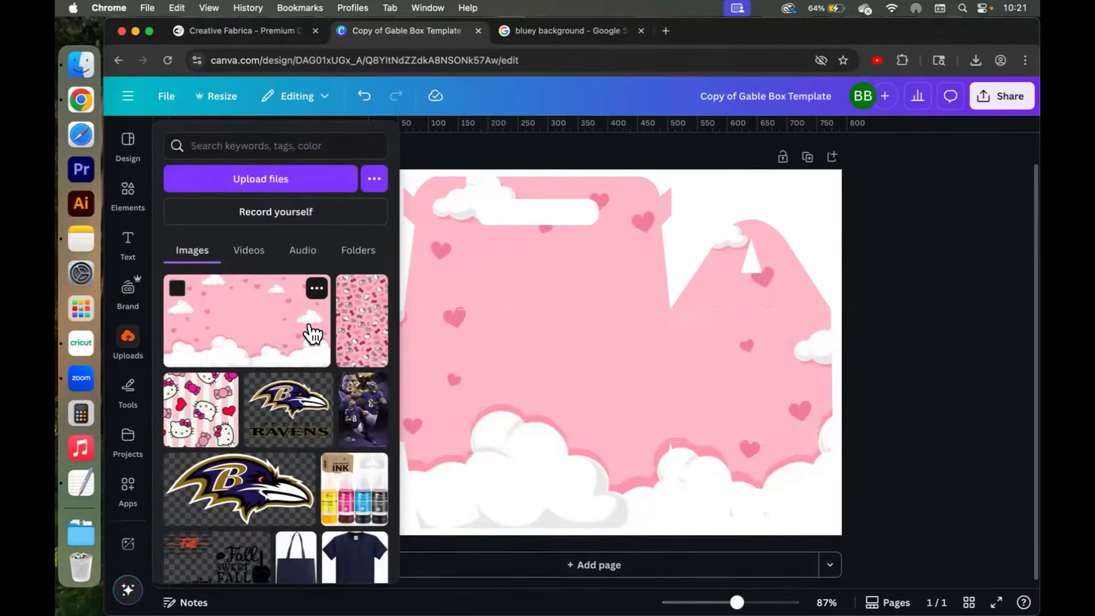
{"action": "scroll", "coordinate": [313, 334], "scroll_direction": "down", "scroll_amount": 3}
{"action": "scroll", "coordinate": [313, 334], "scroll_direction": "up", "scroll_amount": 3}
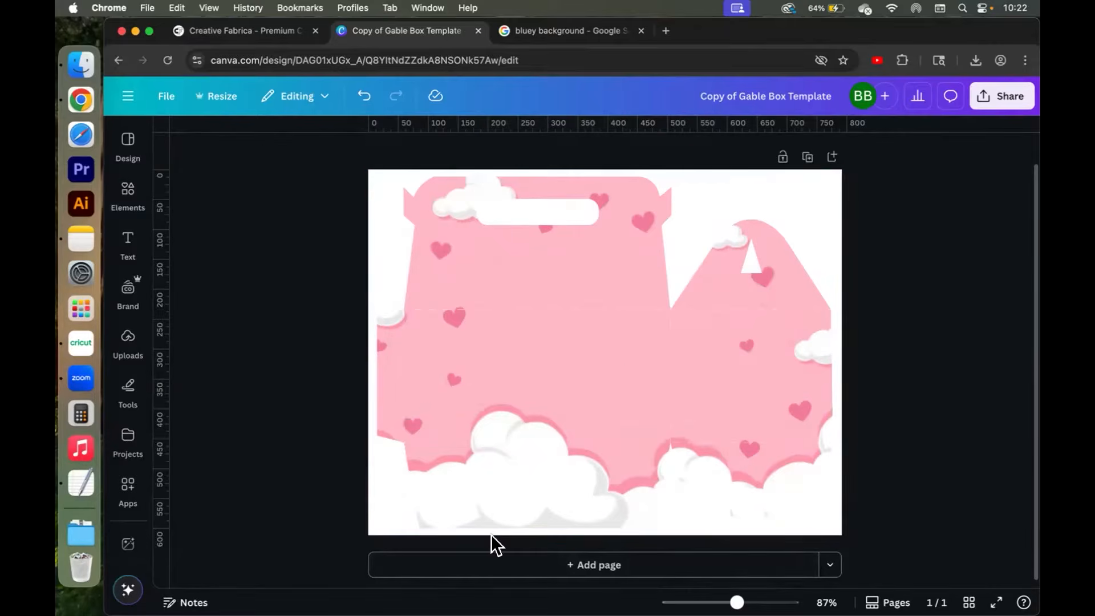
Add a second blank page to the design.
{"action": "left_click", "coordinate": [587, 565]}
{"action": "scroll", "coordinate": [625, 361], "scroll_direction": "up", "scroll_amount": 6}
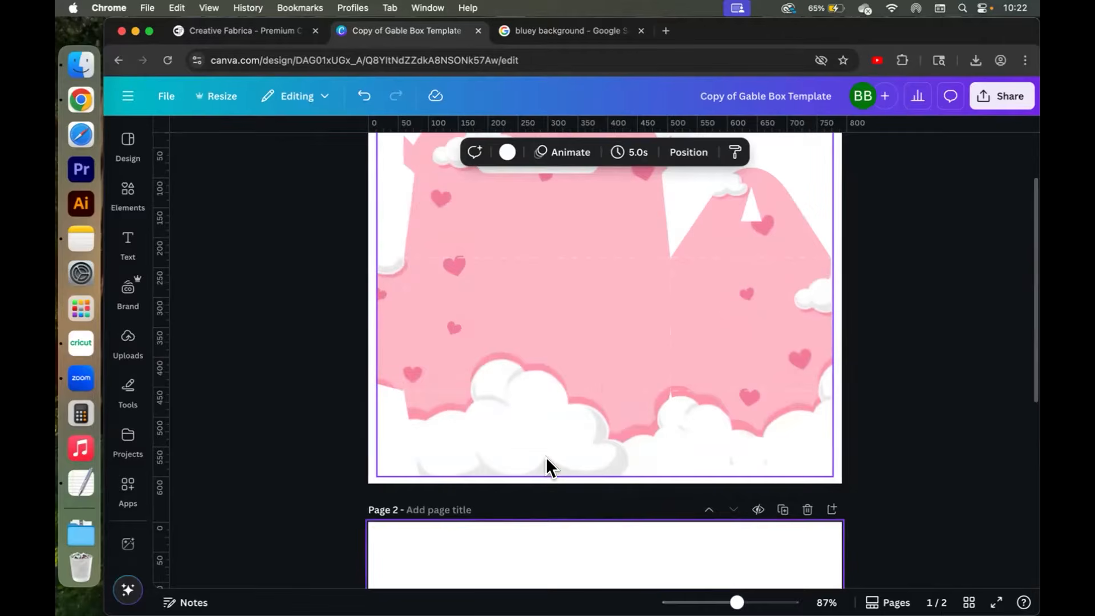
{"action": "scroll", "coordinate": [546, 456], "scroll_direction": "down", "scroll_amount": 5}
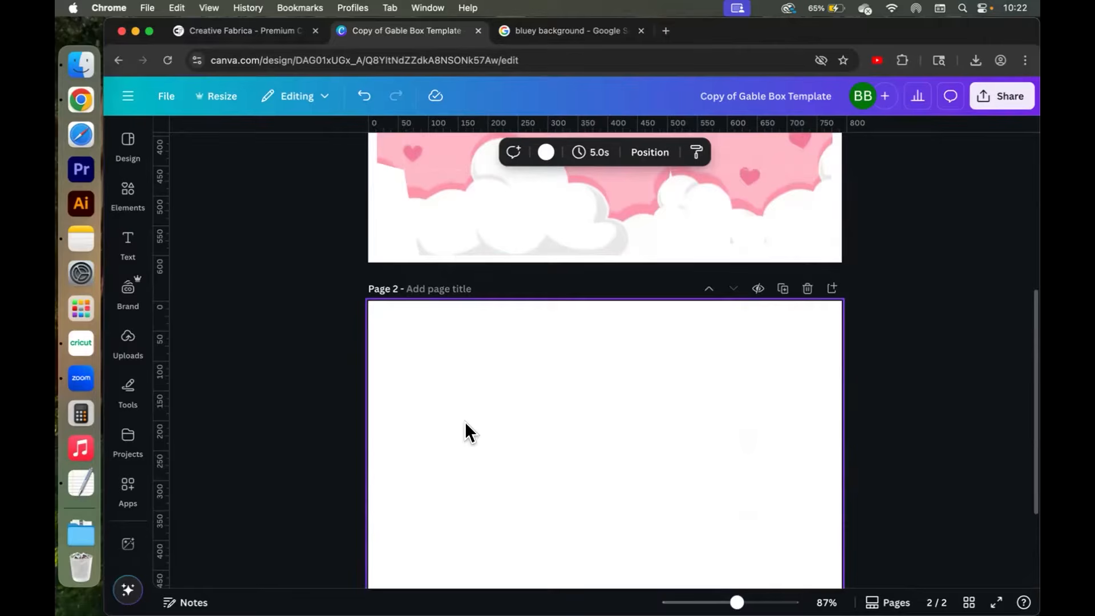
{"action": "scroll", "coordinate": [464, 422], "scroll_direction": "up", "scroll_amount": 5}
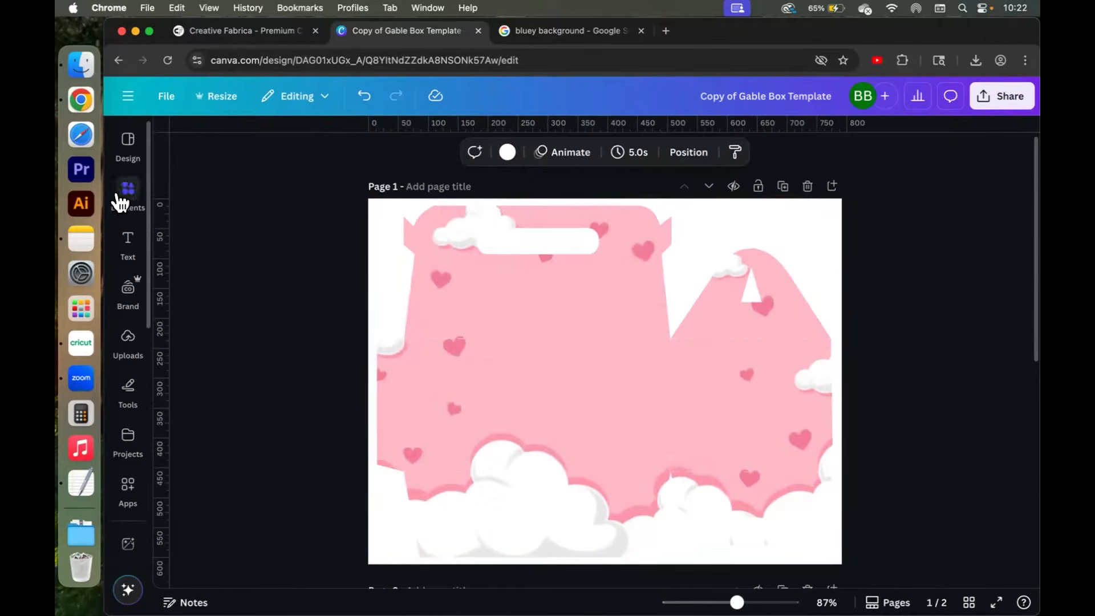
Copy the Bluey's House wallpaper image from the Google Images results for bluey background.
{"action": "left_click", "coordinate": [546, 30]}
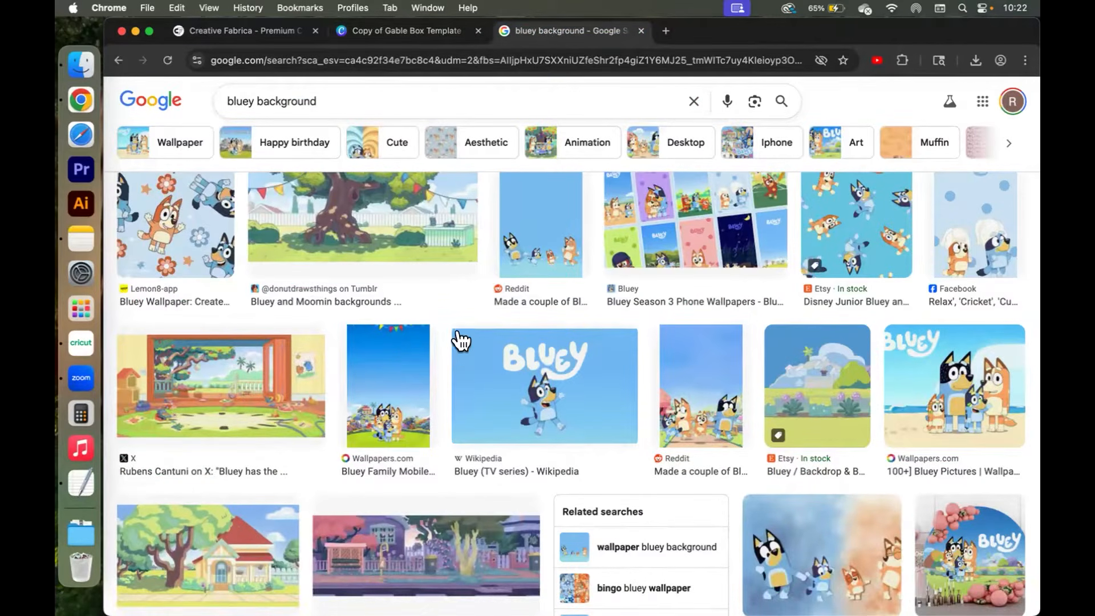
{"action": "scroll", "coordinate": [460, 348], "scroll_direction": "up", "scroll_amount": 2}
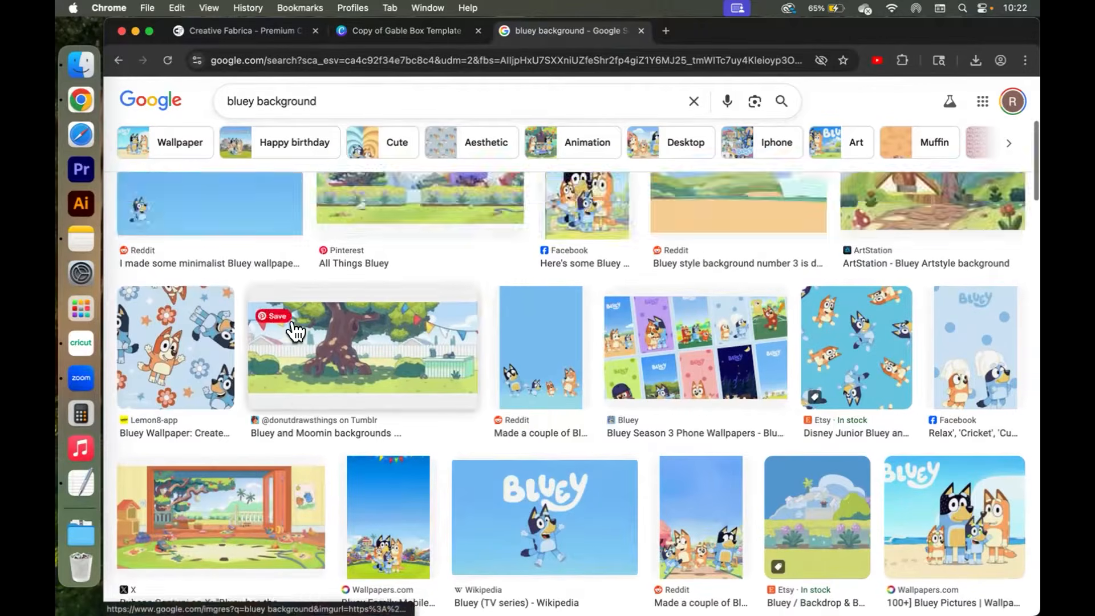
{"action": "scroll", "coordinate": [295, 262], "scroll_direction": "up", "scroll_amount": 5}
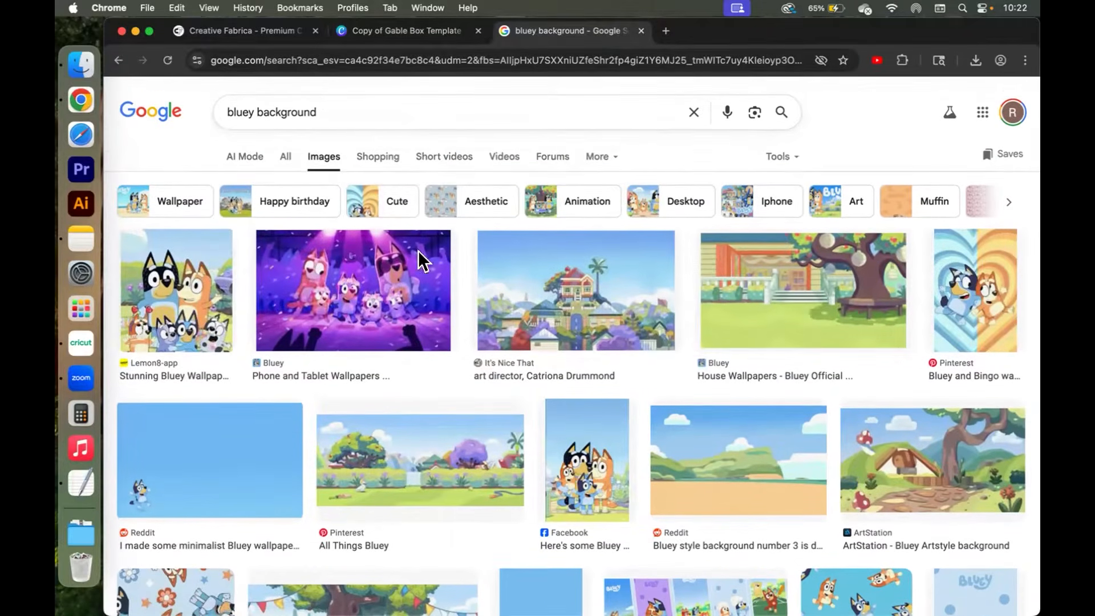
{"action": "scroll", "coordinate": [460, 408], "scroll_direction": "down", "scroll_amount": 2}
{"action": "left_click", "coordinate": [801, 267]}
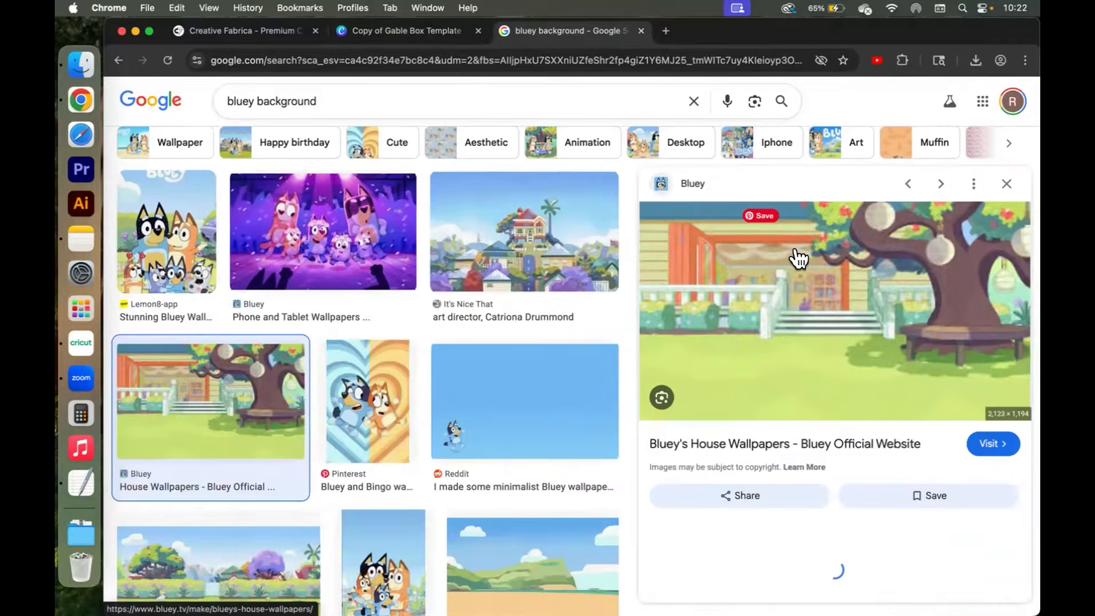
{"action": "right_click", "coordinate": [753, 314]}
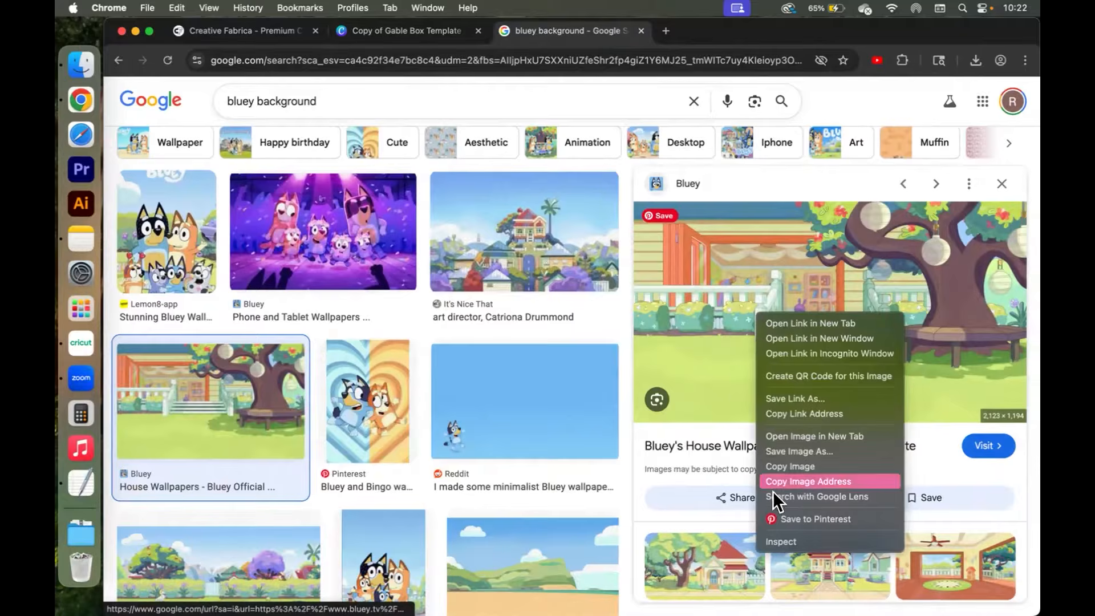
{"action": "left_click", "coordinate": [790, 465]}
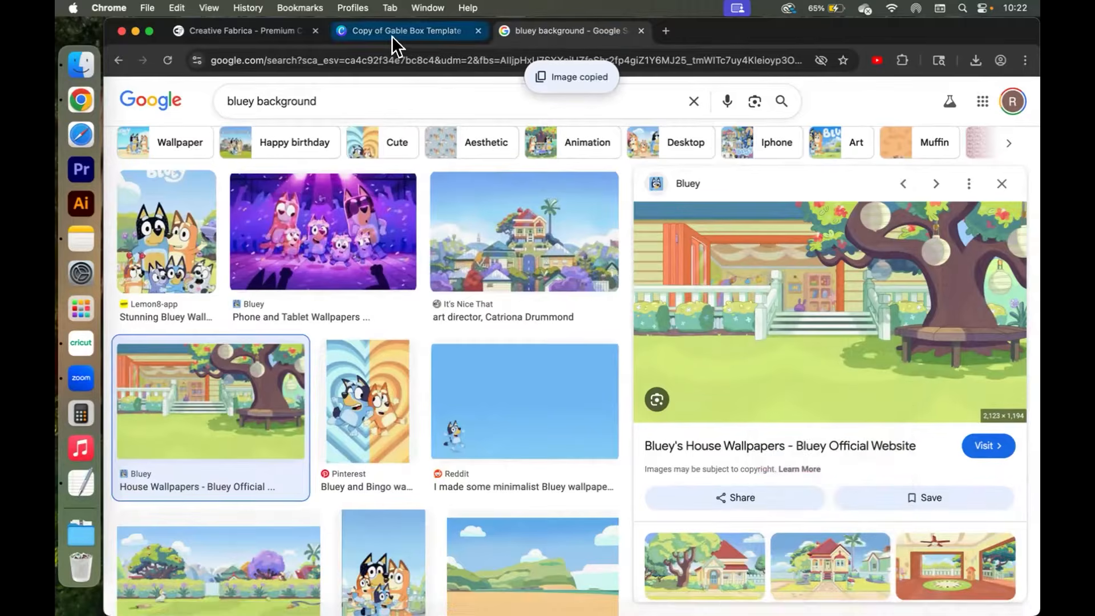
Paste the copied Bluey house image into the design and drop it onto the box template to fill it.
{"action": "left_click", "coordinate": [392, 33]}
{"action": "left_click", "coordinate": [840, 204]}
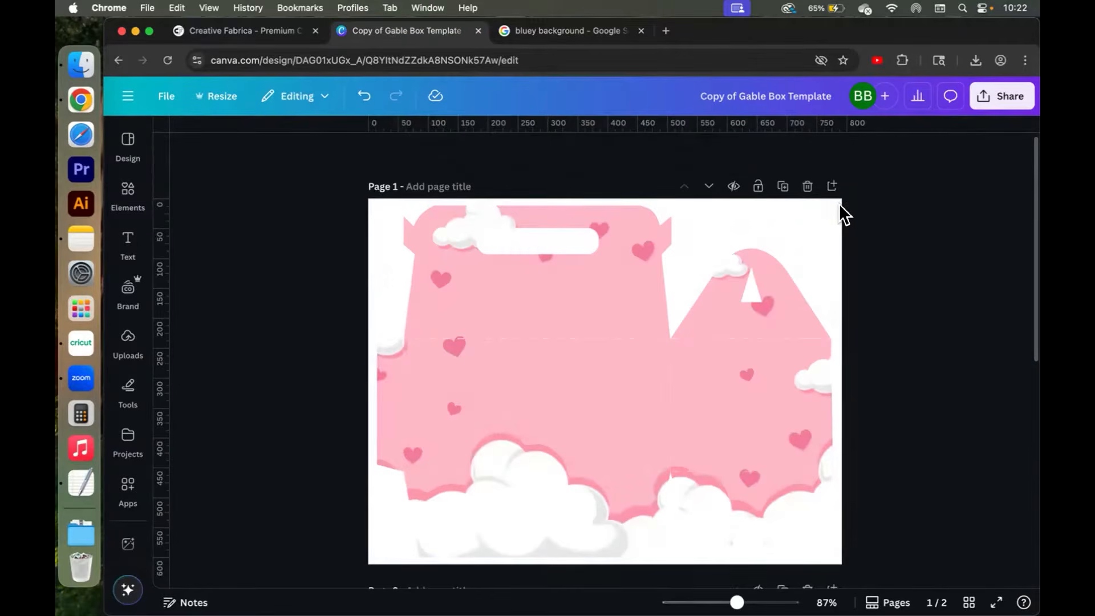
{"action": "key", "text": "super+v"}
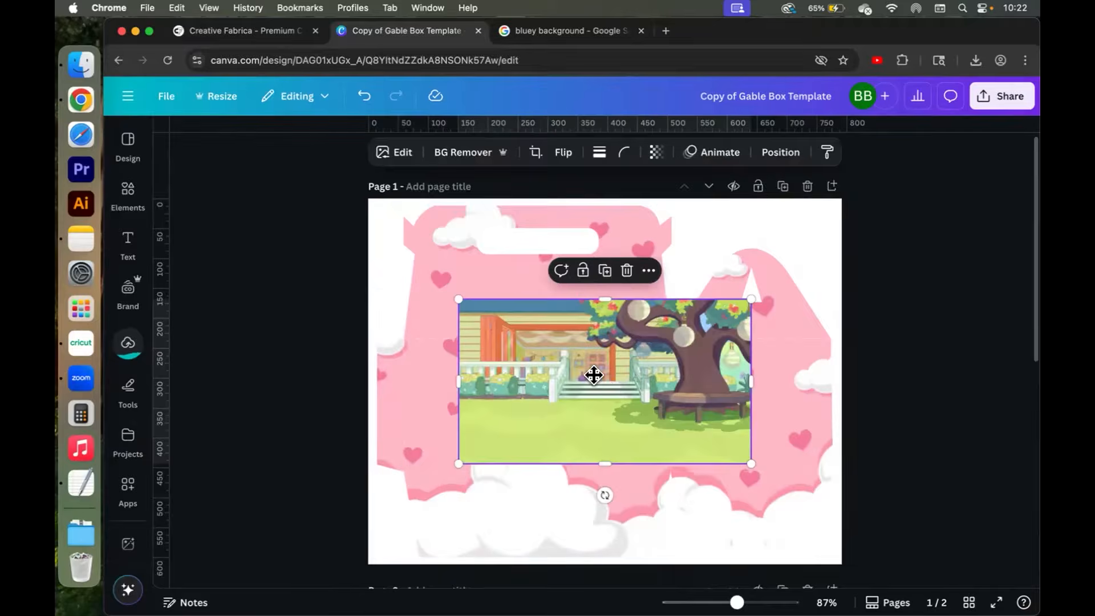
{"action": "left_click_drag", "start_coordinate": [595, 374], "coordinate": [580, 374]}
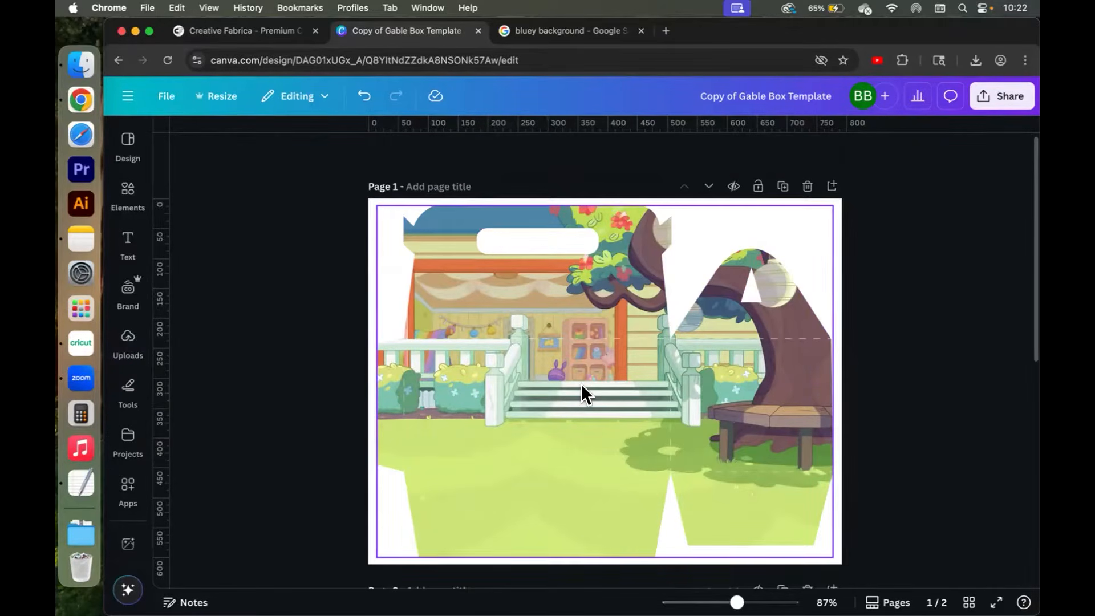
{"action": "scroll", "coordinate": [581, 384], "scroll_direction": "down", "scroll_amount": 5}
{"action": "scroll", "coordinate": [581, 384], "scroll_direction": "up", "scroll_amount": 5}
{"action": "scroll", "coordinate": [580, 385], "scroll_direction": "down", "scroll_amount": 5}
{"action": "scroll", "coordinate": [580, 385], "scroll_direction": "up", "scroll_amount": 4}
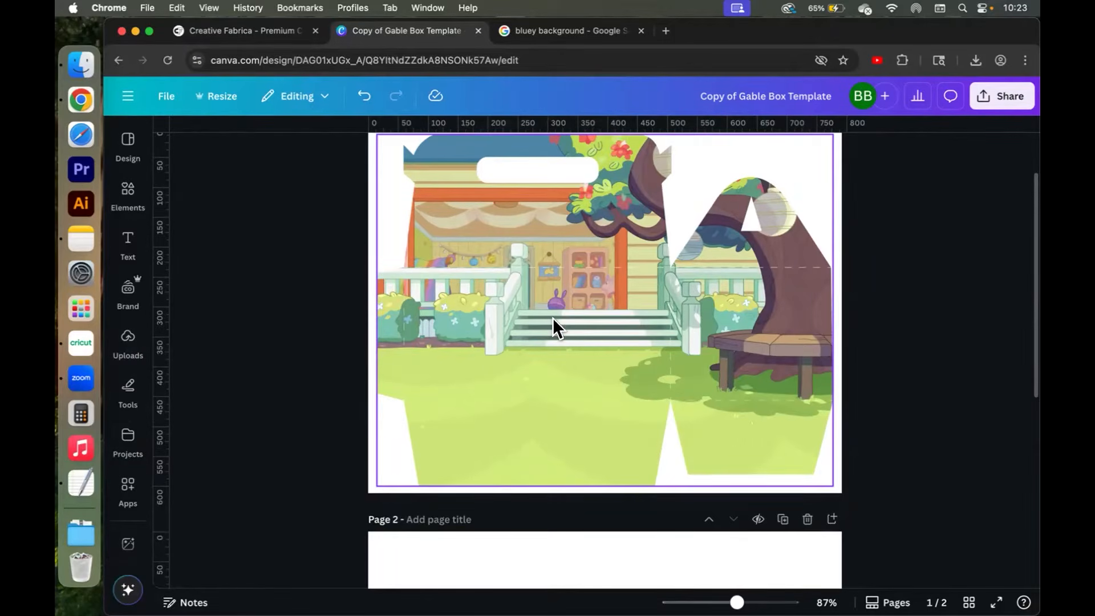
{"action": "scroll", "coordinate": [553, 317], "scroll_direction": "down", "scroll_amount": 6}
{"action": "left_click", "coordinate": [477, 303]}
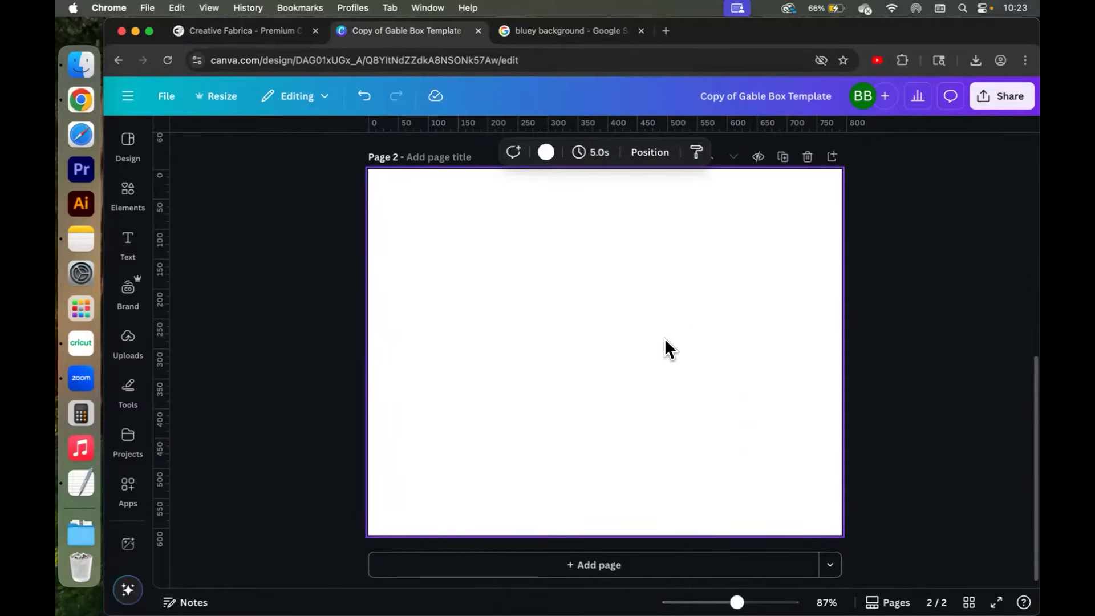
{"action": "scroll", "coordinate": [687, 309], "scroll_direction": "up", "scroll_amount": 2}
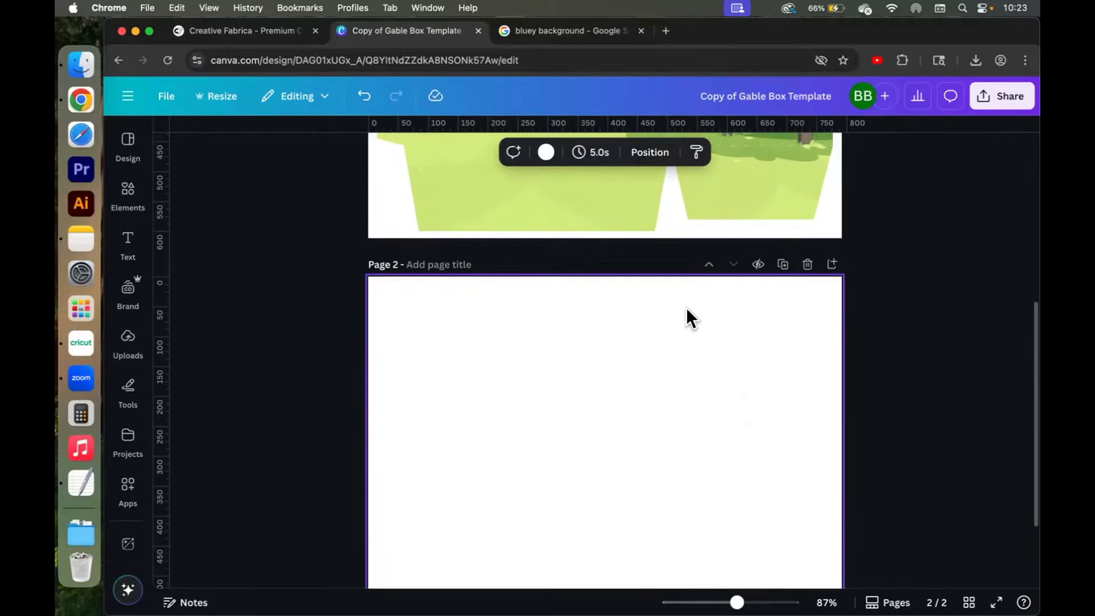
{"action": "scroll", "coordinate": [686, 306], "scroll_direction": "up", "scroll_amount": 6}
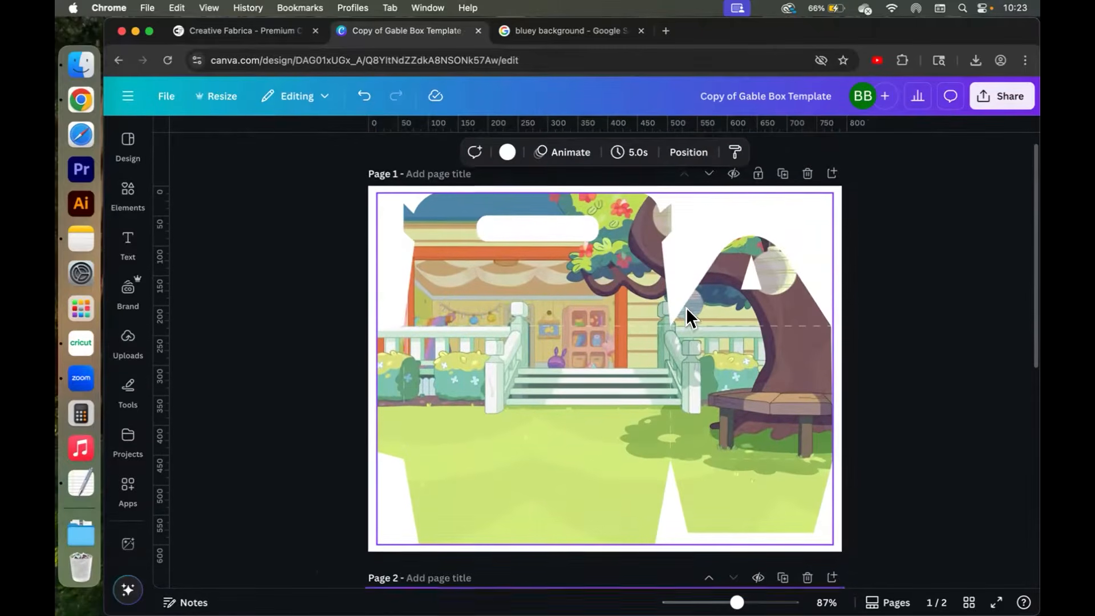
{"action": "scroll", "coordinate": [686, 307], "scroll_direction": "up", "scroll_amount": 1}
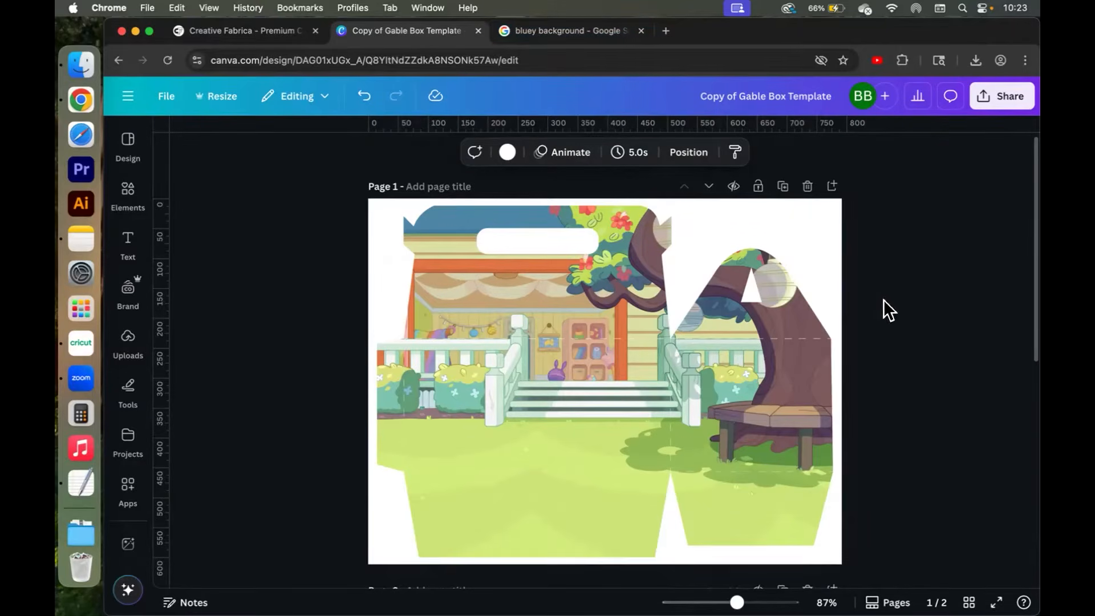
Set up a PNG download of the design limited to the current page, Page 1.
{"action": "left_click", "coordinate": [984, 98]}
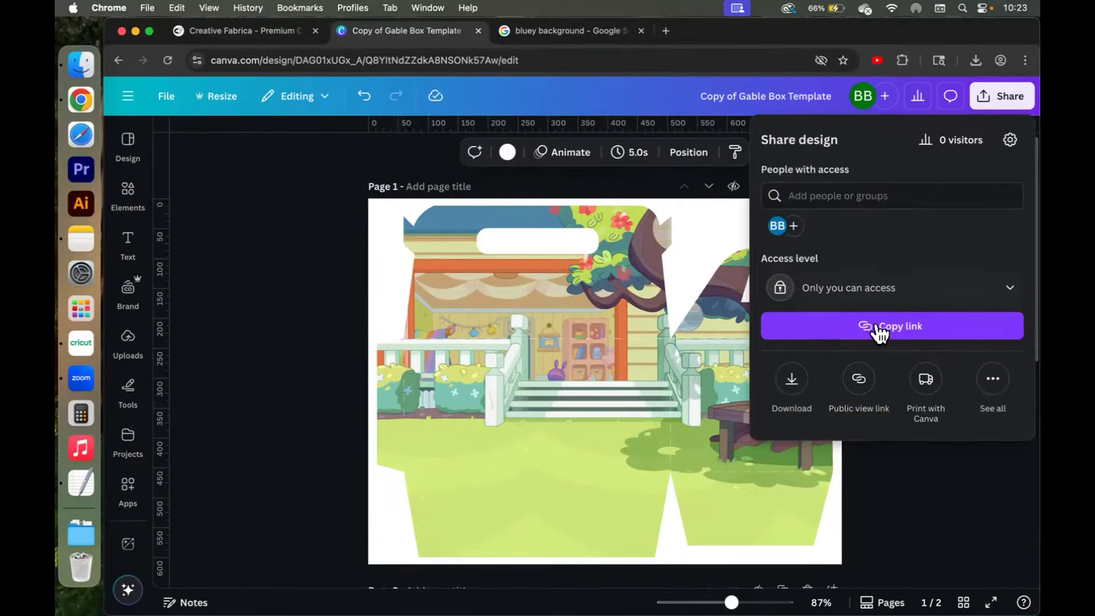
{"action": "left_click", "coordinate": [791, 379]}
{"action": "left_click", "coordinate": [796, 337]}
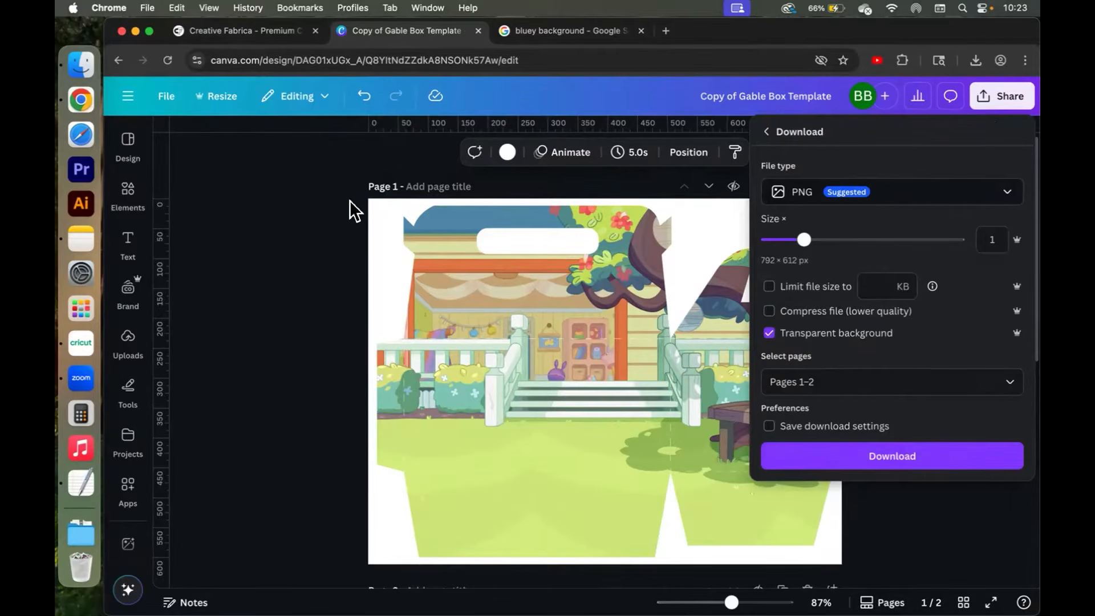
{"action": "left_click", "coordinate": [865, 375]}
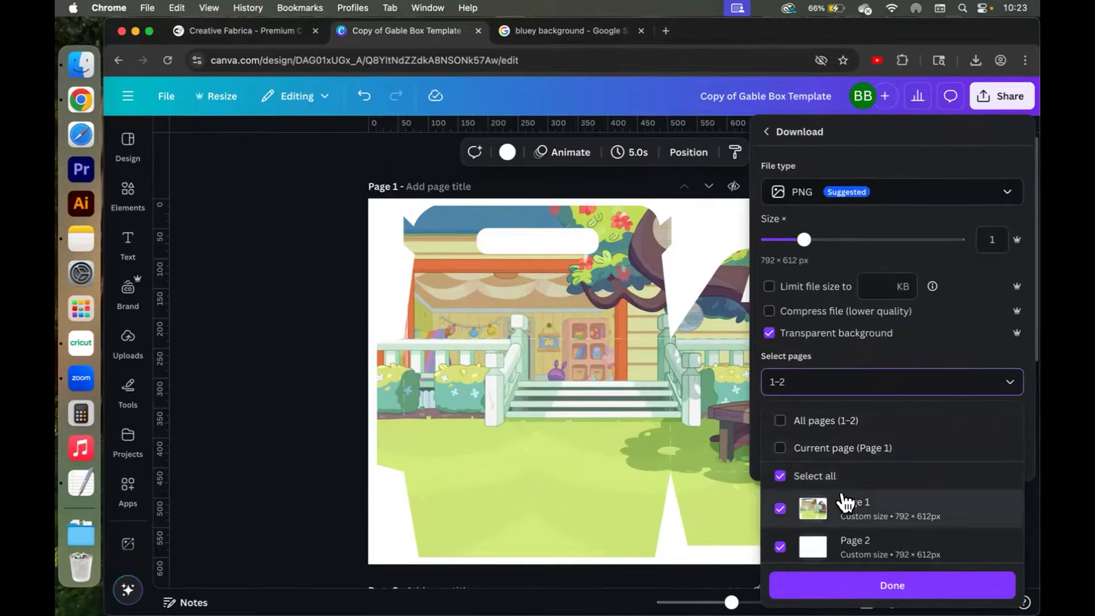
{"action": "left_click", "coordinate": [821, 450]}
{"action": "scroll", "coordinate": [821, 457], "scroll_direction": "down", "scroll_amount": 1}
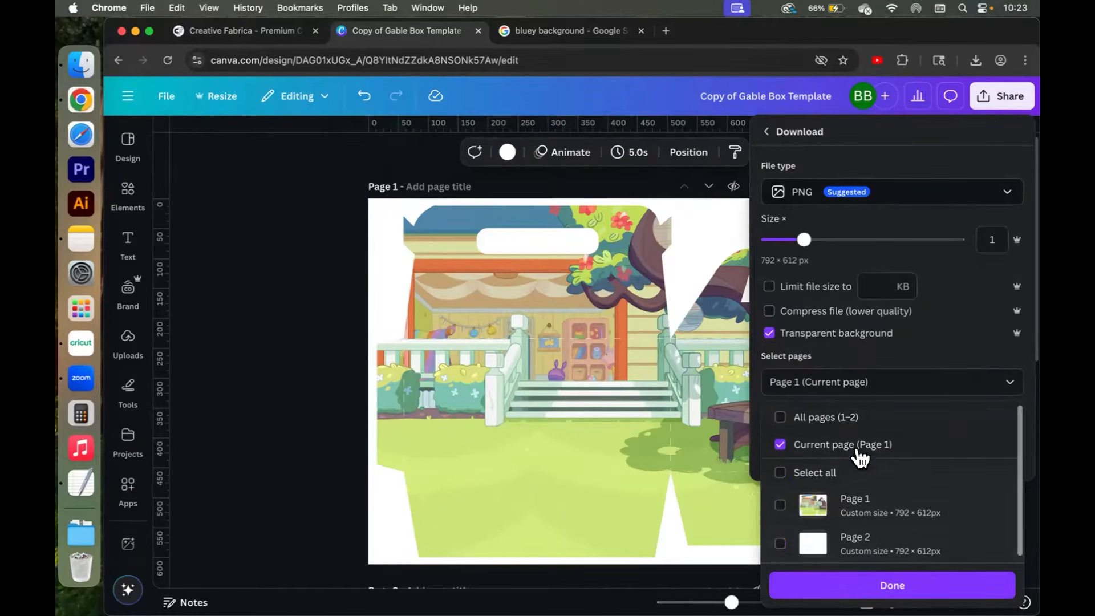
{"action": "left_click", "coordinate": [884, 585]}
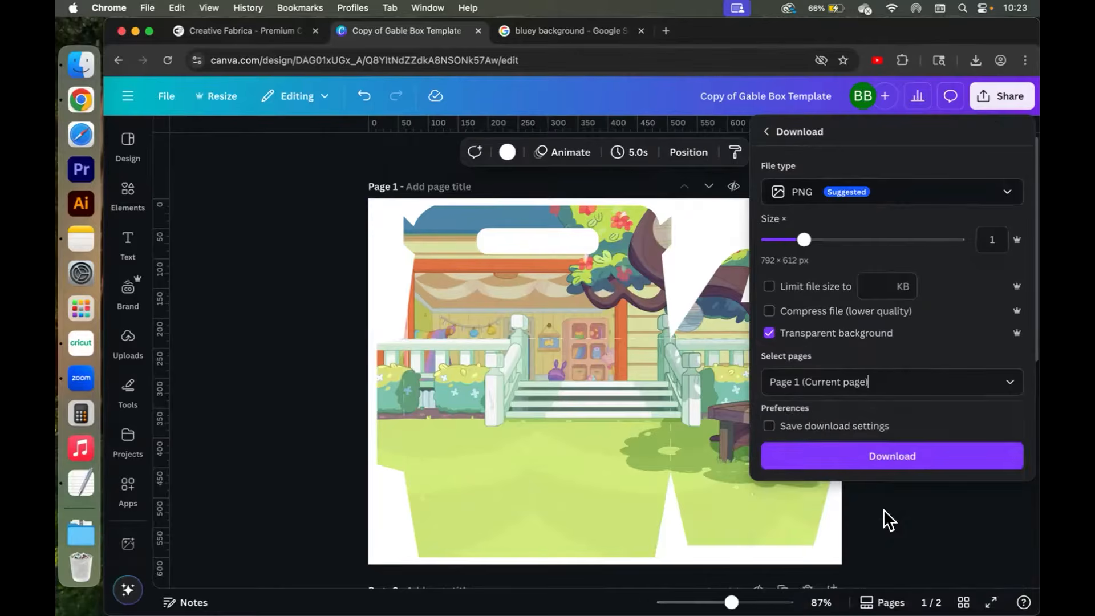
Download the PNG and save it in Downloads as Bluey Background Gable Box.
{"action": "left_click", "coordinate": [889, 460]}
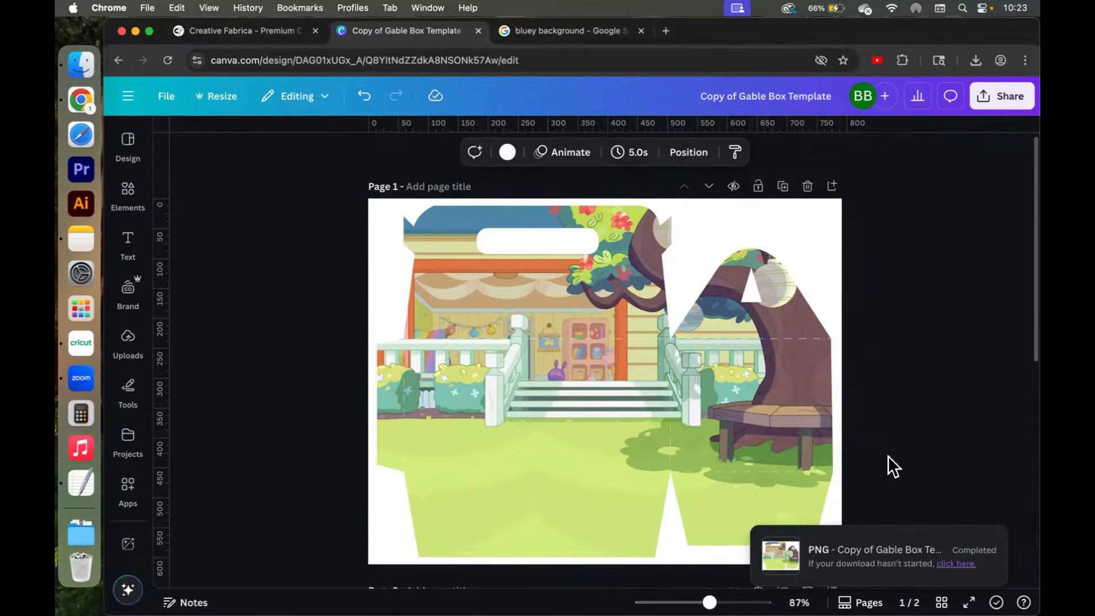
{"action": "type", "text": "Bluey Background Gable Box"}
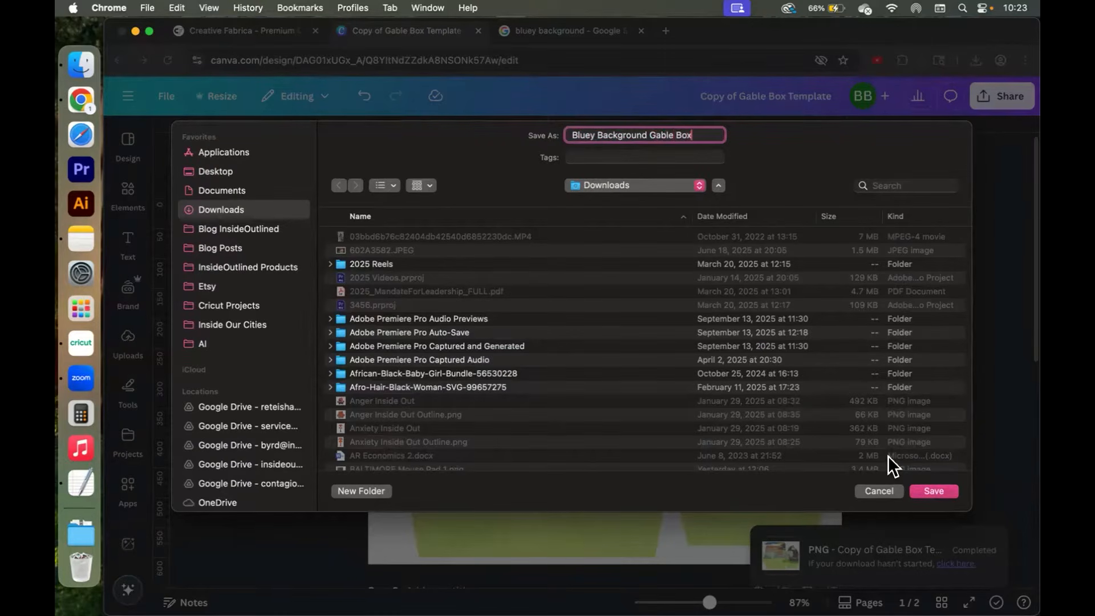
{"action": "left_click", "coordinate": [947, 489]}
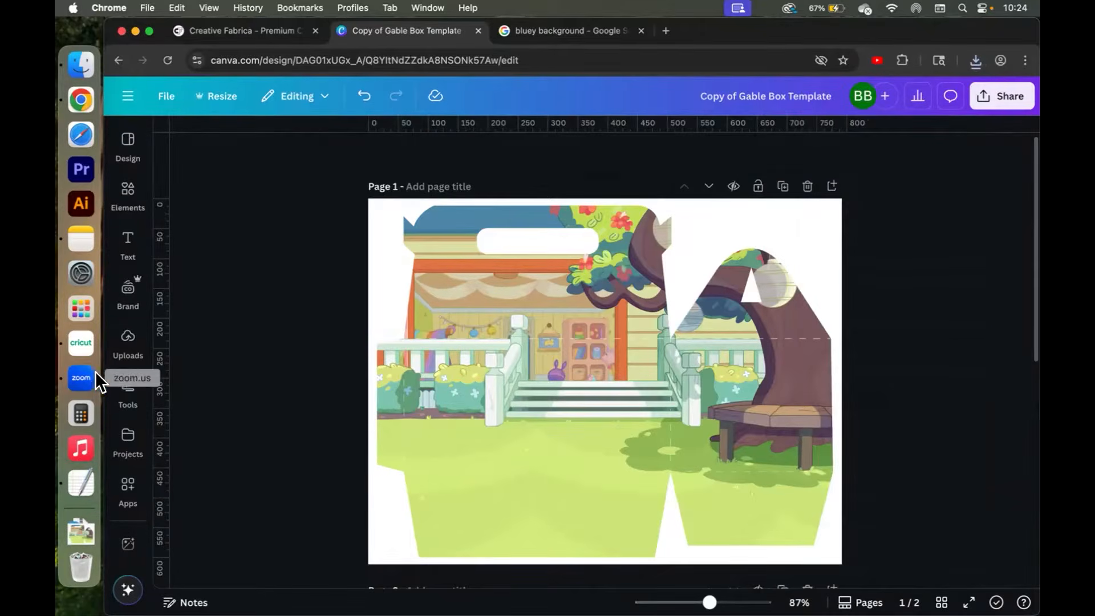
Switch to Cricut Design Space and upload the Bluey Background Gable Box PNG from the Downloads folder.
{"action": "left_click", "coordinate": [81, 345]}
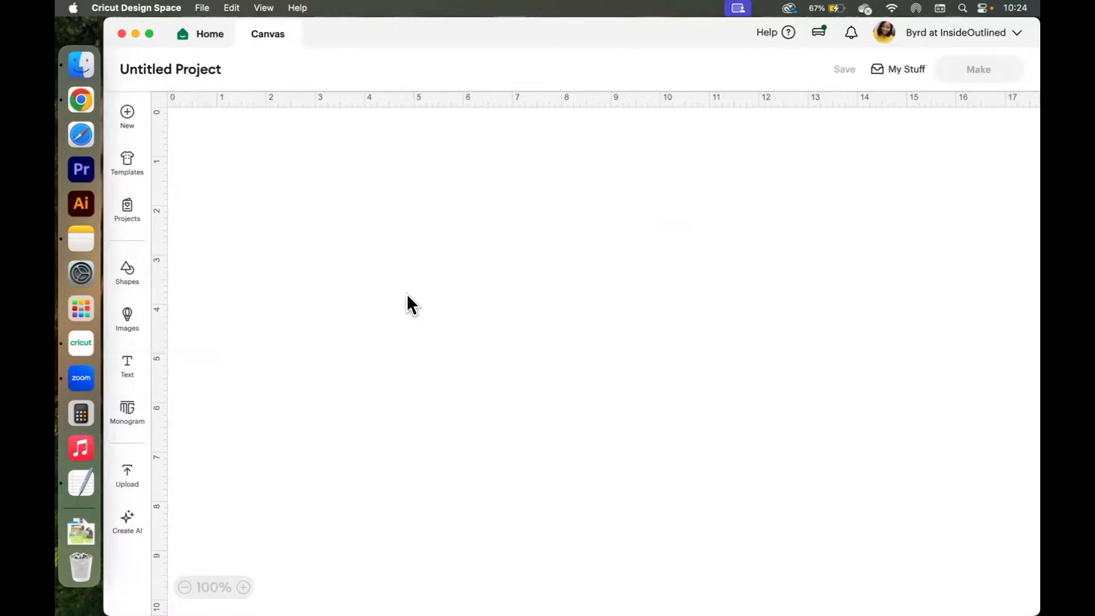
{"action": "left_click", "coordinate": [124, 473]}
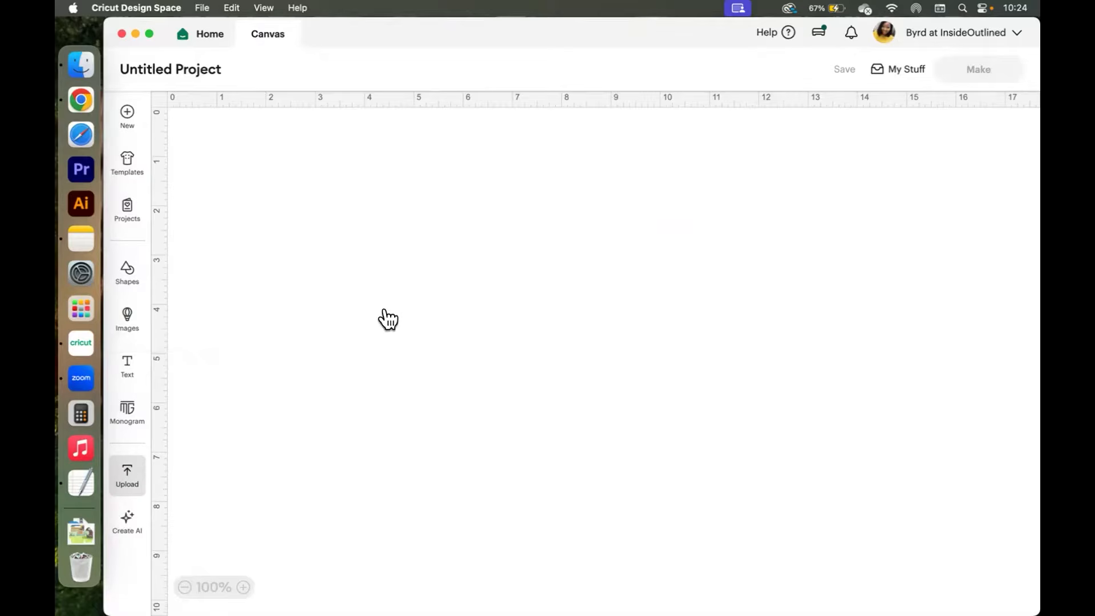
{"action": "left_click", "coordinate": [241, 270]}
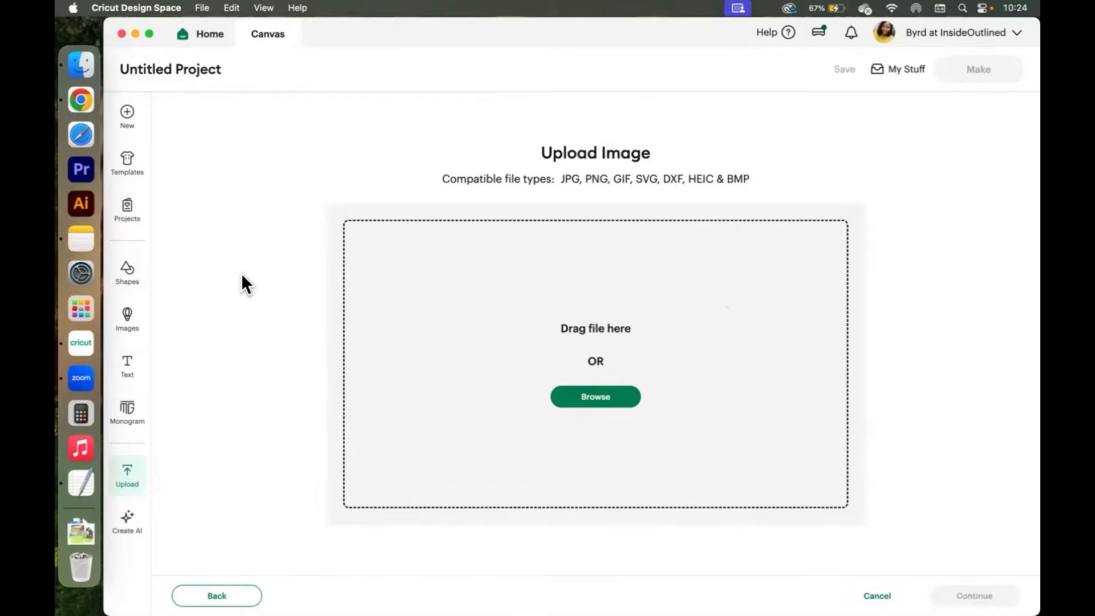
{"action": "left_click", "coordinate": [80, 64]}
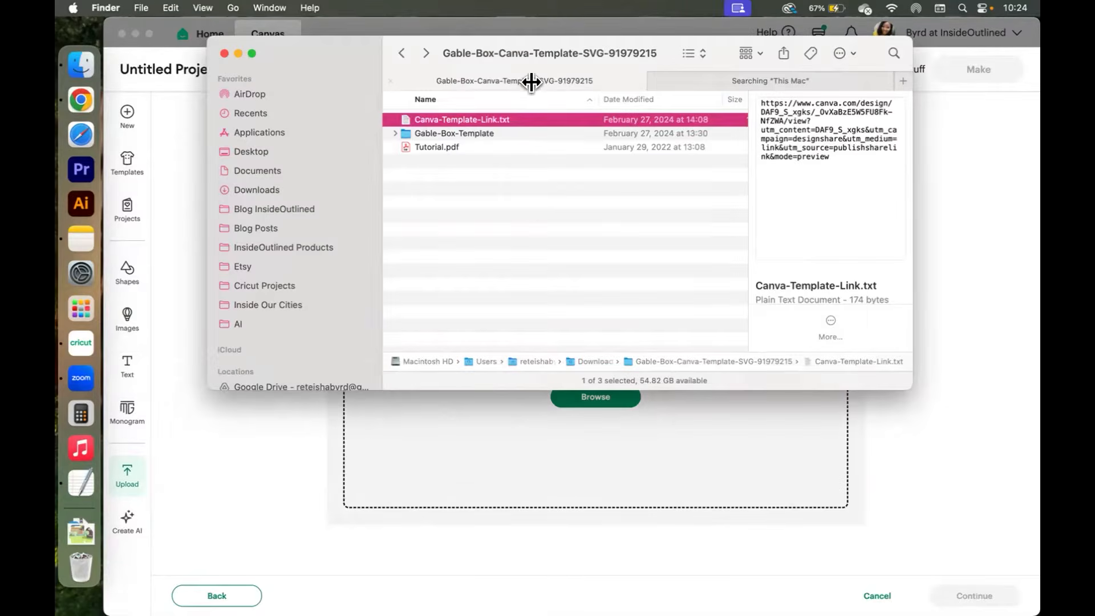
{"action": "left_click", "coordinate": [401, 52]}
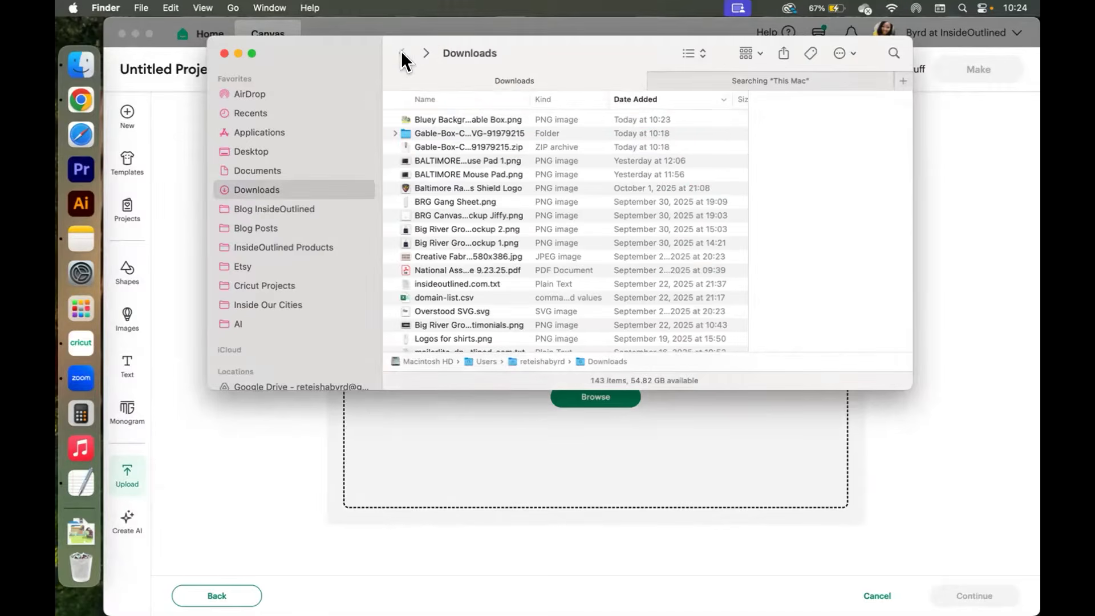
{"action": "left_click", "coordinate": [439, 117]}
{"action": "left_click_drag", "start_coordinate": [439, 118], "coordinate": [607, 403]}
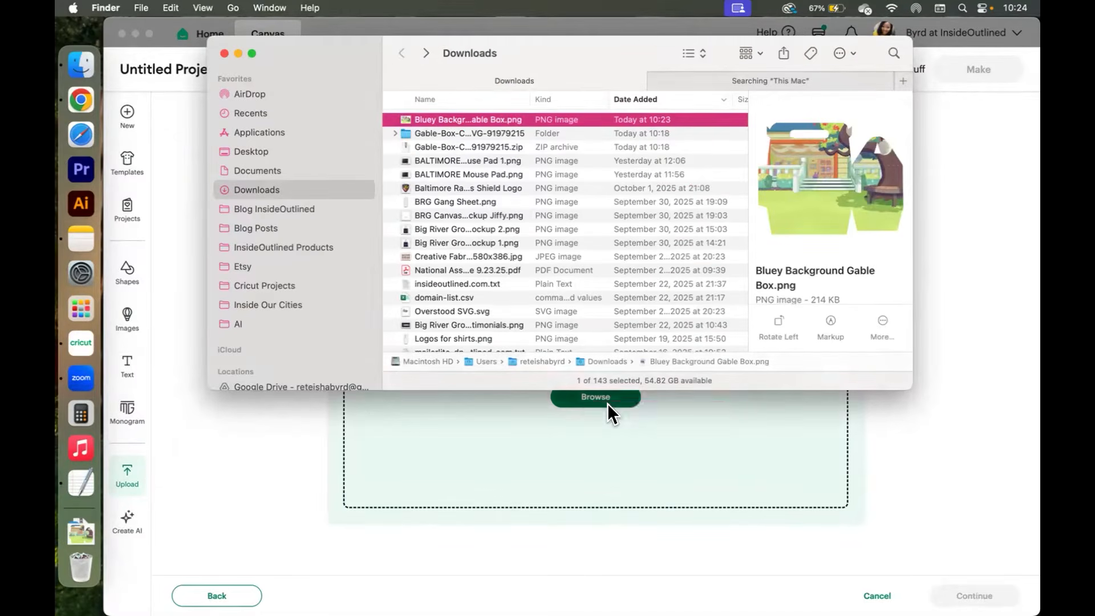
{"action": "left_click", "coordinate": [957, 456]}
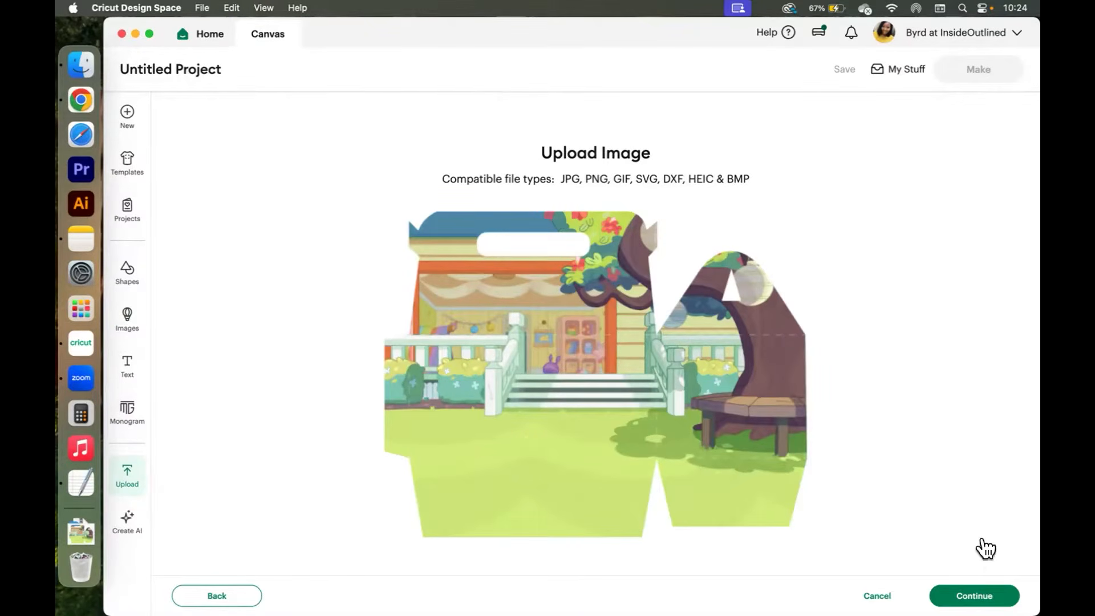
Skip background removal, convert the upload to a Flat Graphic, and upload it as Bluey Background Gable Box.
{"action": "left_click", "coordinate": [974, 596]}
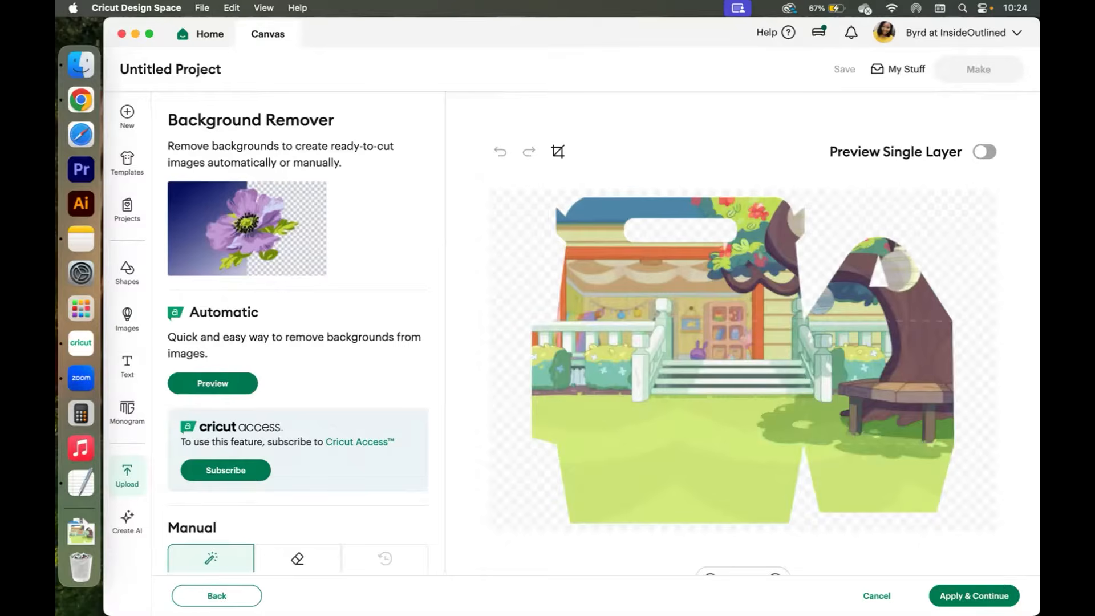
{"action": "left_click", "coordinate": [974, 595]}
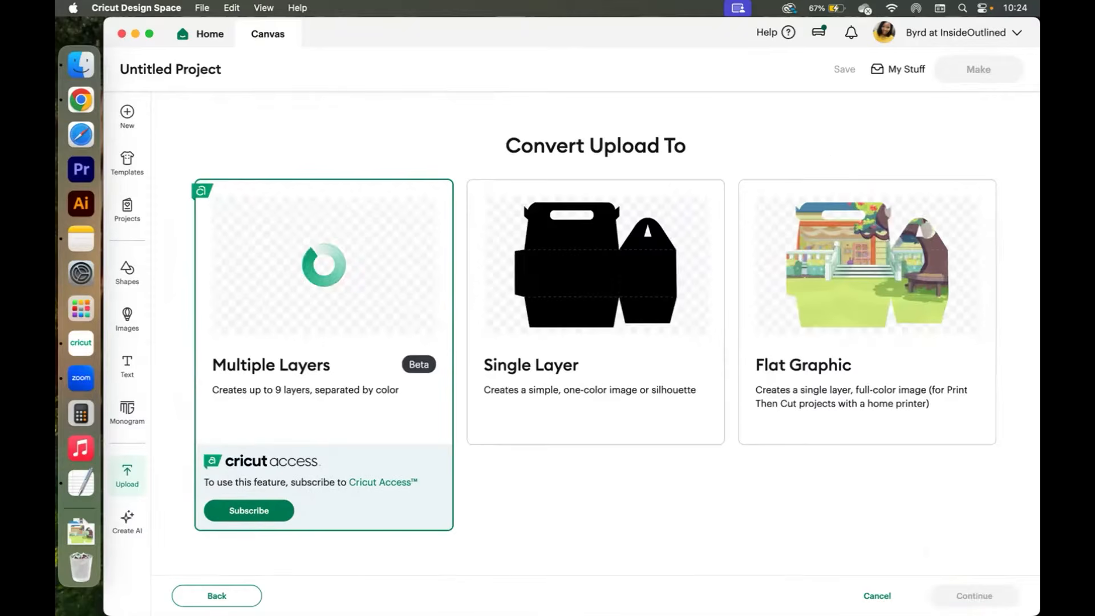
{"action": "left_click", "coordinate": [897, 279]}
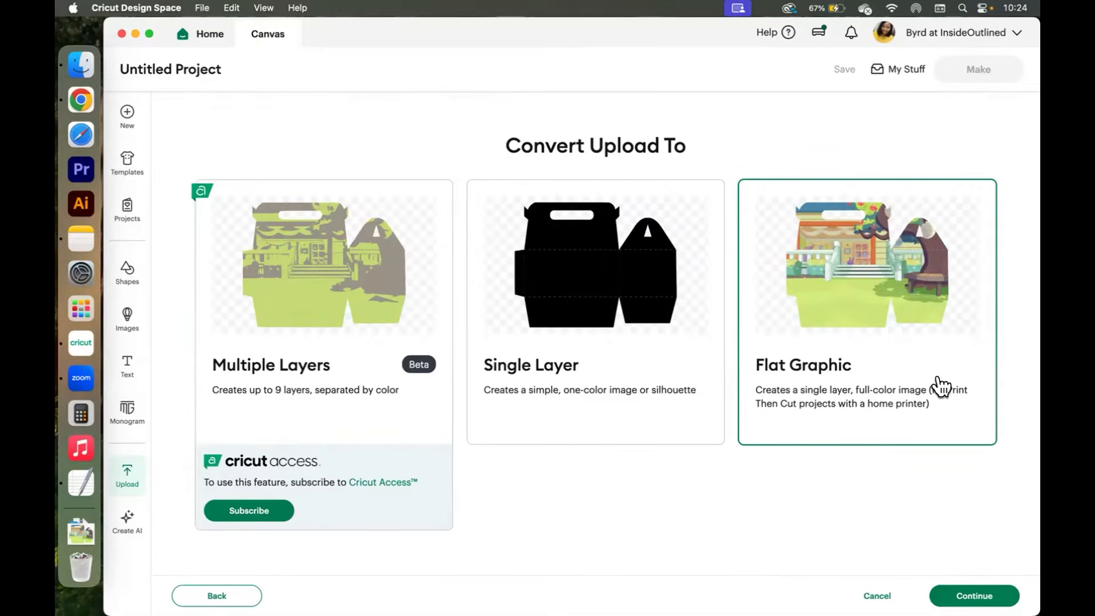
{"action": "left_click", "coordinate": [975, 593]}
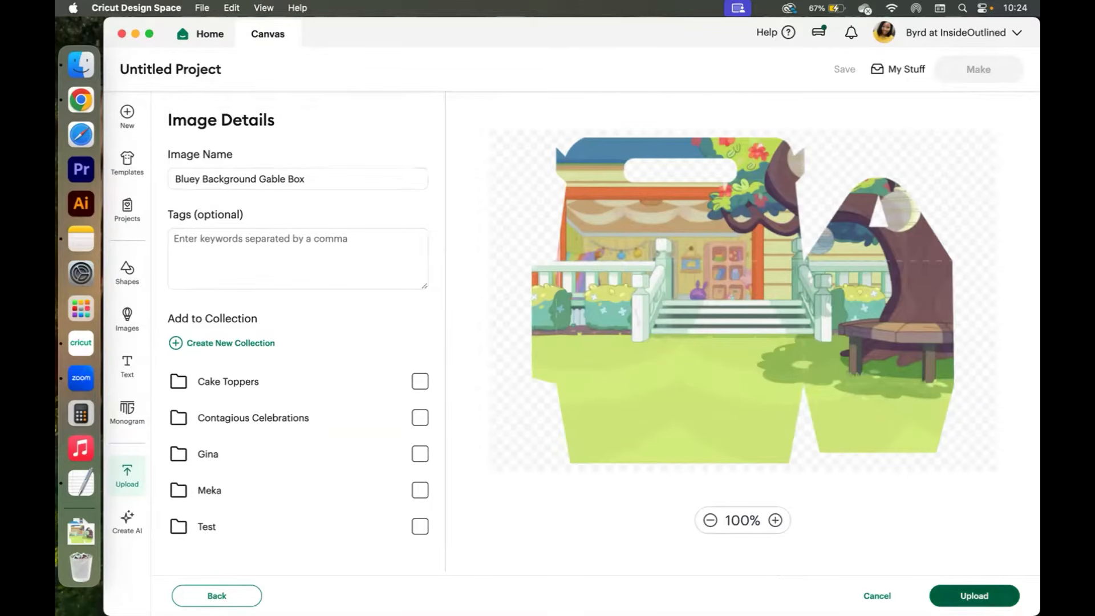
{"action": "left_click", "coordinate": [973, 596]}
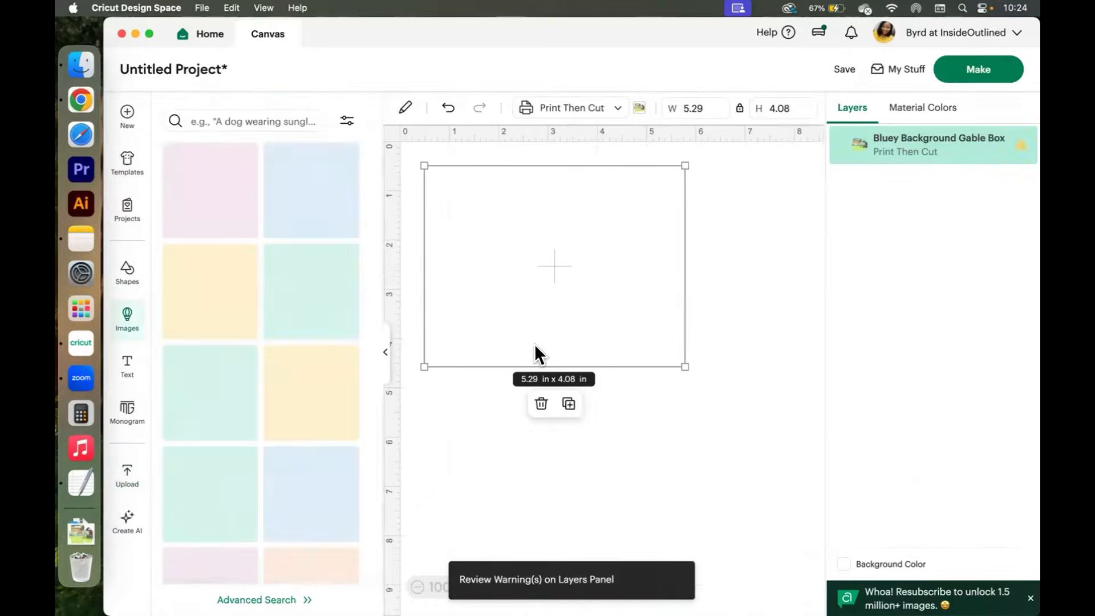
Collapse the images panel and move the uploaded box image on the canvas.
{"action": "left_click", "coordinate": [385, 352]}
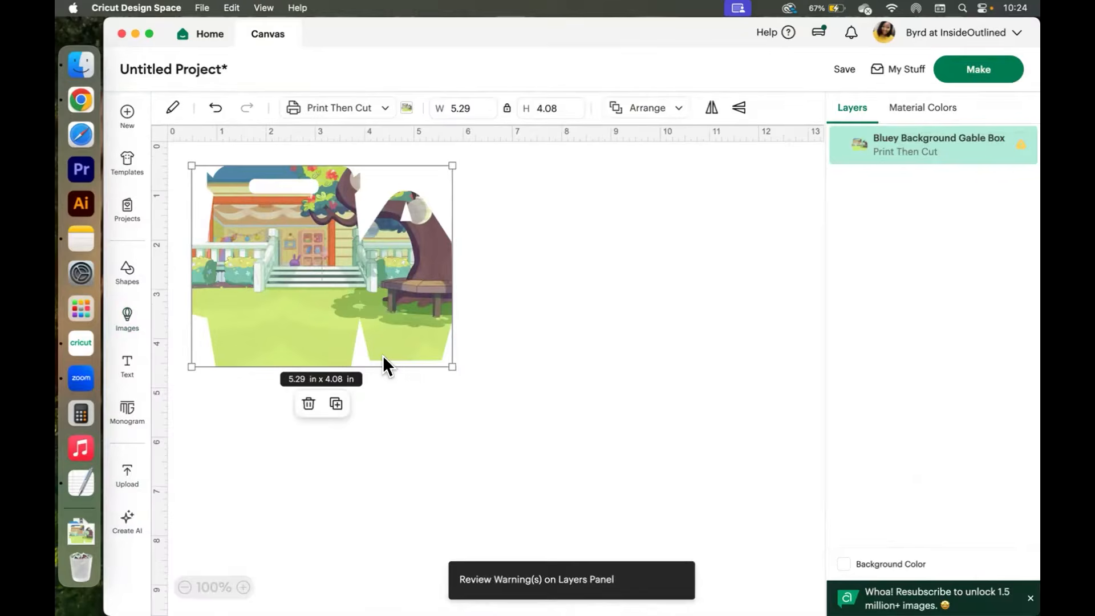
{"action": "left_click", "coordinate": [531, 266]}
{"action": "left_click", "coordinate": [398, 252]}
{"action": "left_click_drag", "start_coordinate": [351, 253], "coordinate": [433, 257]}
{"action": "left_click", "coordinate": [653, 249]}
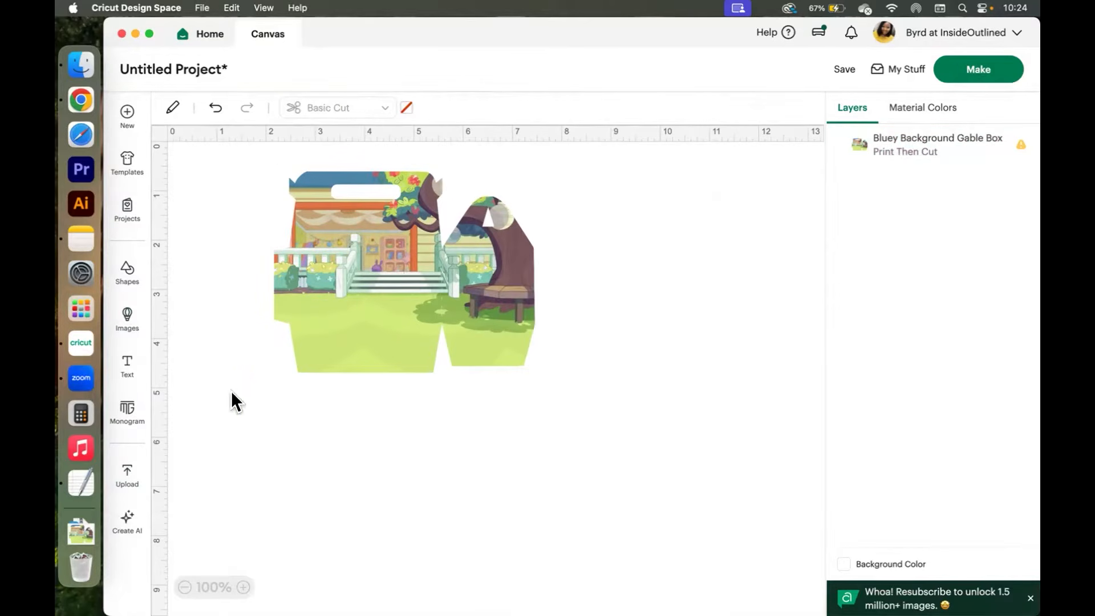
Insert a square shape and move it over the box image.
{"action": "left_click", "coordinate": [129, 273]}
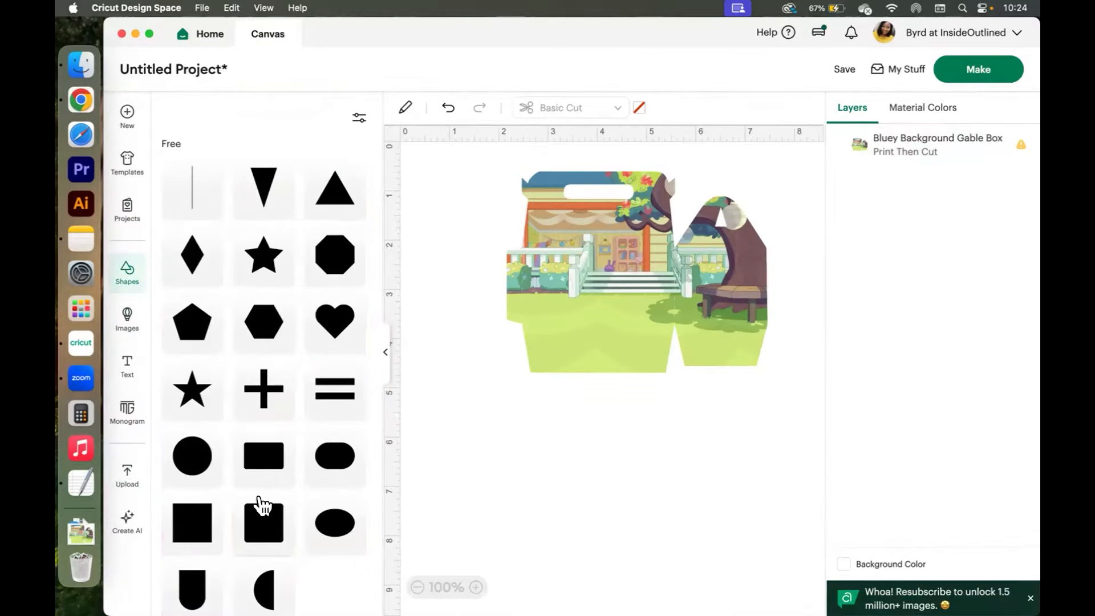
{"action": "left_click", "coordinate": [188, 520]}
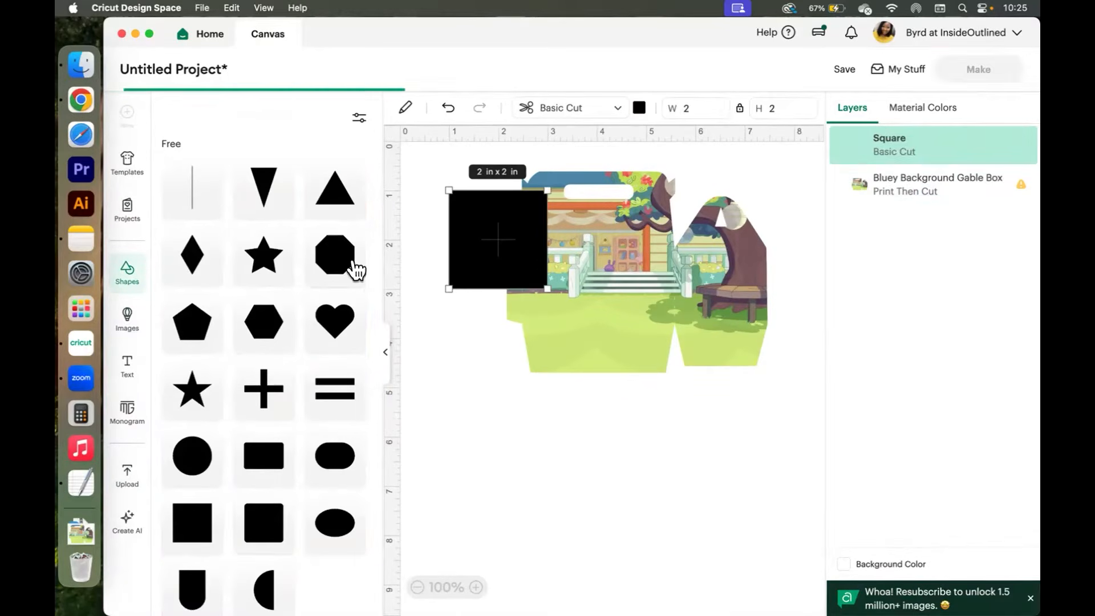
{"action": "left_click", "coordinate": [385, 352]}
{"action": "left_click_drag", "start_coordinate": [307, 237], "coordinate": [373, 263]}
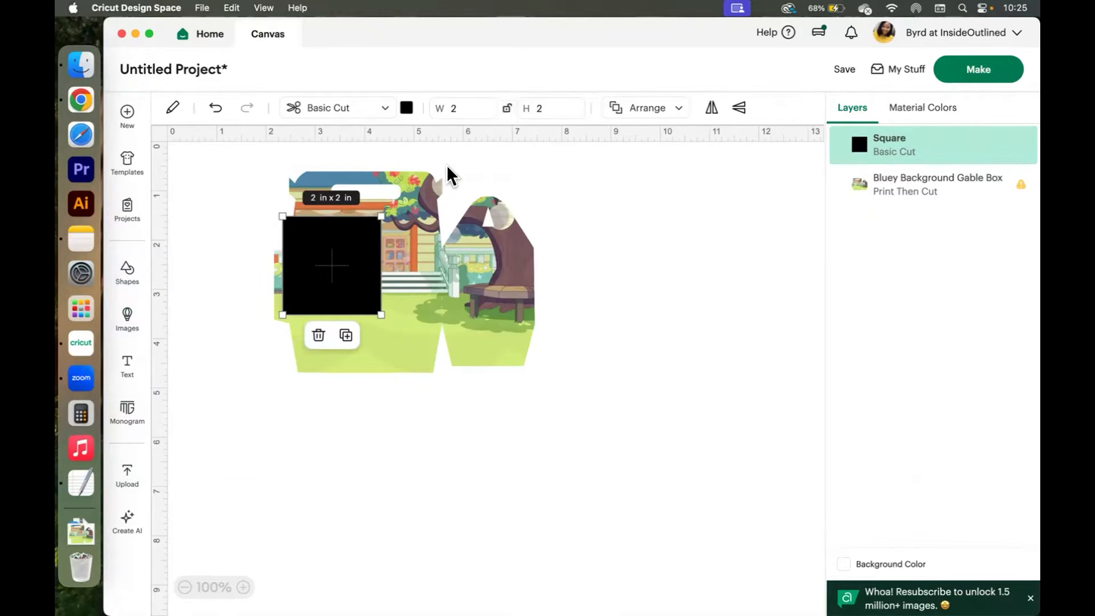
Resize the square to 11 in wide by 8.5 in high and move it to the canvas's top-left corner.
{"action": "left_click", "coordinate": [459, 109]}
{"action": "key", "text": "BackSpace"}
{"action": "type", "text": "11"}
{"action": "key", "text": "Tab"}
{"action": "key", "text": "Tab"}
{"action": "type", "text": "8.5"}
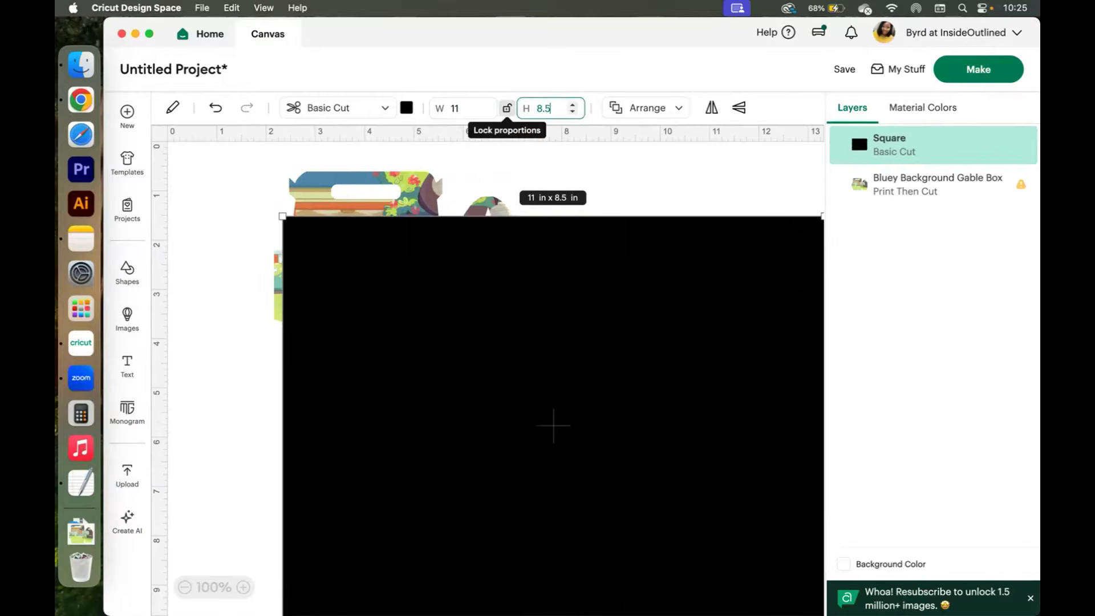
{"action": "left_click_drag", "start_coordinate": [607, 274], "coordinate": [542, 220]}
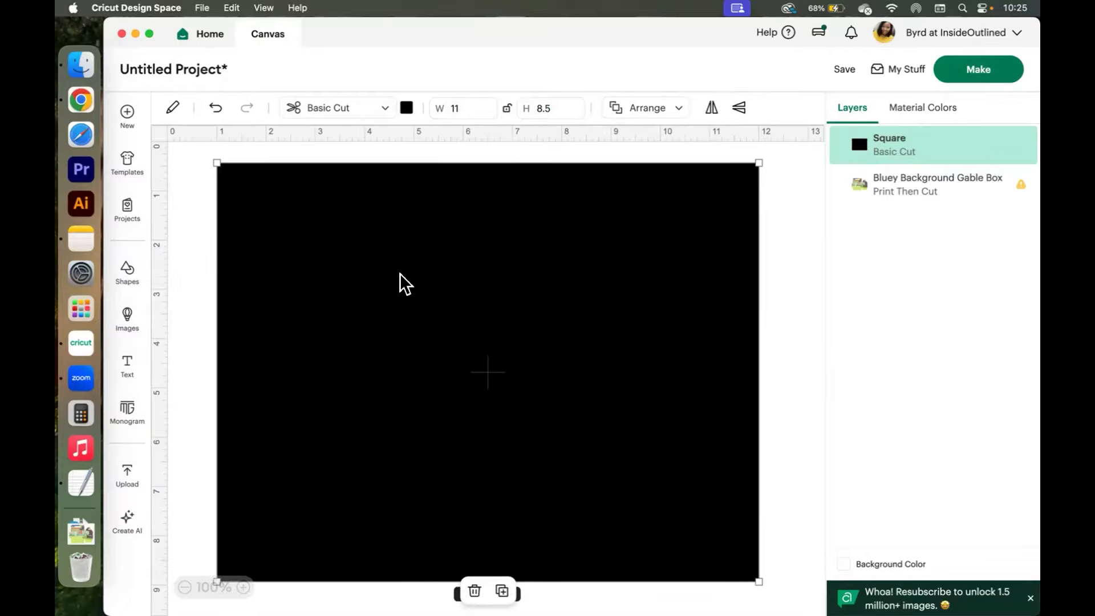
Send the rectangle to the back and move the box image onto its upper-left area.
{"action": "right_click", "coordinate": [401, 282]}
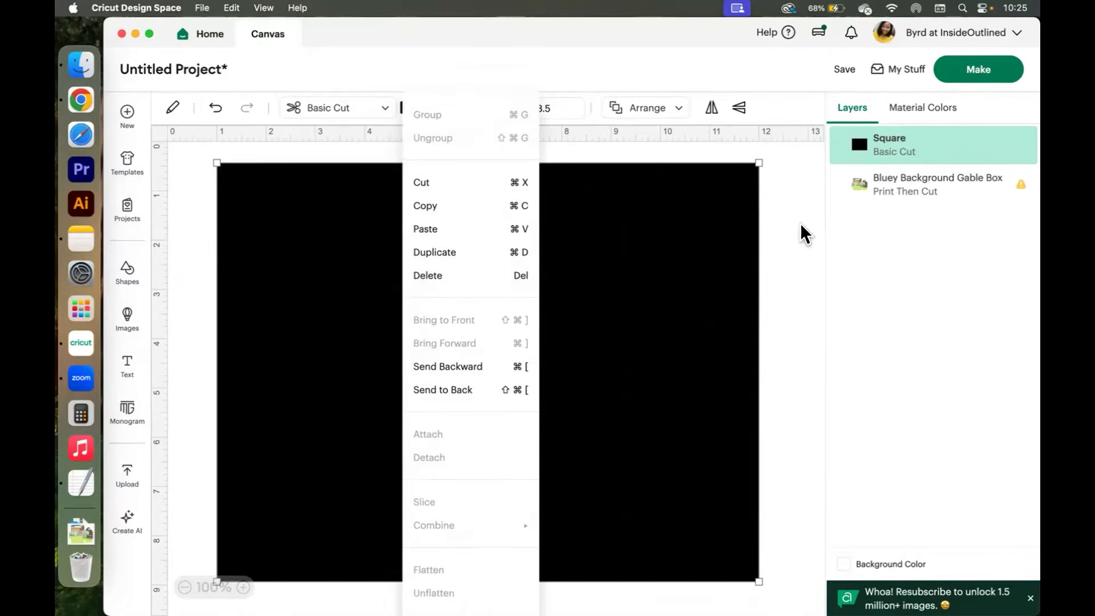
{"action": "left_click", "coordinate": [627, 229]}
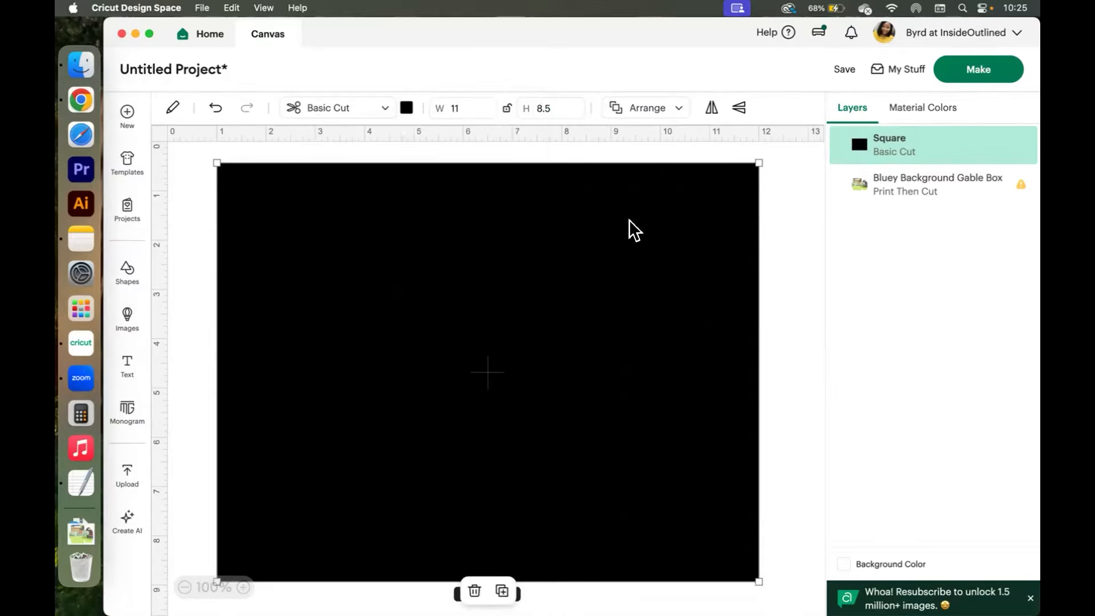
{"action": "right_click", "coordinate": [629, 231]}
{"action": "left_click", "coordinate": [676, 390]}
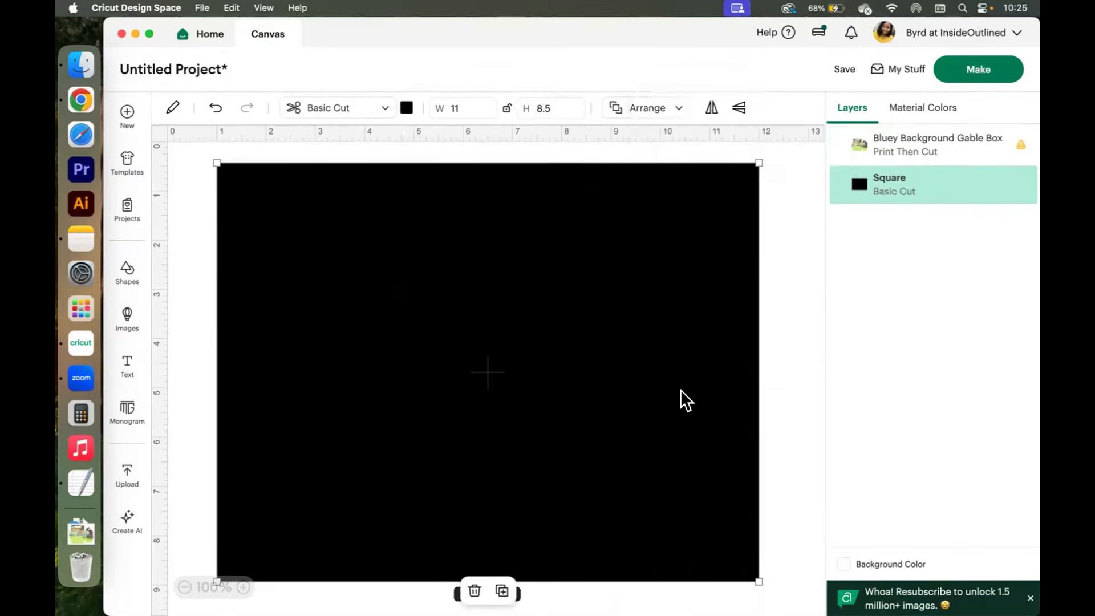
{"action": "left_click", "coordinate": [806, 314]}
{"action": "left_click_drag", "start_coordinate": [429, 247], "coordinate": [391, 266]}
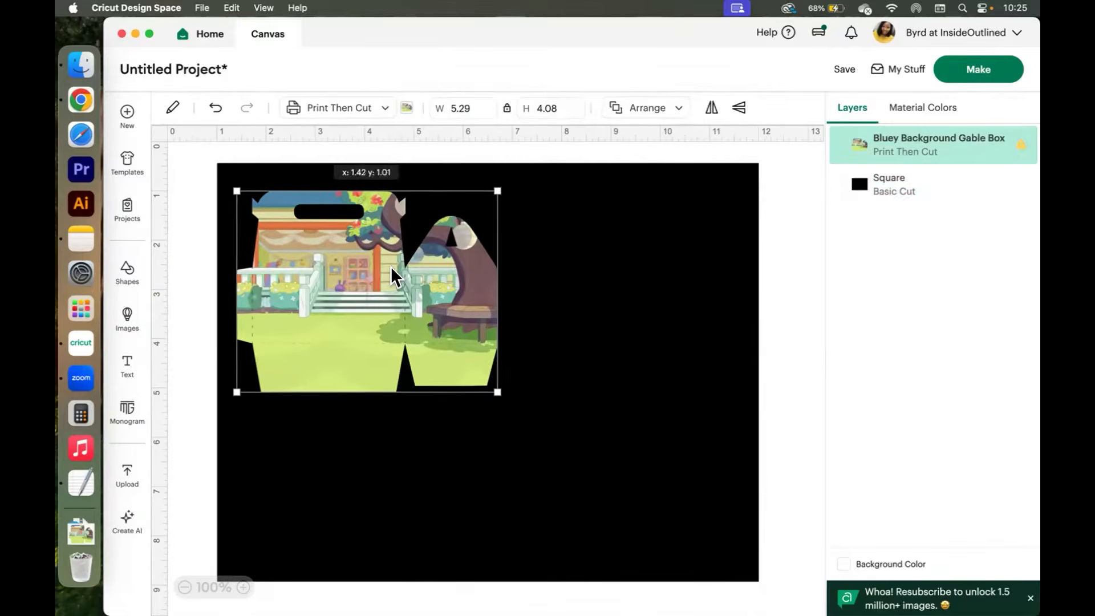
Enlarge the gable box image to about 8.99 x 6.94 in so it fits the Letter print area.
{"action": "right_click", "coordinate": [537, 410]}
{"action": "left_click", "coordinate": [774, 347]}
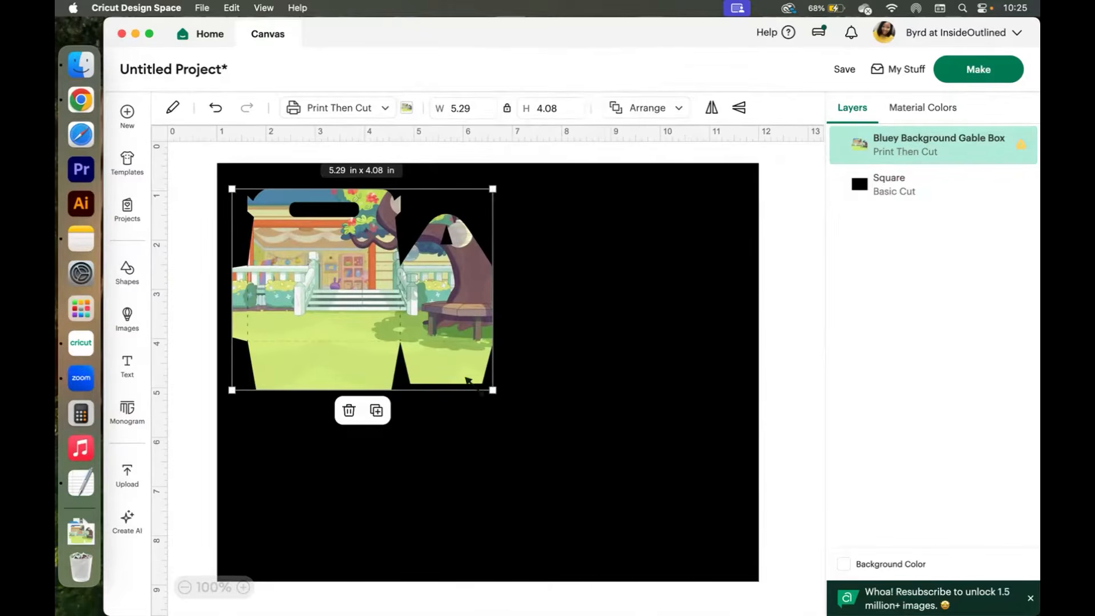
{"action": "left_click_drag", "start_coordinate": [492, 389], "coordinate": [597, 470]}
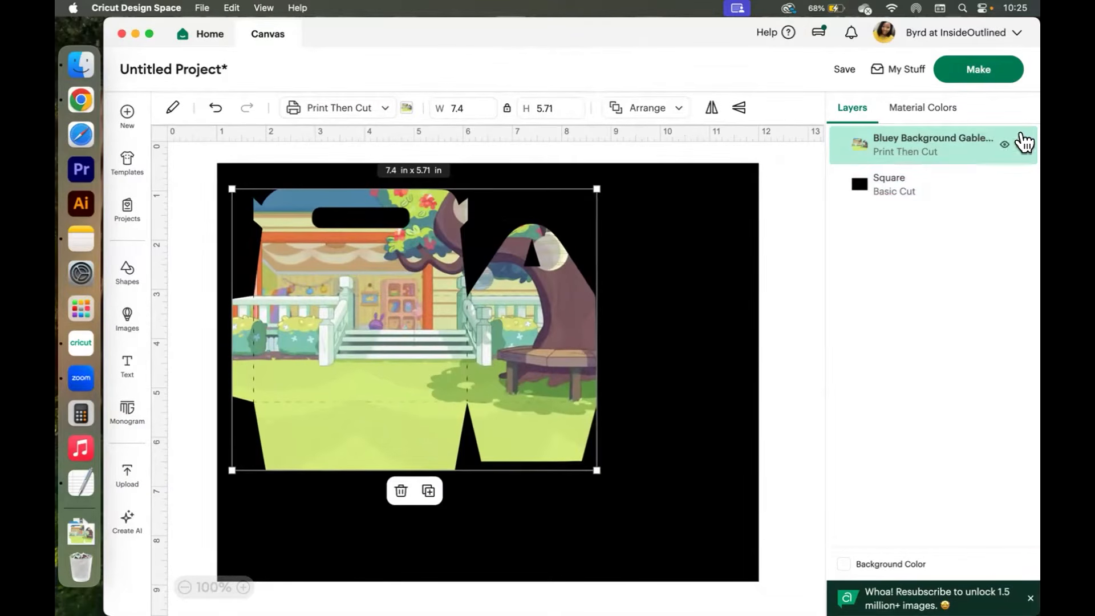
{"action": "left_click_drag", "start_coordinate": [579, 453], "coordinate": [679, 534]}
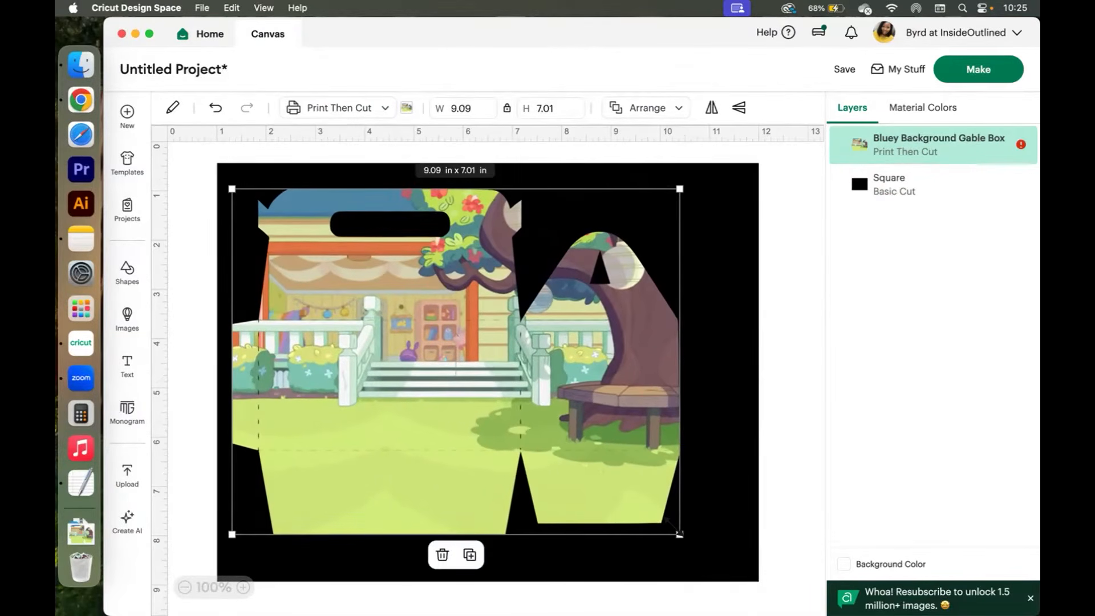
{"action": "left_click", "coordinate": [1020, 143]}
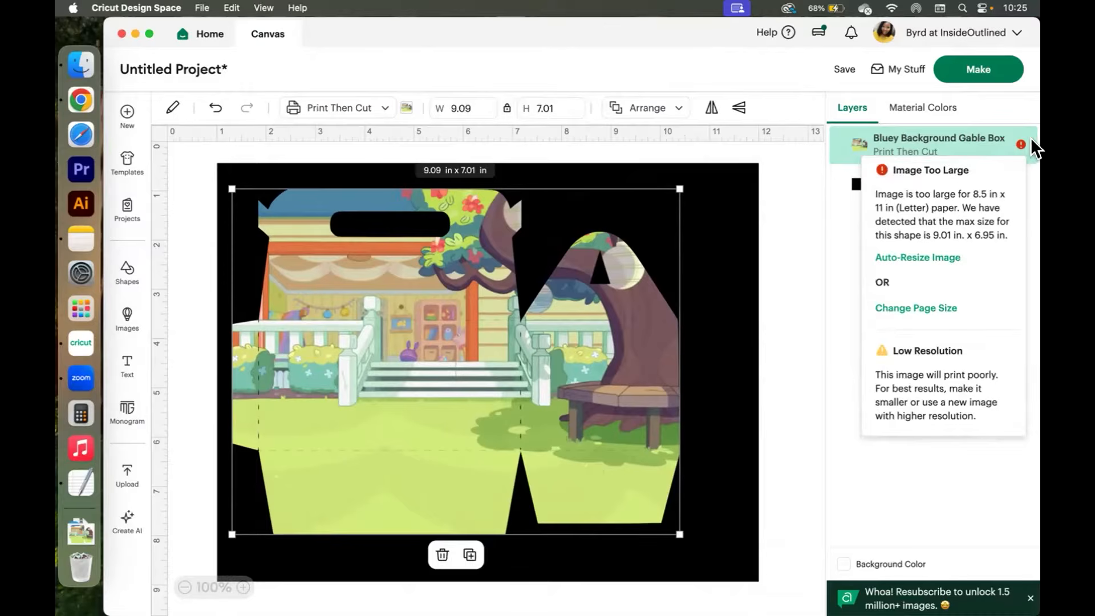
{"action": "left_click", "coordinate": [1031, 203]}
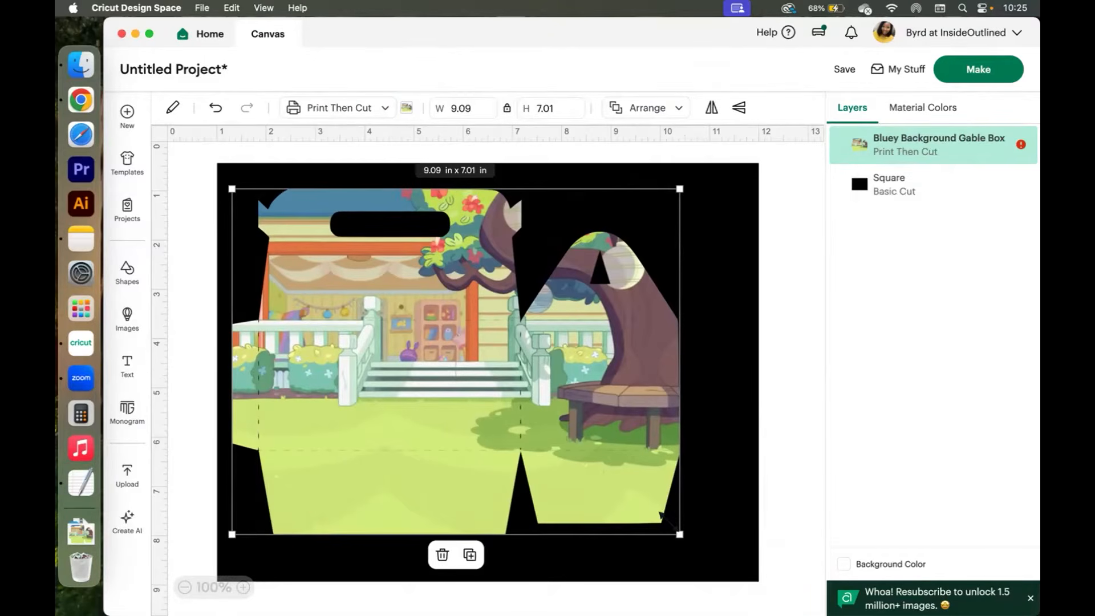
{"action": "left_click_drag", "start_coordinate": [659, 514], "coordinate": [657, 509]}
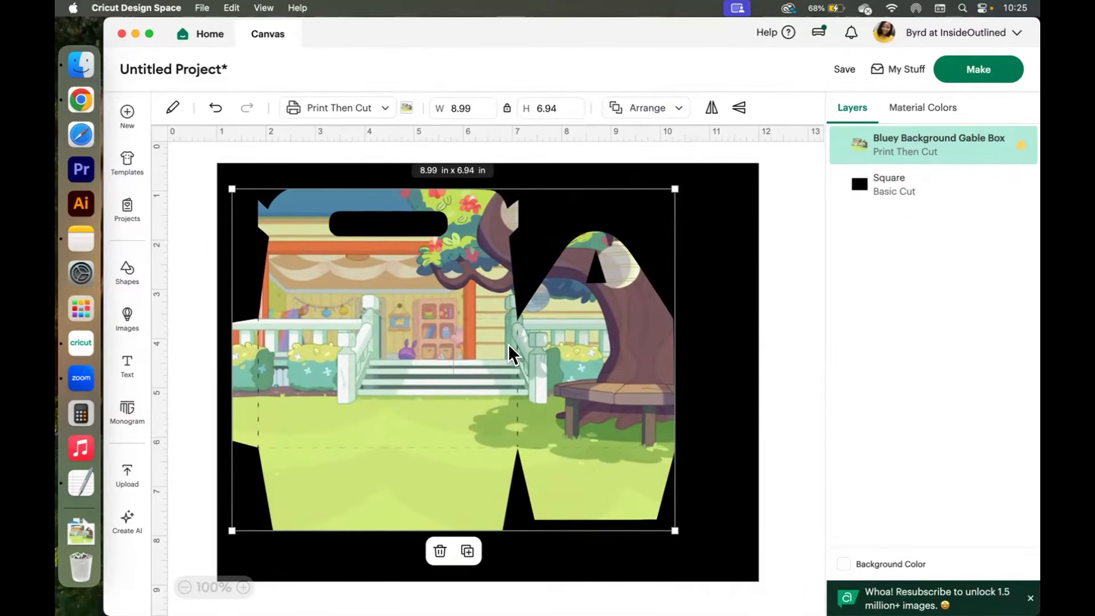
Zoom in and scan across the box image to inspect its panels and fold lines.
{"action": "left_click", "coordinate": [242, 586]}
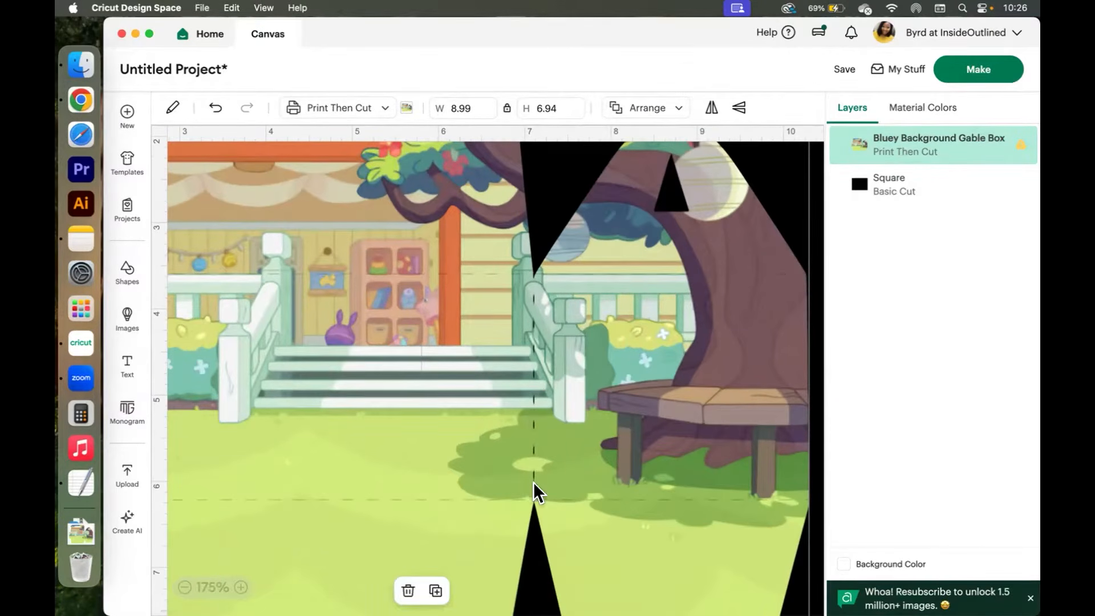
{"action": "scroll", "coordinate": [535, 322], "scroll_direction": "left", "scroll_amount": 5}
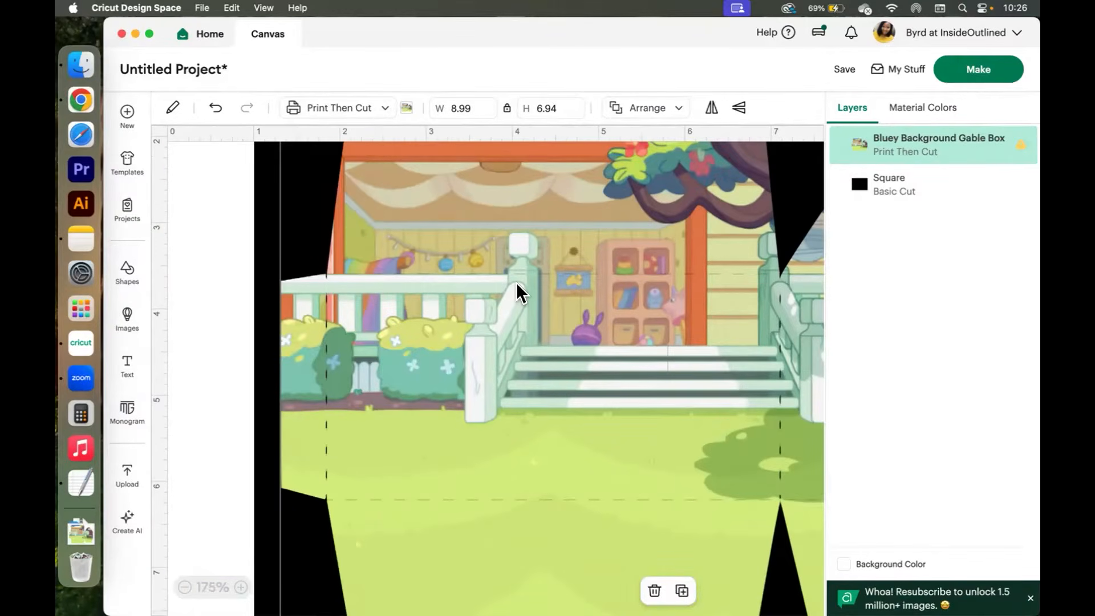
{"action": "scroll", "coordinate": [515, 282], "scroll_direction": "up", "scroll_amount": 4}
{"action": "scroll", "coordinate": [515, 283], "scroll_direction": "right", "scroll_amount": 2}
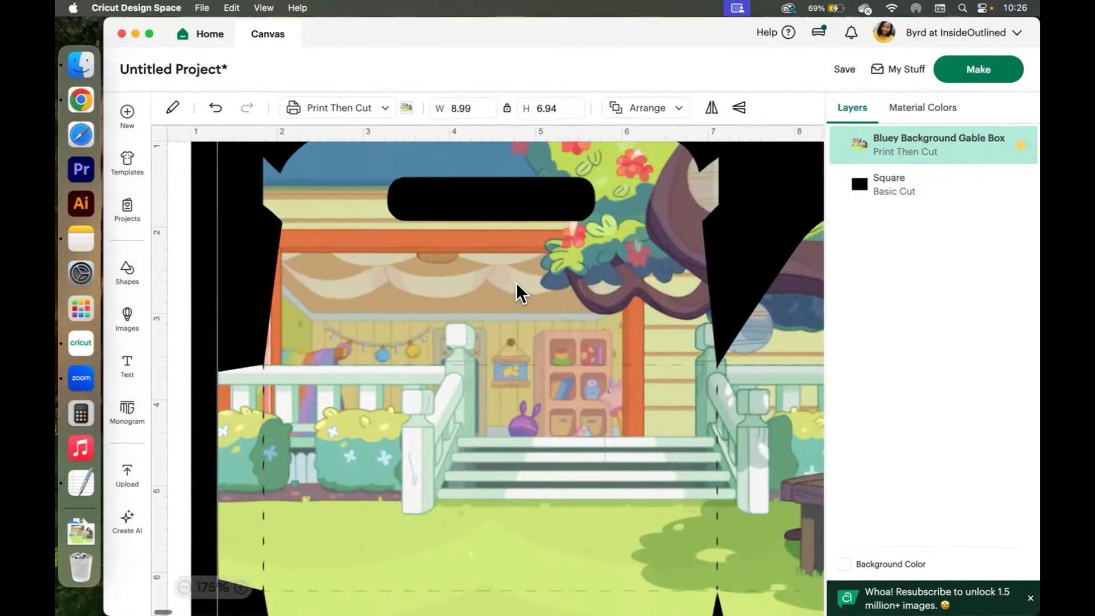
{"action": "scroll", "coordinate": [515, 283], "scroll_direction": "down", "scroll_amount": 4}
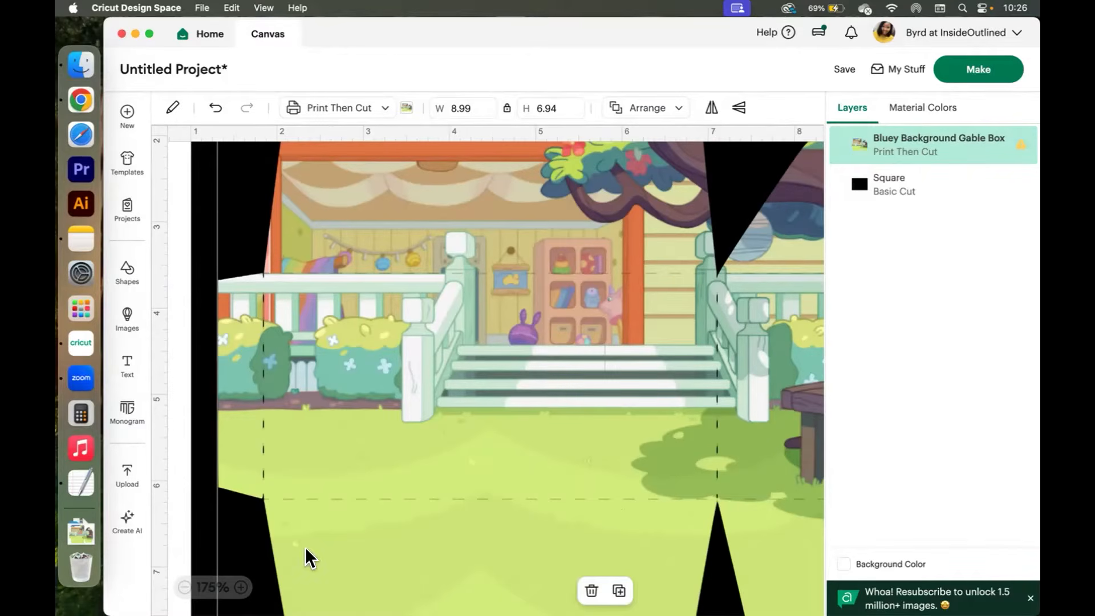
{"action": "scroll", "coordinate": [581, 415], "scroll_direction": "right", "scroll_amount": 5}
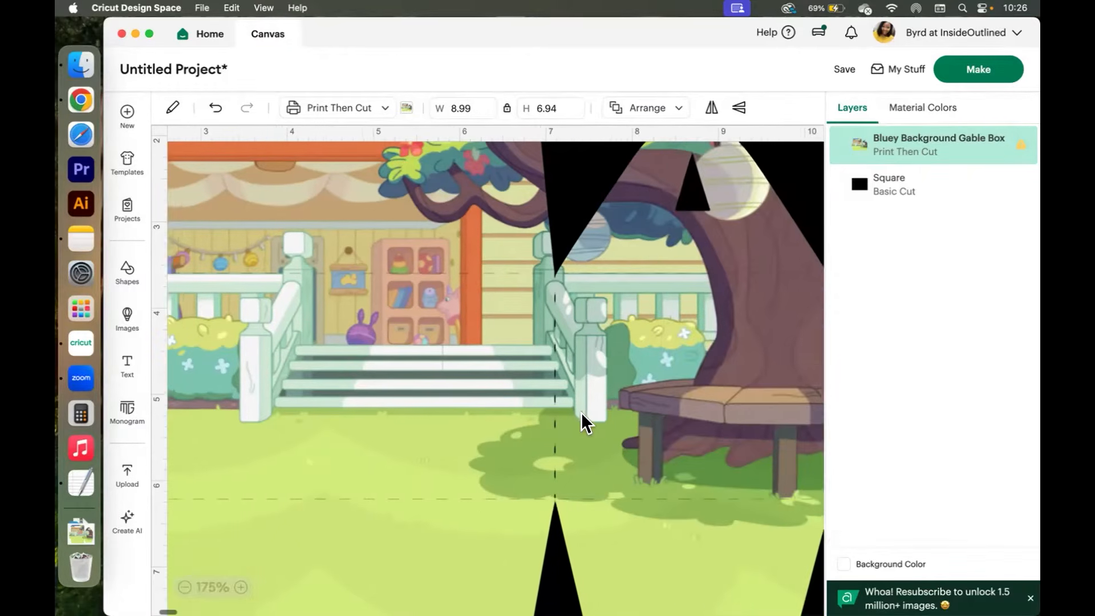
{"action": "scroll", "coordinate": [581, 412], "scroll_direction": "right", "scroll_amount": 3}
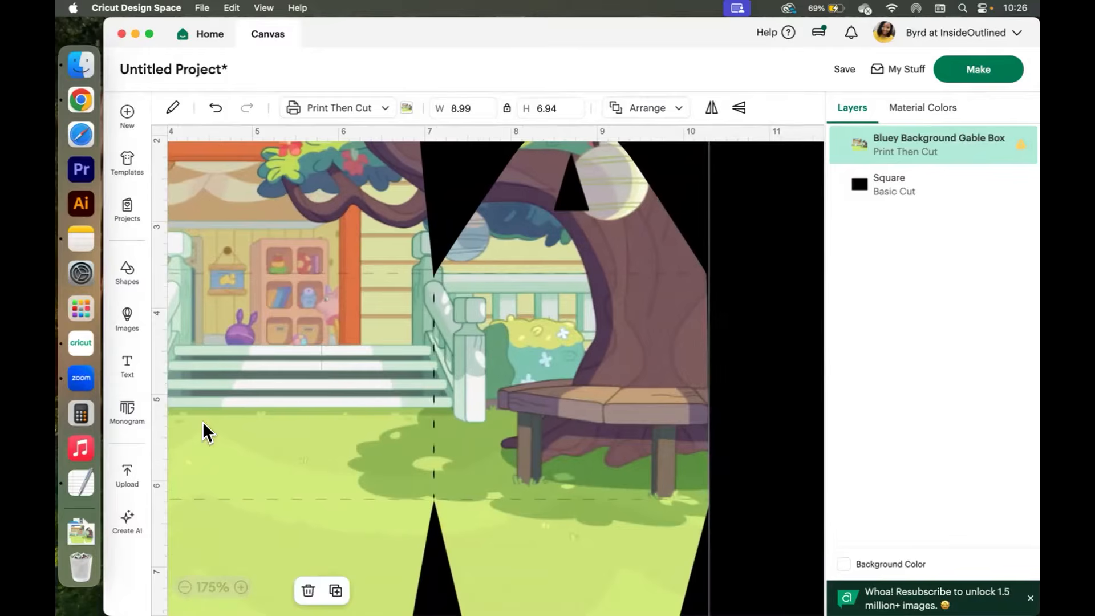
{"action": "scroll", "coordinate": [365, 401], "scroll_direction": "left", "scroll_amount": 8}
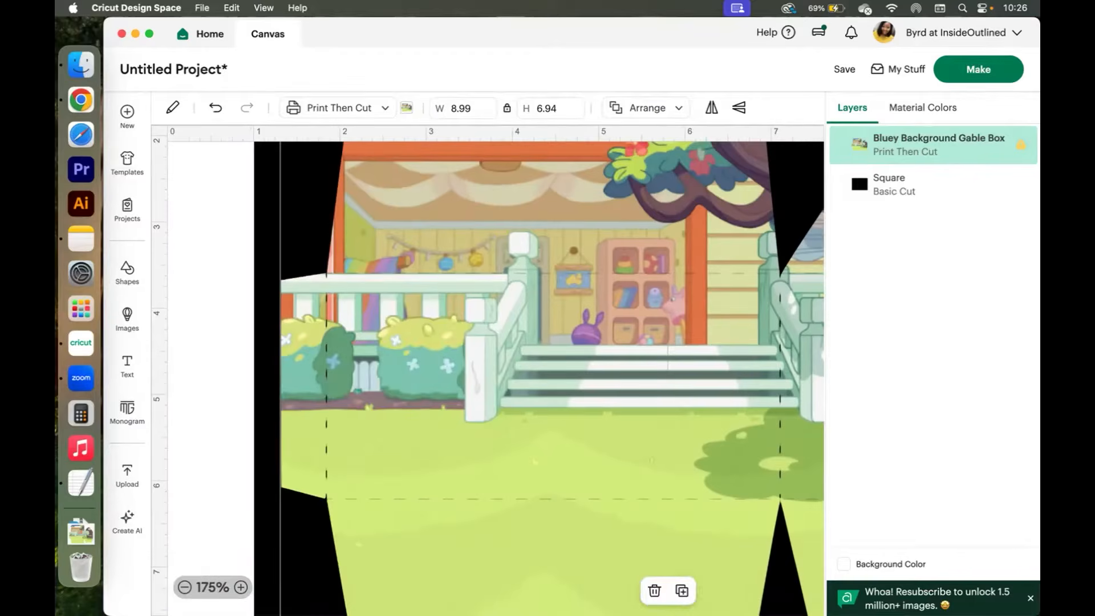
{"action": "scroll", "coordinate": [446, 413], "scroll_direction": "down", "scroll_amount": 2}
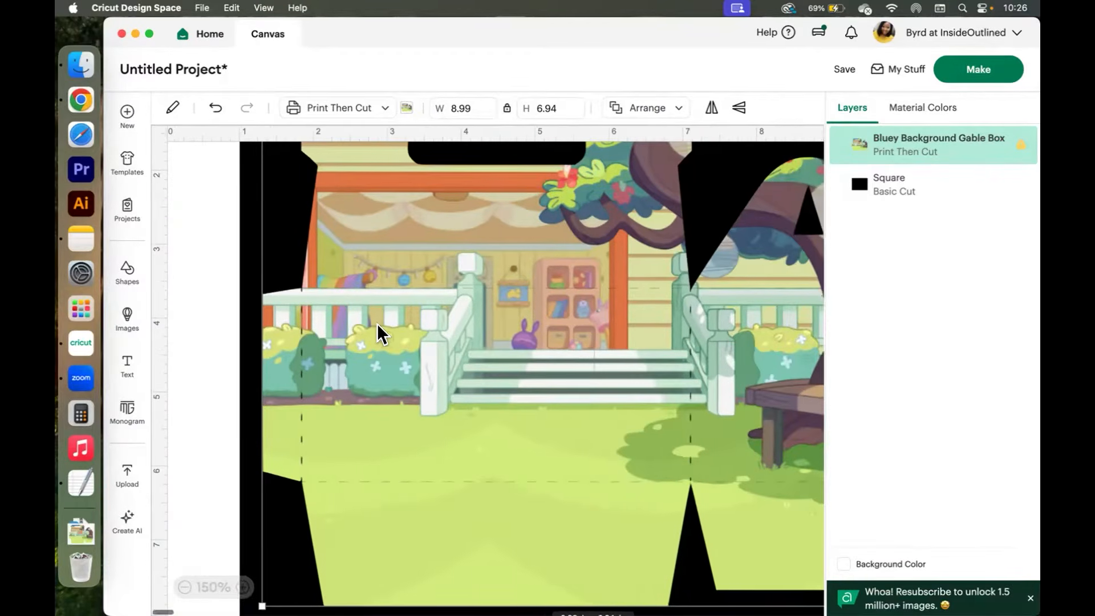
{"action": "scroll", "coordinate": [377, 323], "scroll_direction": "right", "scroll_amount": 2}
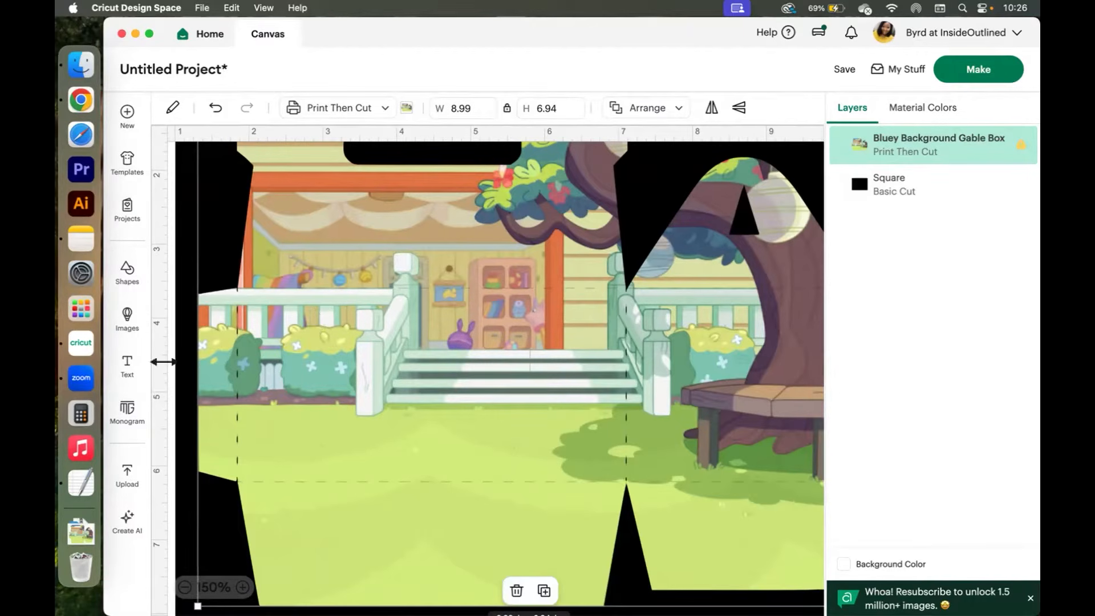
Search all My Stuff images for "bluey" and add the standing Bluey character to the canvas.
{"action": "left_click", "coordinate": [130, 485]}
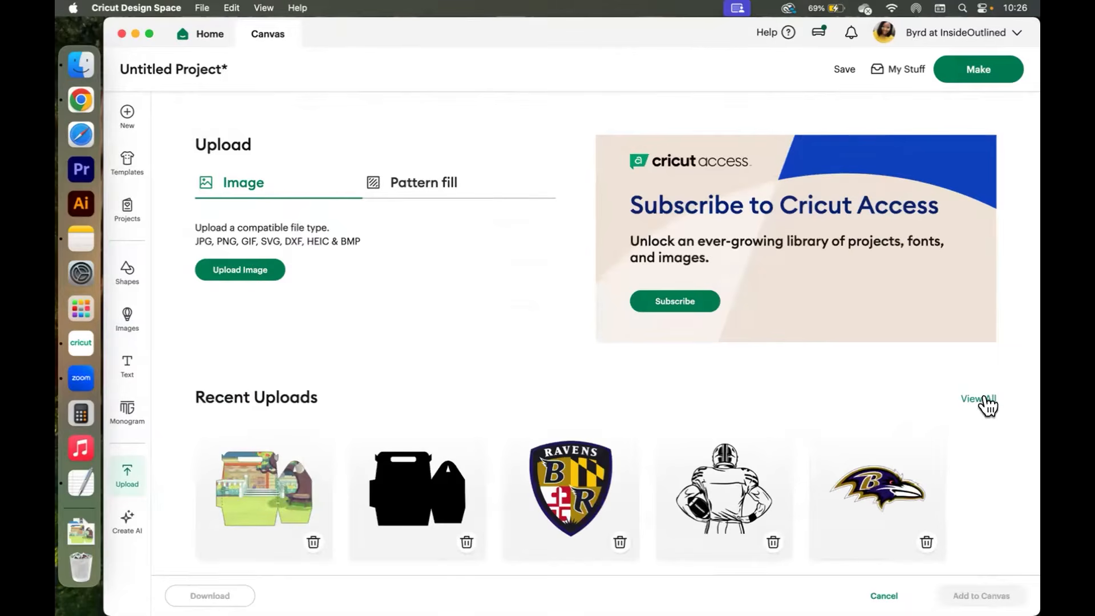
{"action": "left_click", "coordinate": [981, 399]}
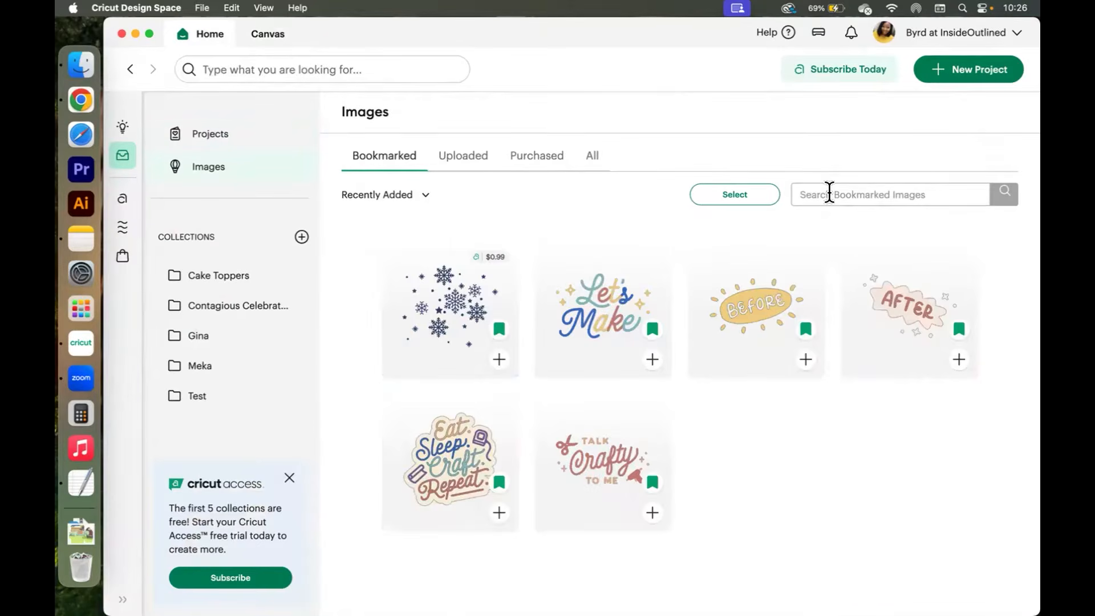
{"action": "left_click", "coordinate": [621, 148]}
{"action": "left_click", "coordinate": [851, 187]}
{"action": "type", "text": "bluey"}
{"action": "key", "text": "Return"}
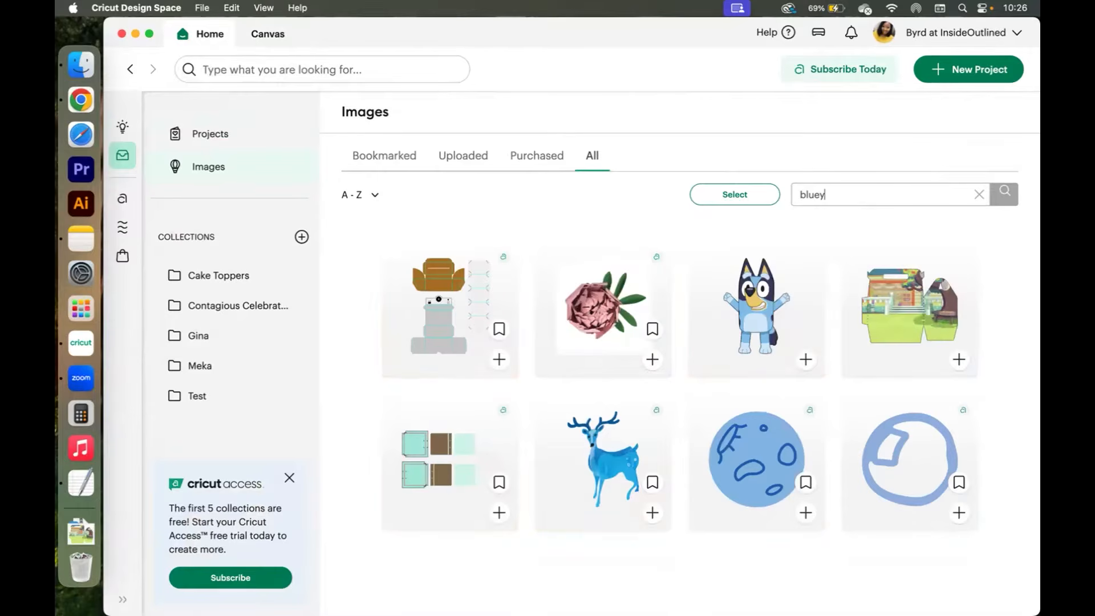
{"action": "left_click", "coordinate": [804, 360]}
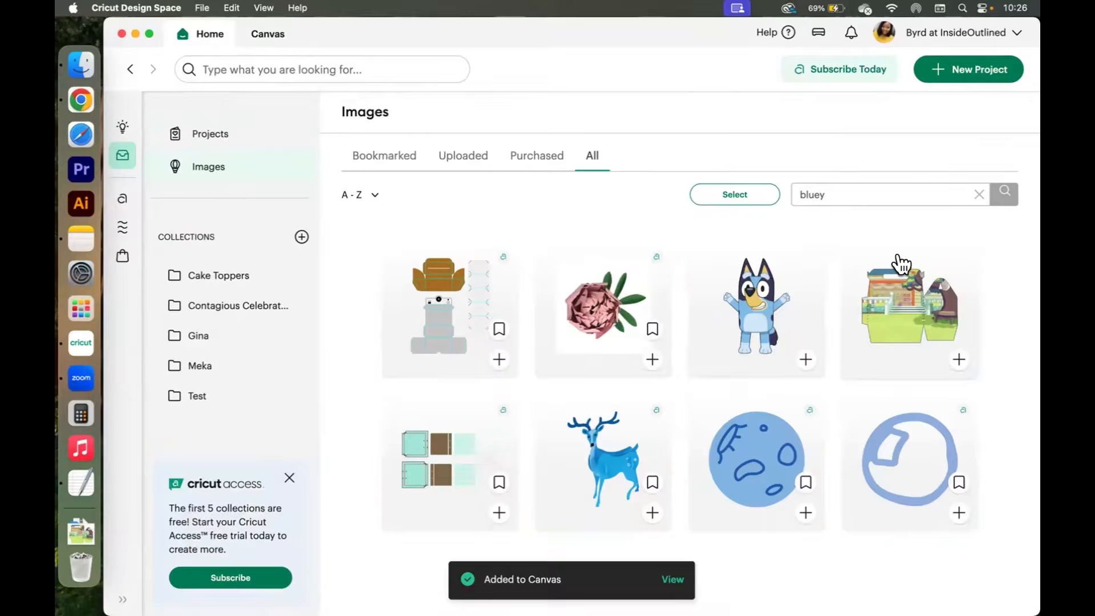
{"action": "left_click", "coordinate": [671, 579]}
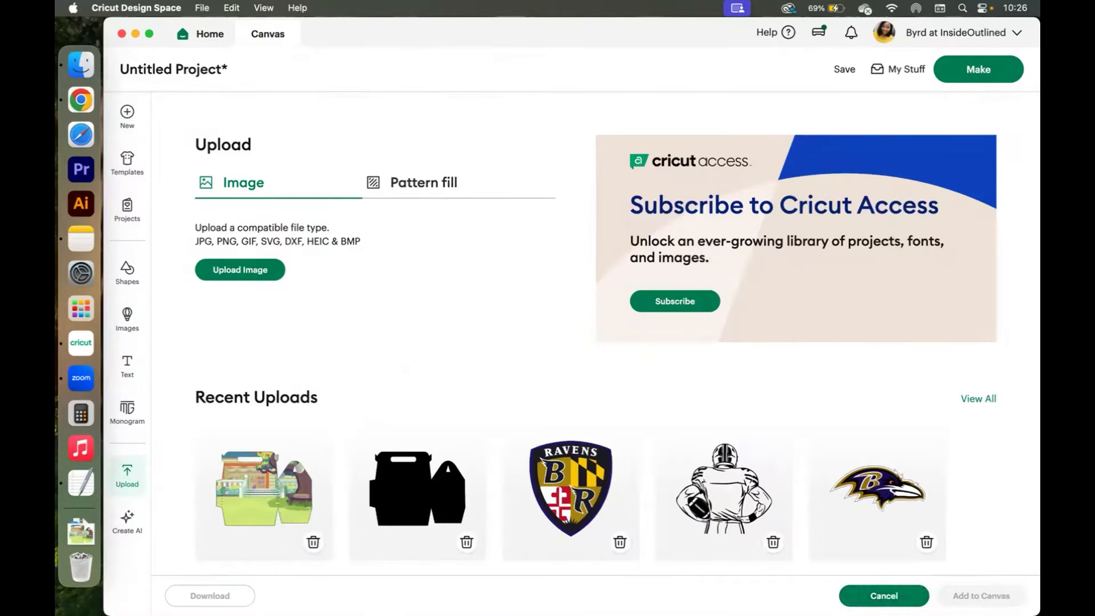
{"action": "left_click", "coordinate": [884, 596]}
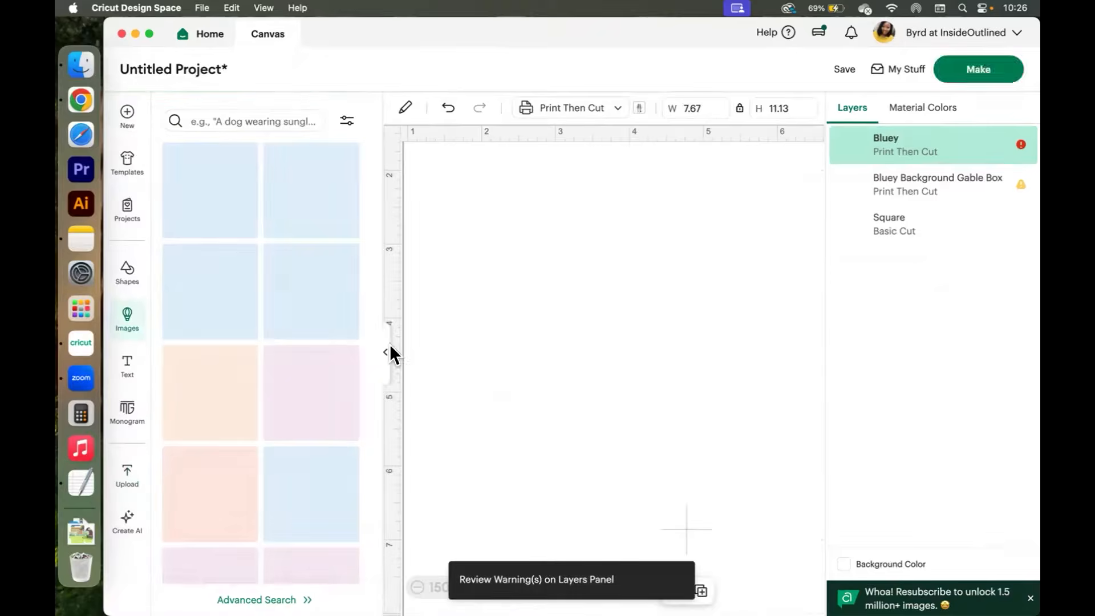
{"action": "left_click", "coordinate": [382, 352]}
Set Bluey's width to 3 in, then shrink it to about 1.33 x 1.93 in on the box's front-left panel.
{"action": "left_click", "coordinate": [462, 103]}
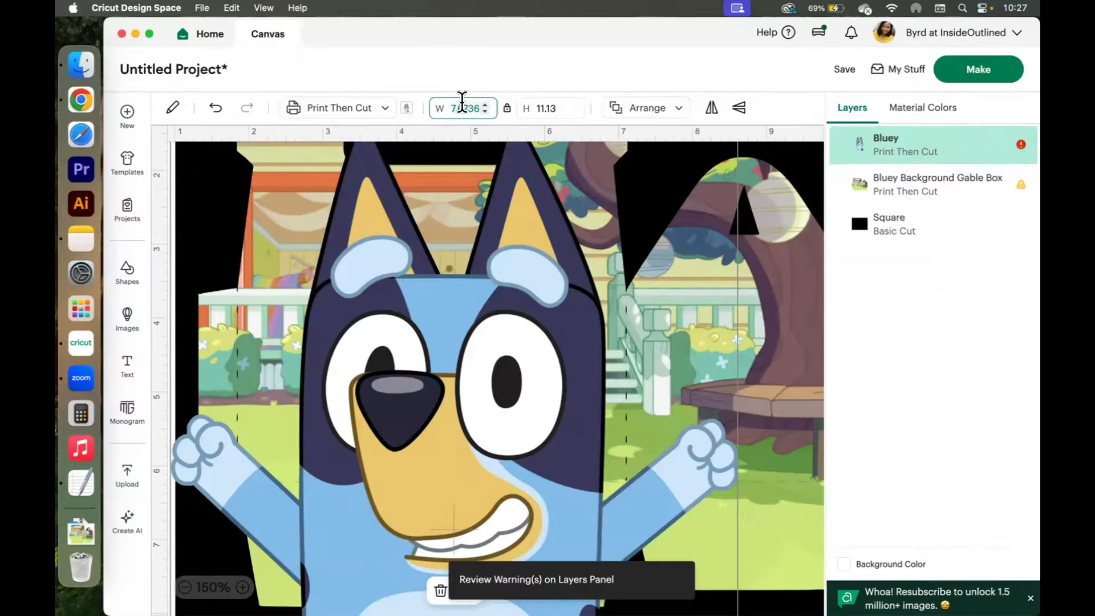
{"action": "type", "text": "3"}
{"action": "key", "text": "Return"}
{"action": "left_click_drag", "start_coordinate": [280, 304], "coordinate": [413, 373]}
{"action": "left_click_drag", "start_coordinate": [518, 203], "coordinate": [409, 399]}
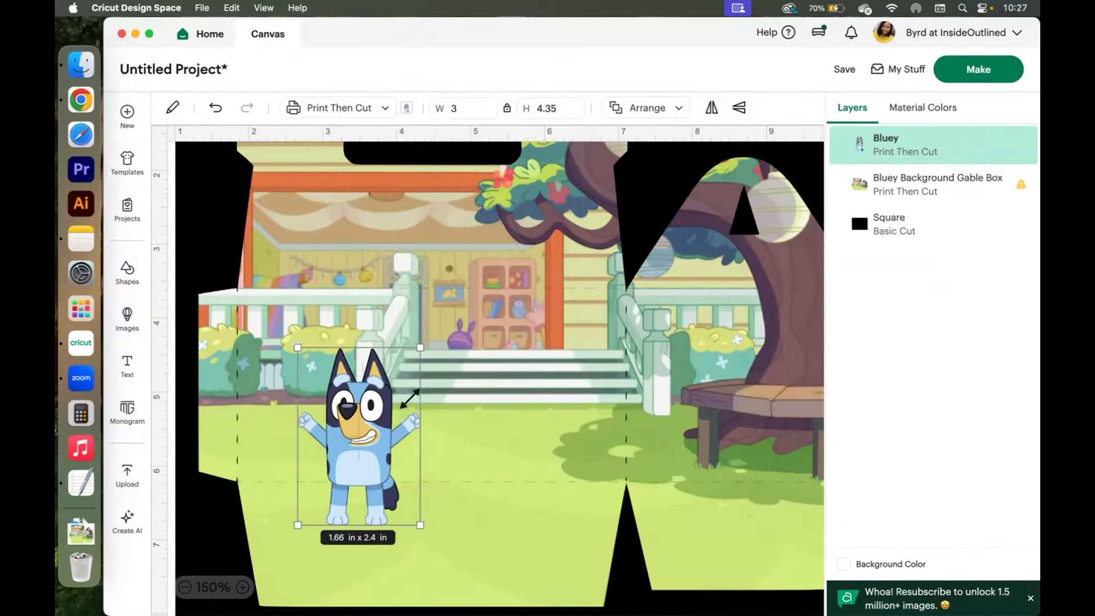
{"action": "left_click_drag", "start_coordinate": [362, 467], "coordinate": [327, 415]}
{"action": "left_click_drag", "start_coordinate": [373, 287], "coordinate": [347, 321]}
{"action": "mouse_move", "coordinate": [313, 404]}
{"action": "left_mouse_down"}
{"action": "mouse_move", "coordinate": [326, 377]}
{"action": "mouse_move", "coordinate": [307, 379]}
{"action": "mouse_move", "coordinate": [305, 399]}
{"action": "left_mouse_up"}
{"action": "left_click", "coordinate": [566, 211]}
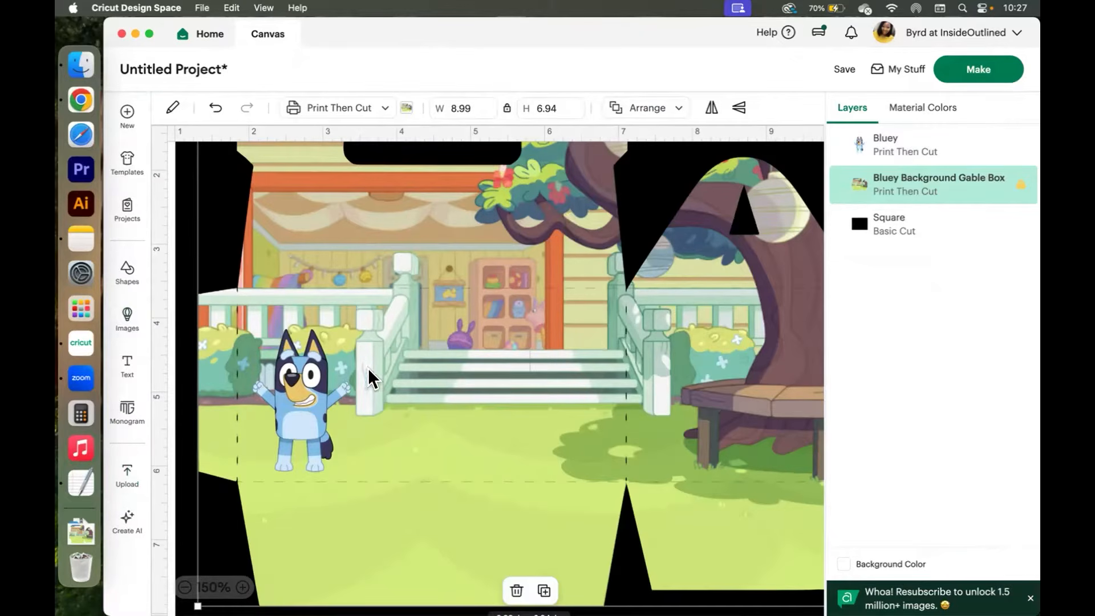
{"action": "left_click", "coordinate": [178, 257]}
{"action": "left_click_drag", "start_coordinate": [313, 405], "coordinate": [324, 323]}
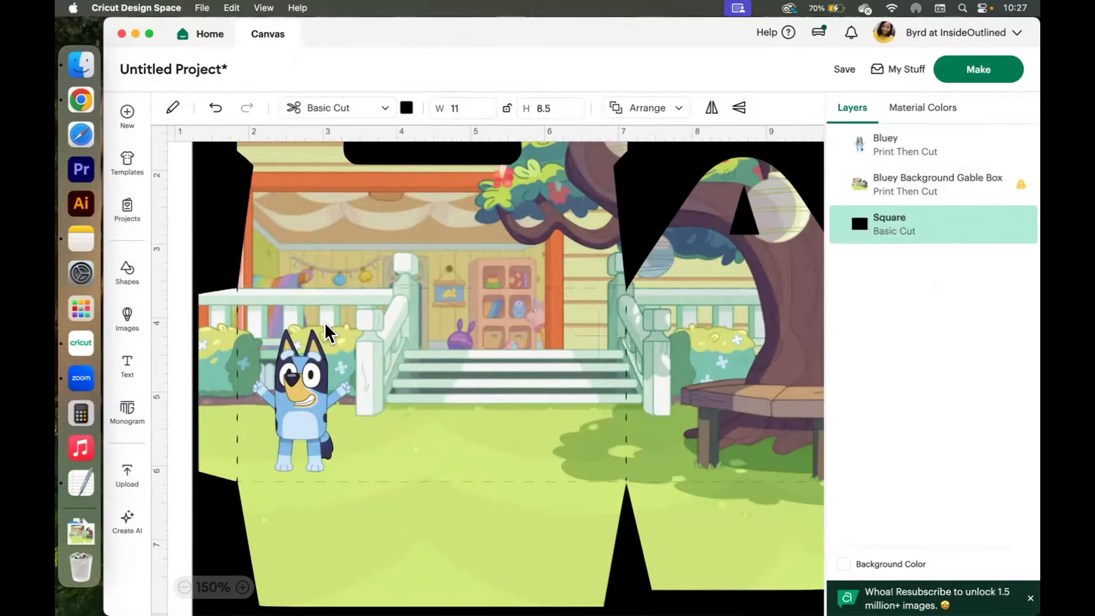
{"action": "key", "text": "super+z"}
Enlarge Bluey to about 1.58 x 2.29 in and position it on the front-left panel.
{"action": "left_click", "coordinate": [315, 345]}
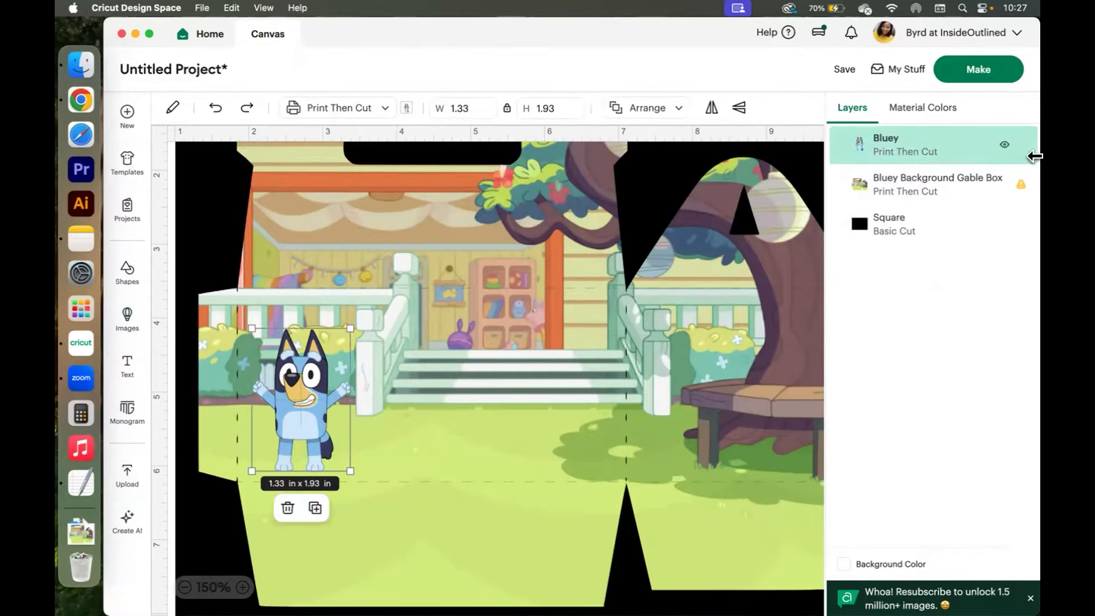
{"action": "left_click_drag", "start_coordinate": [341, 399], "coordinate": [324, 375]}
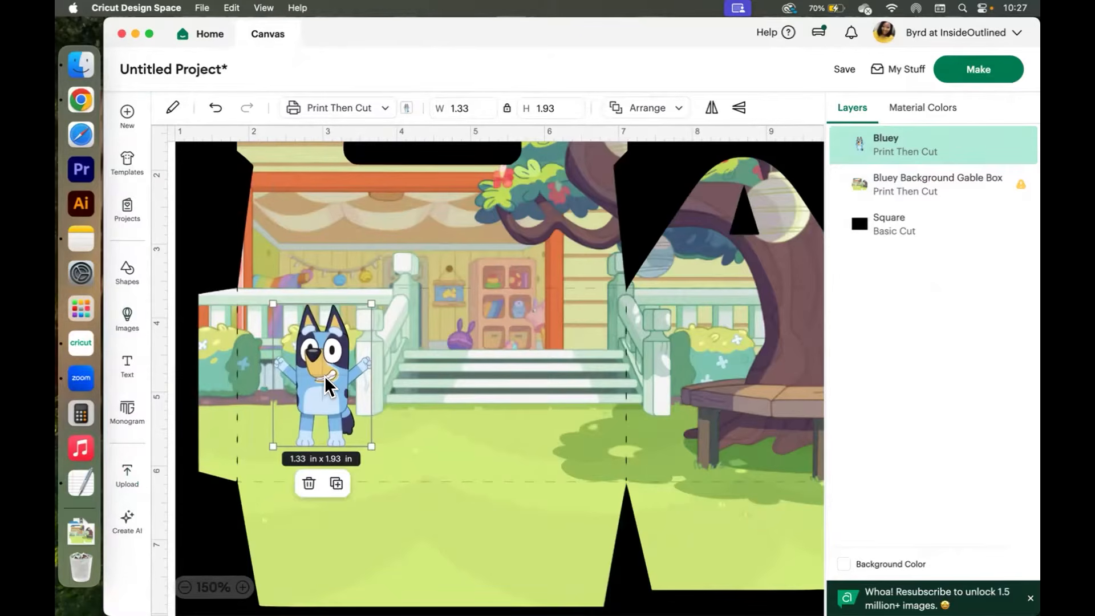
{"action": "left_click_drag", "start_coordinate": [372, 446], "coordinate": [389, 473]}
{"action": "left_click_drag", "start_coordinate": [332, 393], "coordinate": [306, 391]}
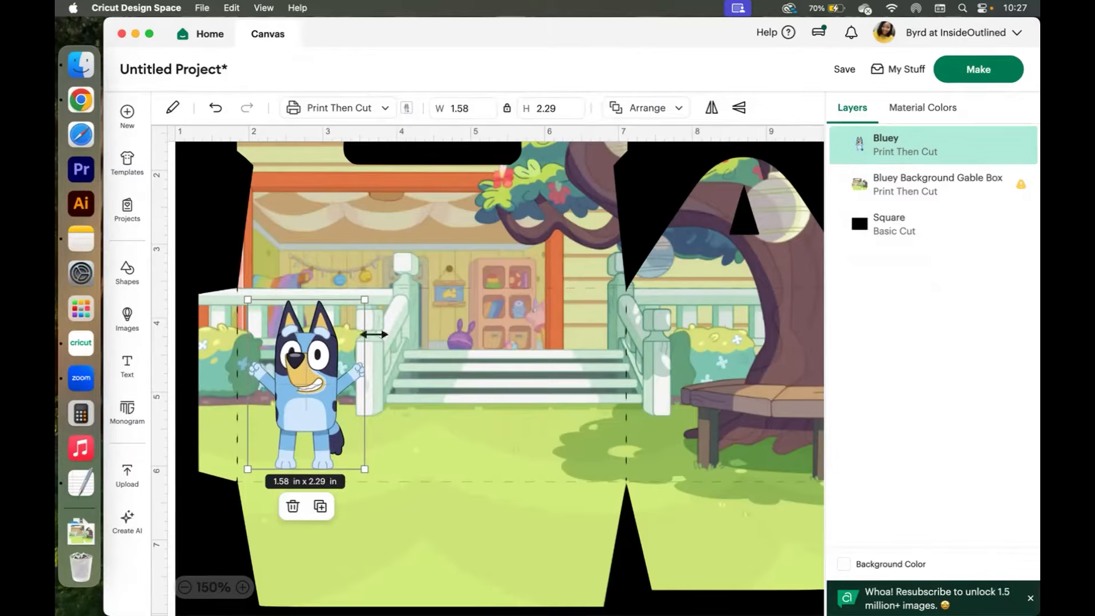
Duplicate the Bluey image twice, keeping the copies over the original.
{"action": "right_click", "coordinate": [306, 360]}
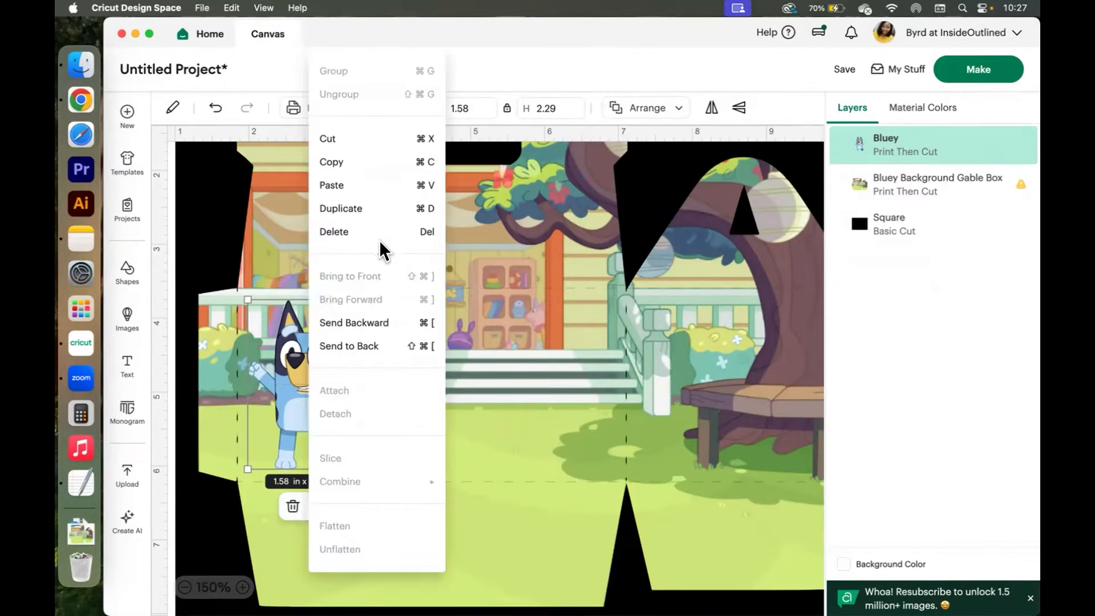
{"action": "left_click", "coordinate": [347, 204]}
{"action": "left_click_drag", "start_coordinate": [337, 422], "coordinate": [300, 375]}
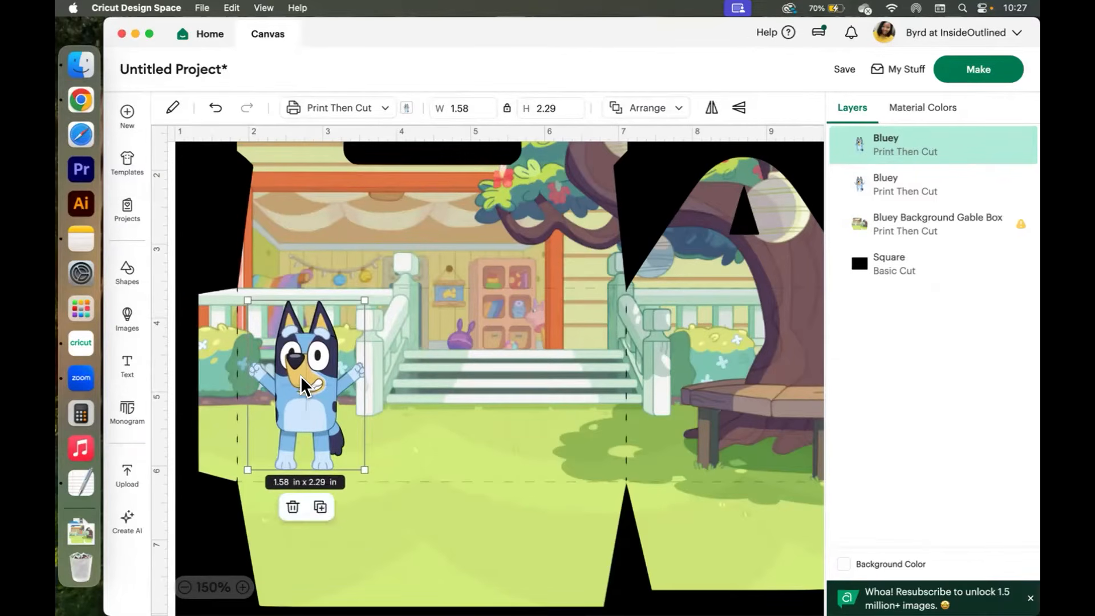
{"action": "right_click", "coordinate": [299, 375]}
{"action": "left_click", "coordinate": [375, 209]}
{"action": "left_click_drag", "start_coordinate": [340, 402], "coordinate": [295, 382]}
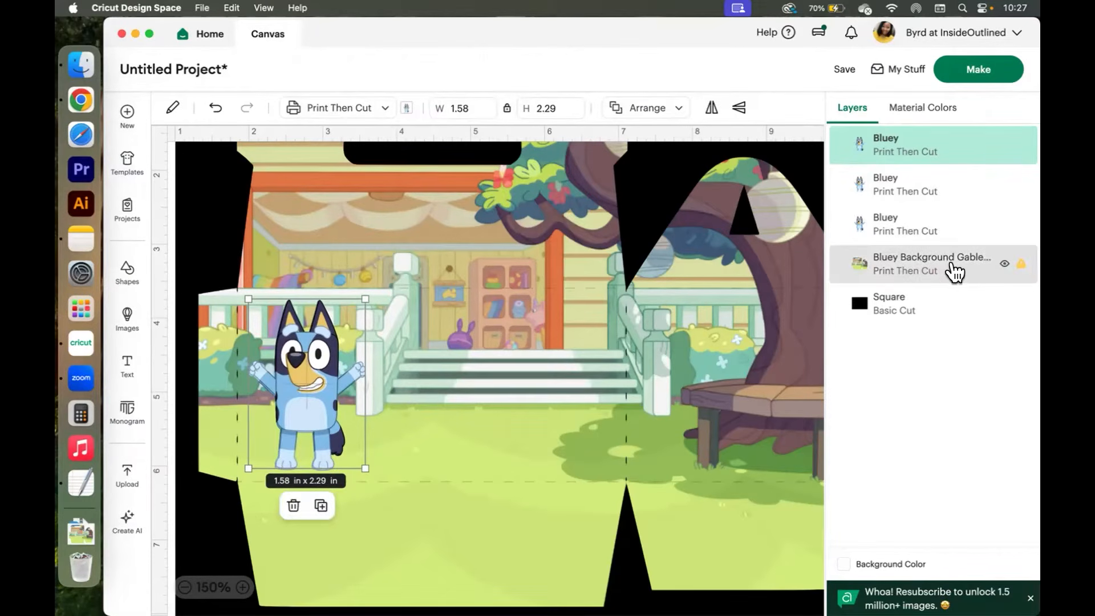
Select all three Bluey layers and align them to center.
{"action": "left_click", "coordinate": [926, 185], "text": "shift"}
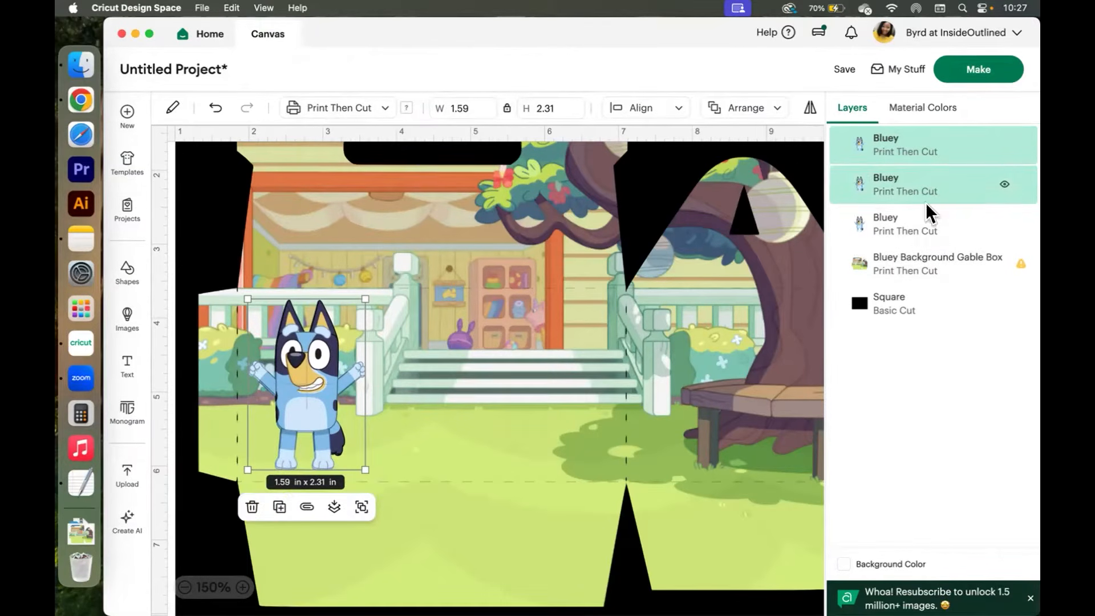
{"action": "left_click", "coordinate": [921, 216], "text": "shift"}
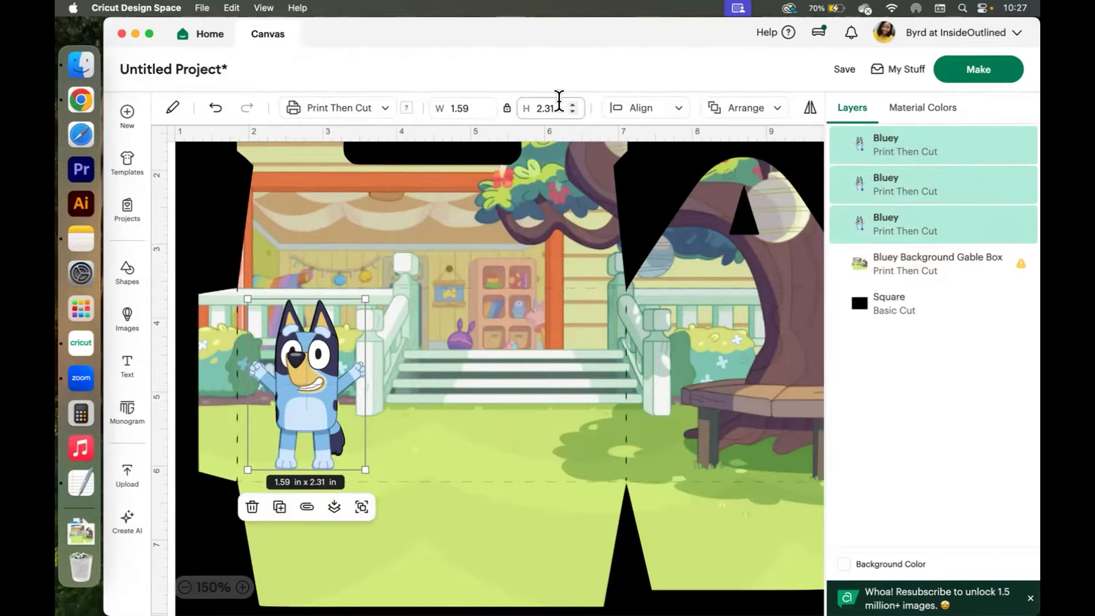
{"action": "left_click", "coordinate": [641, 107]}
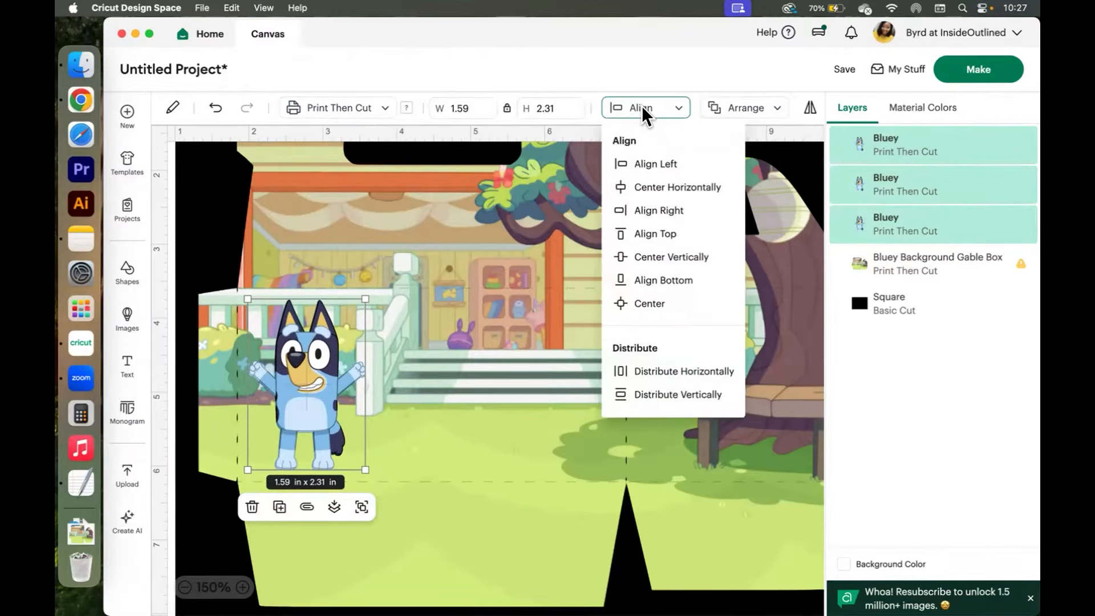
{"action": "left_click", "coordinate": [656, 303]}
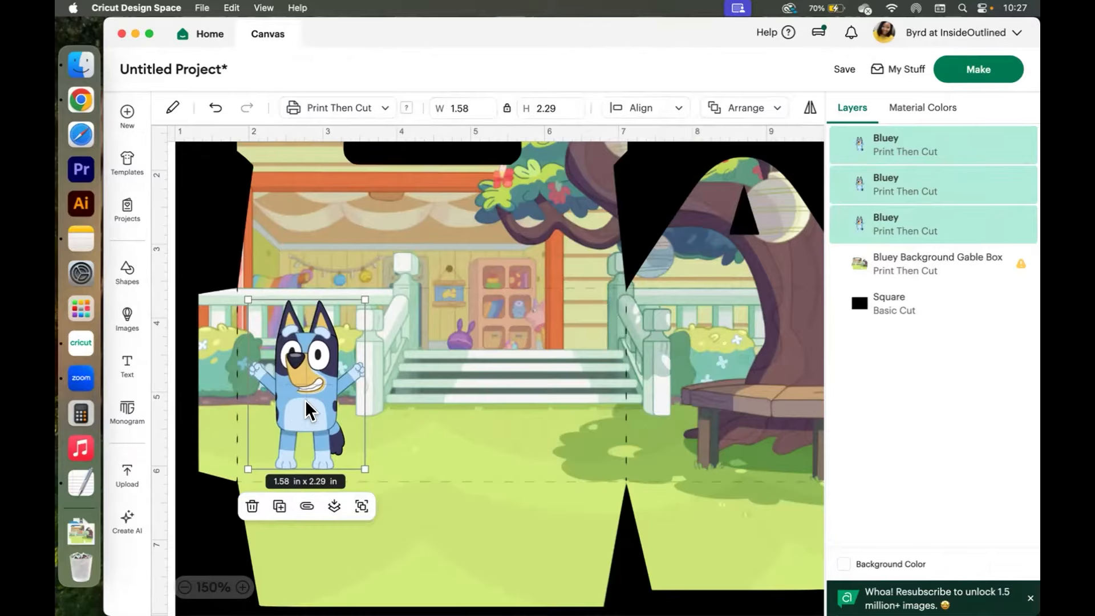
Group the three stacked Bluey layers, nudge the group slightly on the front-left panel, and deselect it.
{"action": "scroll", "coordinate": [306, 399], "scroll_direction": "left", "scroll_amount": 1}
{"action": "right_click", "coordinate": [306, 399]}
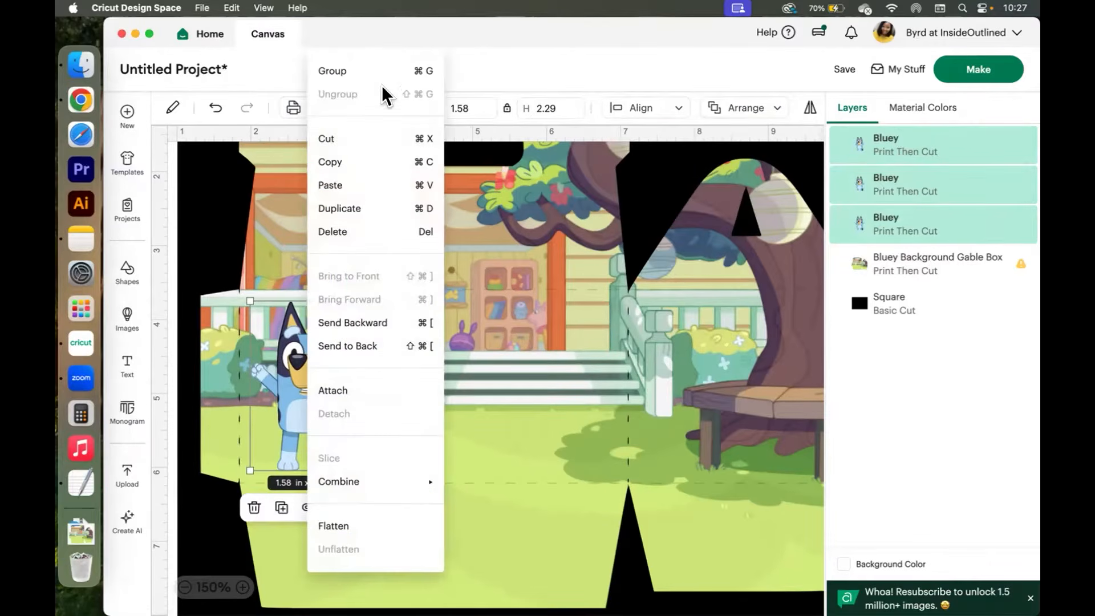
{"action": "key", "text": "super+g"}
{"action": "left_click_drag", "start_coordinate": [314, 410], "coordinate": [328, 377]}
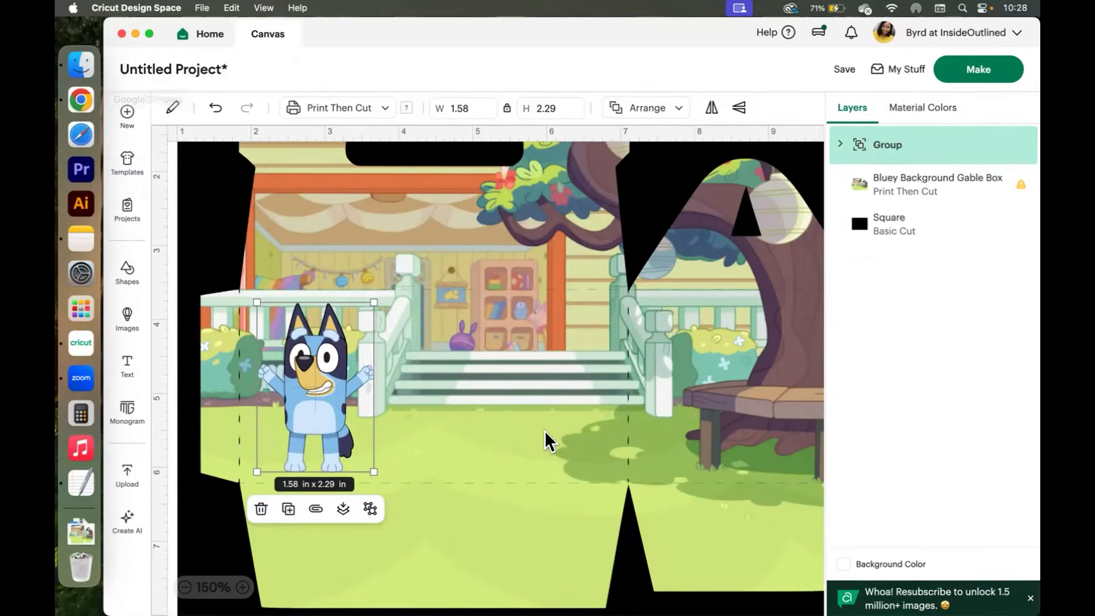
{"action": "left_click", "coordinate": [545, 431]}
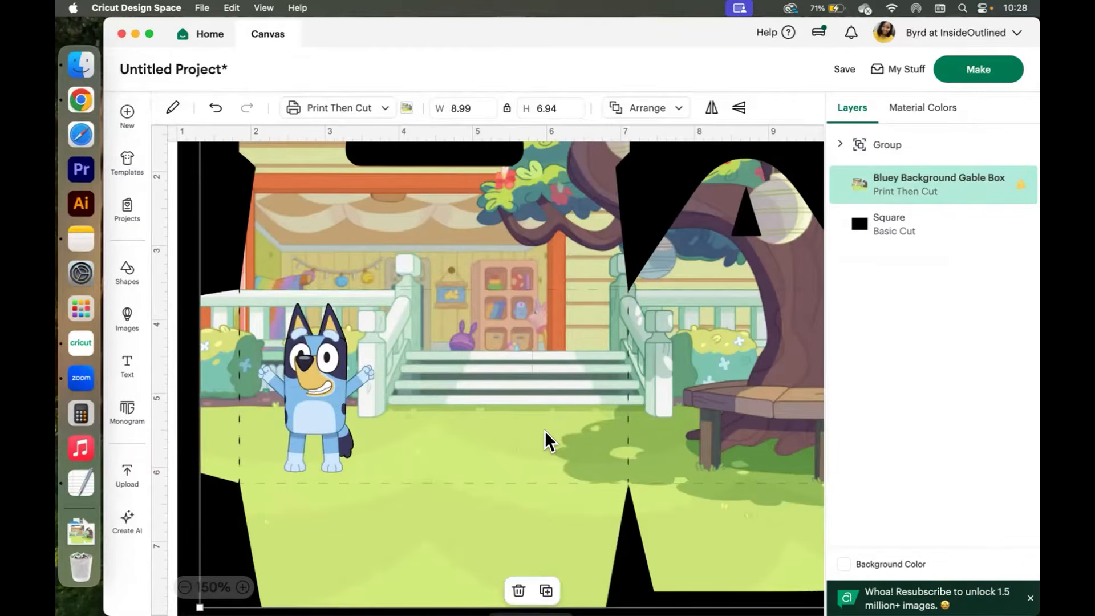
Switch to Chrome and search Google in a new tab for "bluey characters".
{"action": "left_click", "coordinate": [82, 100]}
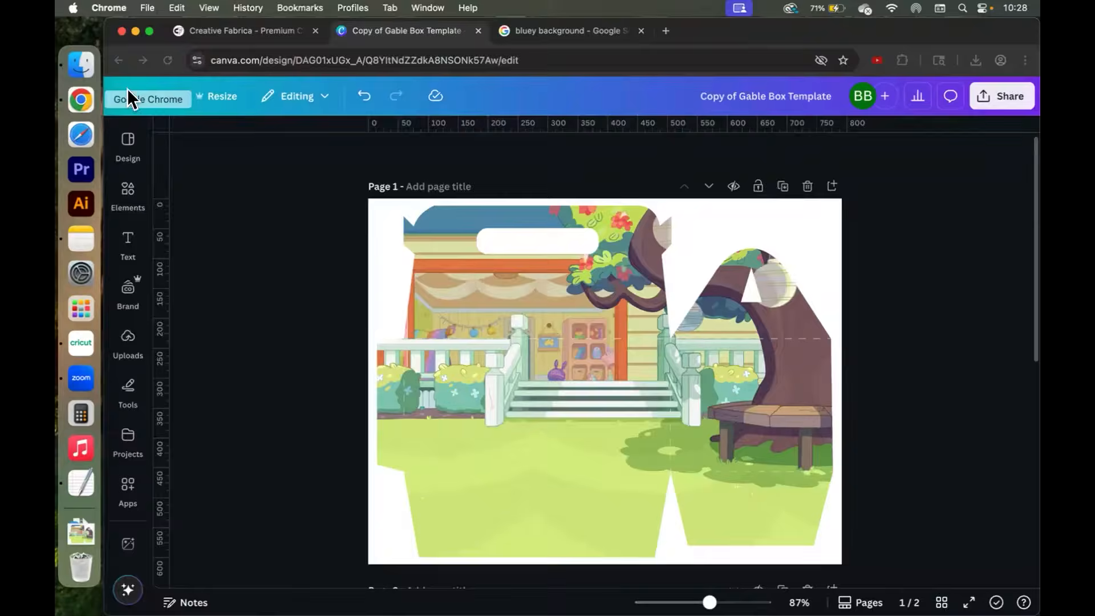
{"action": "mouse_move", "coordinate": [775, 33]}
{"action": "left_mouse_down"}
{"action": "mouse_move", "coordinate": [789, 19]}
{"action": "mouse_move", "coordinate": [965, 34]}
{"action": "mouse_move", "coordinate": [772, 12]}
{"action": "left_mouse_up"}
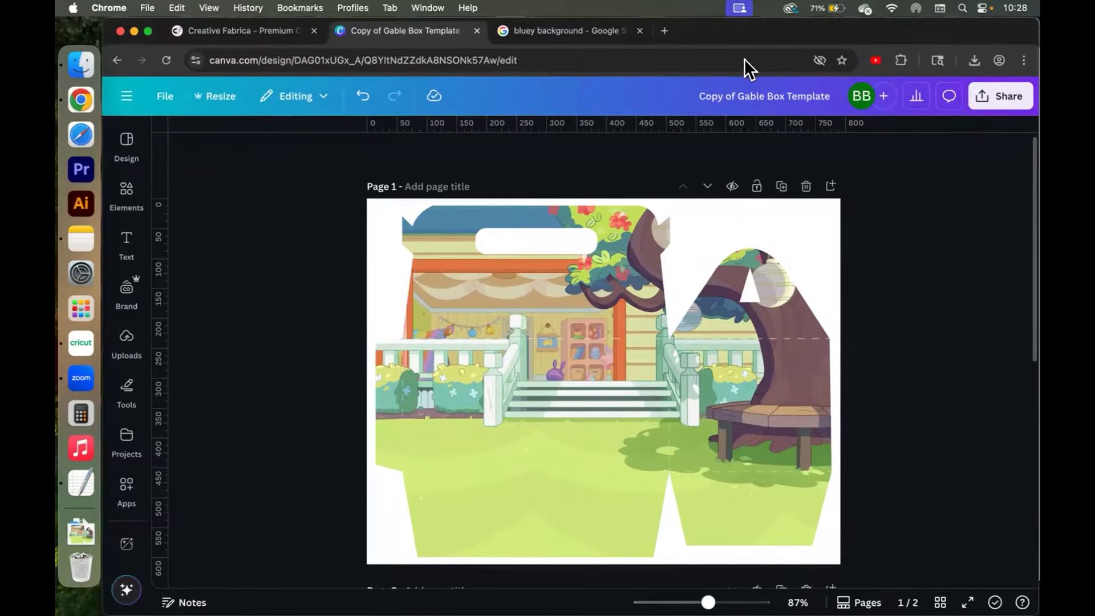
{"action": "left_click", "coordinate": [663, 31]}
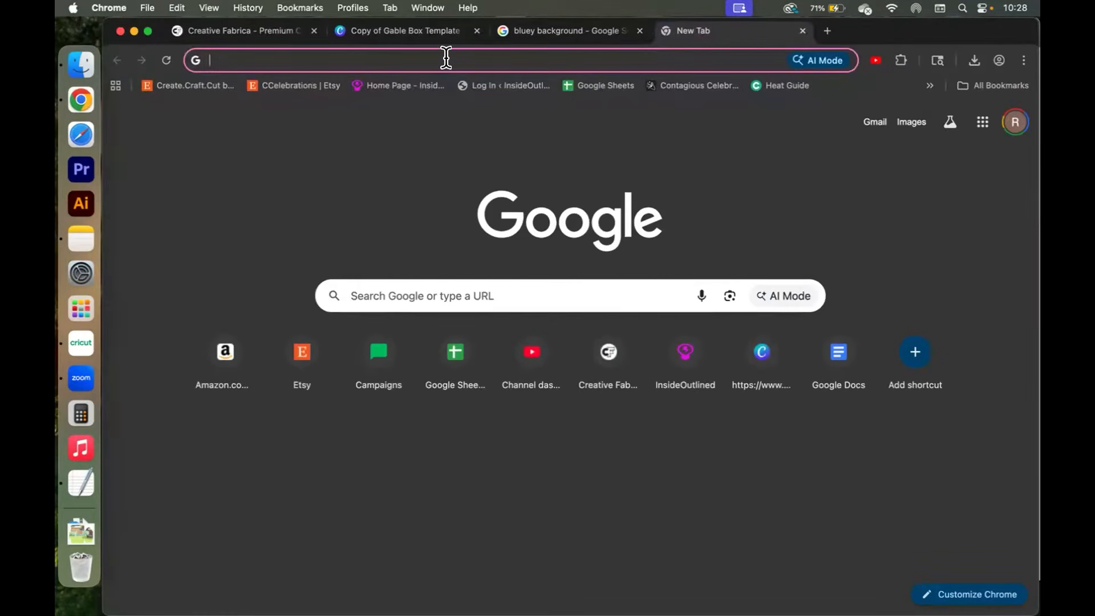
{"action": "type", "text": "bluey c"}
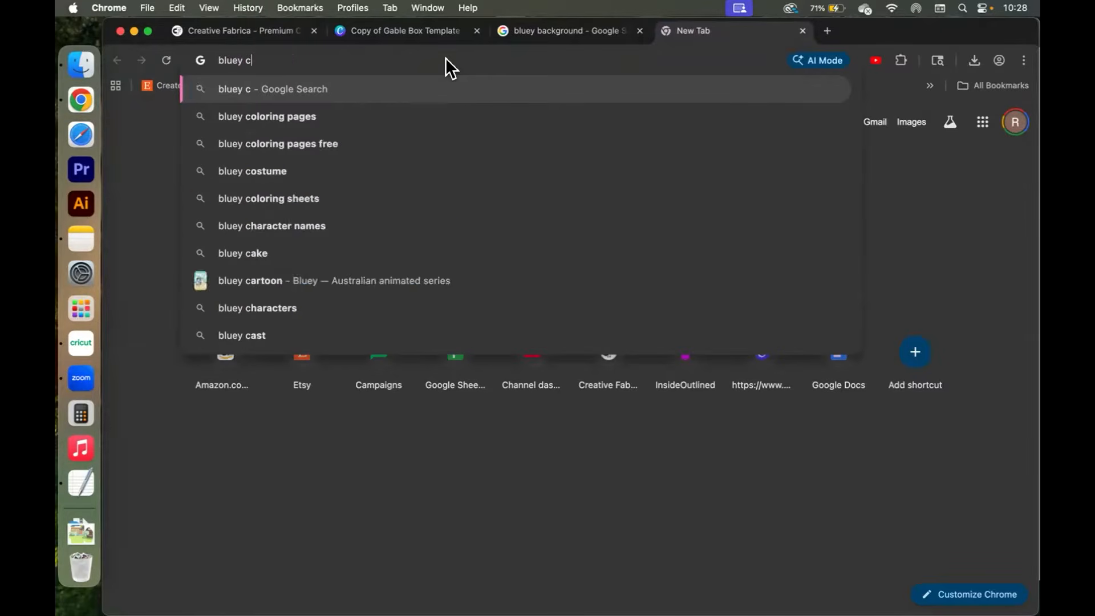
{"action": "type", "text": "harac"}
{"action": "key", "text": "Return"}
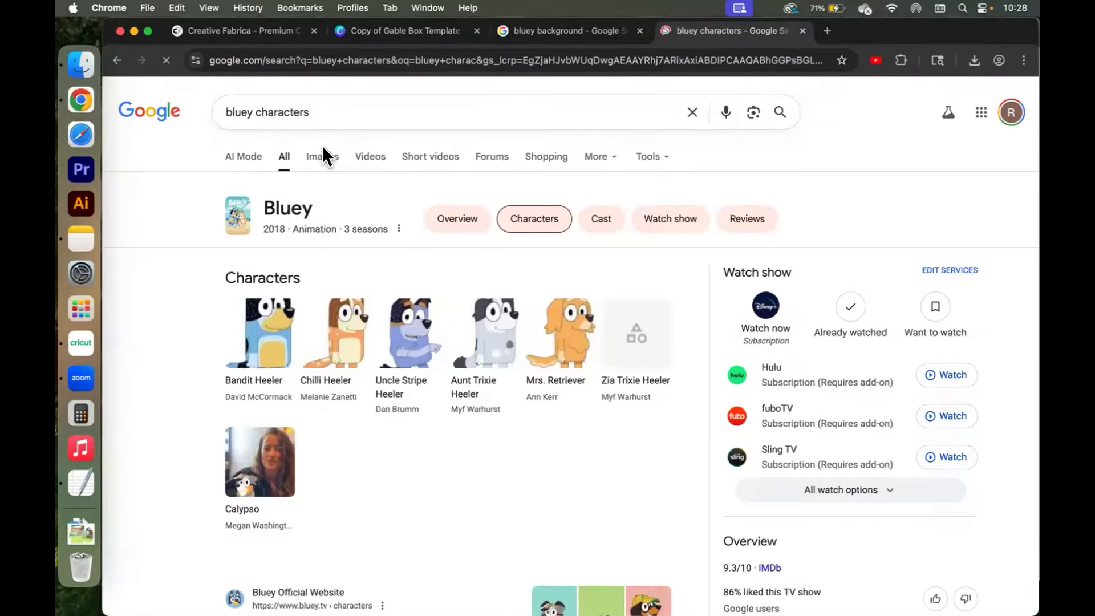
Browse the image results, open the Bingo image, and save it to Downloads as "Bluey Character 2".
{"action": "left_click", "coordinate": [317, 152]}
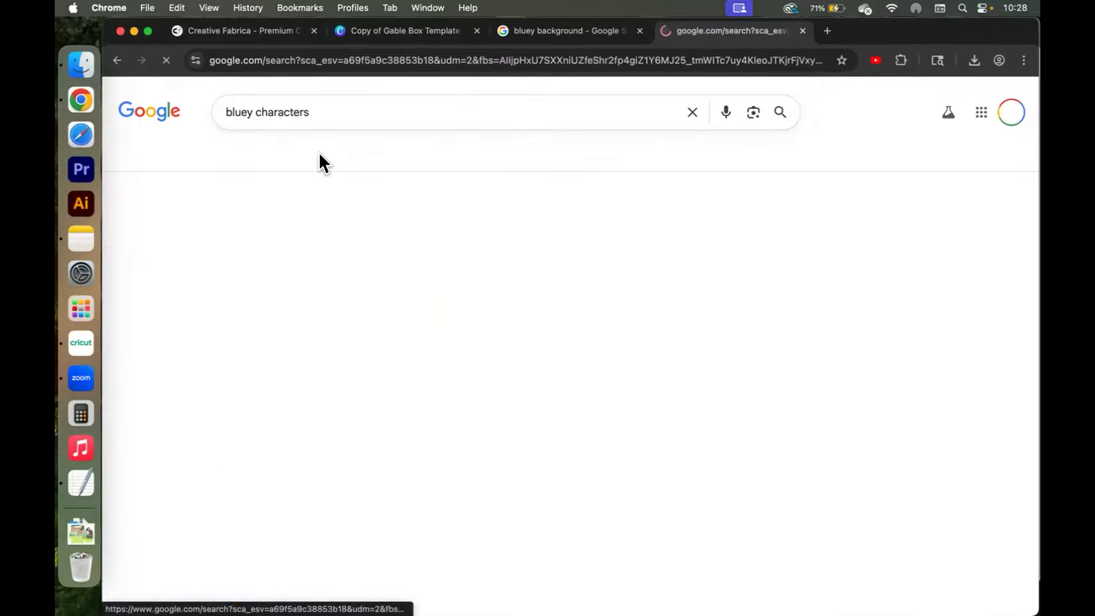
{"action": "scroll", "coordinate": [486, 518], "scroll_direction": "down", "scroll_amount": 5}
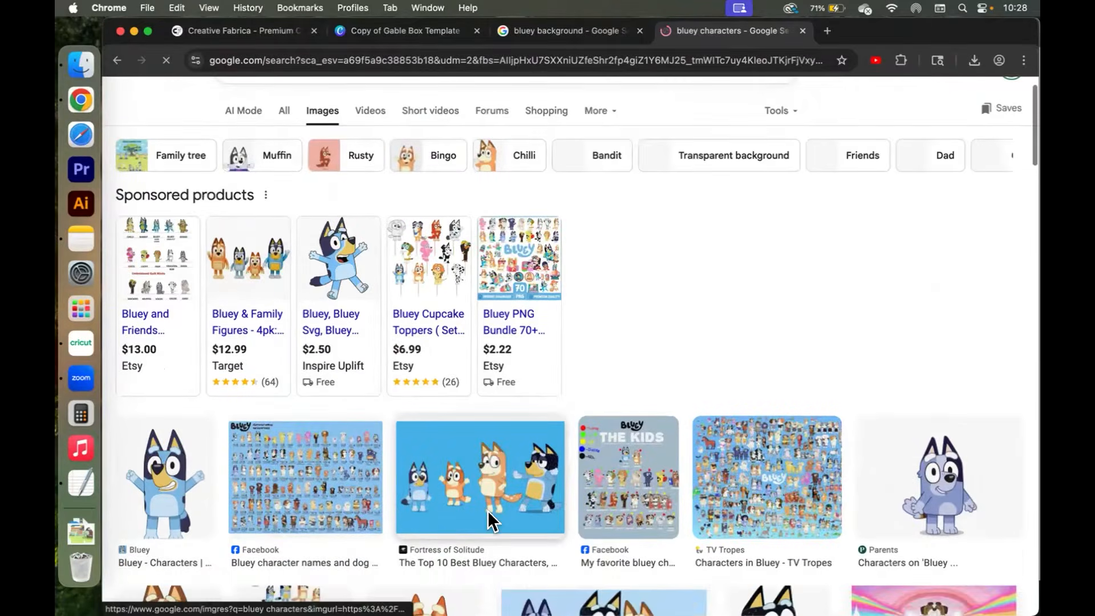
{"action": "scroll", "coordinate": [486, 519], "scroll_direction": "down", "scroll_amount": 5}
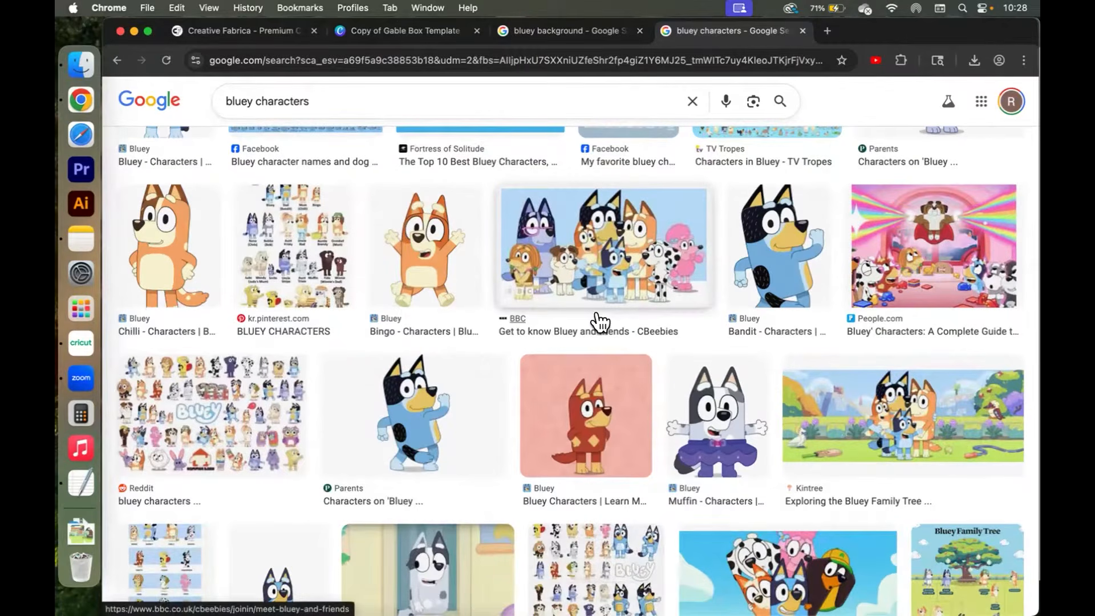
{"action": "left_click", "coordinate": [452, 246]}
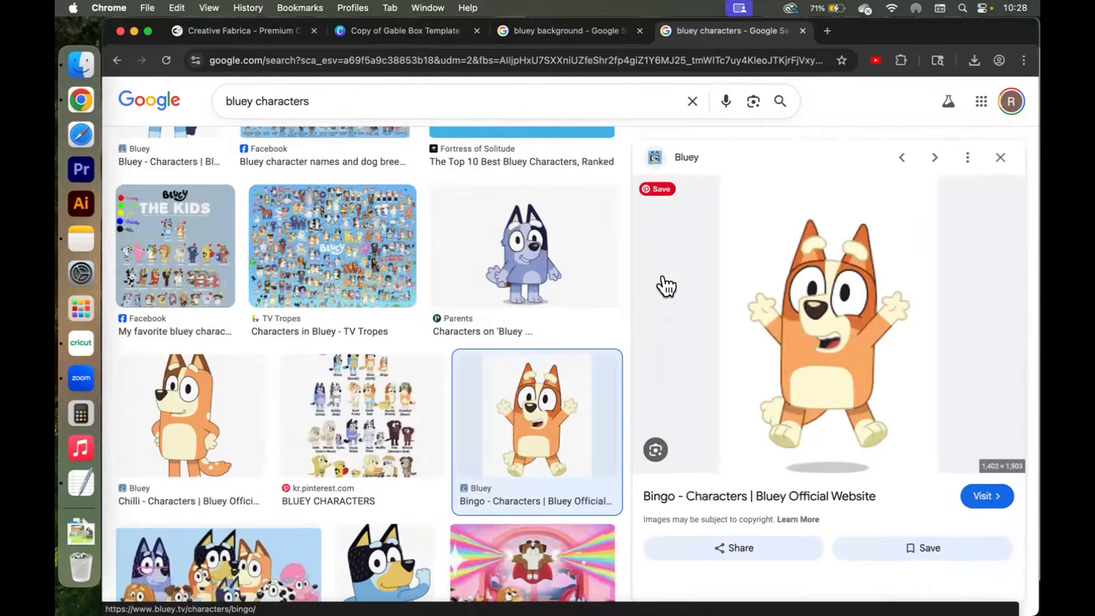
{"action": "right_click", "coordinate": [812, 301]}
{"action": "left_click", "coordinate": [884, 435]}
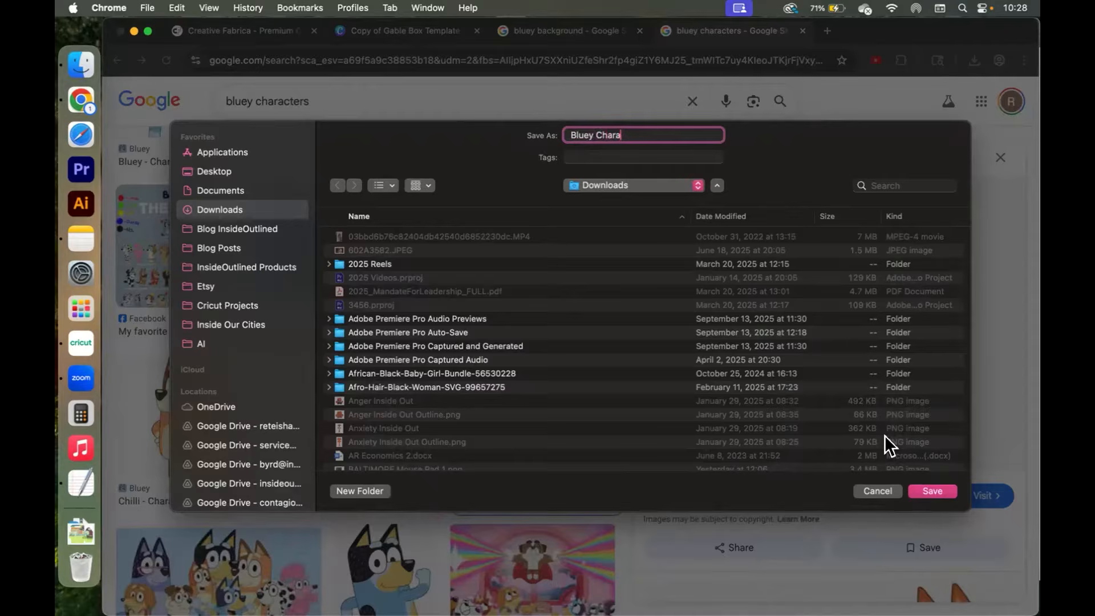
{"action": "type", "text": "Bluey Character 2"}
{"action": "left_click", "coordinate": [929, 490]}
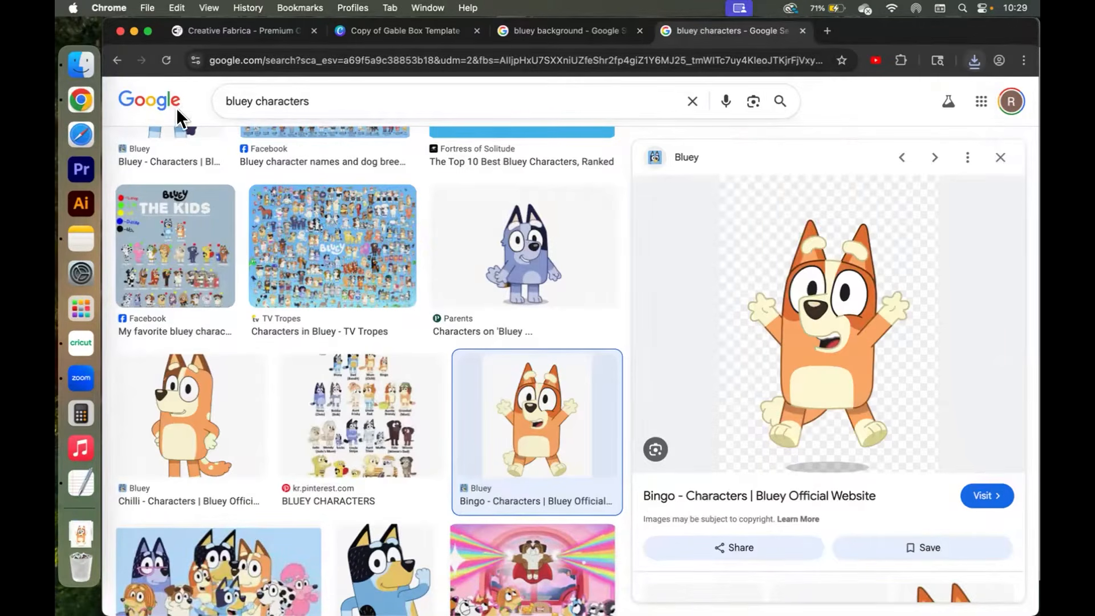
Return to Cricut Design Space, start an image upload, and drag Bluey Character 2.png from Downloads into it.
{"action": "left_click", "coordinate": [74, 340]}
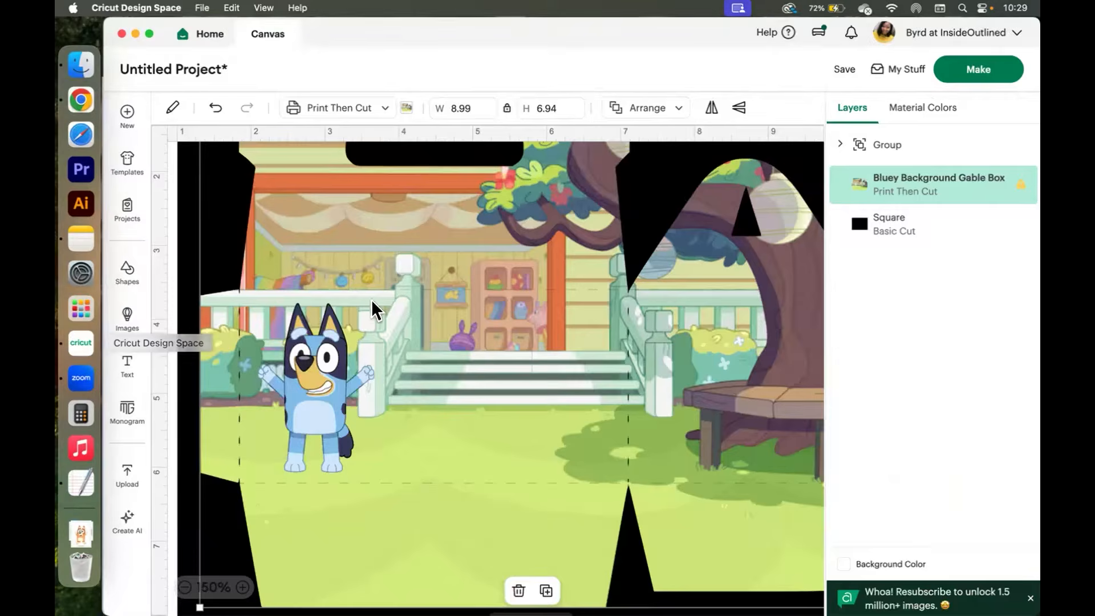
{"action": "left_click", "coordinate": [130, 471]}
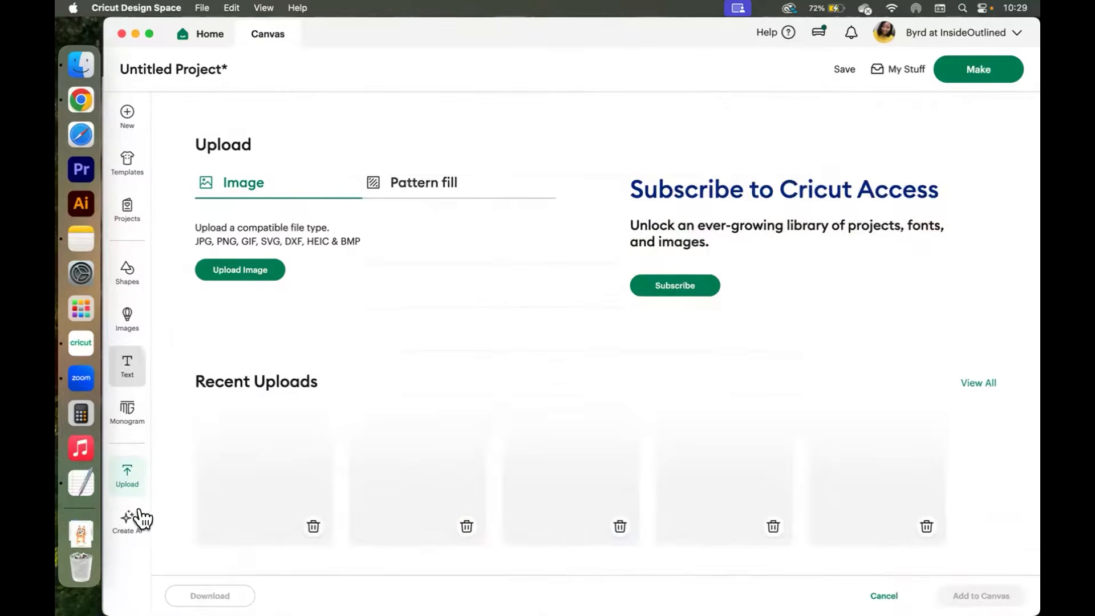
{"action": "left_click", "coordinate": [229, 268]}
{"action": "left_click", "coordinate": [73, 64]}
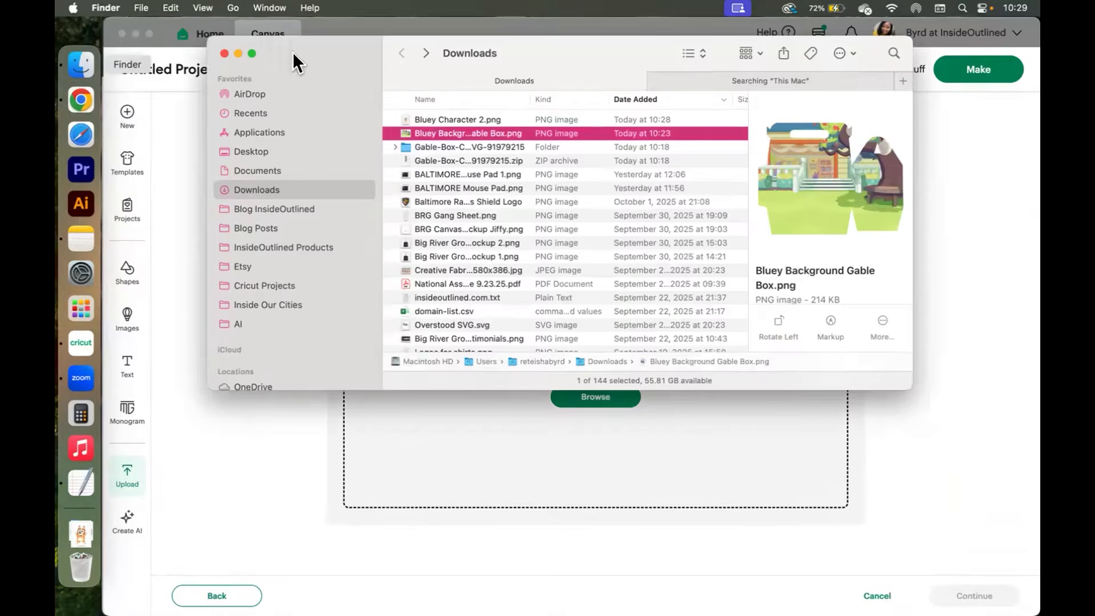
{"action": "left_click", "coordinate": [467, 115]}
{"action": "left_click_drag", "start_coordinate": [443, 115], "coordinate": [586, 405]}
{"action": "left_click", "coordinate": [978, 417]}
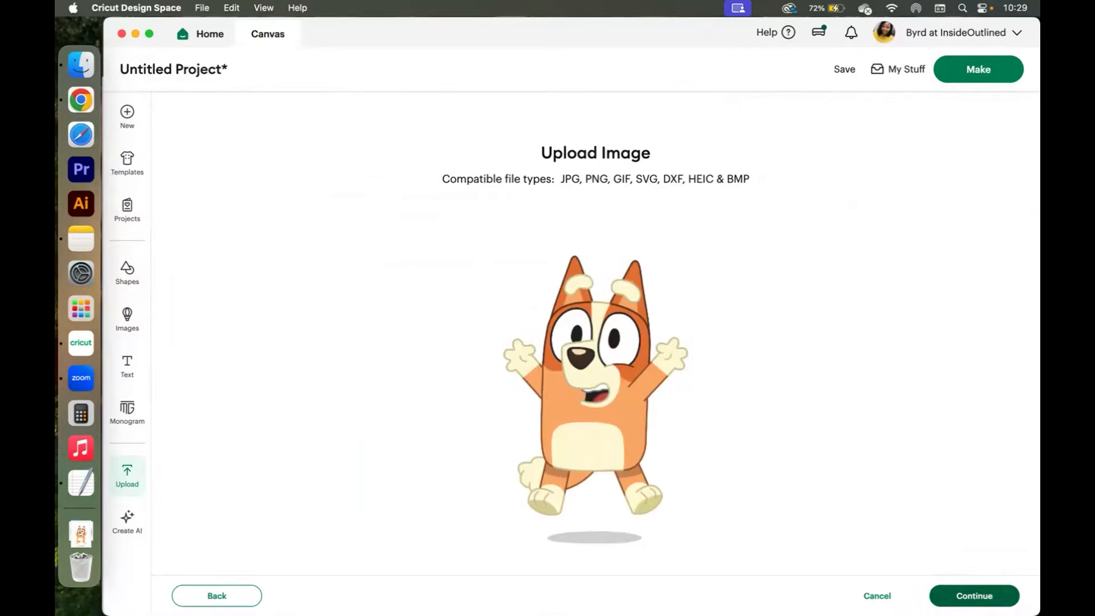
Continue past background removal, choose Flat Graphic, and upload the Bingo image to the canvas.
{"action": "left_click", "coordinate": [974, 595]}
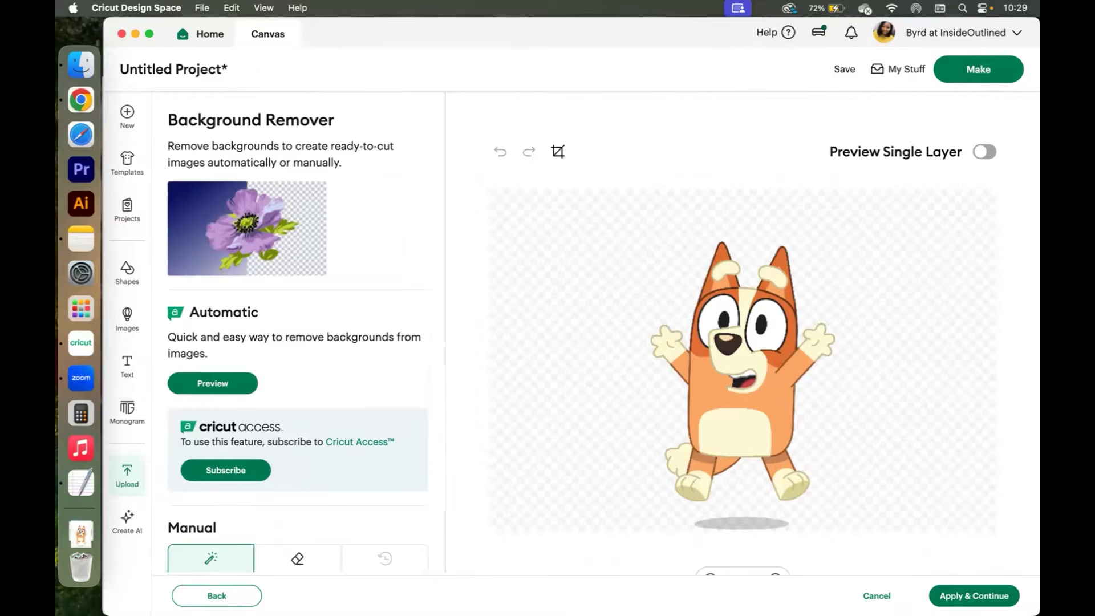
{"action": "left_click", "coordinate": [966, 595]}
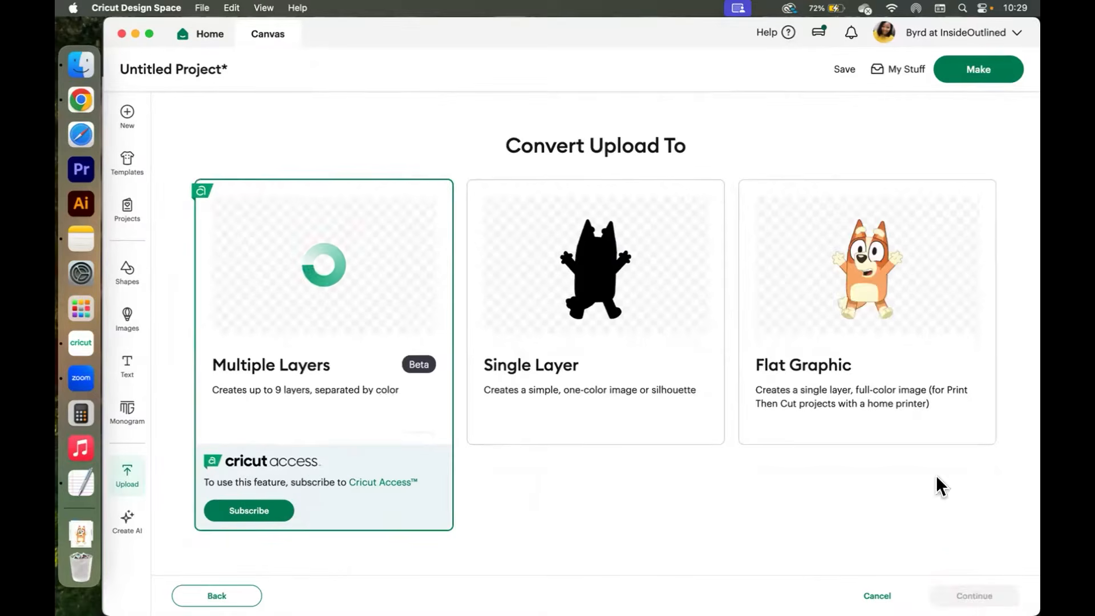
{"action": "left_click", "coordinate": [862, 290]}
{"action": "left_click", "coordinate": [960, 588]}
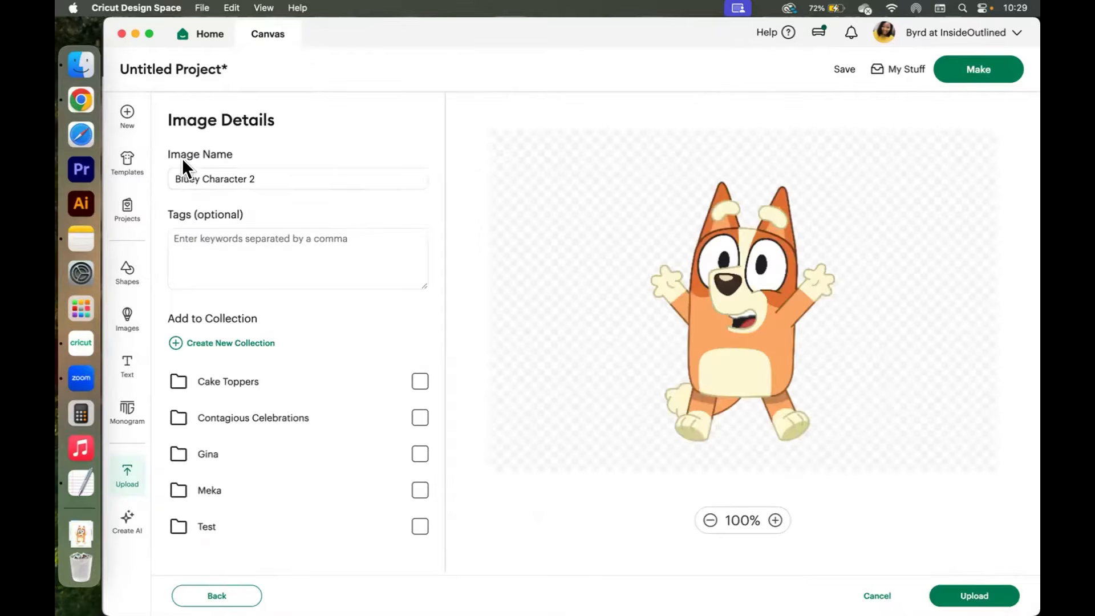
{"action": "left_click", "coordinate": [974, 595]}
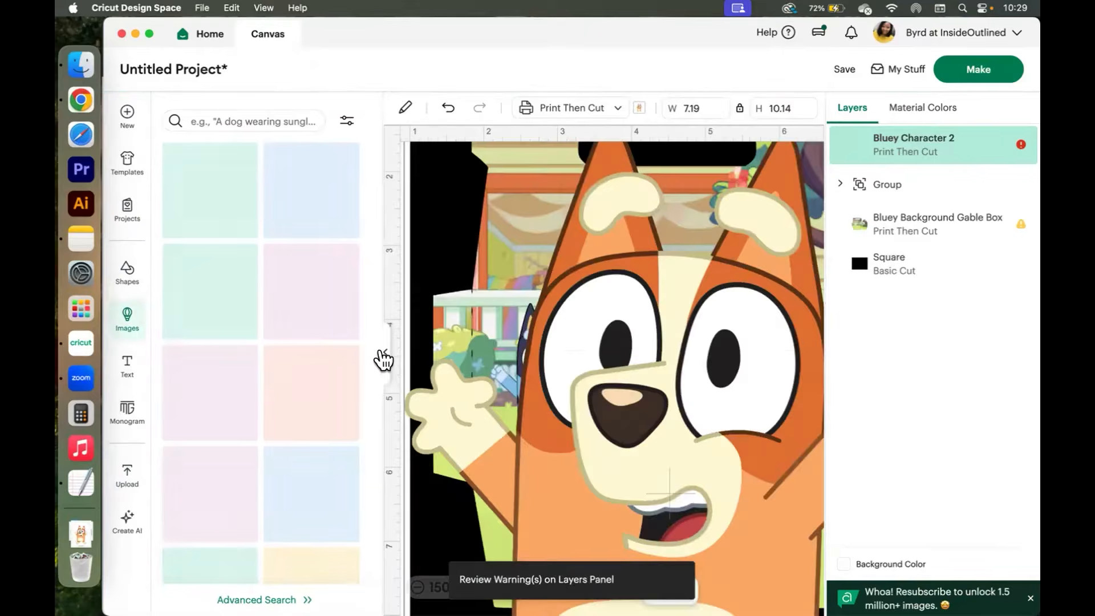
Set Bingo's width to 3 in, move it onto the box's front panel, and shrink it to about 1.64 x 2.31 in.
{"action": "left_click", "coordinate": [385, 352]}
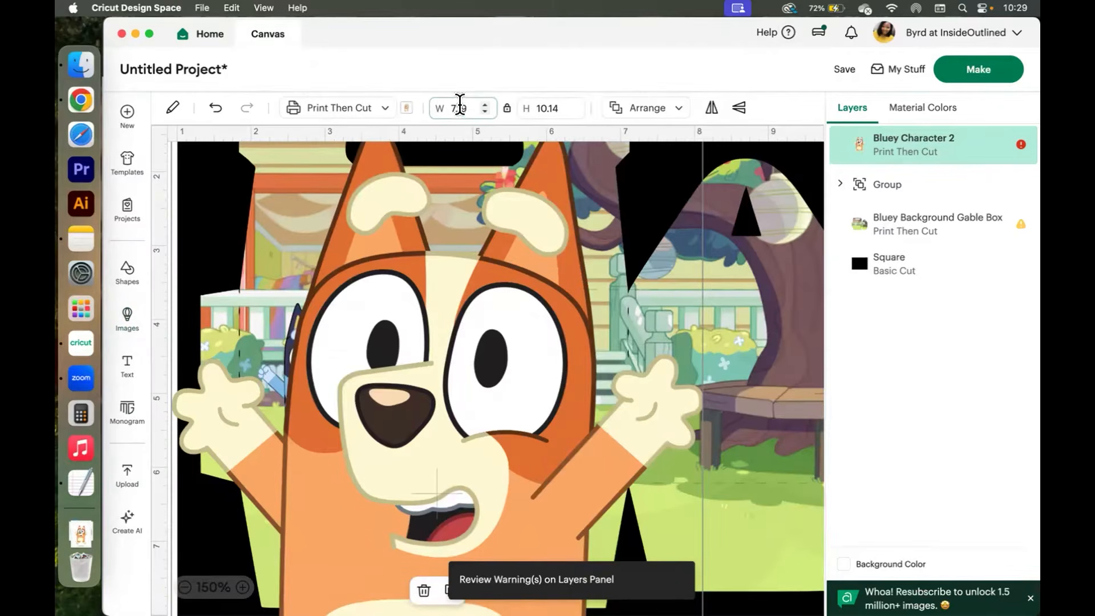
{"action": "type", "text": "3"}
{"action": "key", "text": "Return"}
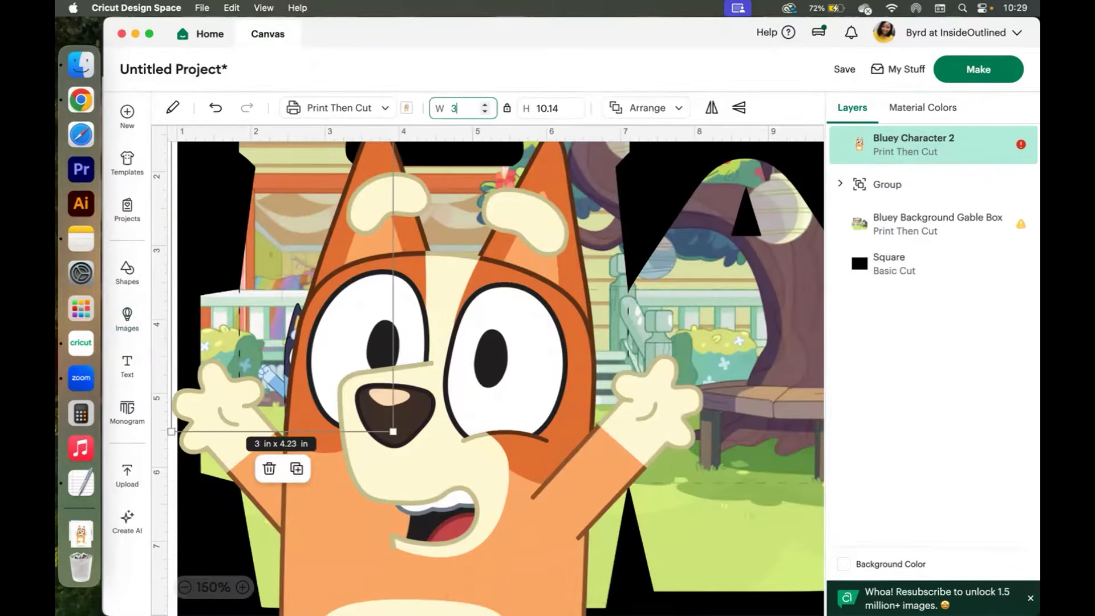
{"action": "left_click_drag", "start_coordinate": [272, 331], "coordinate": [487, 430]}
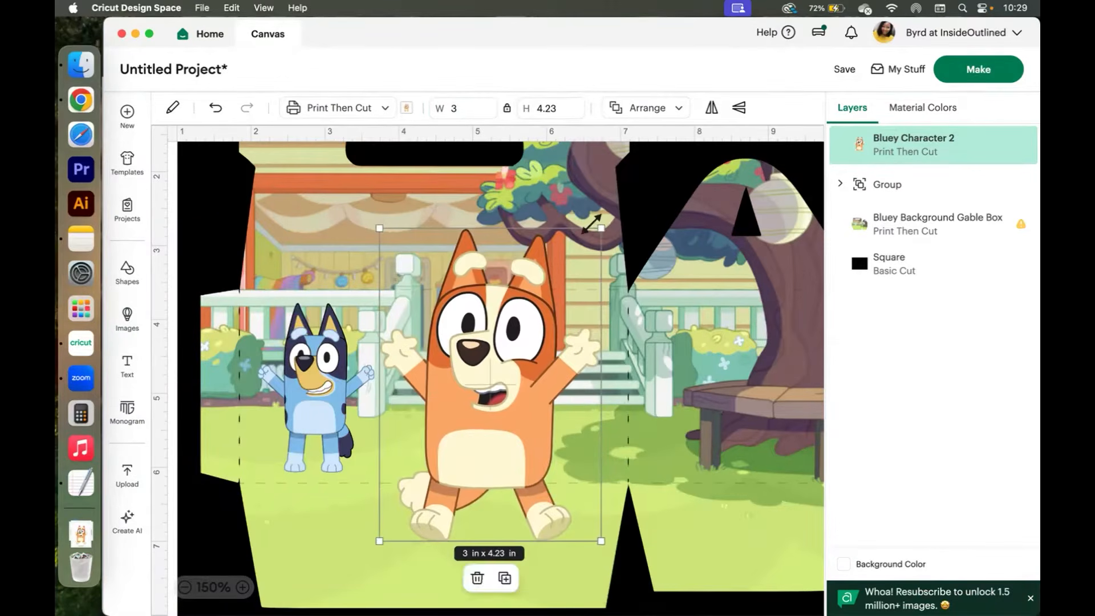
{"action": "left_click_drag", "start_coordinate": [559, 300], "coordinate": [488, 393]}
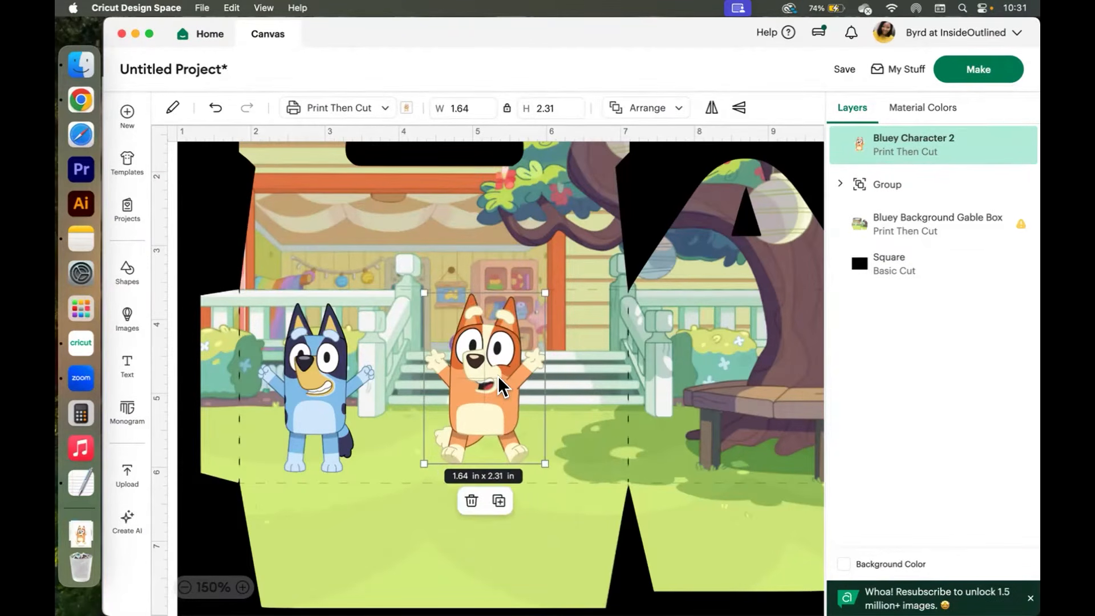
Duplicate the Bingo image twice, keeping the copies over the original.
{"action": "right_click", "coordinate": [498, 375]}
{"action": "left_click", "coordinate": [550, 200]}
{"action": "left_click_drag", "start_coordinate": [522, 384], "coordinate": [487, 378]}
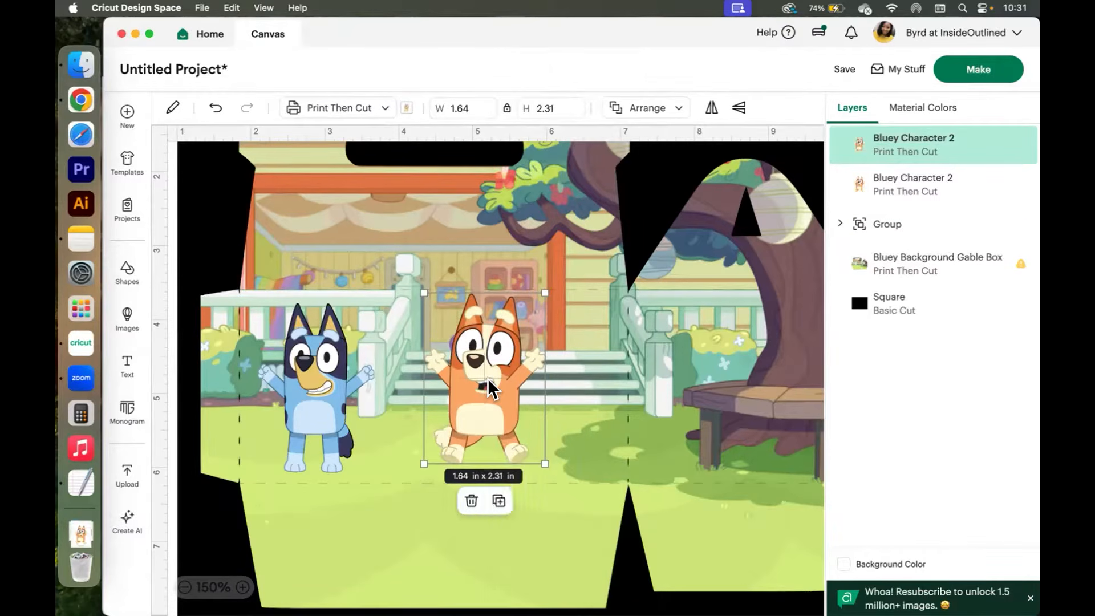
{"action": "right_click", "coordinate": [487, 378]}
{"action": "left_click", "coordinate": [542, 209]}
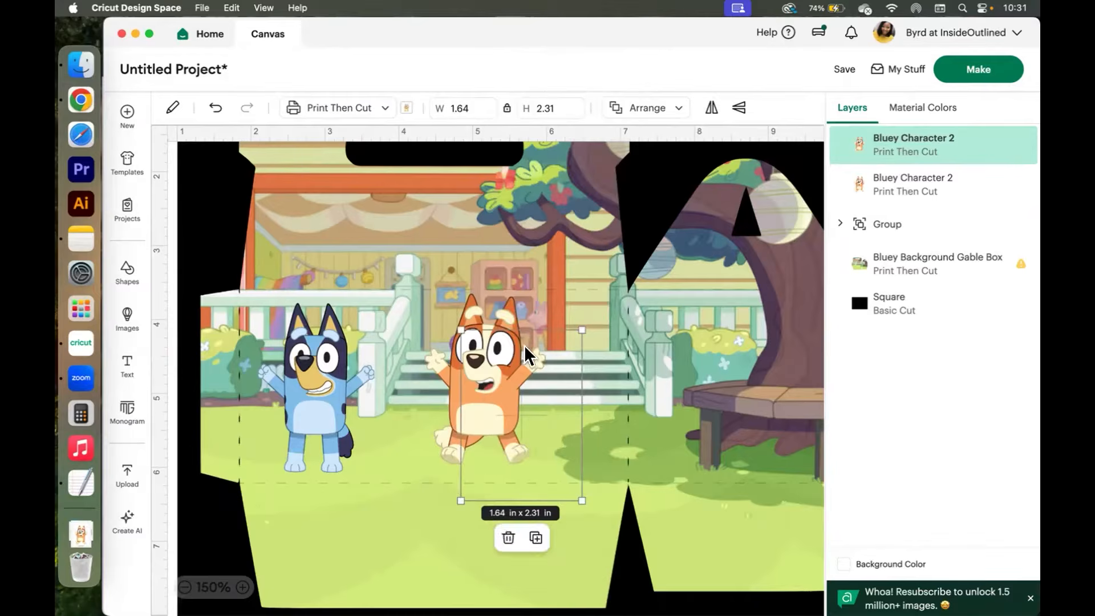
{"action": "left_click_drag", "start_coordinate": [526, 402], "coordinate": [494, 364]}
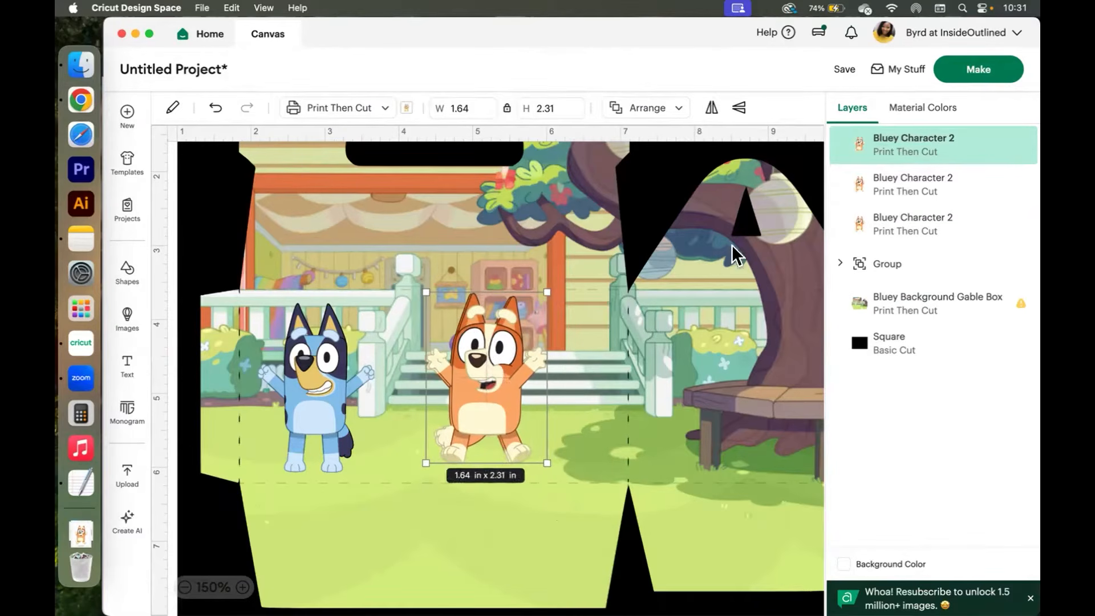
Select all three Bingo layers and align them to center.
{"action": "left_click", "coordinate": [900, 184], "text": "shift"}
{"action": "left_click", "coordinate": [899, 228], "text": "shift"}
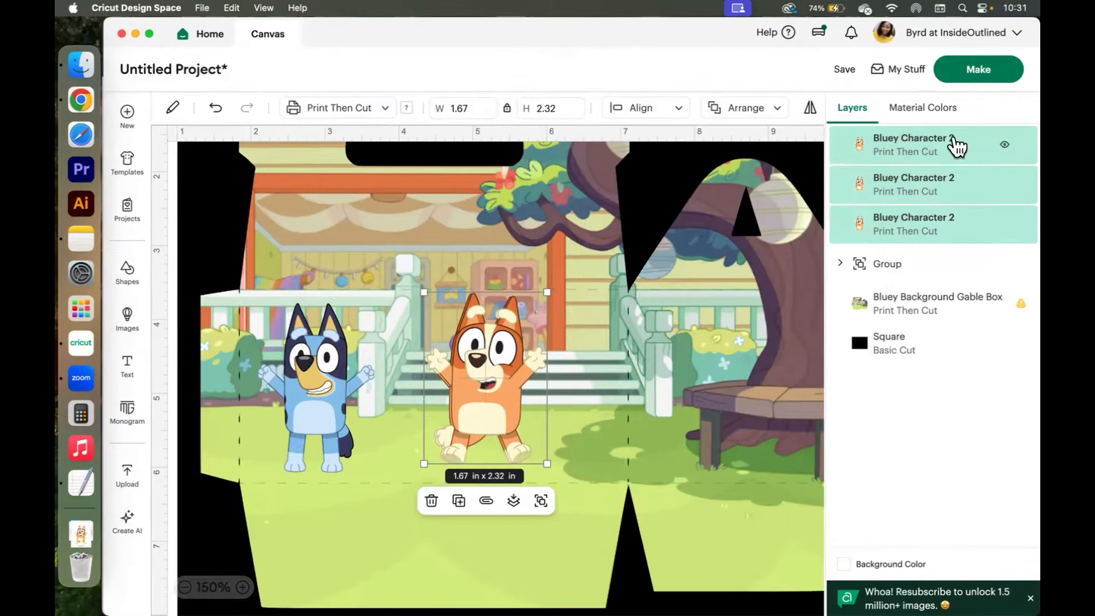
{"action": "left_click", "coordinate": [637, 106]}
{"action": "left_click", "coordinate": [648, 304]}
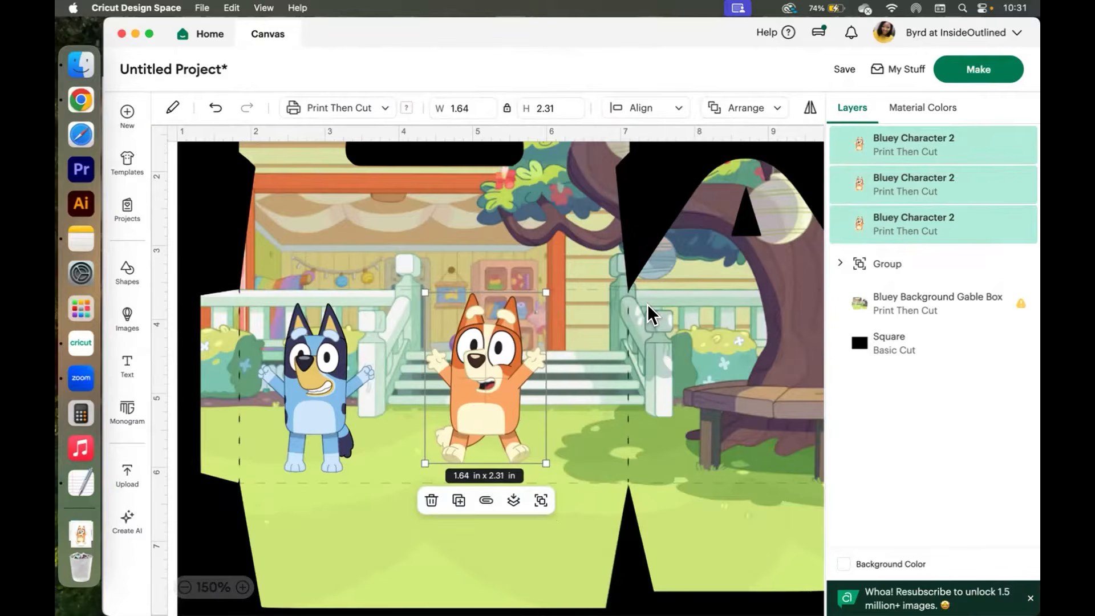
Group the three Bingo layers and shift the group slightly right on the front panel.
{"action": "right_click", "coordinate": [471, 385]}
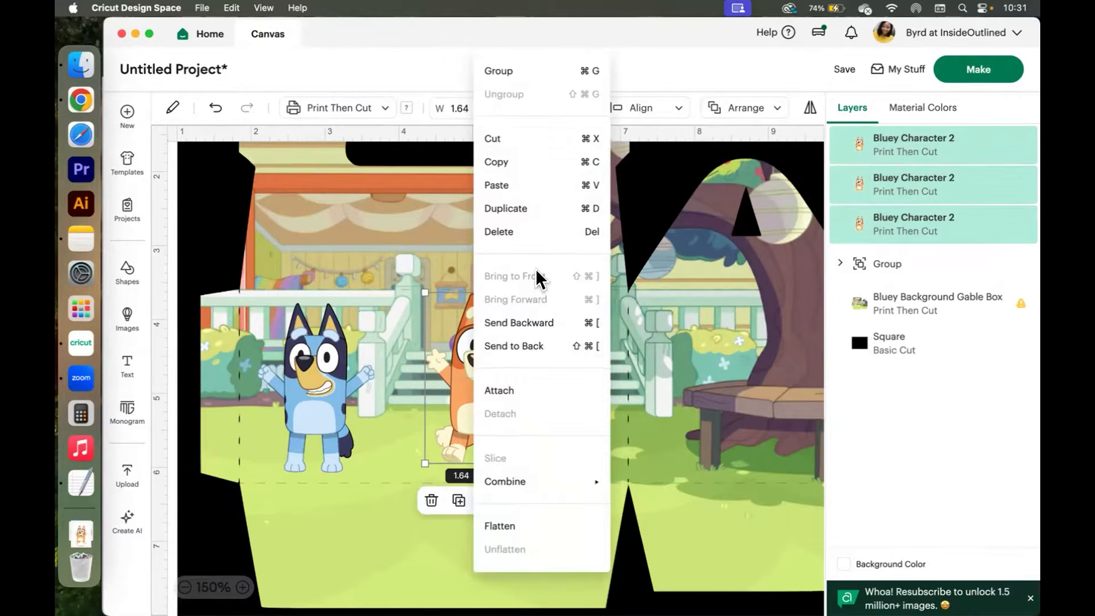
{"action": "left_click", "coordinate": [512, 72]}
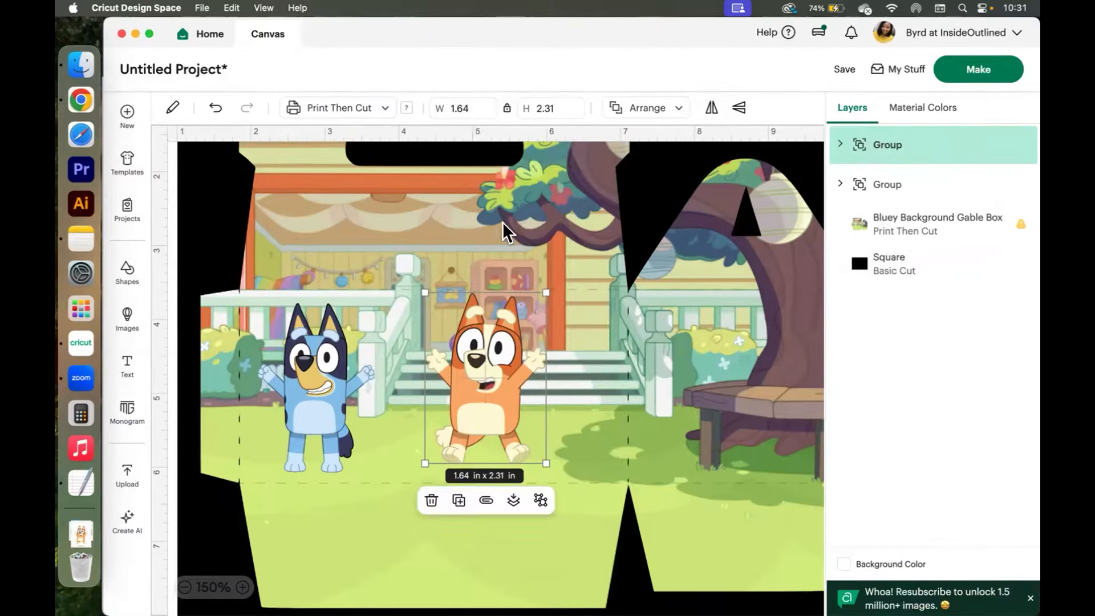
{"action": "mouse_move", "coordinate": [498, 368]}
{"action": "left_mouse_down"}
{"action": "mouse_move", "coordinate": [511, 357]}
{"action": "mouse_move", "coordinate": [500, 364]}
{"action": "mouse_move", "coordinate": [515, 368]}
{"action": "left_mouse_up"}
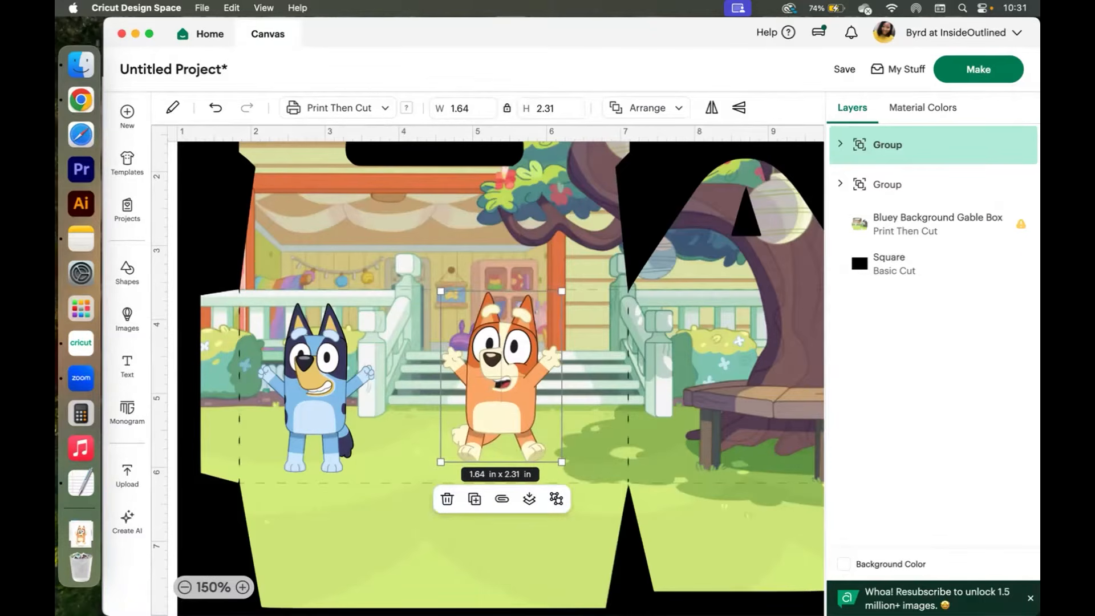
{"action": "key", "text": "super+minus"}
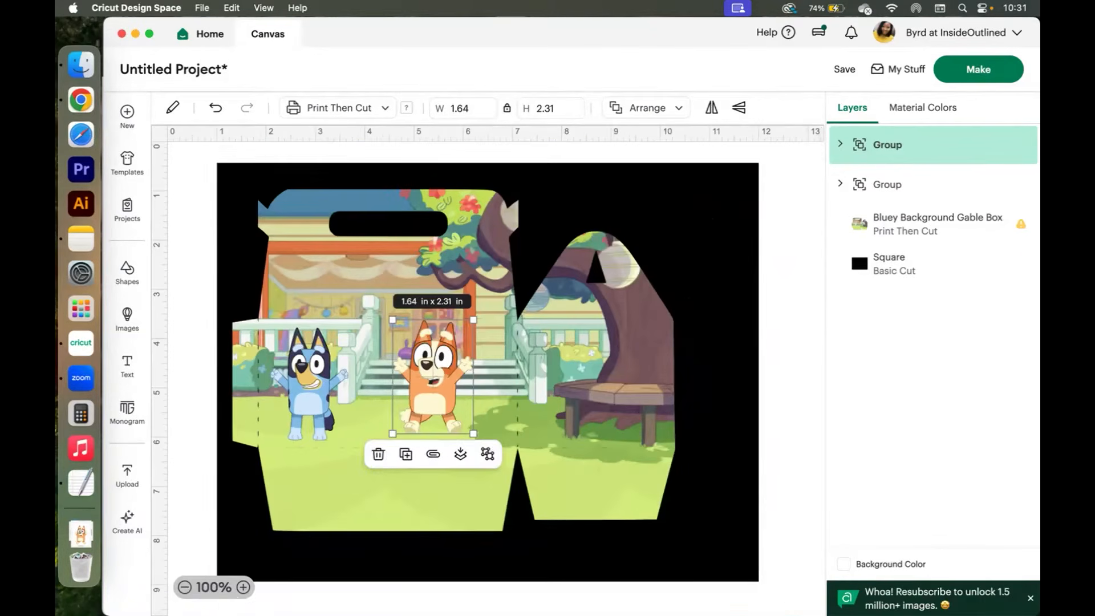
Hide the Bluey Background Gable Box layer.
{"action": "left_click", "coordinate": [676, 218]}
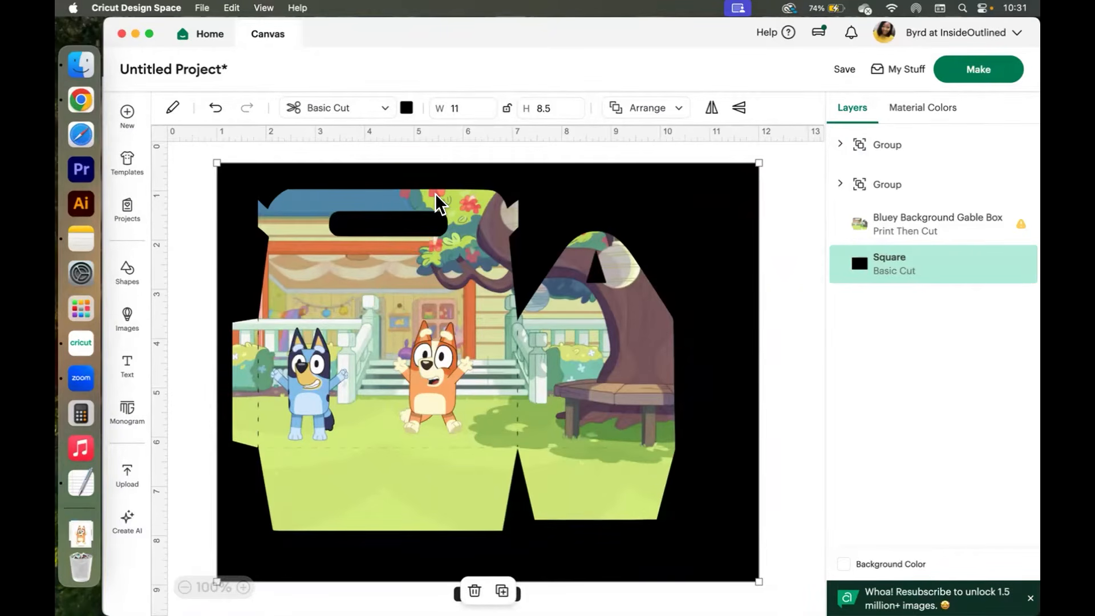
{"action": "left_click", "coordinate": [875, 221]}
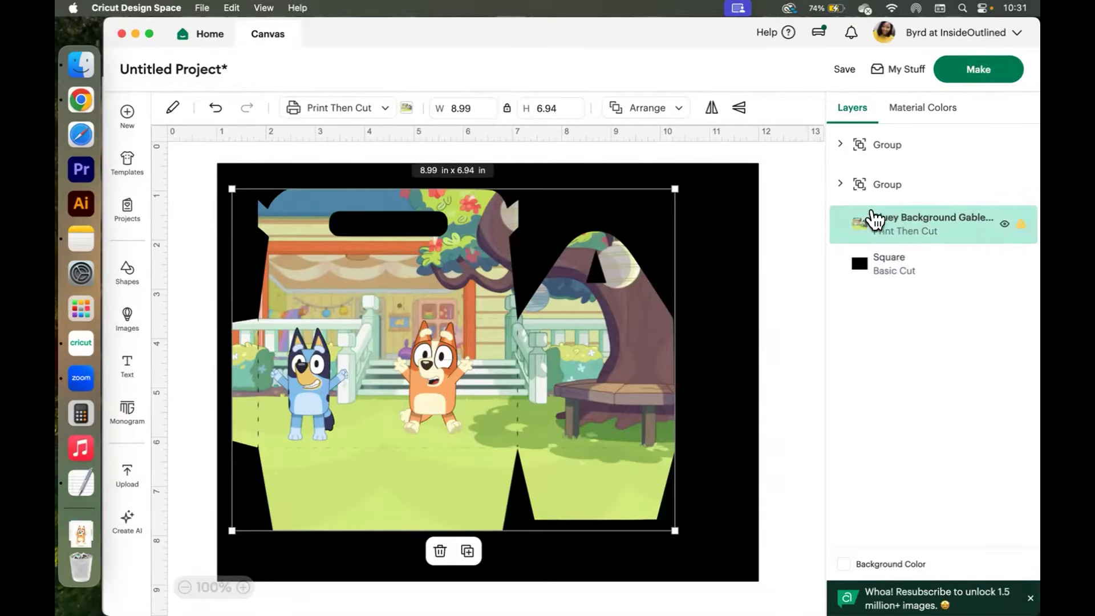
{"action": "left_click", "coordinate": [1004, 224]}
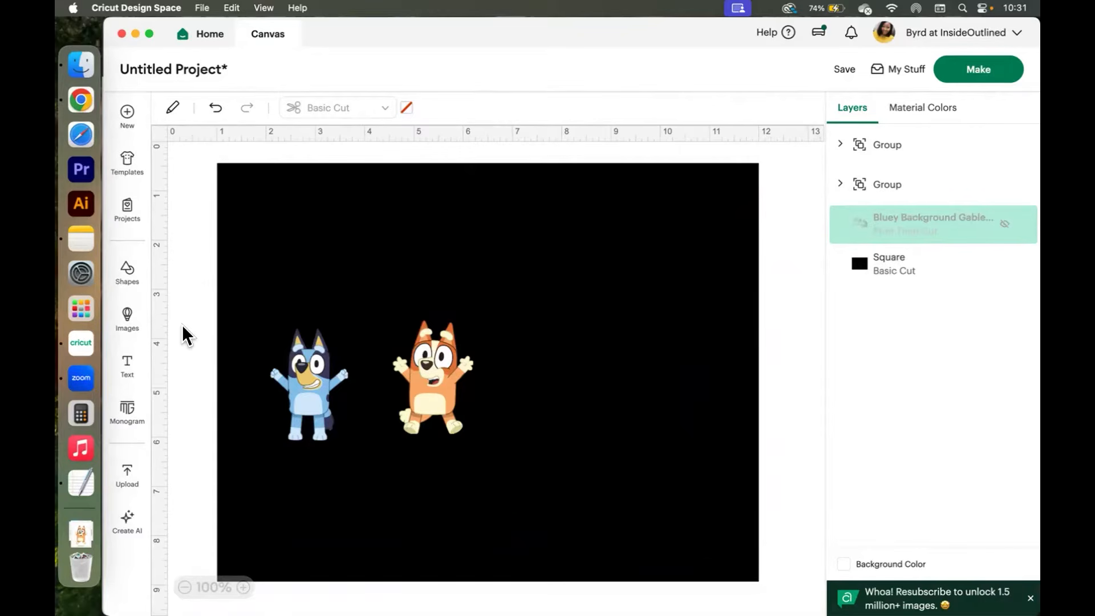
Upload the Gable-Box-Template.svg file from the Downloads template folder as a new image onto the canvas.
{"action": "left_click", "coordinate": [121, 482]}
{"action": "left_click", "coordinate": [228, 270]}
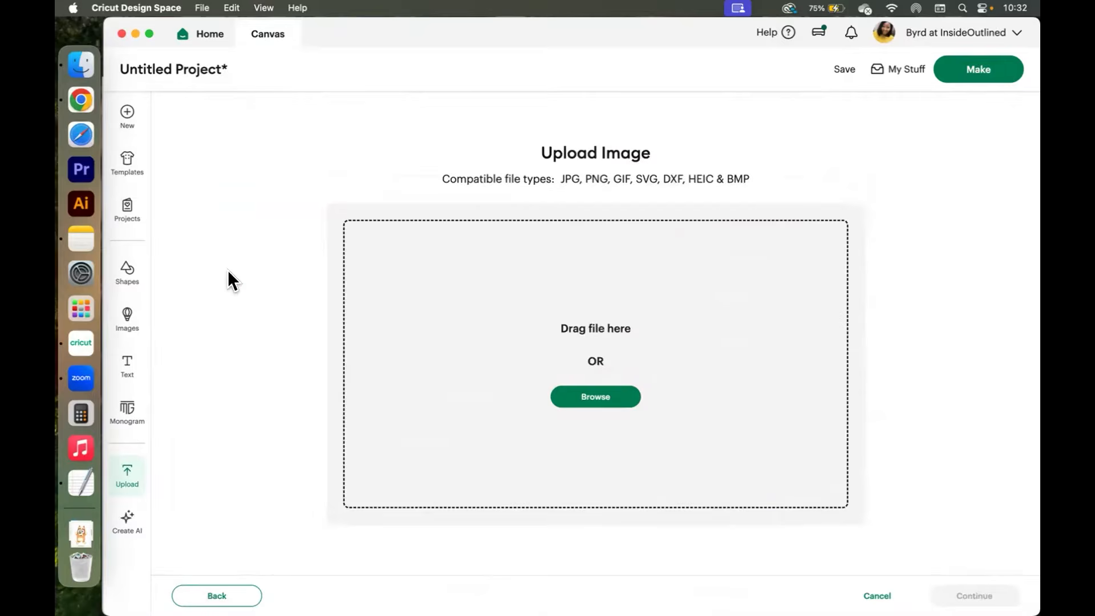
{"action": "left_click", "coordinate": [86, 68]}
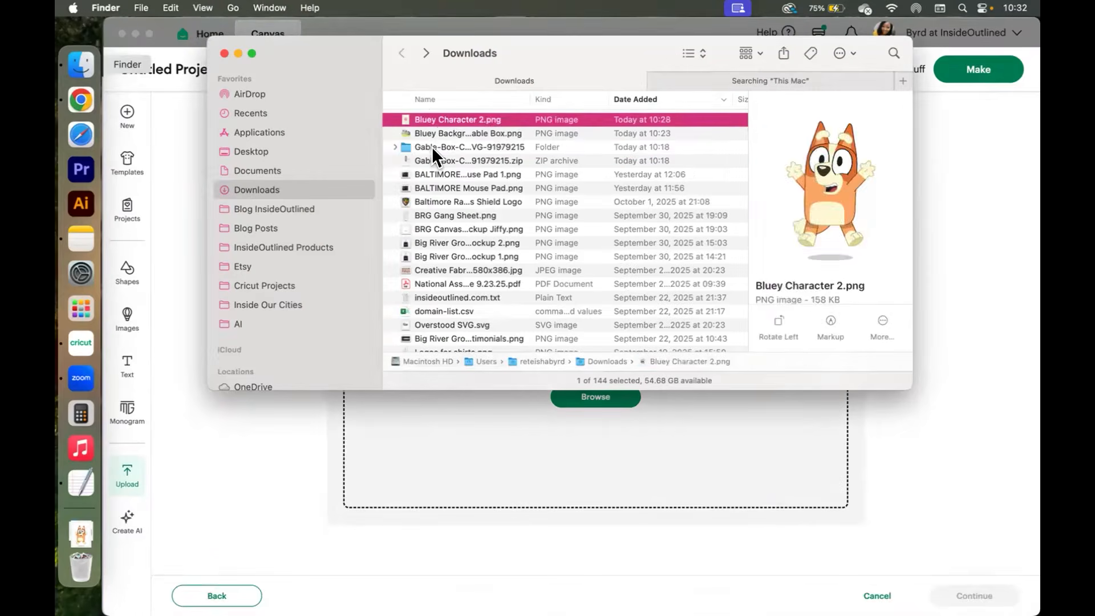
{"action": "double_click", "coordinate": [433, 146]}
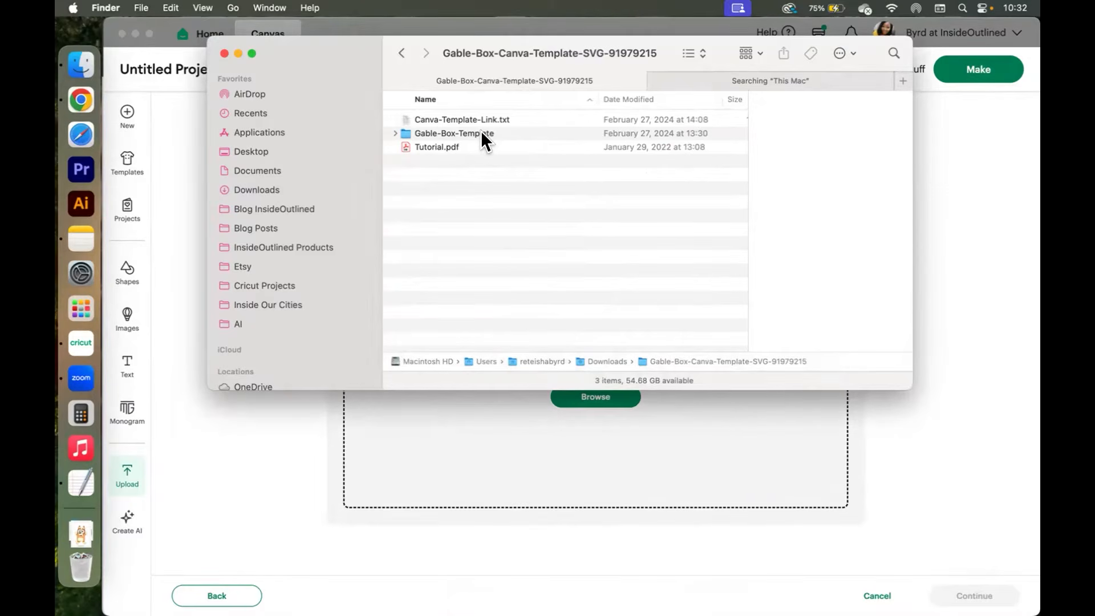
{"action": "double_click", "coordinate": [440, 133]}
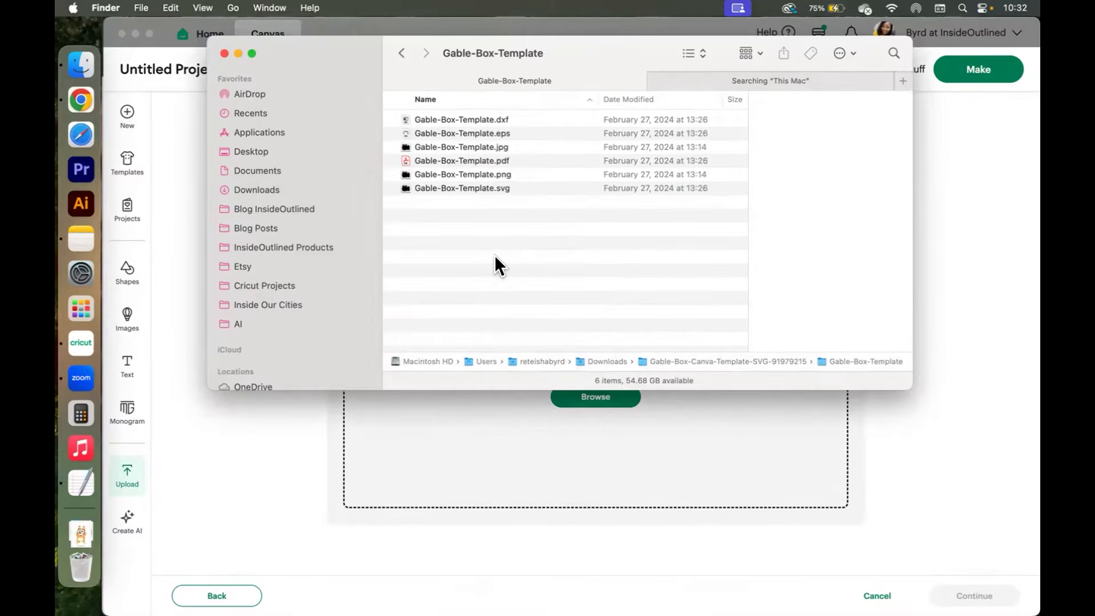
{"action": "left_click", "coordinate": [474, 184]}
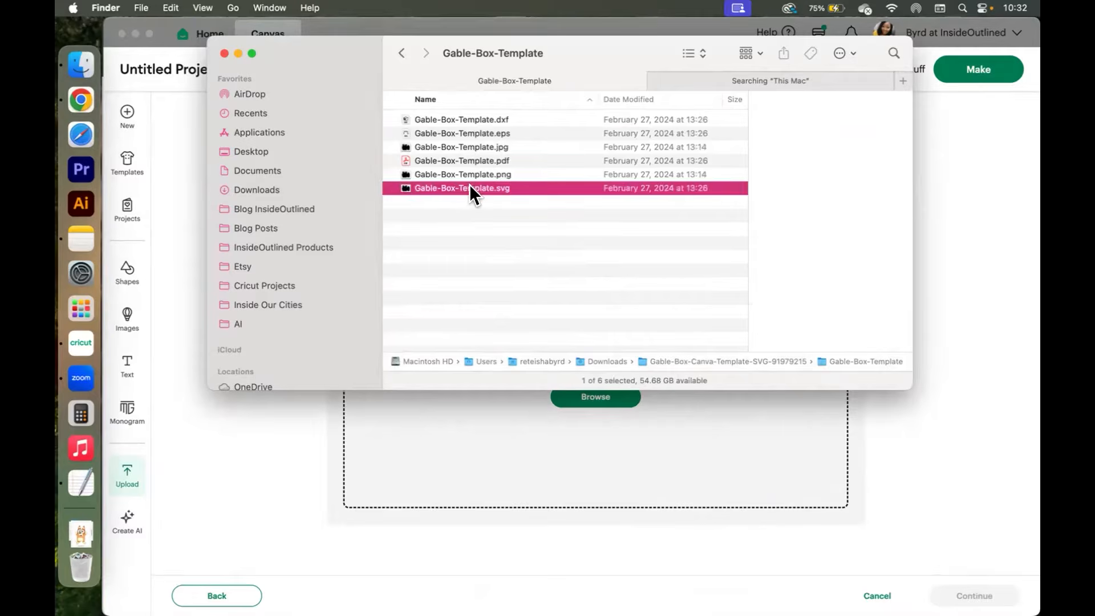
{"action": "left_click_drag", "start_coordinate": [457, 183], "coordinate": [626, 424]}
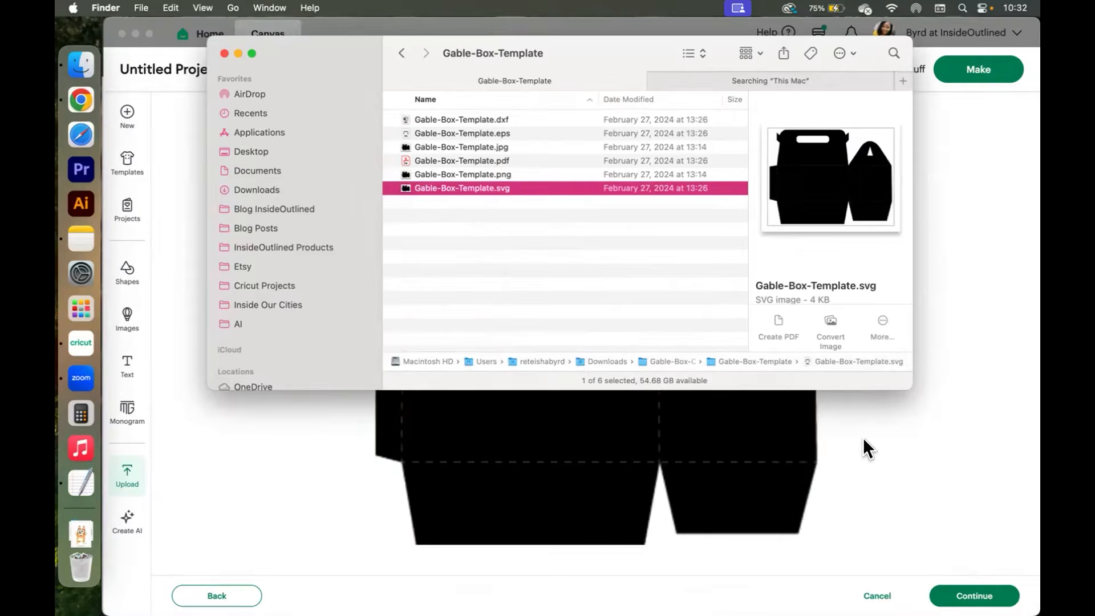
{"action": "left_click", "coordinate": [968, 461]}
{"action": "left_click", "coordinate": [974, 596]}
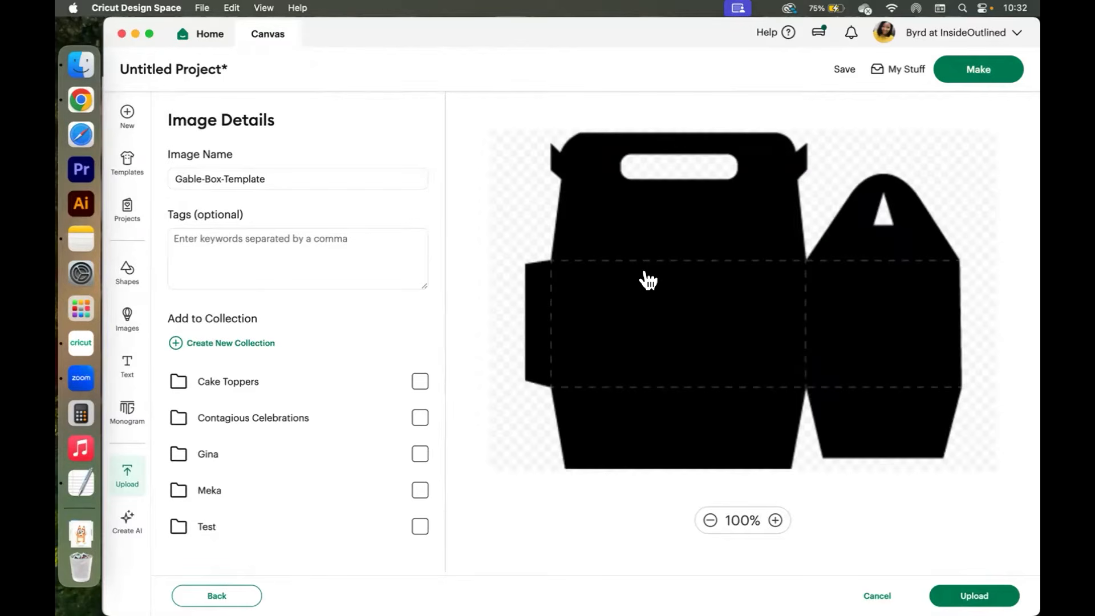
{"action": "left_click", "coordinate": [972, 593]}
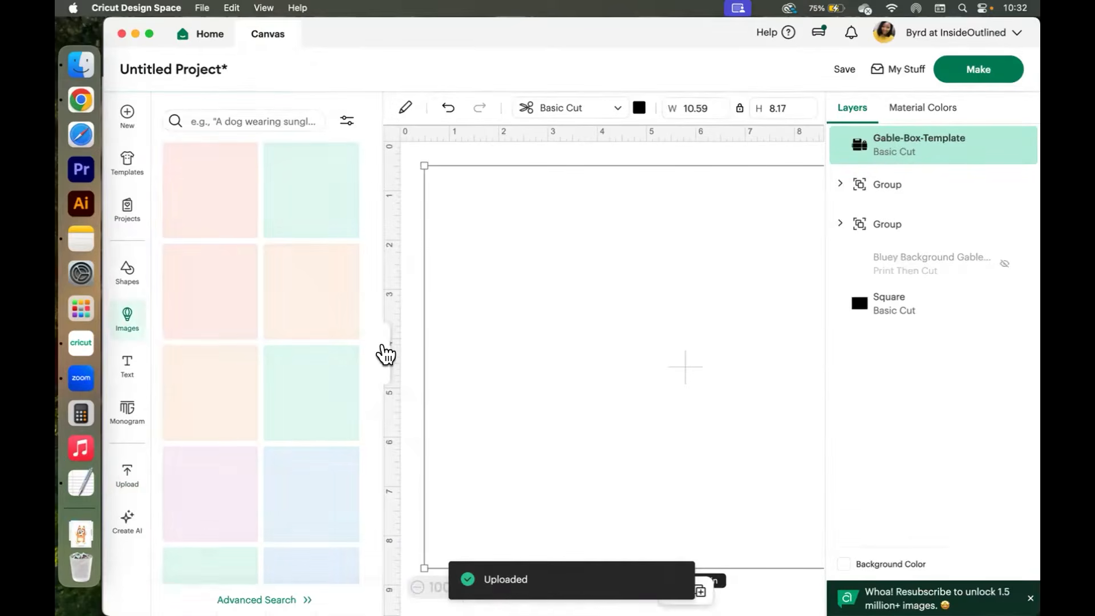
Hide the black Square layer and shift the gable box template slightly right.
{"action": "left_click", "coordinate": [383, 352]}
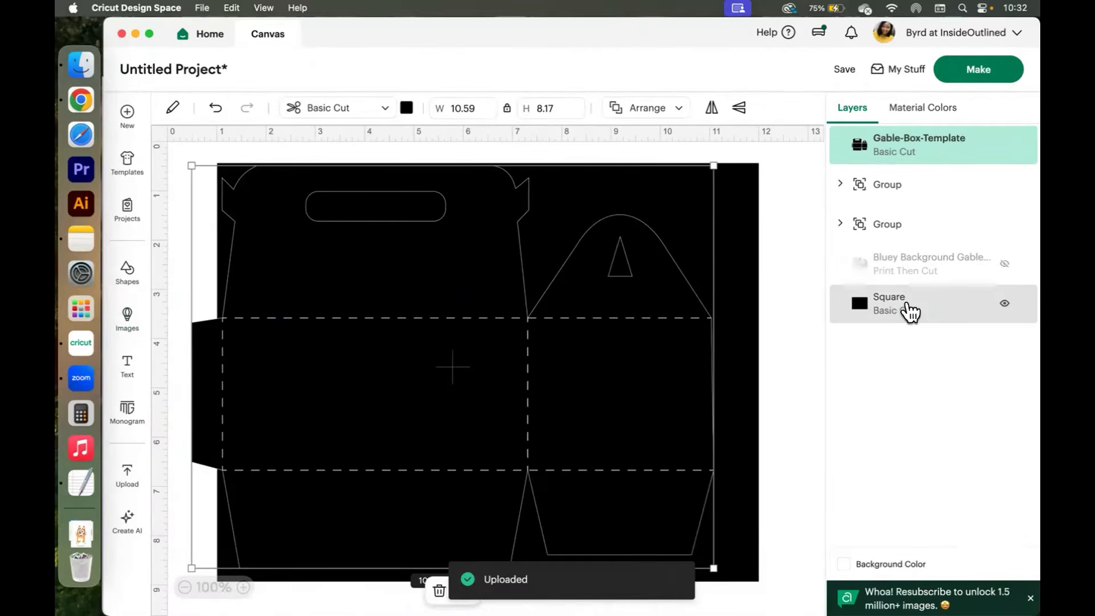
{"action": "left_click", "coordinate": [1004, 305]}
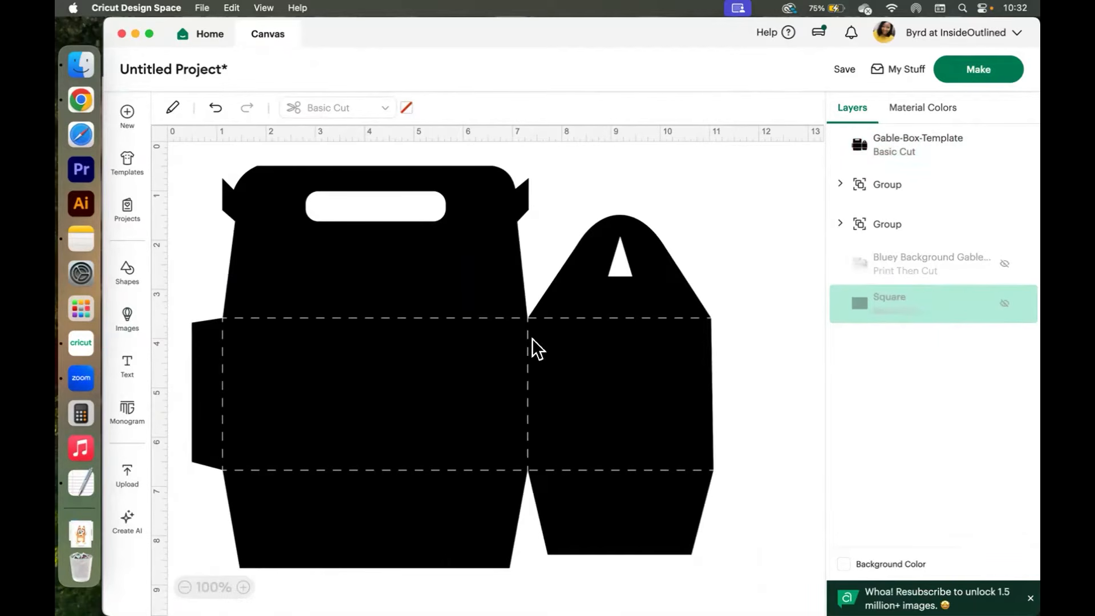
{"action": "left_click", "coordinate": [327, 371]}
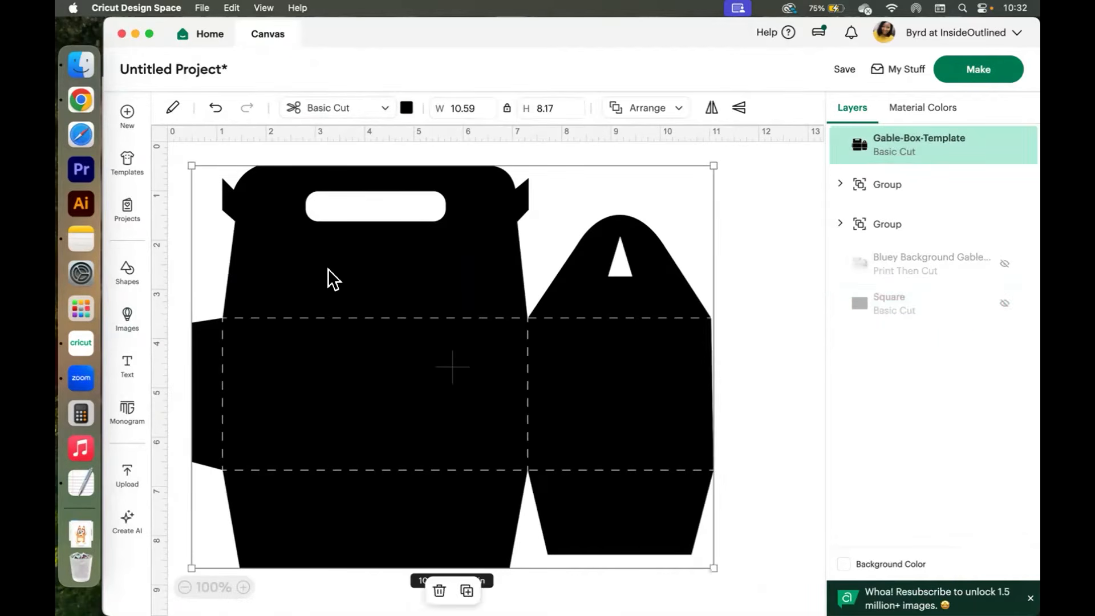
{"action": "left_click_drag", "start_coordinate": [330, 269], "coordinate": [358, 268]}
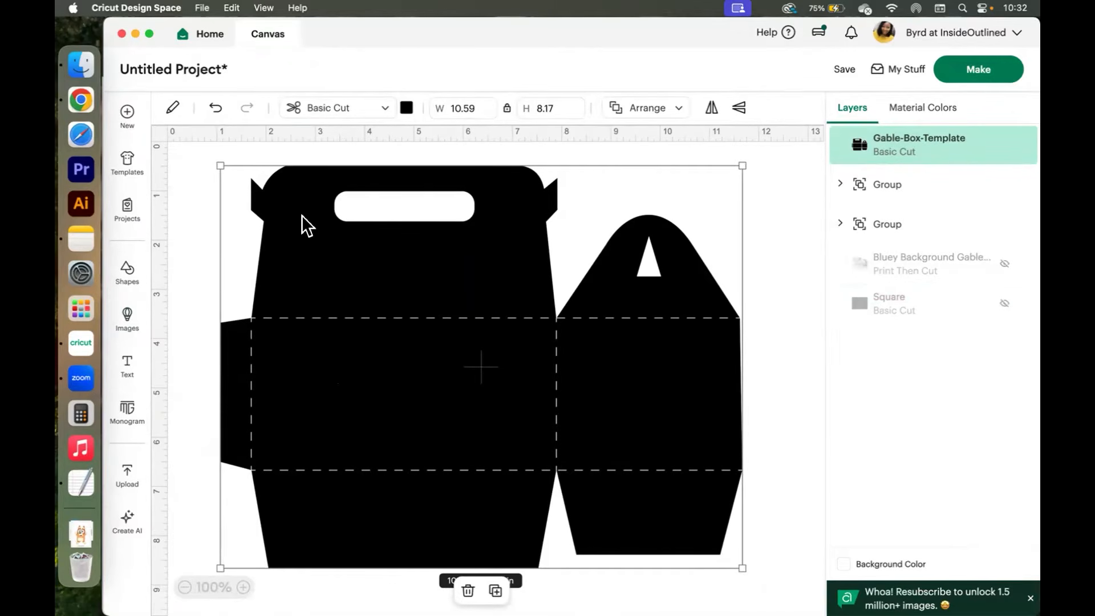
Use Contour to hide the dashed fold lines, keeping the box outline, handle slot and triangle cutouts.
{"action": "left_click", "coordinate": [171, 107]}
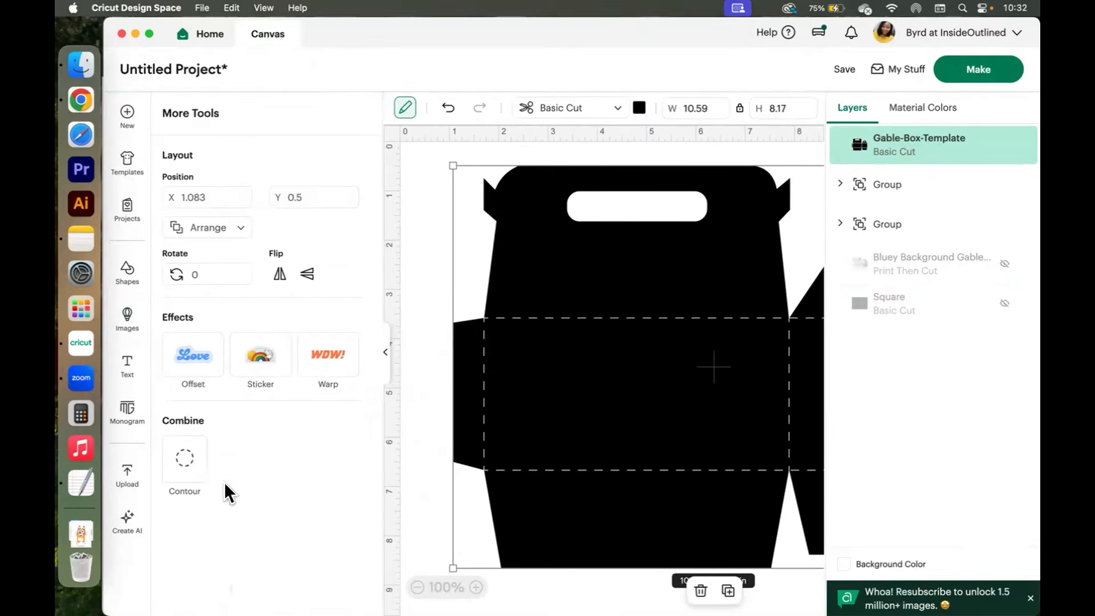
{"action": "left_click", "coordinate": [187, 463]}
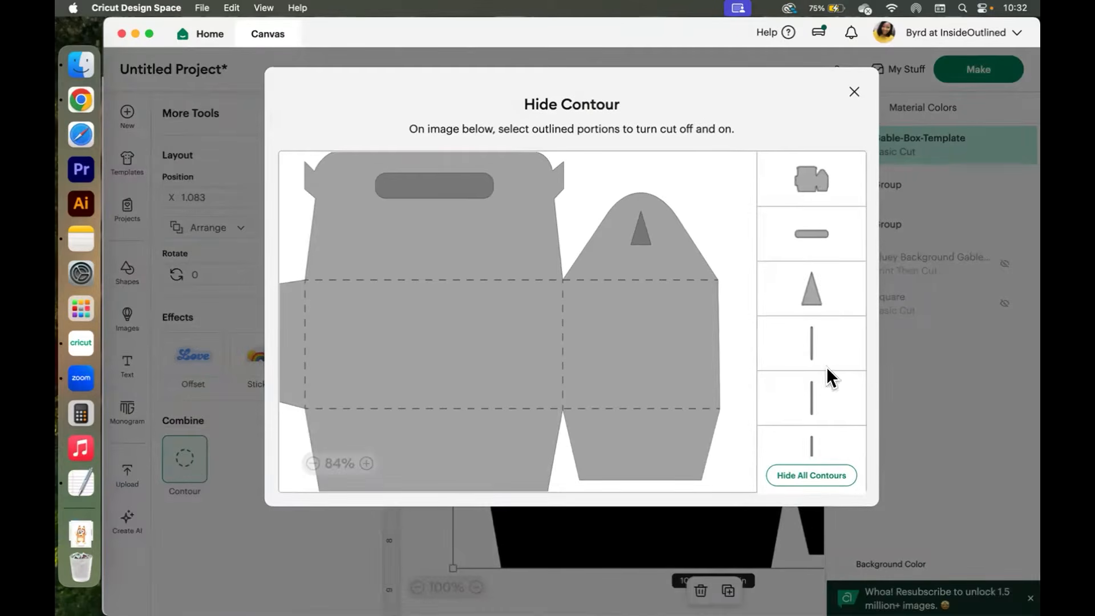
{"action": "left_click", "coordinate": [798, 482]}
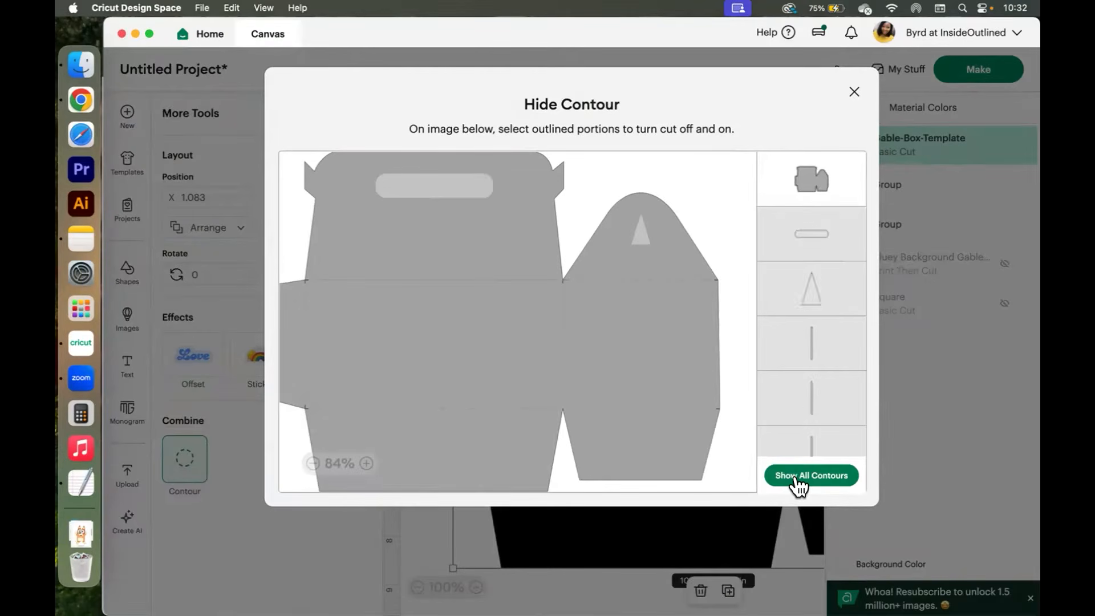
{"action": "left_click", "coordinate": [810, 285]}
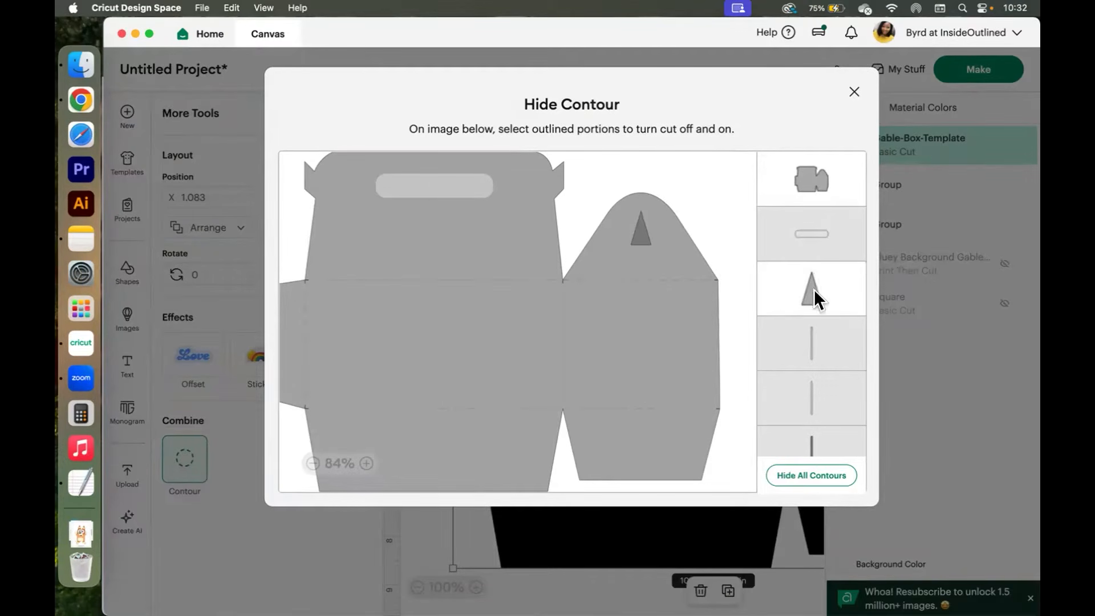
{"action": "left_click", "coordinate": [784, 234]}
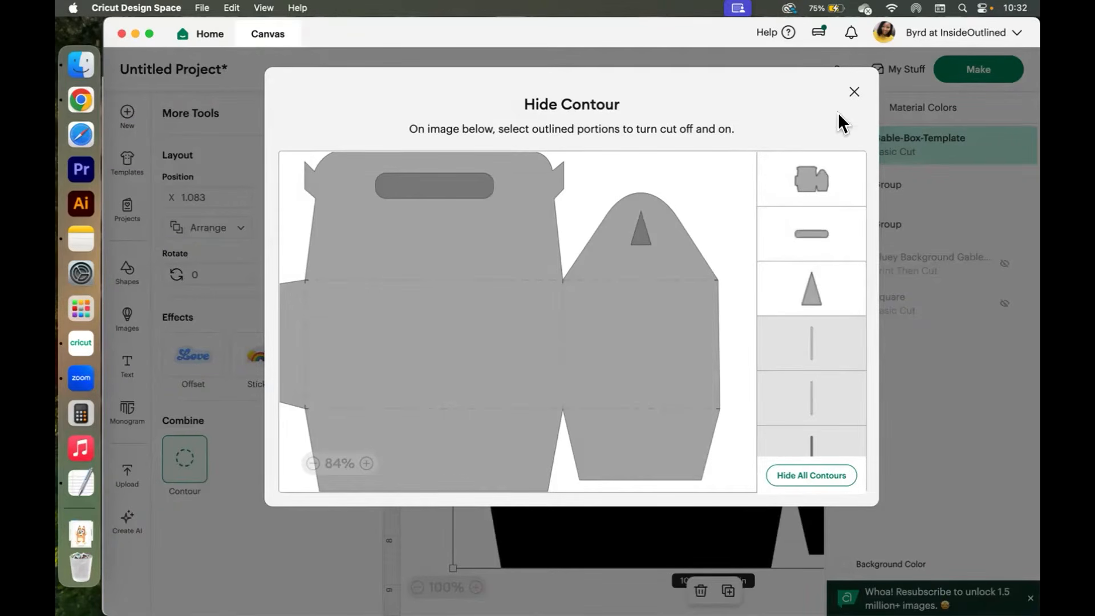
{"action": "left_click", "coordinate": [847, 91]}
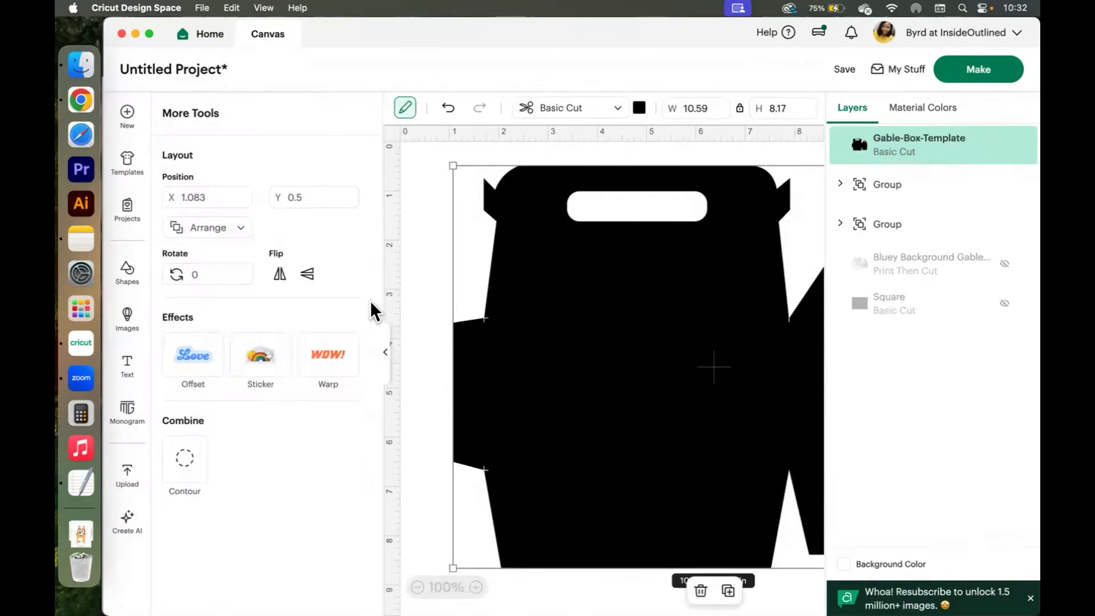
Nudge the template a little further right on the canvas.
{"action": "scroll", "coordinate": [382, 354], "scroll_direction": "right", "scroll_amount": 5}
{"action": "left_click_drag", "start_coordinate": [512, 371], "coordinate": [549, 368]}
{"action": "left_click", "coordinate": [215, 233]}
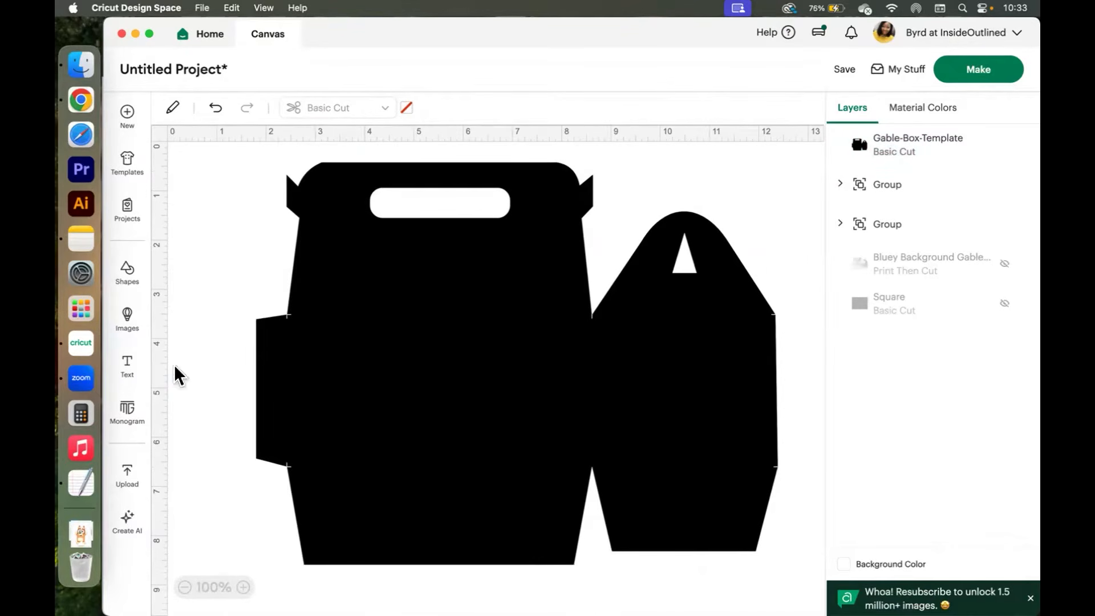
Add a score line, place it on the left glue tab's fold and set its height to 4 in.
{"action": "left_click", "coordinate": [130, 273]}
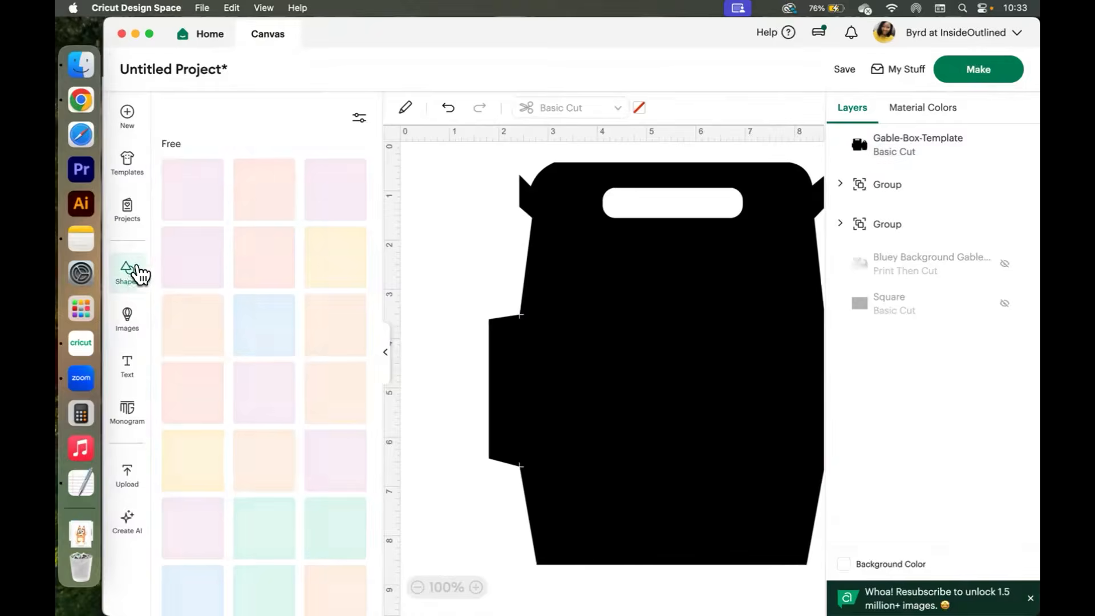
{"action": "left_click", "coordinate": [197, 181]}
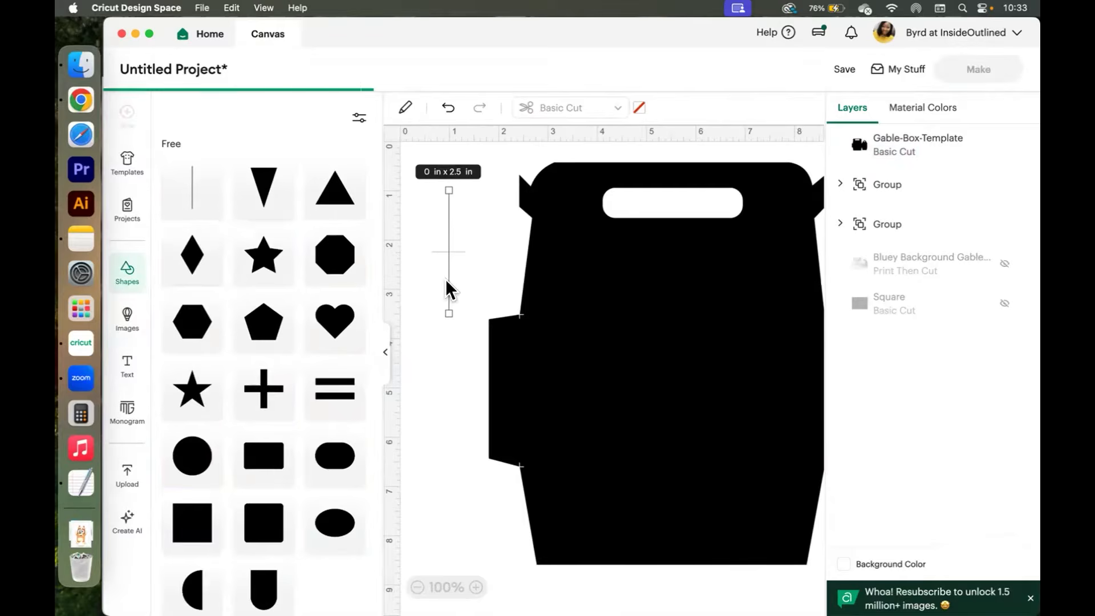
{"action": "left_click", "coordinate": [385, 353]}
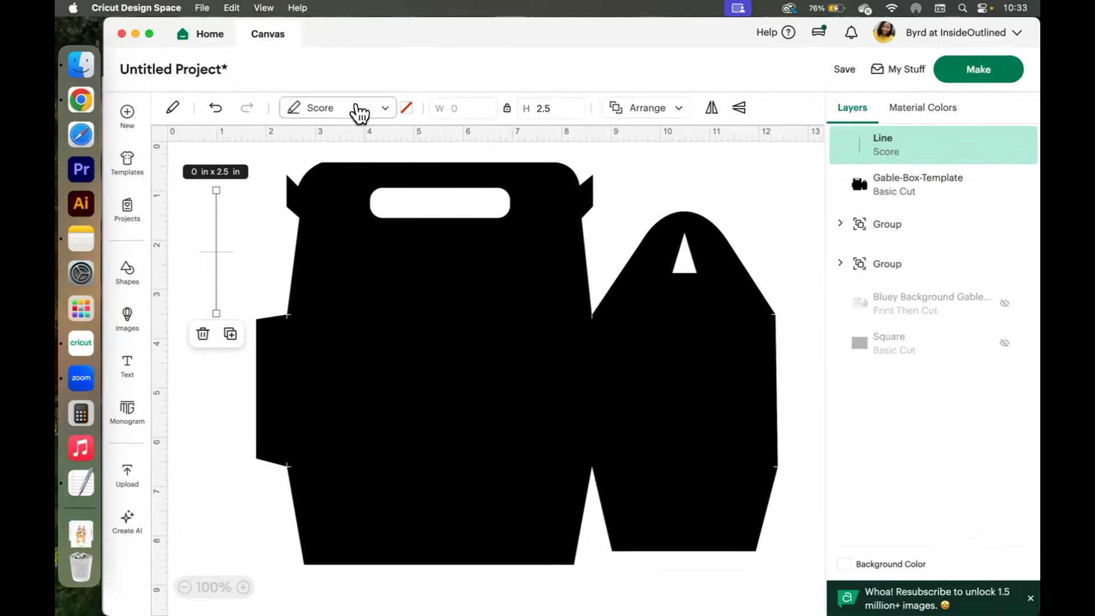
{"action": "left_click_drag", "start_coordinate": [215, 222], "coordinate": [282, 326]}
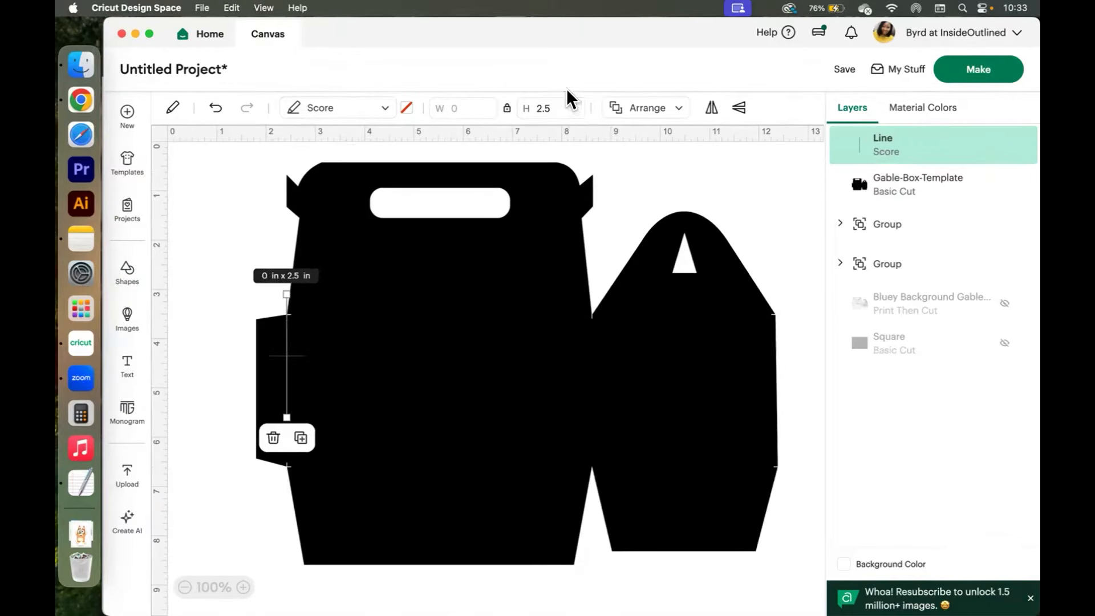
{"action": "left_click", "coordinate": [527, 108]}
{"action": "type", "text": "4"}
{"action": "key", "text": "Return"}
Change the template's color to a light purple.
{"action": "left_click", "coordinate": [240, 478]}
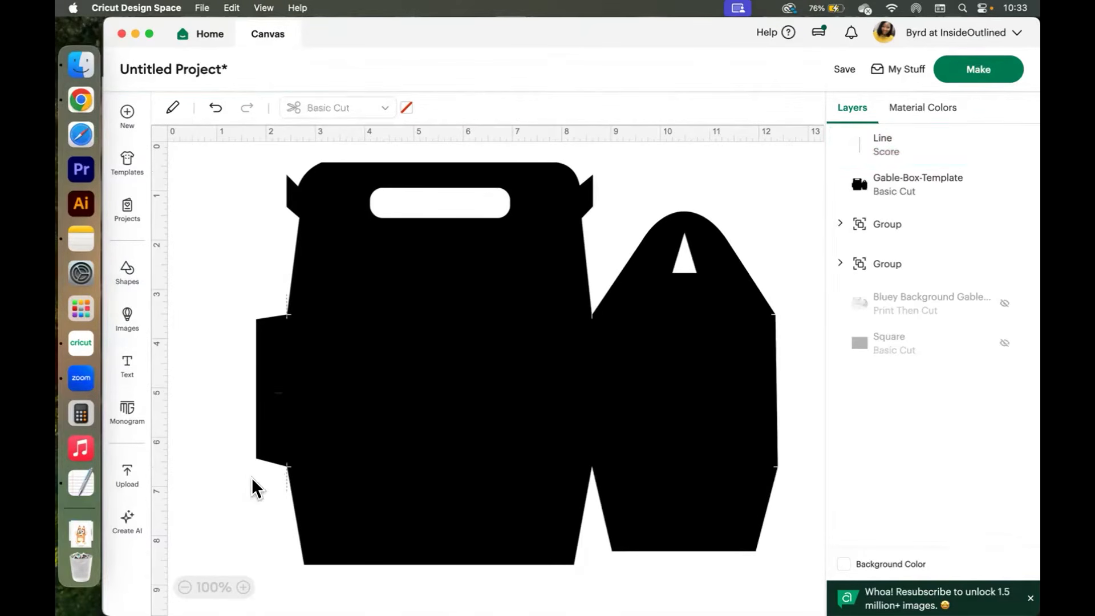
{"action": "left_click", "coordinate": [481, 296]}
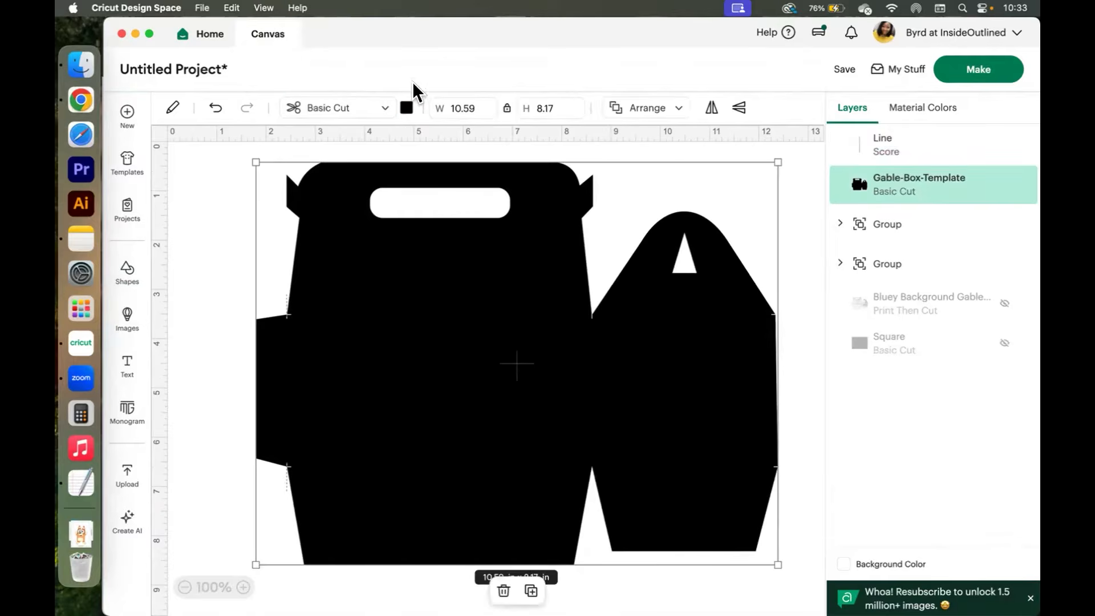
{"action": "left_click", "coordinate": [406, 108]}
{"action": "left_click", "coordinate": [439, 194]}
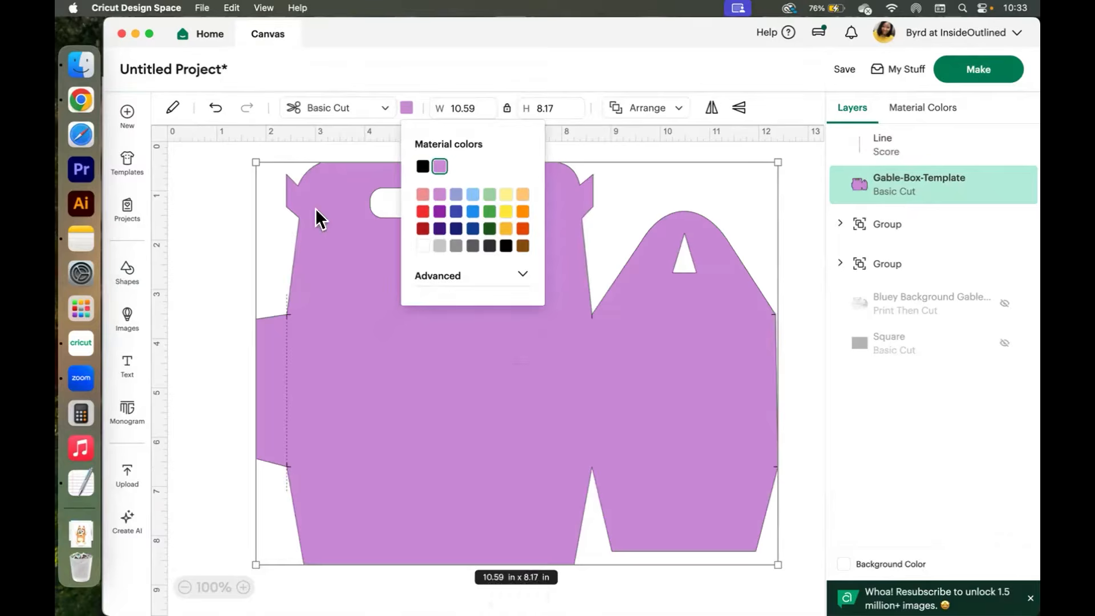
{"action": "left_click", "coordinate": [188, 244]}
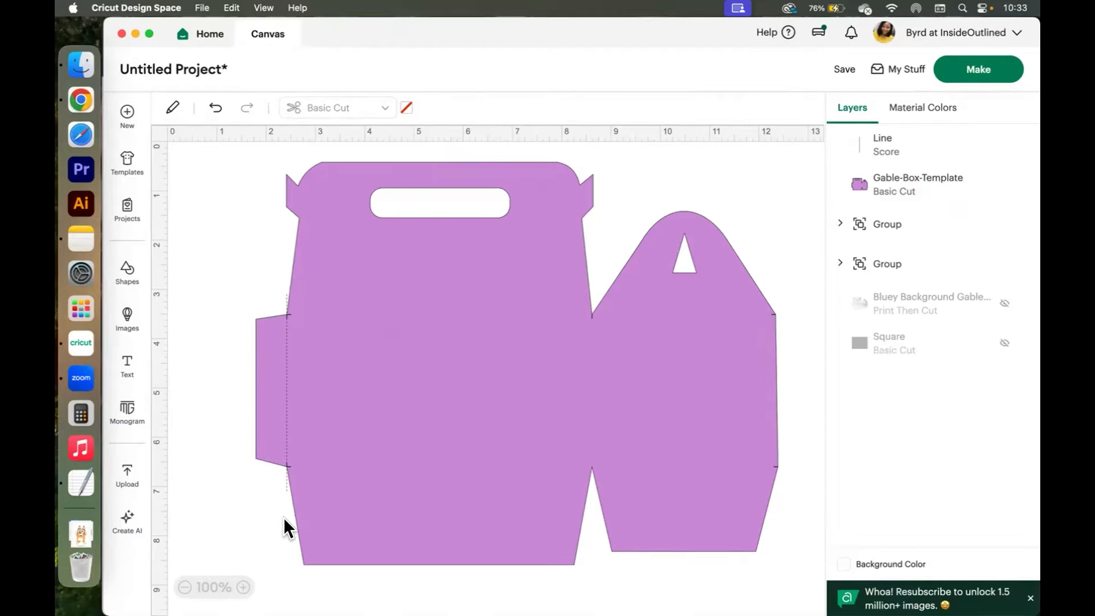
Duplicate the score line and move the copy onto the fold between the front and side panels.
{"action": "left_click", "coordinate": [282, 487]}
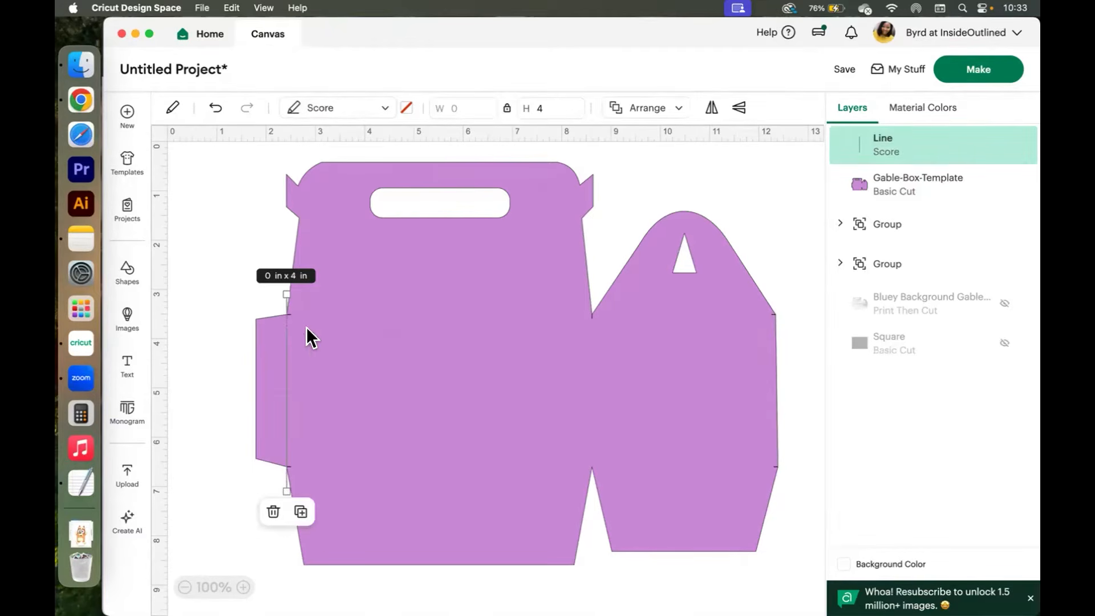
{"action": "right_click", "coordinate": [282, 305]}
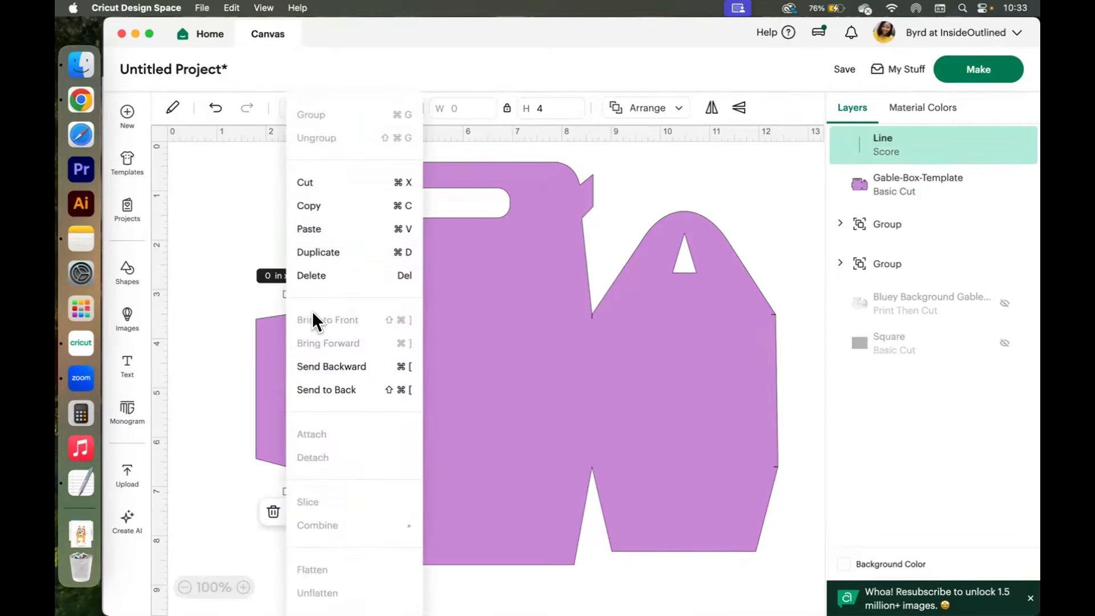
{"action": "left_click", "coordinate": [341, 250]}
{"action": "left_click_drag", "start_coordinate": [311, 391], "coordinate": [587, 354]}
Duplicate the selected score line.
{"action": "left_click", "coordinate": [391, 325]}
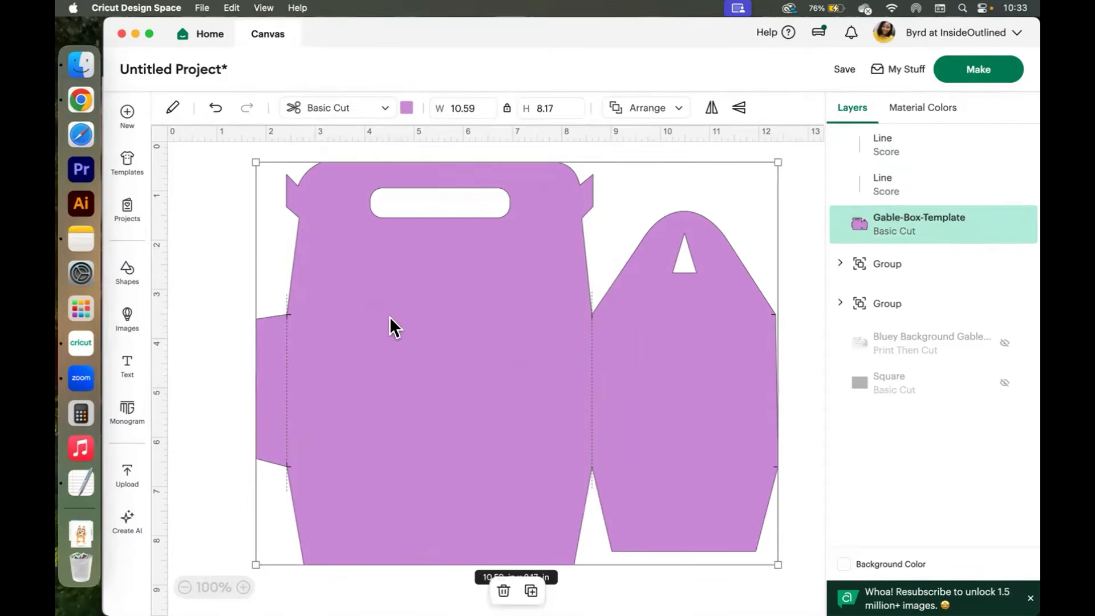
{"action": "left_click", "coordinate": [911, 144]}
{"action": "right_click", "coordinate": [914, 141]}
{"action": "left_click", "coordinate": [811, 255]}
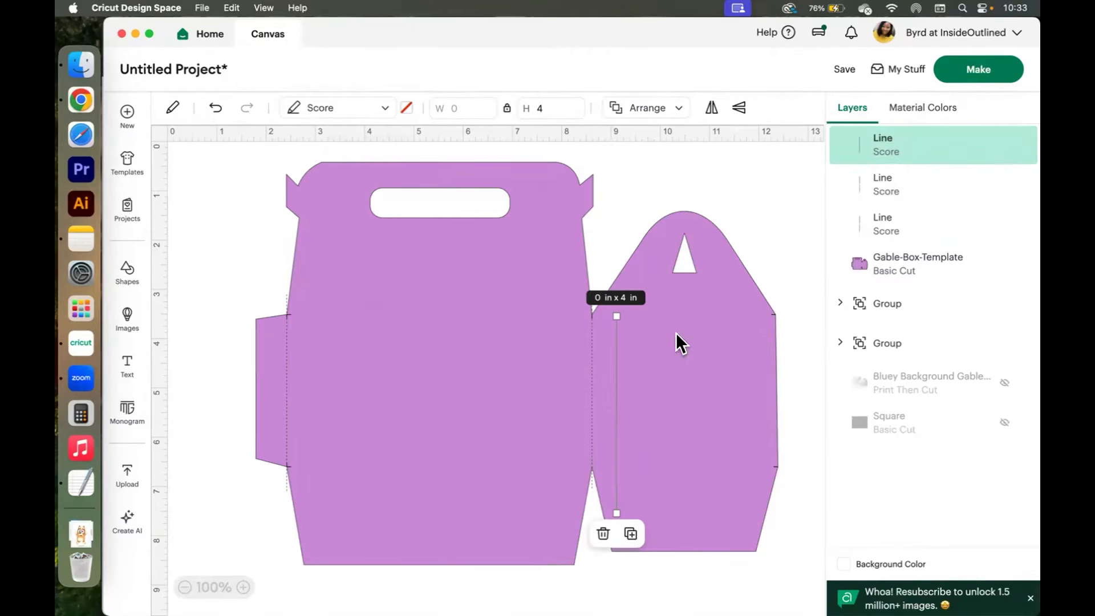
Rotate the new score line 90° and move it onto the horizontal fold across the top of the front and side panels.
{"action": "left_click", "coordinate": [171, 108]}
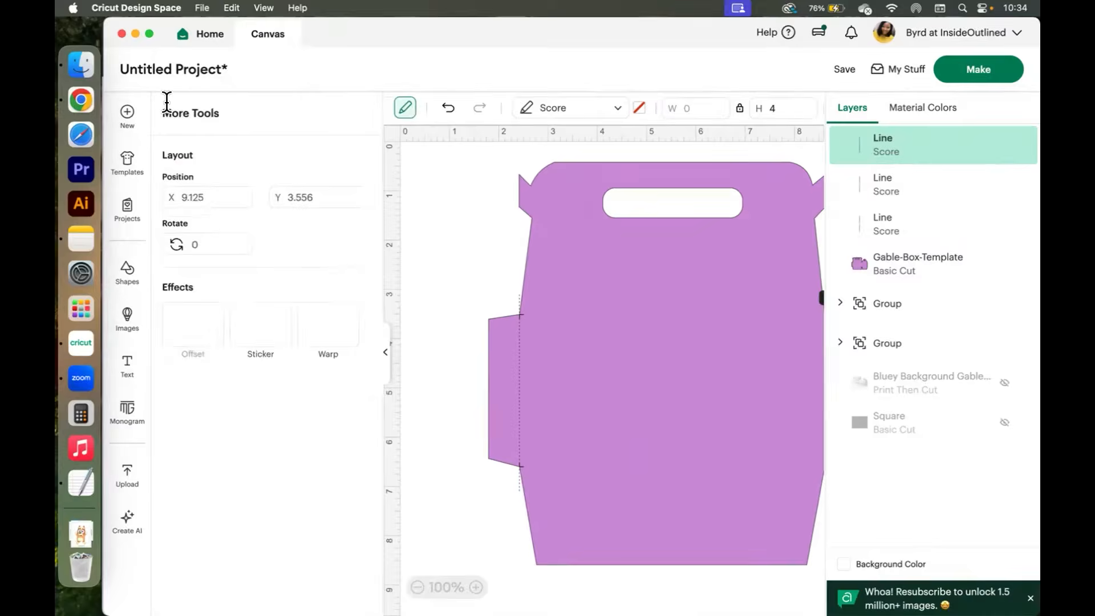
{"action": "left_click", "coordinate": [183, 275]}
{"action": "type", "text": "9"}
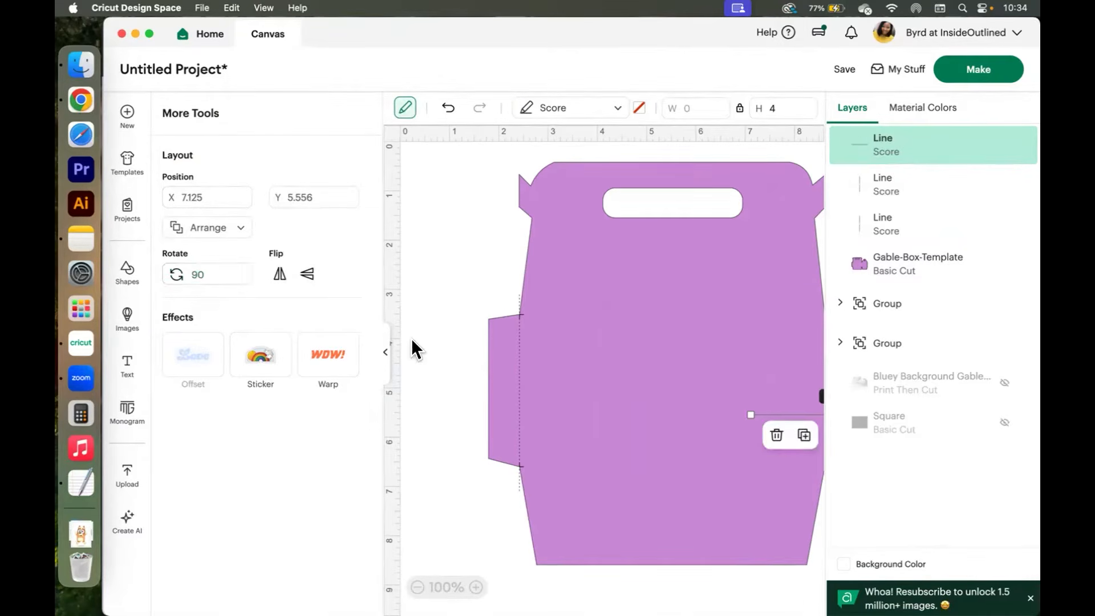
{"action": "left_click", "coordinate": [385, 356]}
{"action": "left_click_drag", "start_coordinate": [650, 414], "coordinate": [401, 311]}
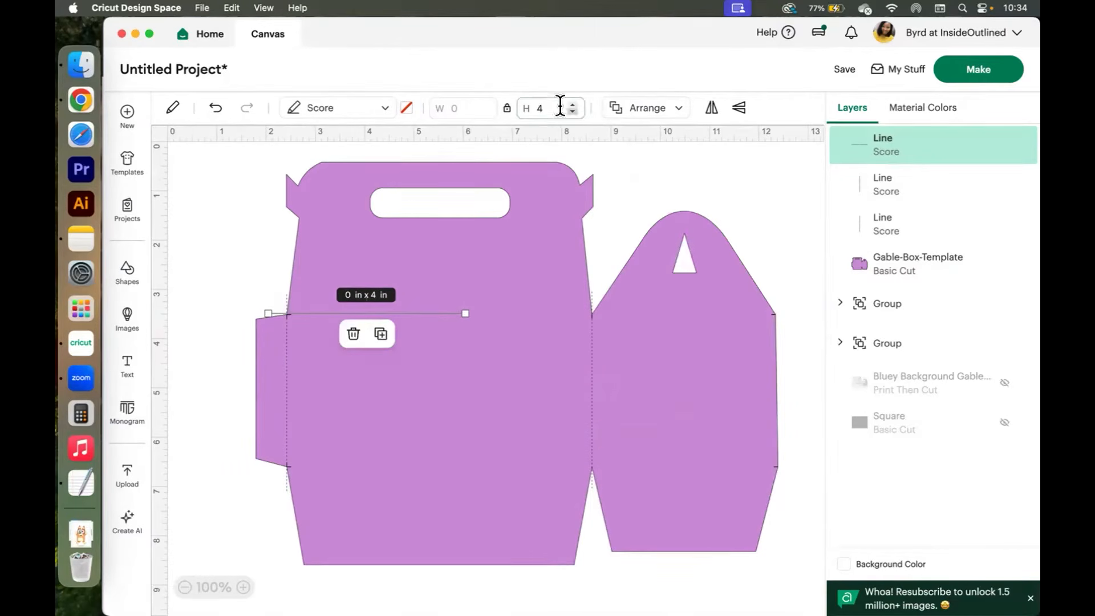
Set the horizontal score line's length to 10.4 in.
{"action": "type", "text": "104"}
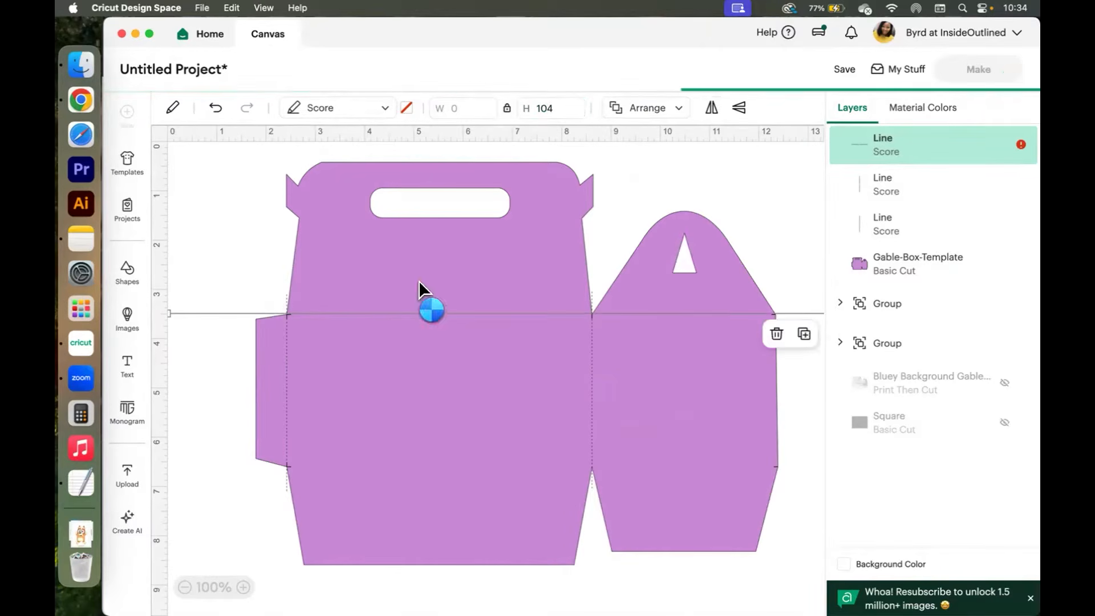
{"action": "left_click", "coordinate": [731, 180]}
{"action": "scroll", "coordinate": [607, 405], "scroll_direction": "right", "scroll_amount": 5}
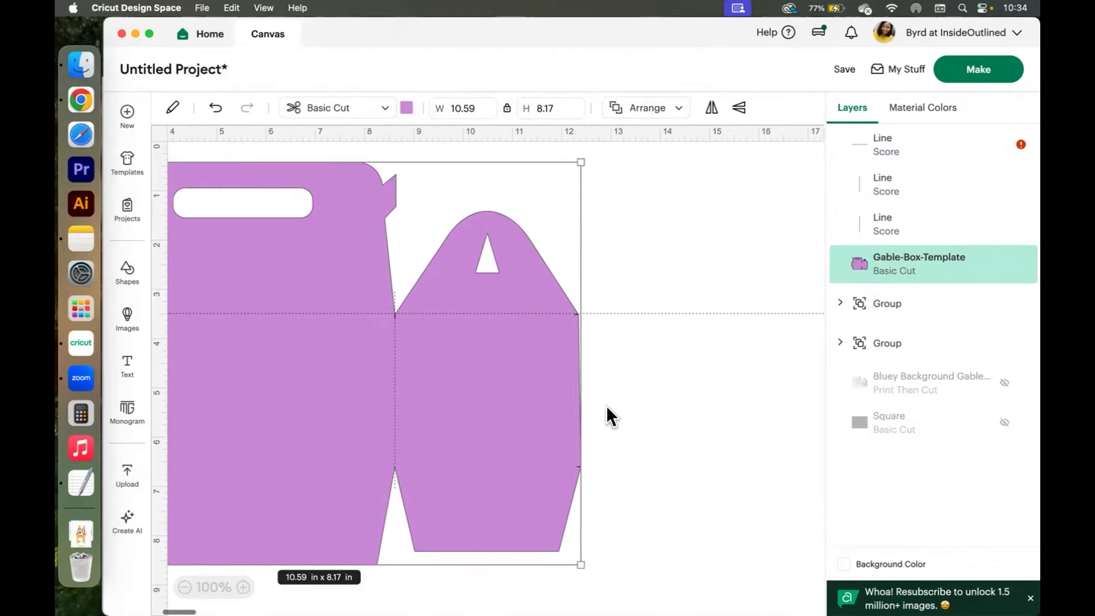
{"action": "left_click", "coordinate": [689, 312]}
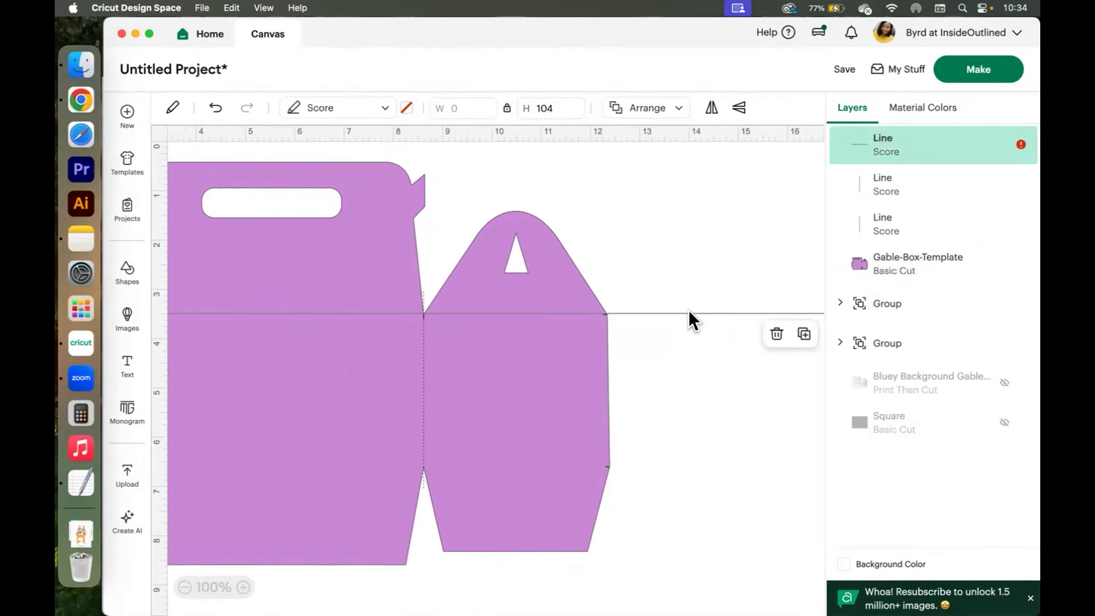
{"action": "left_click", "coordinate": [545, 109]}
{"action": "type", "text": "."}
{"action": "key", "text": "Return"}
{"action": "scroll", "coordinate": [648, 279], "scroll_direction": "left", "scroll_amount": 5}
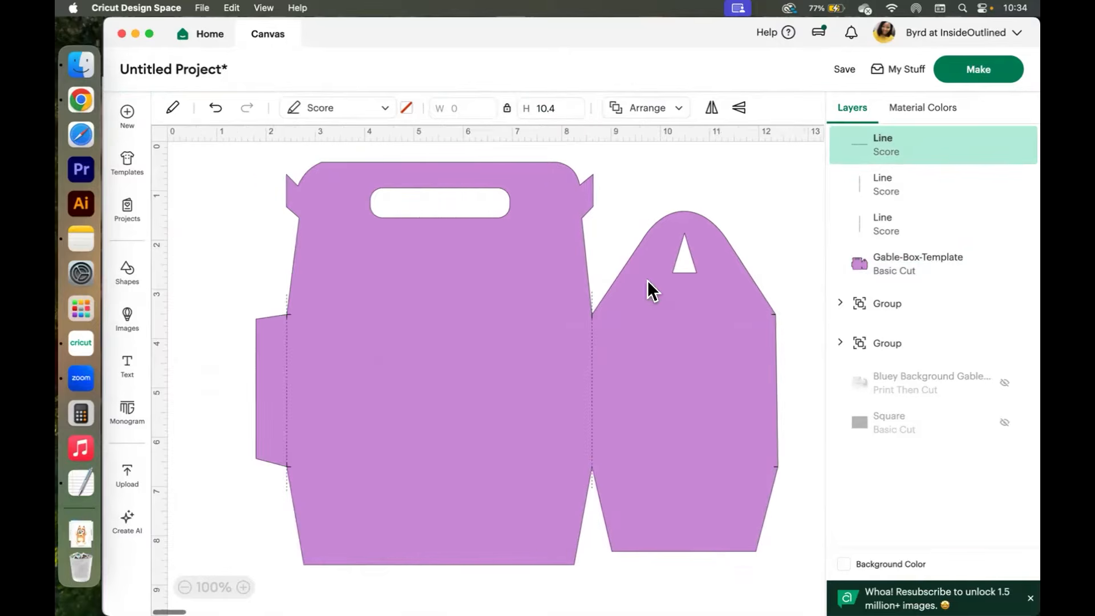
Set the horizontal score line's X position to 3.
{"action": "left_click", "coordinate": [761, 183]}
{"action": "left_click", "coordinate": [895, 152]}
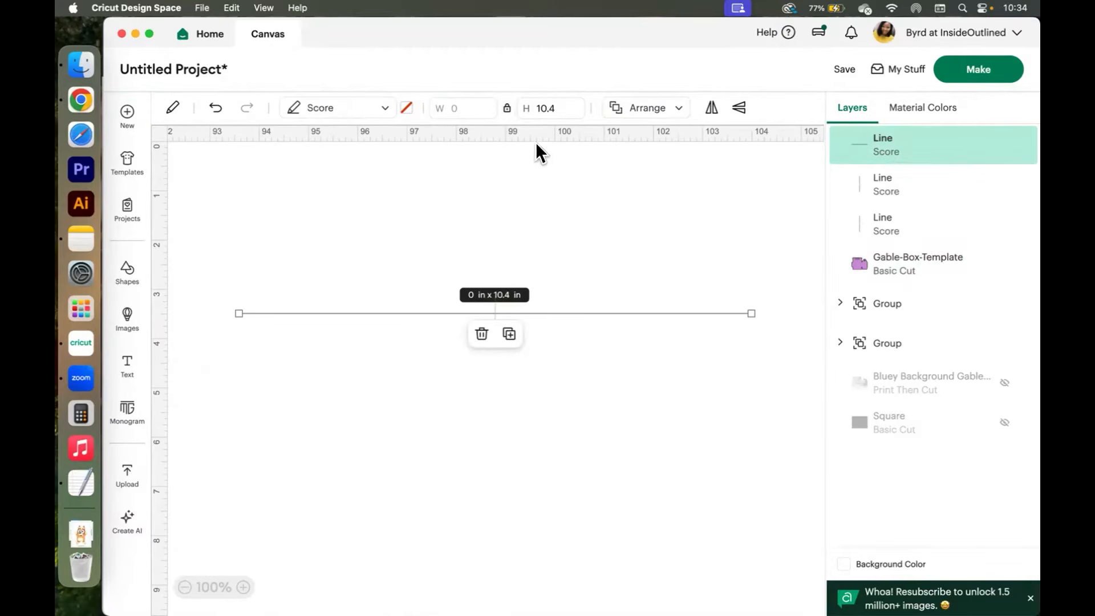
{"action": "left_click", "coordinate": [172, 107]}
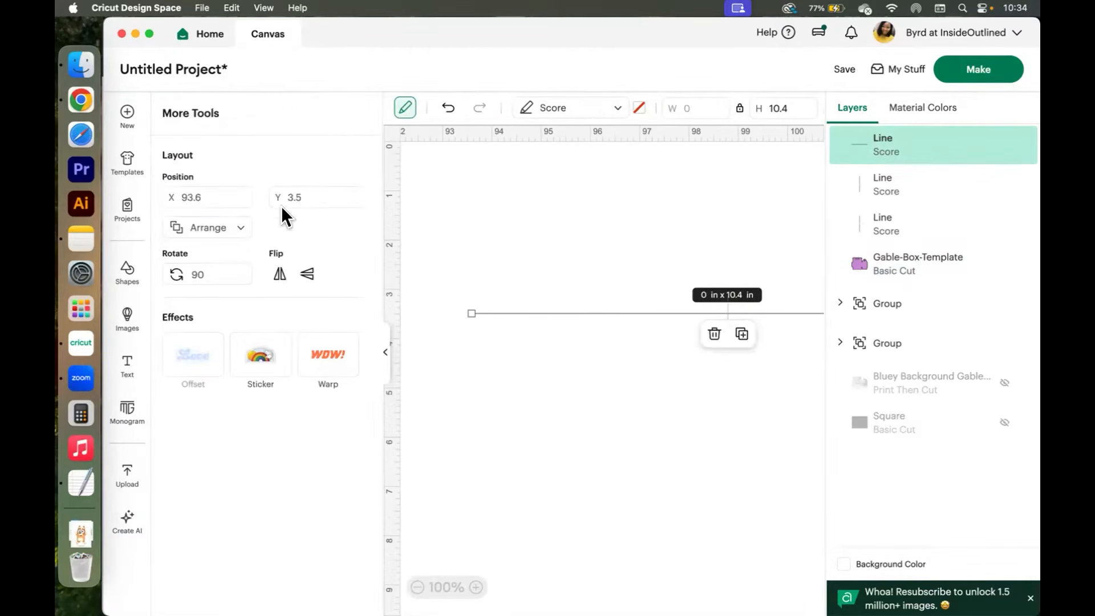
{"action": "left_click", "coordinate": [199, 195]}
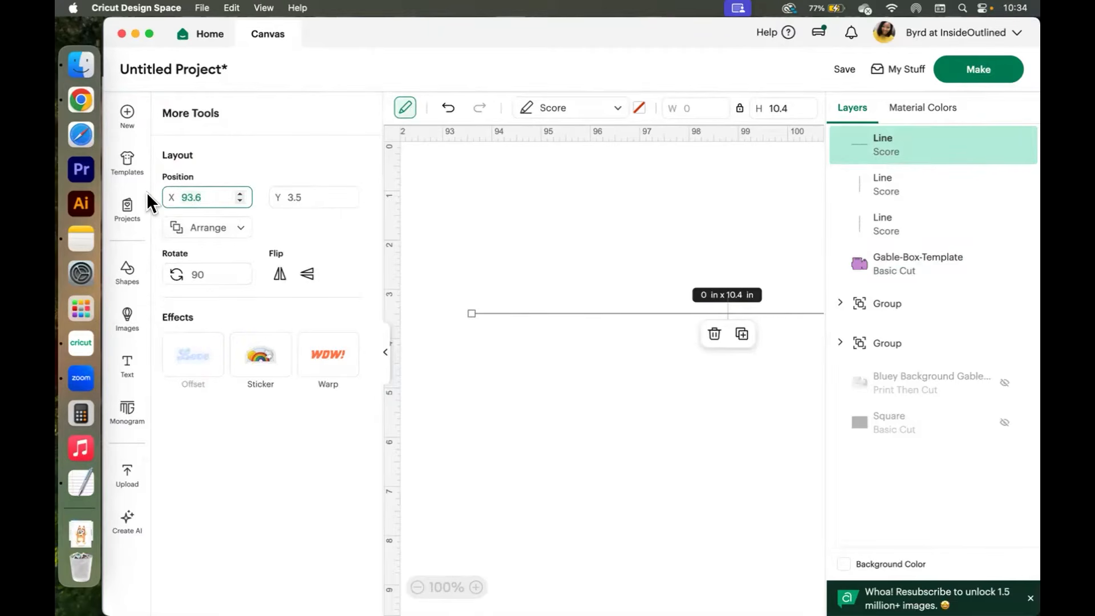
{"action": "type", "text": "3"}
{"action": "key", "text": "Return"}
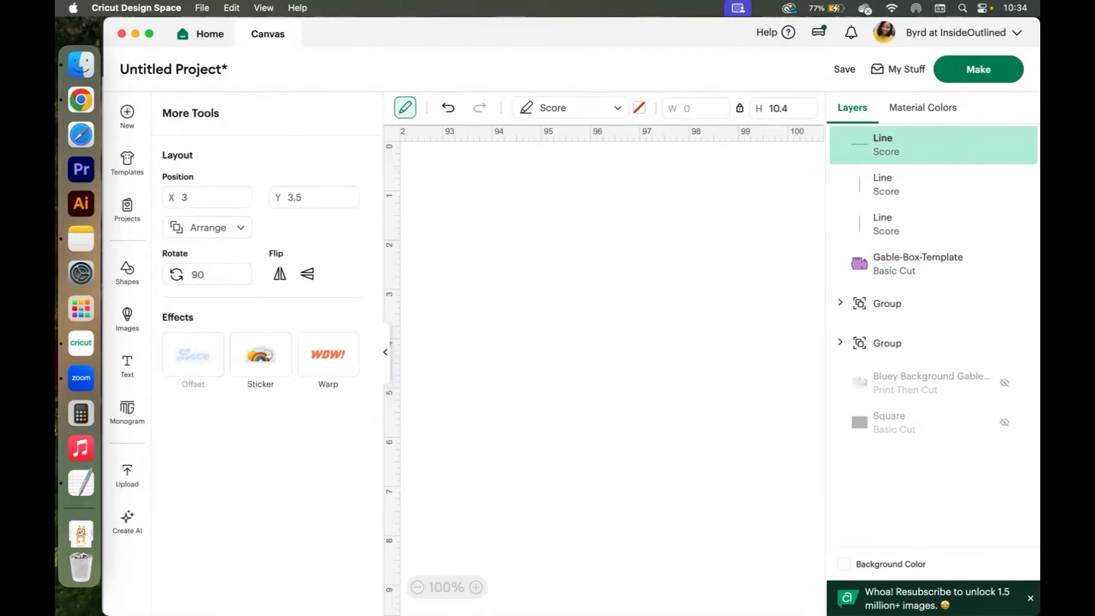
{"action": "left_click", "coordinate": [384, 353]}
{"action": "scroll", "coordinate": [639, 477], "scroll_direction": "left", "scroll_amount": 15}
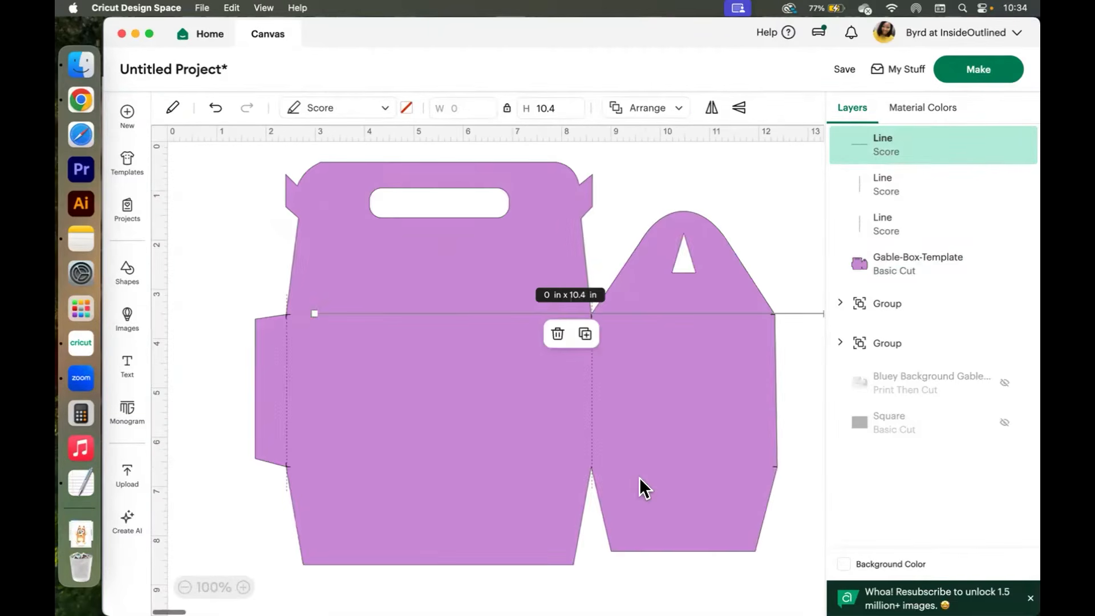
Shift the horizontal score line left to meet the fold and set its length to 10.2 in.
{"action": "left_click", "coordinate": [806, 334]}
{"action": "left_click_drag", "start_coordinate": [803, 312], "coordinate": [762, 310]}
{"action": "left_click", "coordinate": [788, 192]}
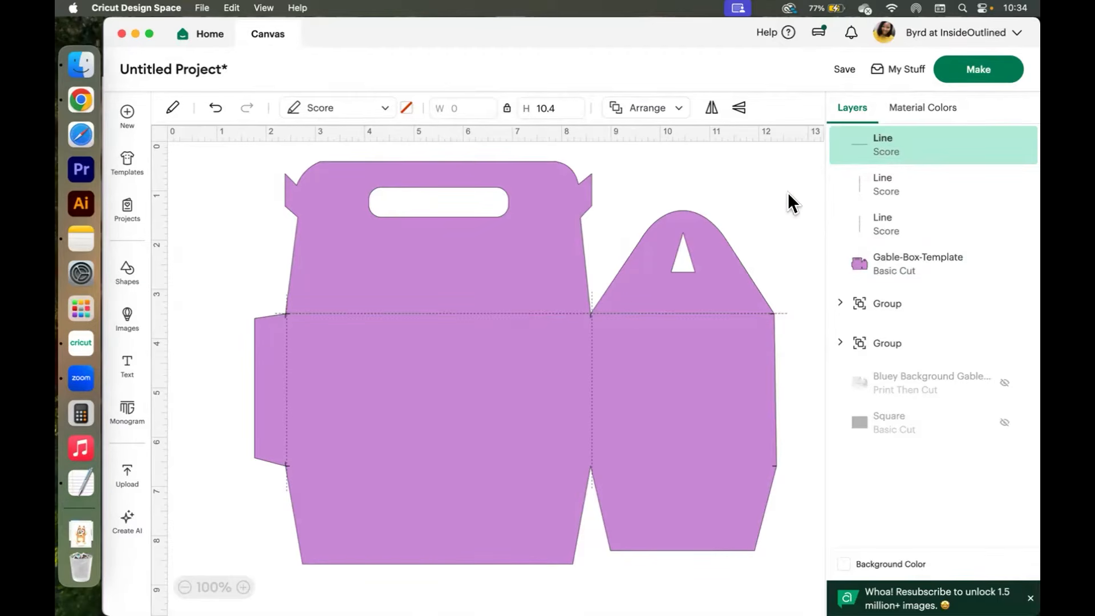
{"action": "left_click", "coordinate": [774, 312]}
{"action": "left_click", "coordinate": [551, 108]}
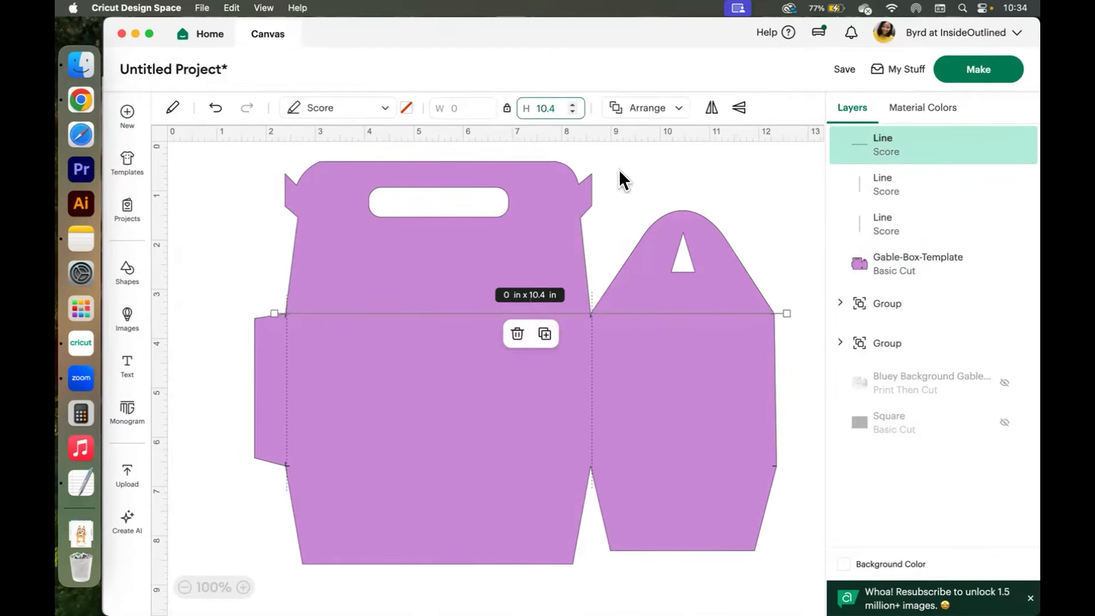
{"action": "key", "text": "BackSpace"}
{"action": "key", "text": "BackSpace"}
{"action": "key", "text": "Return"}
{"action": "left_click", "coordinate": [544, 106]}
{"action": "type", "text": ".2"}
{"action": "key", "text": "Return"}
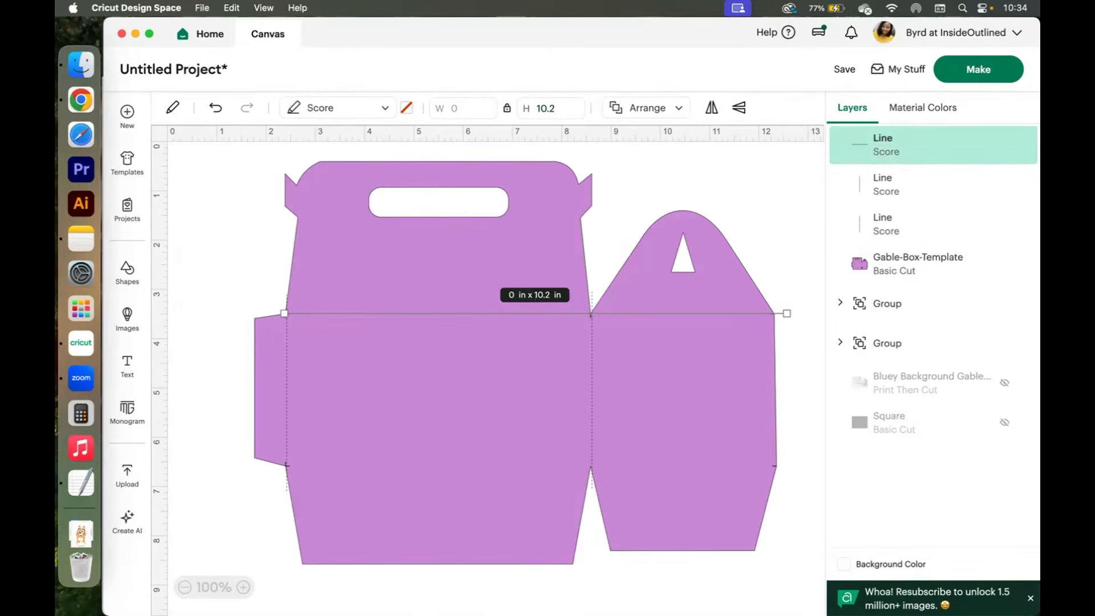
{"action": "left_click", "coordinate": [798, 197]}
{"action": "left_click", "coordinate": [779, 312]}
{"action": "left_click", "coordinate": [800, 246]}
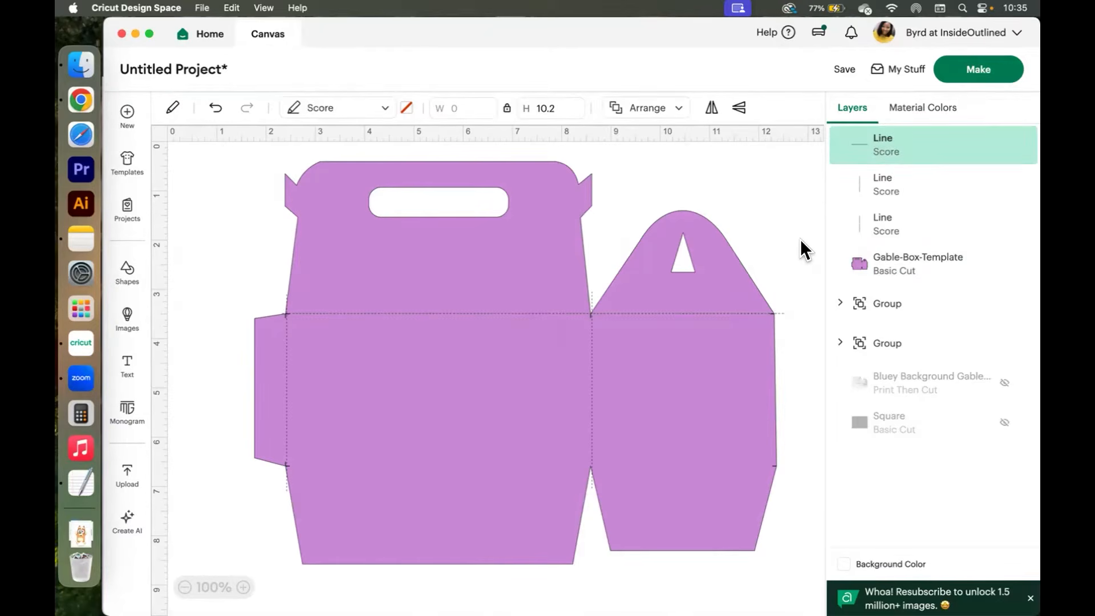
Copy the horizontal score line and place the copy on the lower fold across the panels.
{"action": "left_click", "coordinate": [777, 314]}
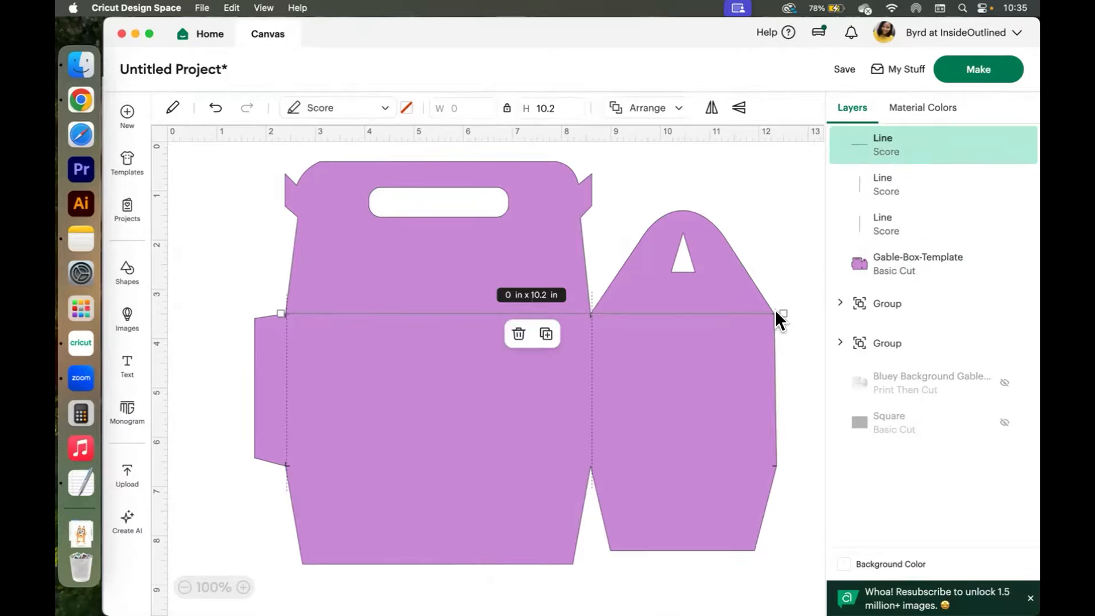
{"action": "key", "text": "super+c"}
{"action": "key", "text": "super+v"}
{"action": "left_click", "coordinate": [645, 160]}
{"action": "left_click", "coordinate": [645, 160]}
{"action": "left_click_drag", "start_coordinate": [645, 159], "coordinate": [734, 460]}
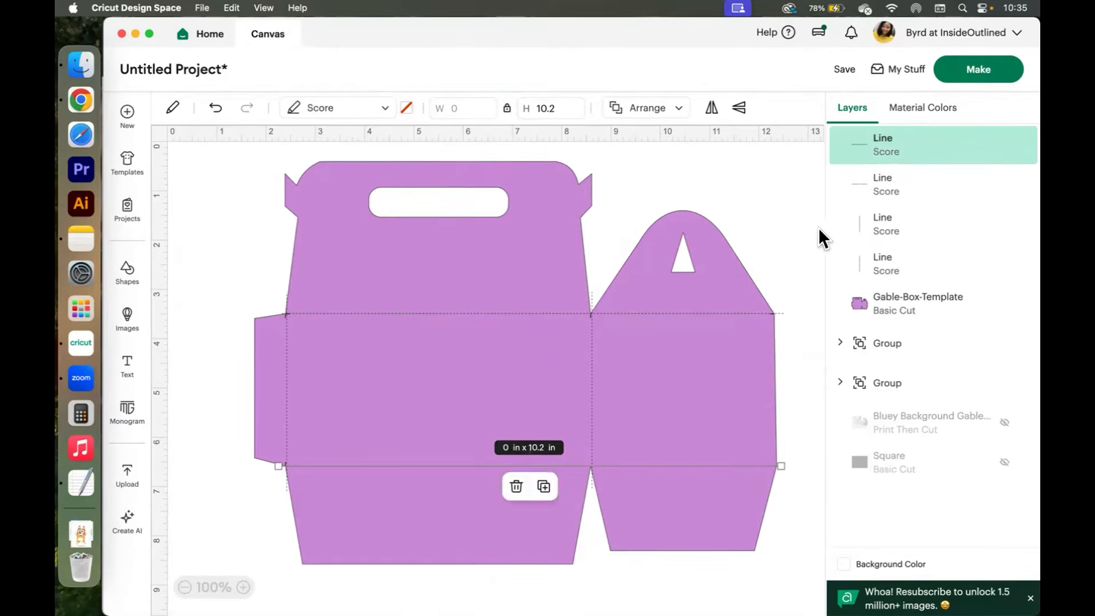
{"action": "left_click", "coordinate": [768, 228]}
{"action": "left_click", "coordinate": [810, 345]}
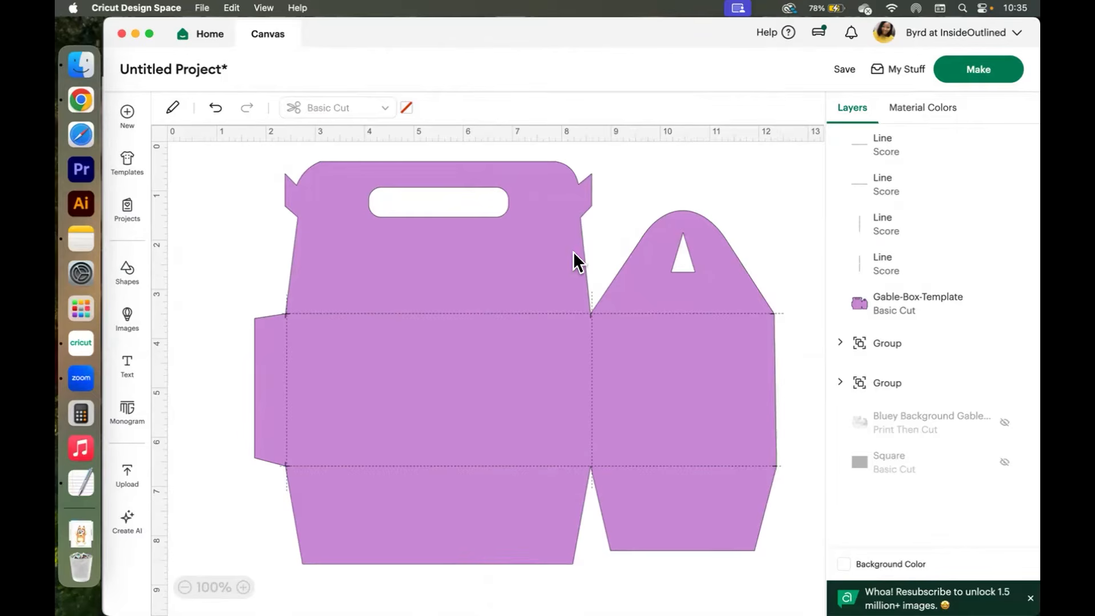
Hide the box template and both character image groups.
{"action": "left_click", "coordinate": [1000, 302]}
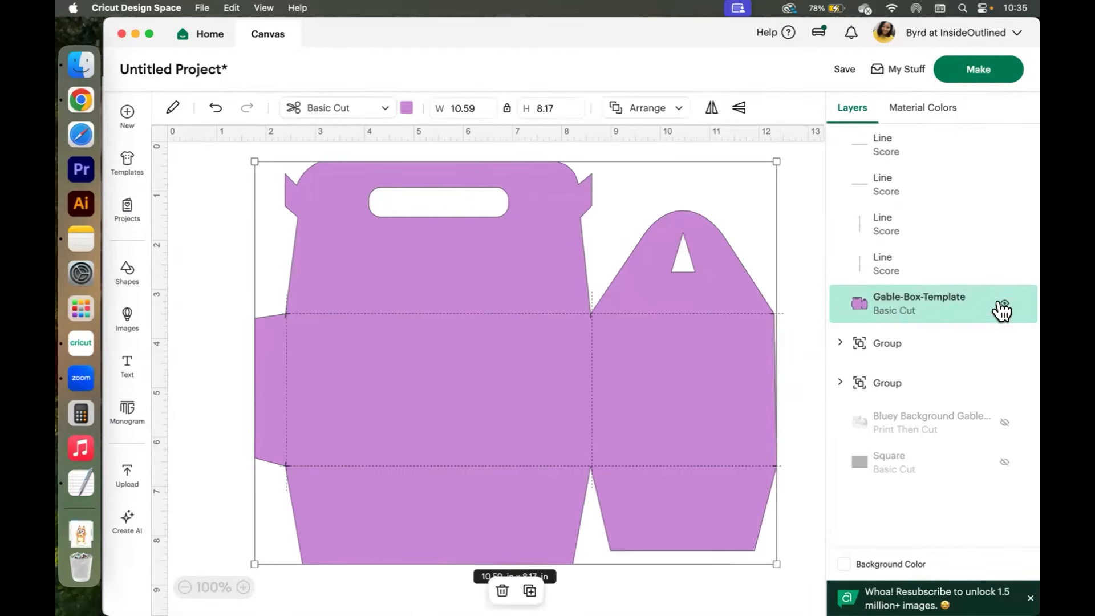
{"action": "left_click", "coordinate": [1001, 305]}
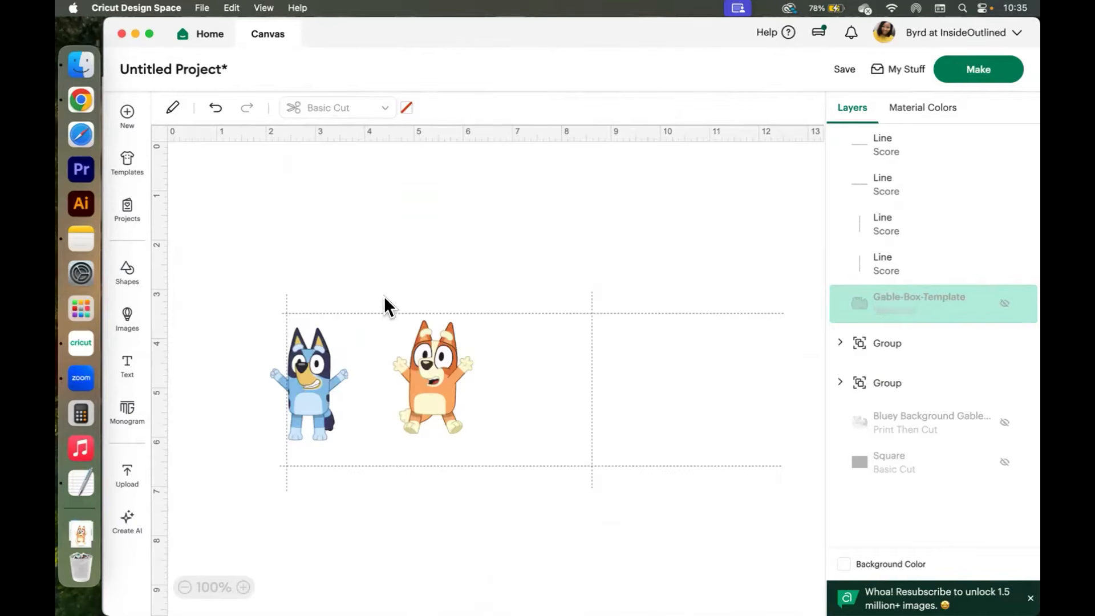
{"action": "left_click", "coordinate": [1003, 342]}
{"action": "left_click", "coordinate": [1002, 382]}
Select all four score lines and attach them together.
{"action": "left_click_drag", "start_coordinate": [240, 247], "coordinate": [787, 556]}
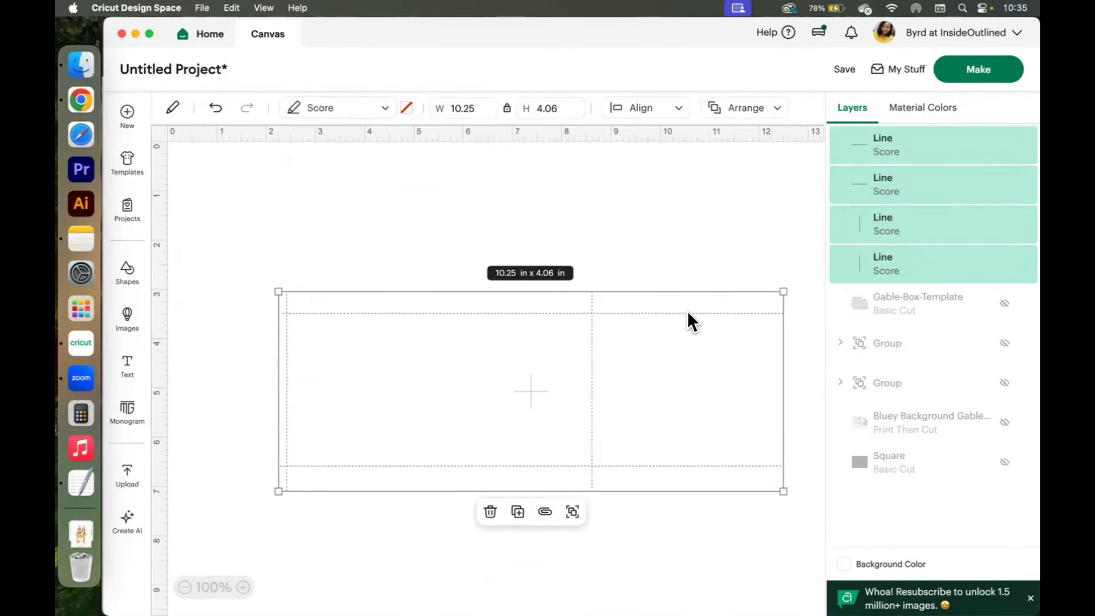
{"action": "right_click", "coordinate": [590, 312]}
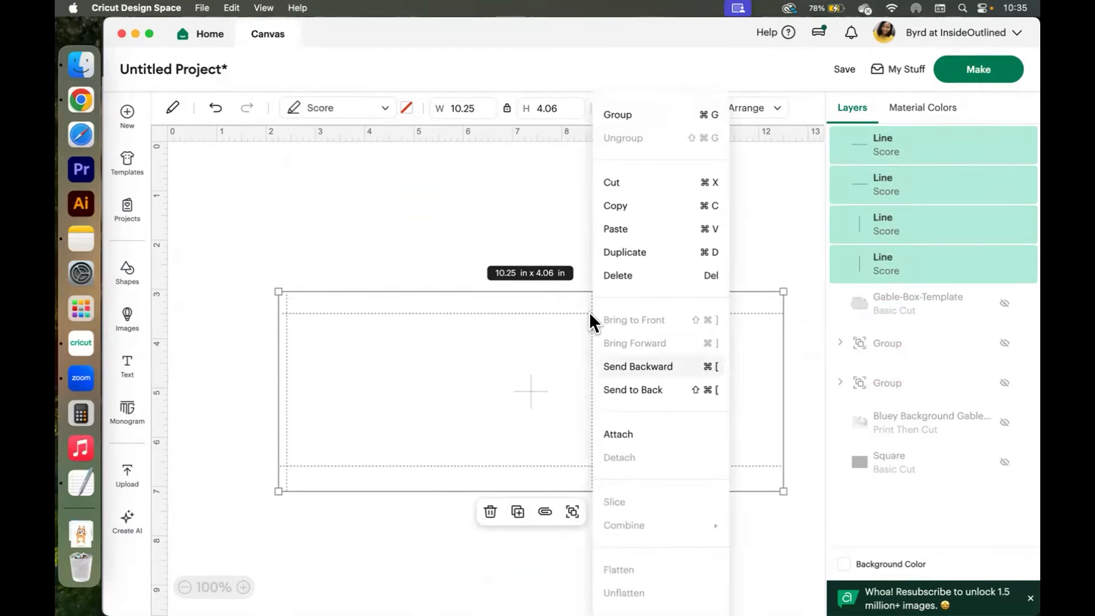
{"action": "left_click", "coordinate": [620, 435]}
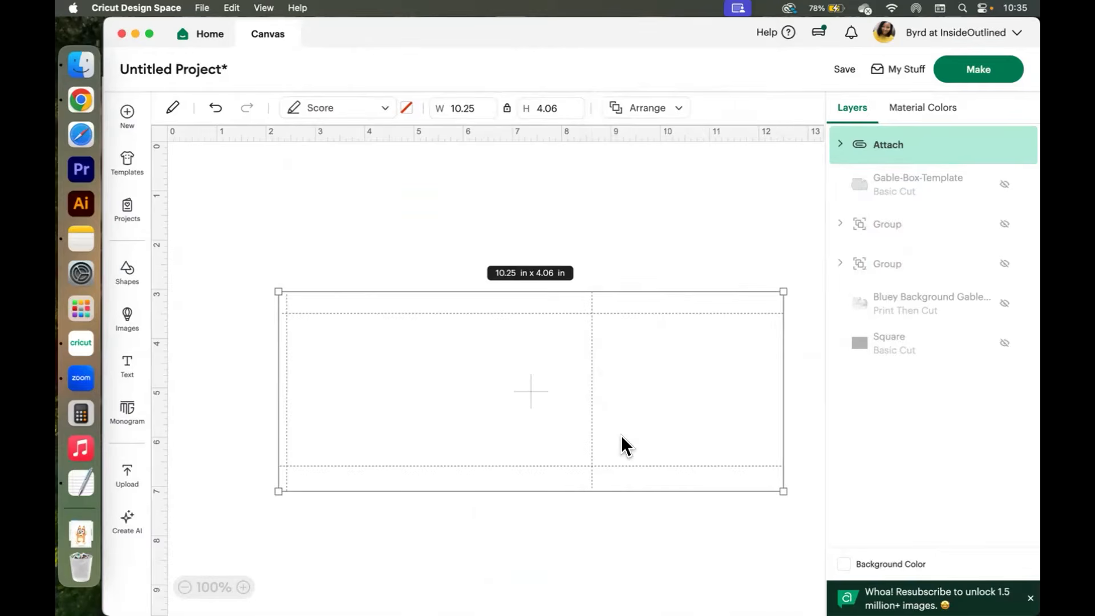
Duplicate the attached score lines and align the copy over the originals.
{"action": "right_click", "coordinate": [586, 310]}
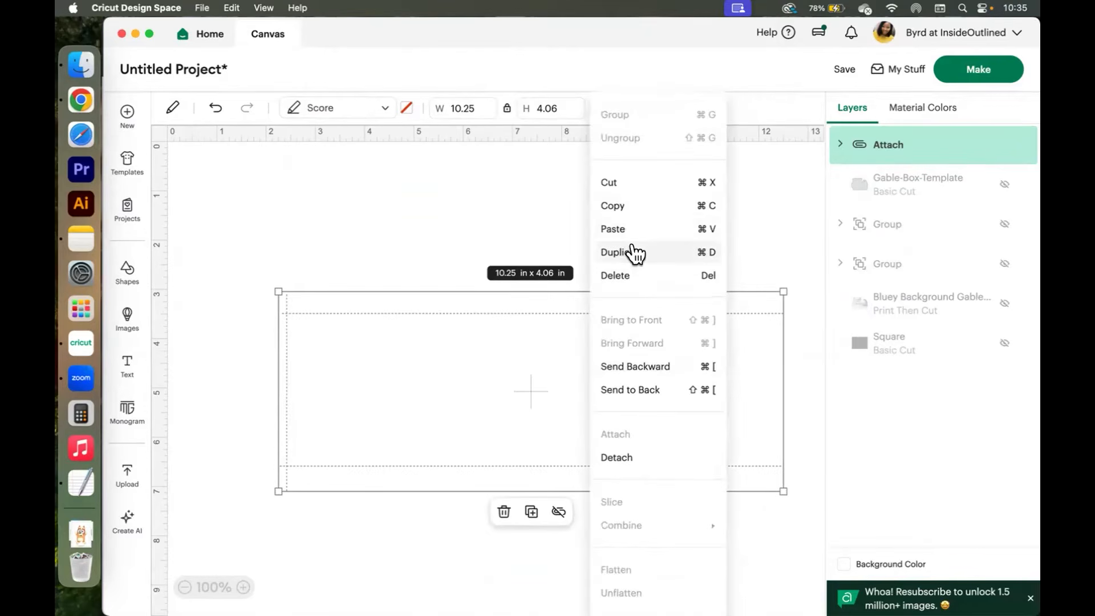
{"action": "left_click", "coordinate": [634, 253]}
{"action": "left_click_drag", "start_coordinate": [620, 336], "coordinate": [604, 309]}
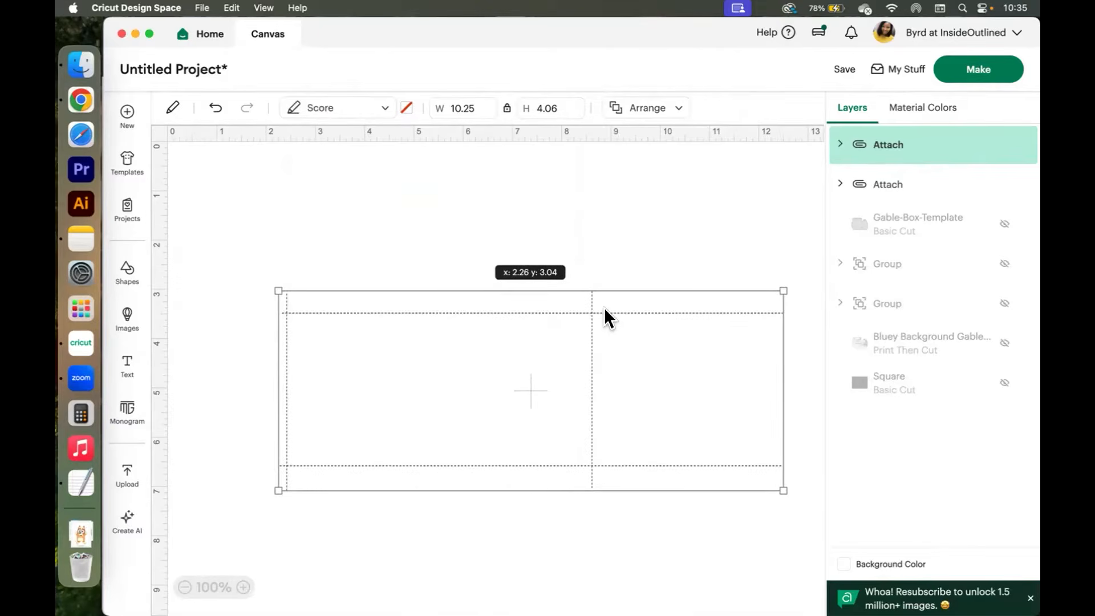
{"action": "left_click", "coordinate": [655, 203]}
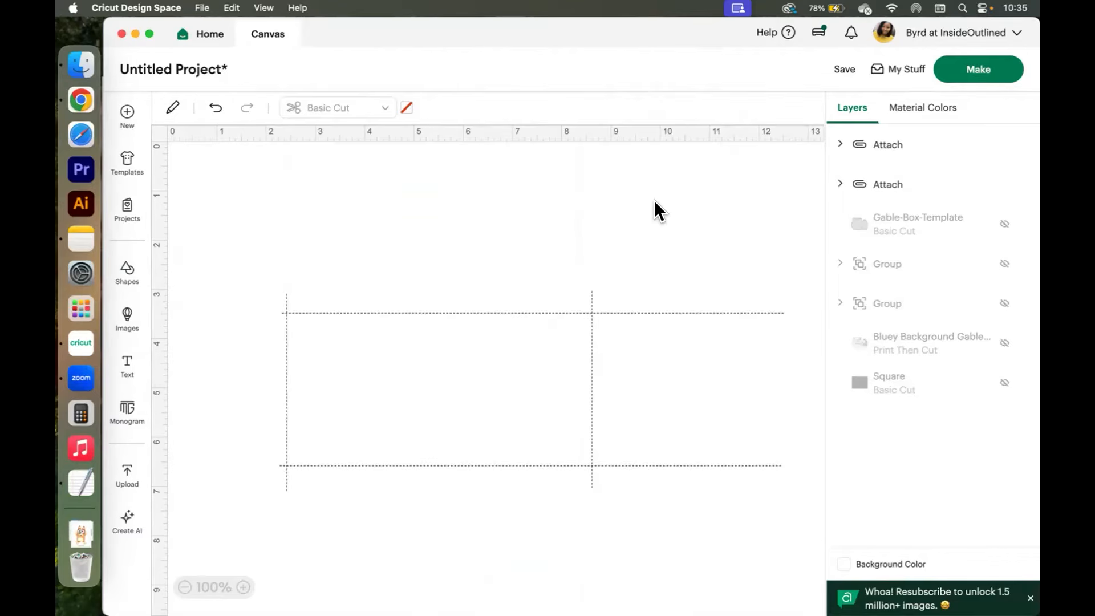
Select both sets of score lines and attach them into one.
{"action": "left_click_drag", "start_coordinate": [294, 216], "coordinate": [763, 471]}
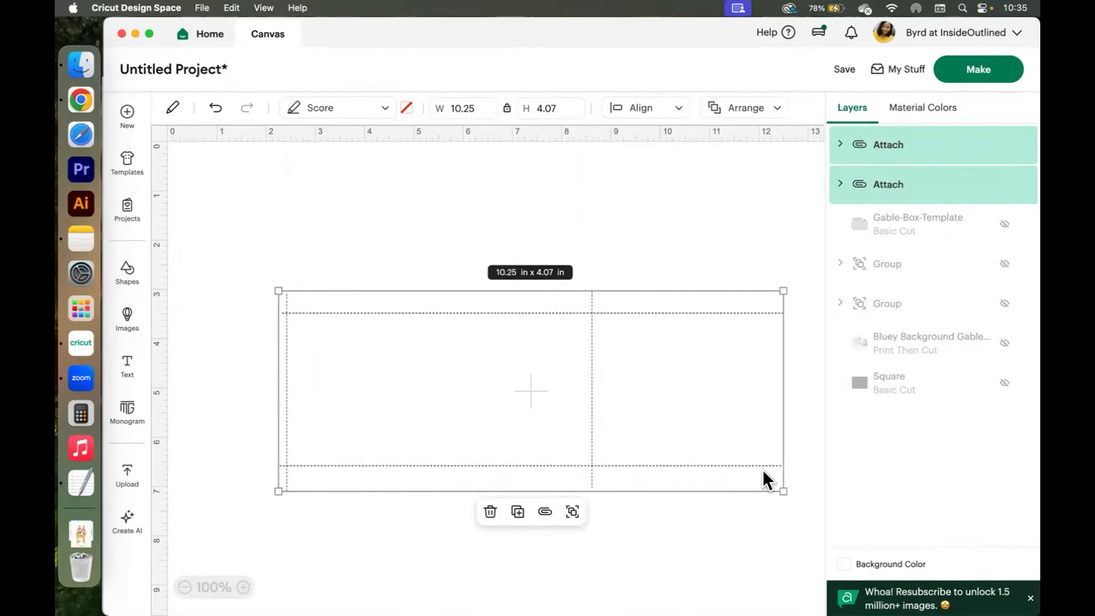
{"action": "right_click", "coordinate": [587, 314]}
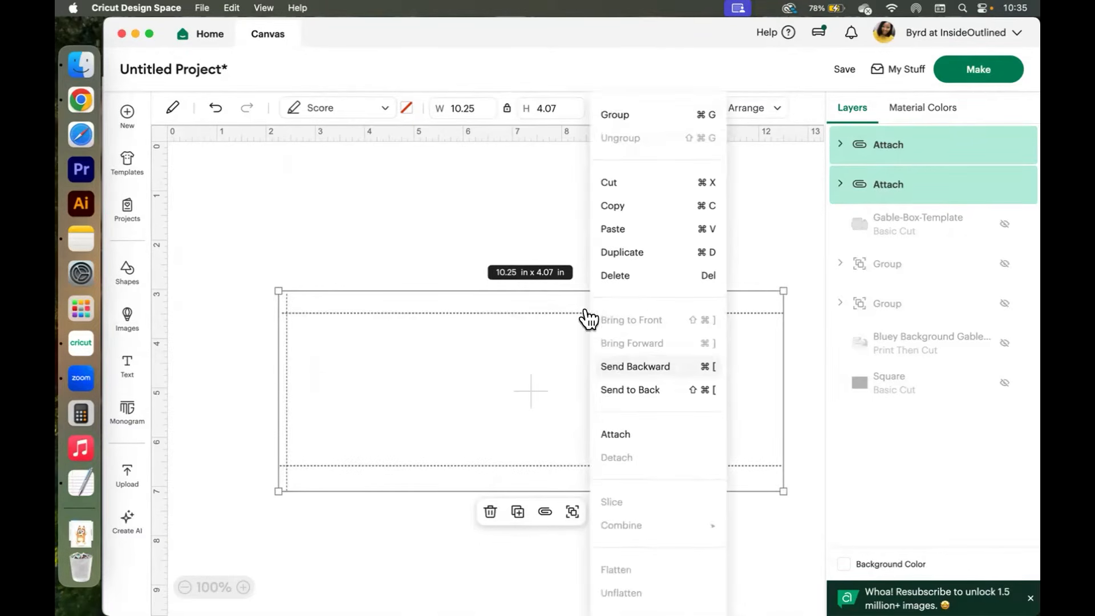
{"action": "left_click", "coordinate": [626, 441]}
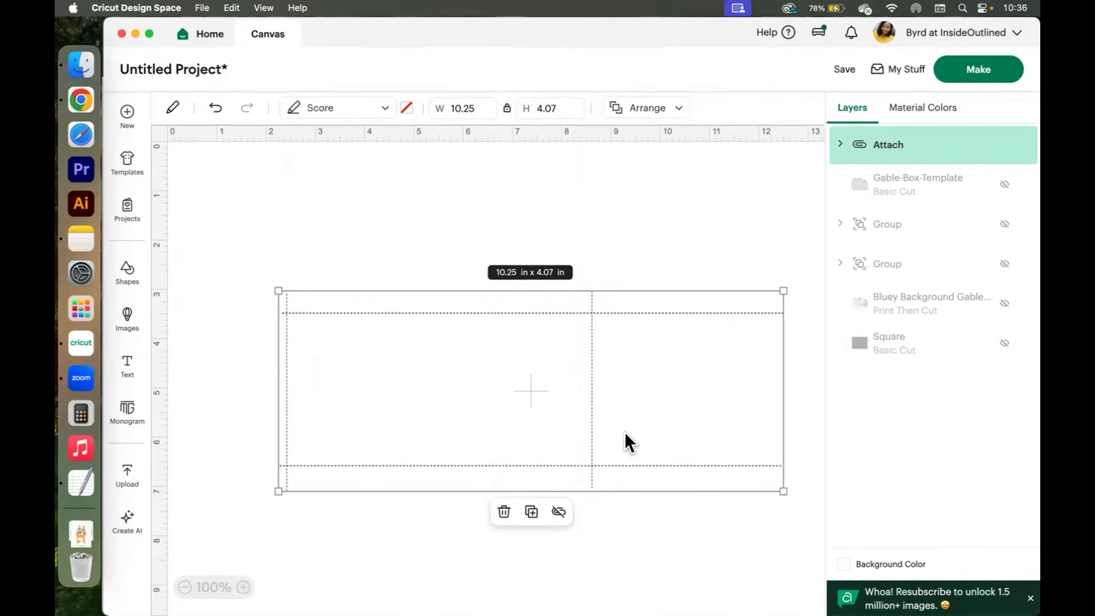
{"action": "left_click", "coordinate": [696, 218]}
Show the box template again.
{"action": "left_click", "coordinate": [1002, 186]}
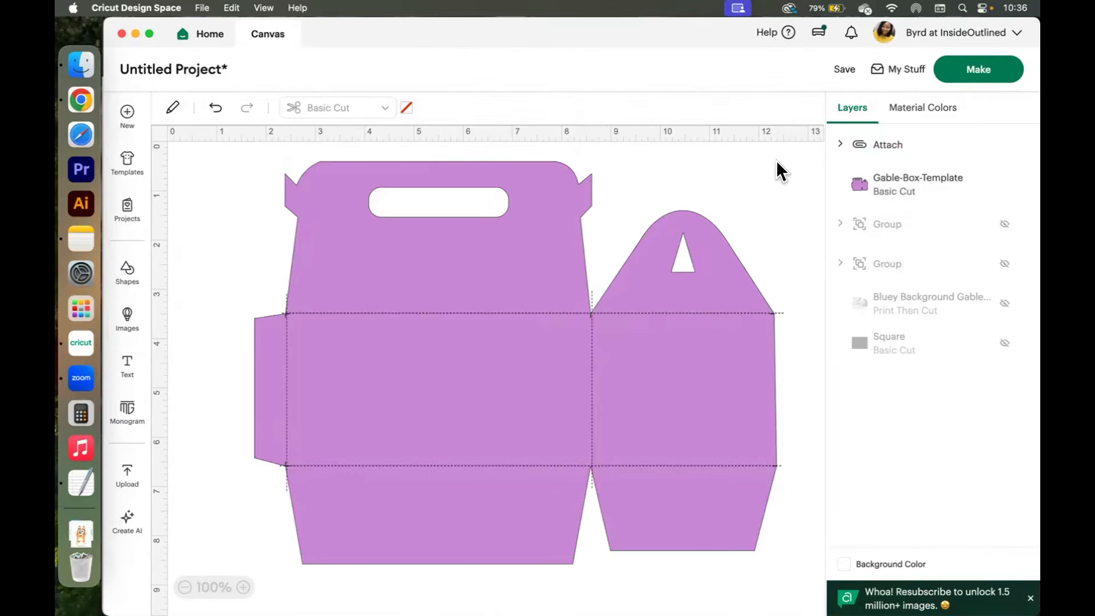
{"action": "left_click", "coordinate": [898, 188]}
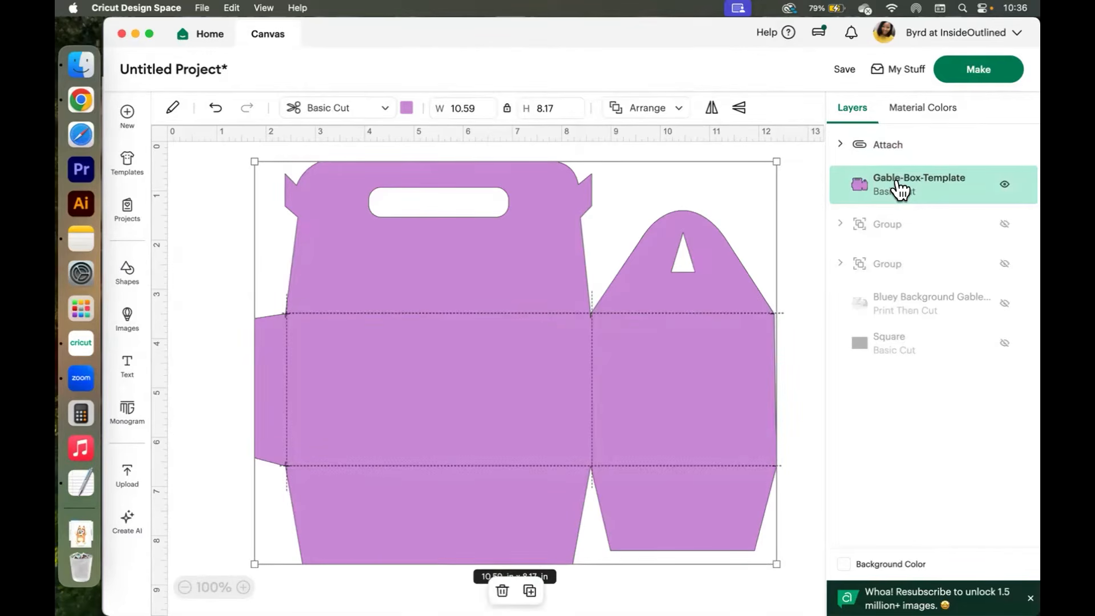
{"action": "left_click", "coordinate": [810, 187]}
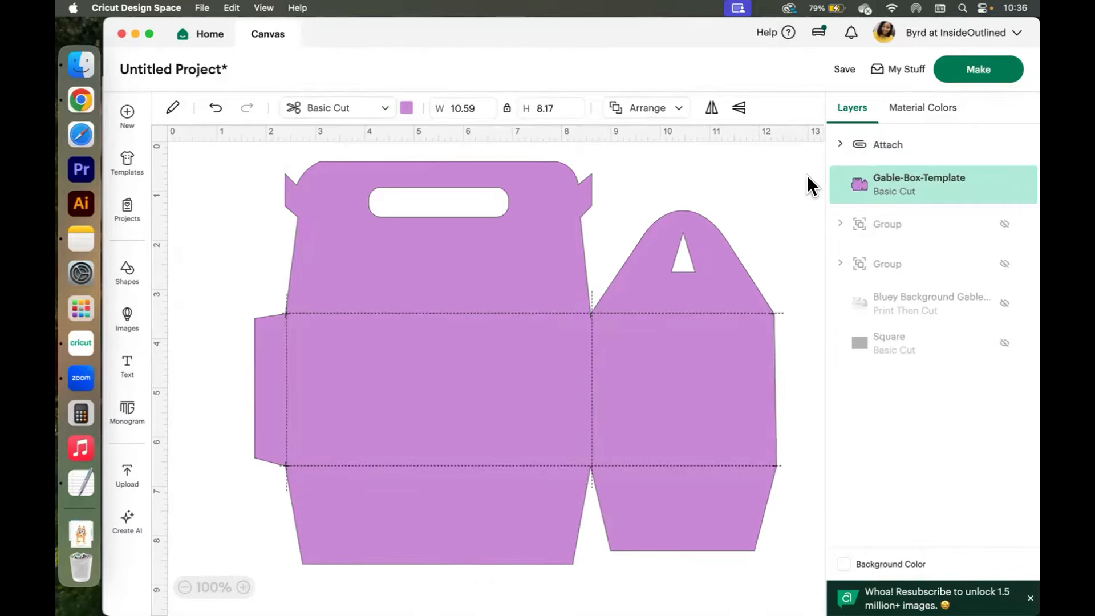
Switch to Chrome and save the Bluey's House backyard wallpaper from the image results as "Bluey Backyard Background".
{"action": "left_click", "coordinate": [83, 98]}
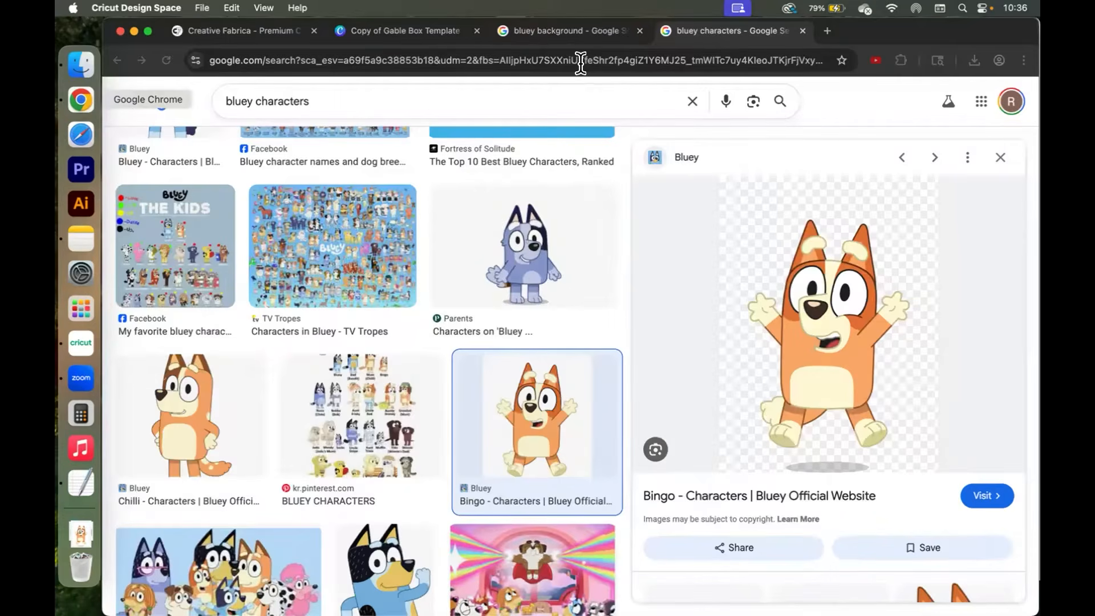
{"action": "left_click", "coordinate": [541, 36]}
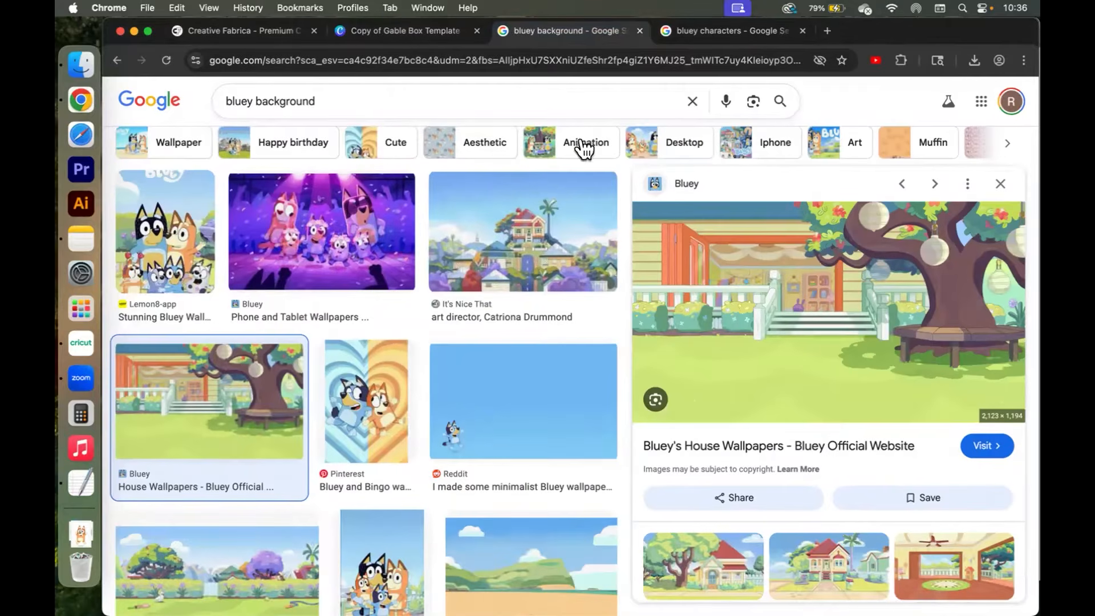
{"action": "right_click", "coordinate": [725, 275]}
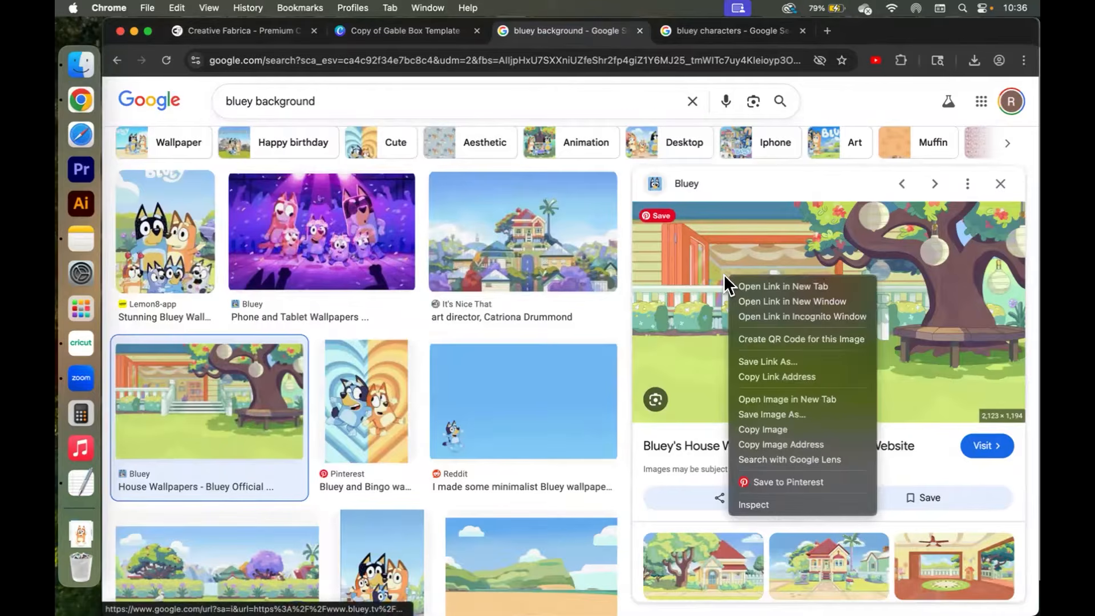
{"action": "left_click", "coordinate": [768, 410]}
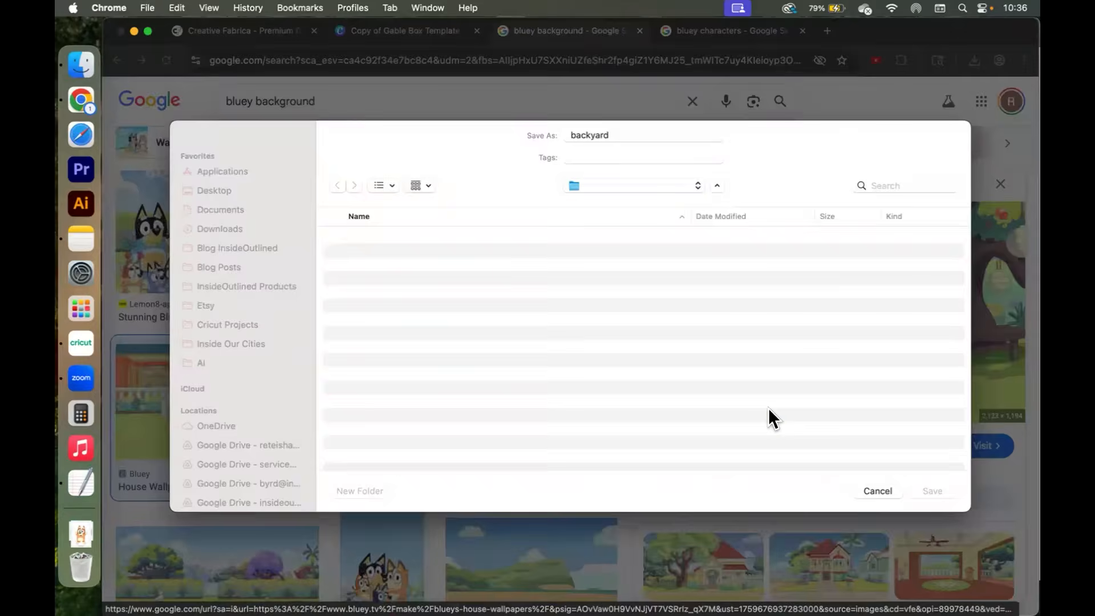
{"action": "type", "text": "Bluey Back"}
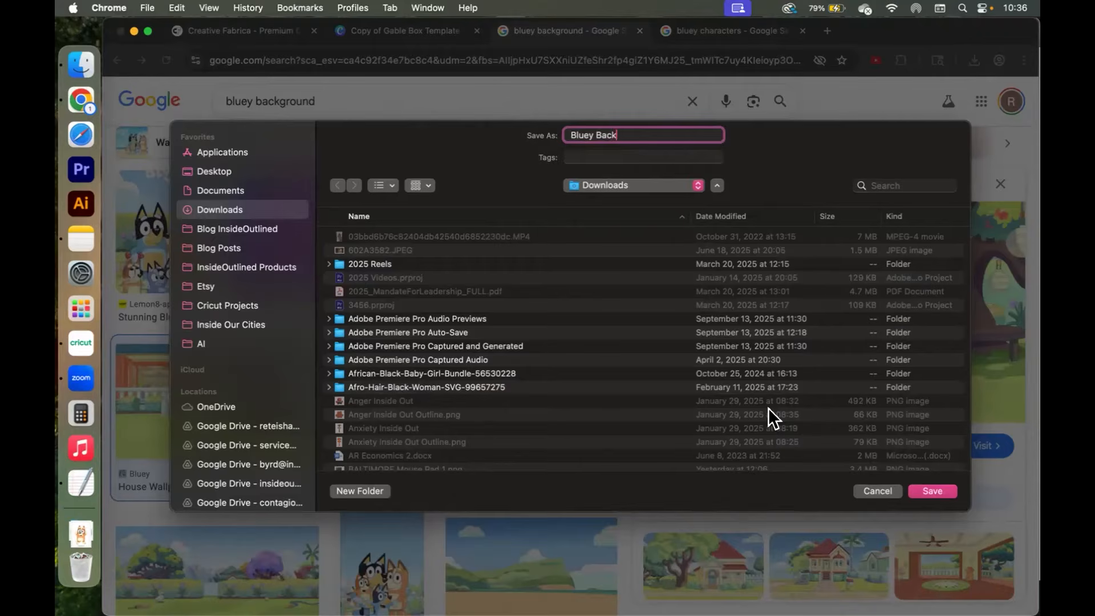
{"action": "type", "text": "yard Background"}
{"action": "key", "text": "Return"}
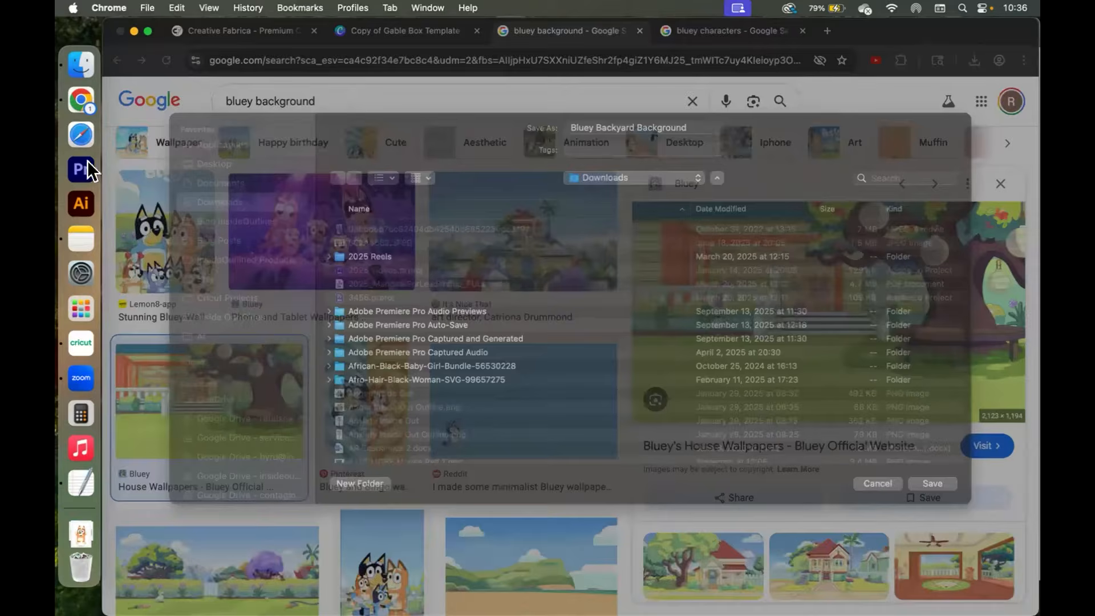
Return to Design Space and upload the downloaded backyard background image file.
{"action": "left_click", "coordinate": [80, 332]}
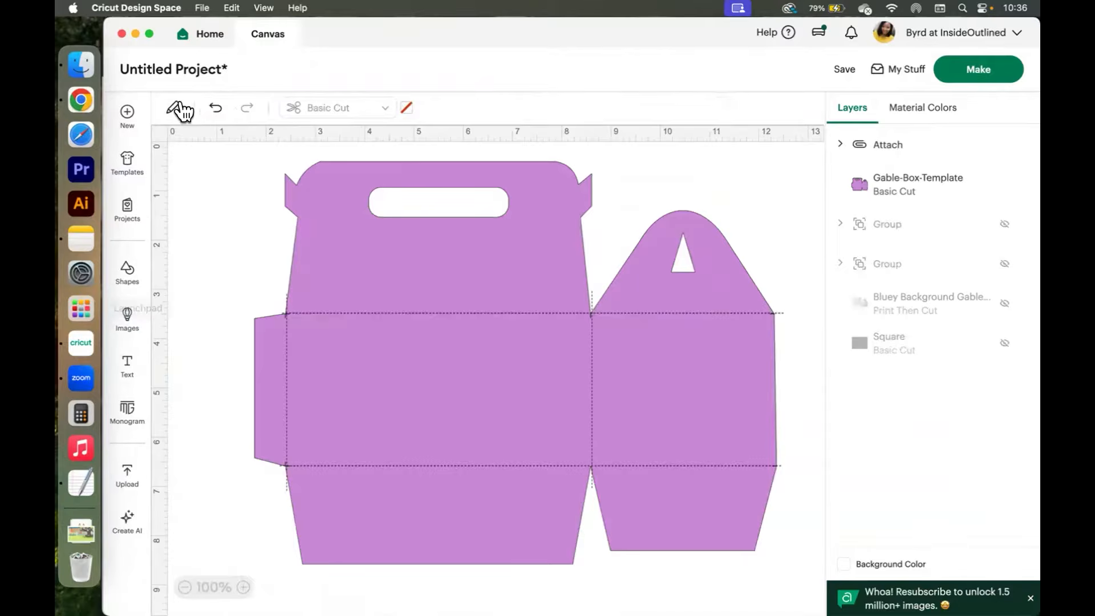
{"action": "left_click", "coordinate": [133, 487]}
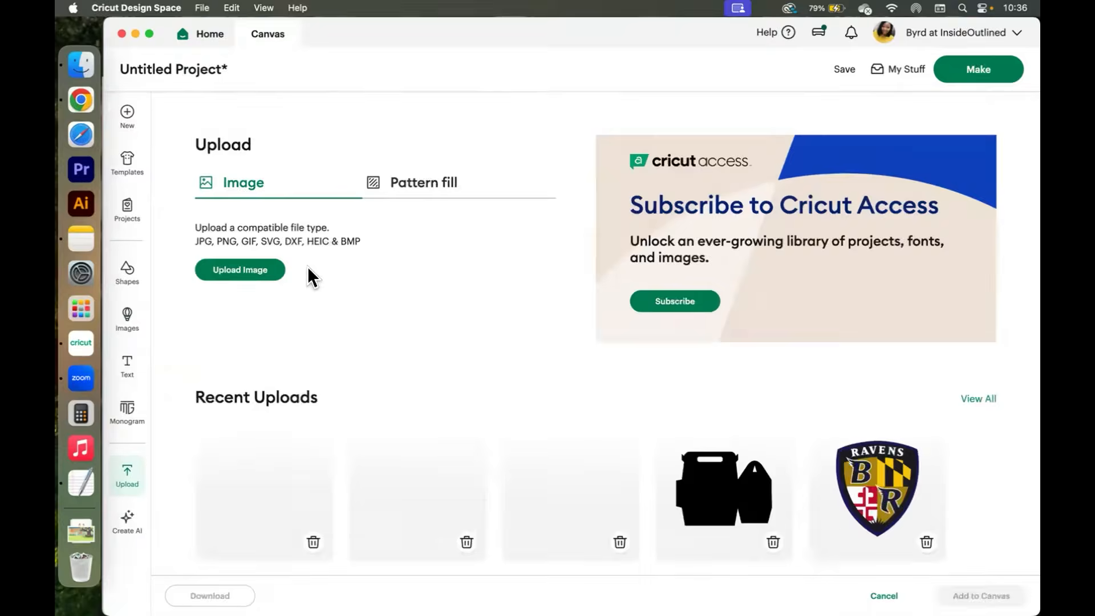
{"action": "left_click", "coordinate": [262, 272]}
{"action": "left_click", "coordinate": [71, 66]}
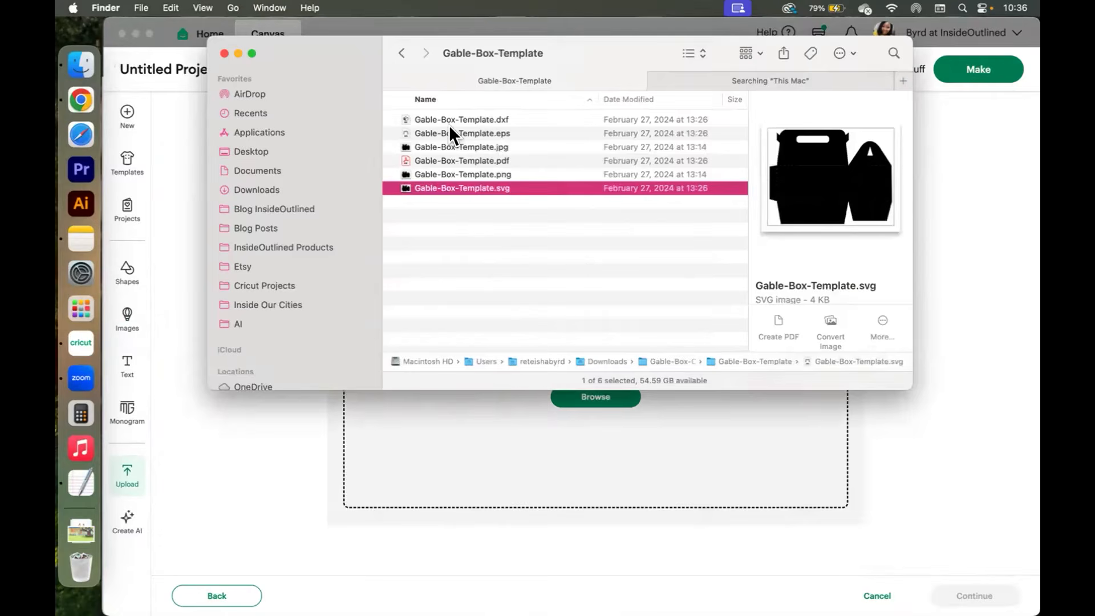
{"action": "left_click", "coordinate": [399, 53]}
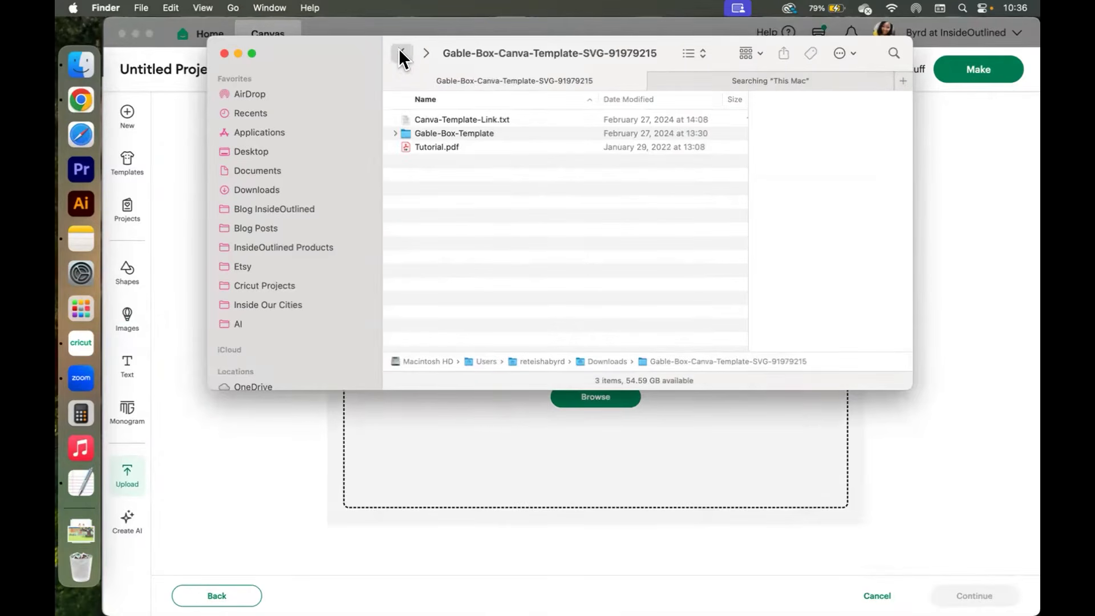
{"action": "left_click", "coordinate": [399, 53]}
{"action": "left_click", "coordinate": [433, 119]}
{"action": "left_click_drag", "start_coordinate": [429, 118], "coordinate": [504, 434]}
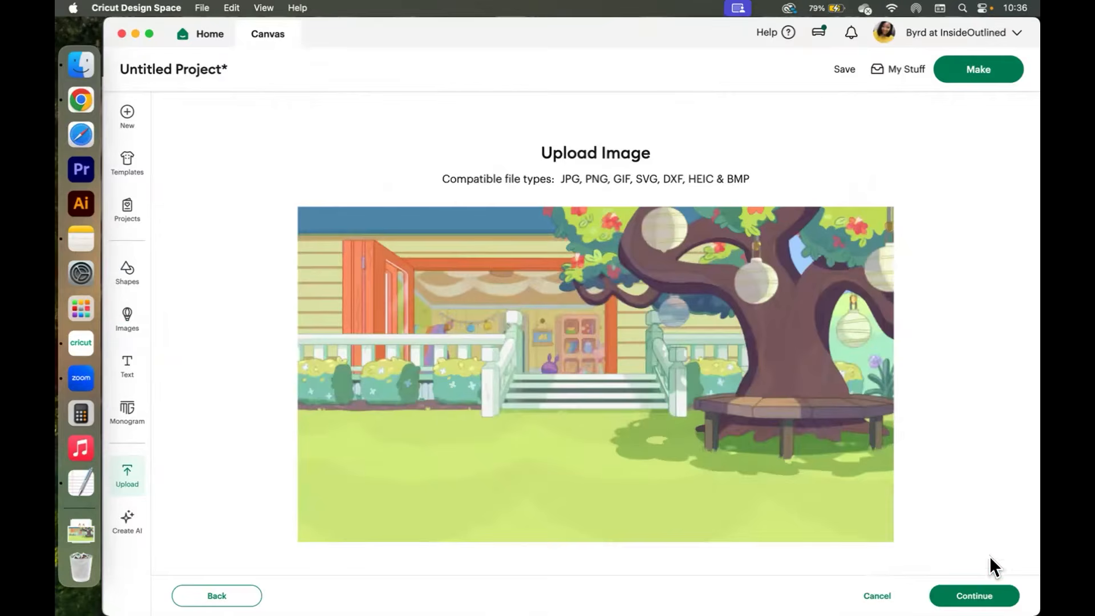
{"action": "left_click", "coordinate": [982, 595]}
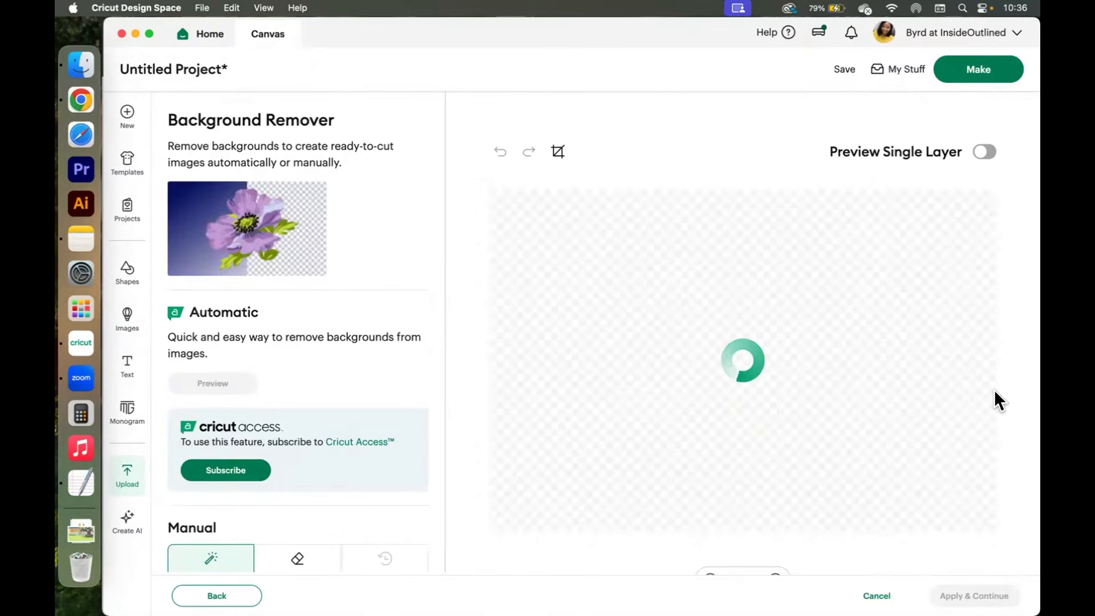
Skip background removal, convert the upload as a Flat Graphic and upload it to the canvas.
{"action": "left_click", "coordinate": [974, 596]}
{"action": "left_click", "coordinate": [880, 309]}
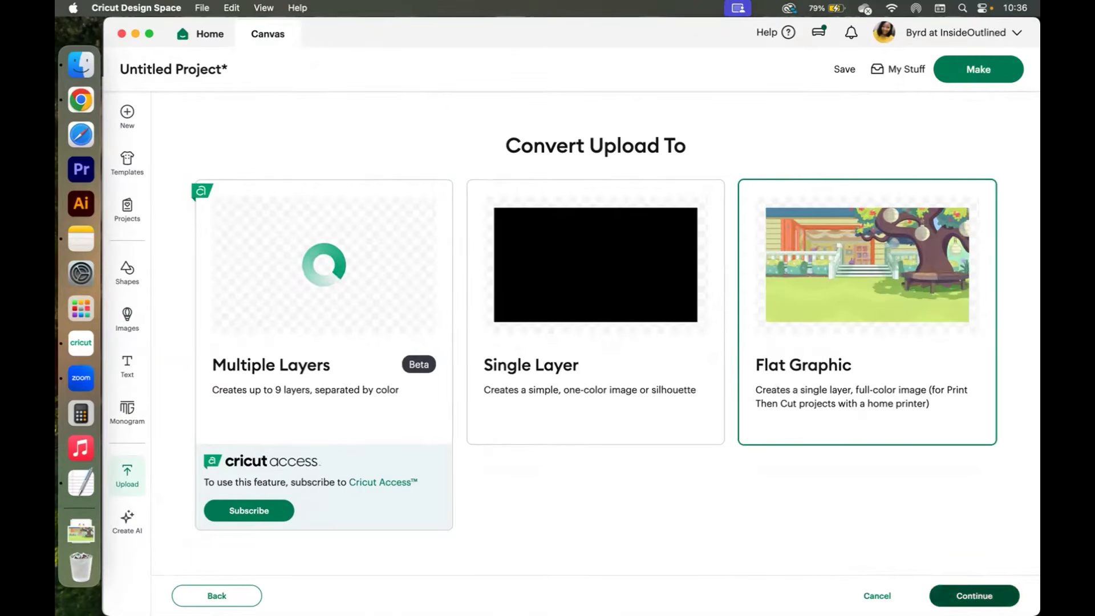
{"action": "left_click", "coordinate": [982, 596]}
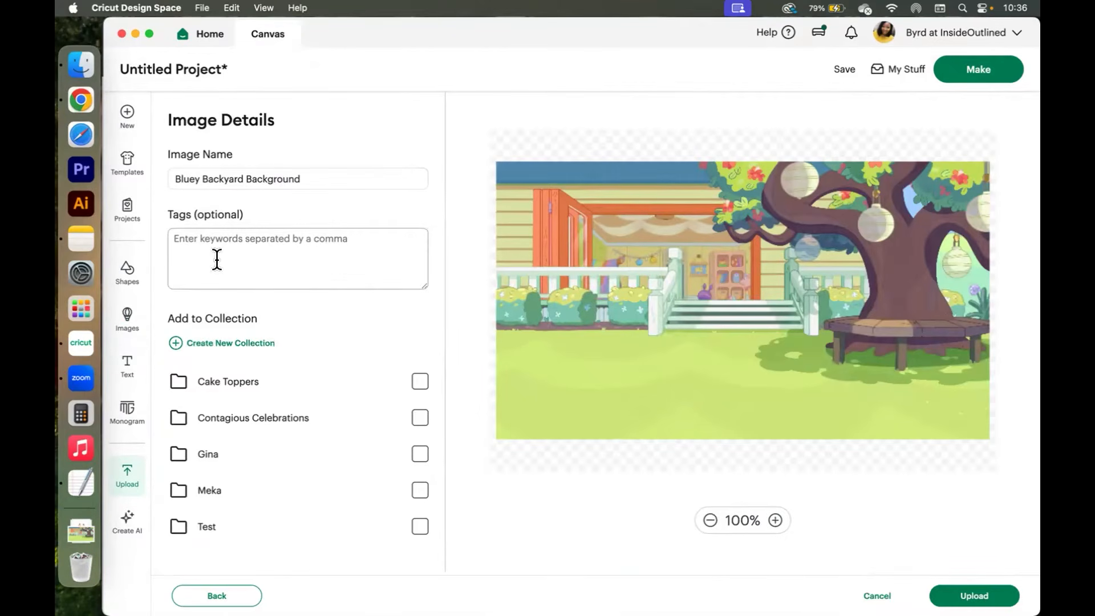
{"action": "left_click", "coordinate": [970, 595]}
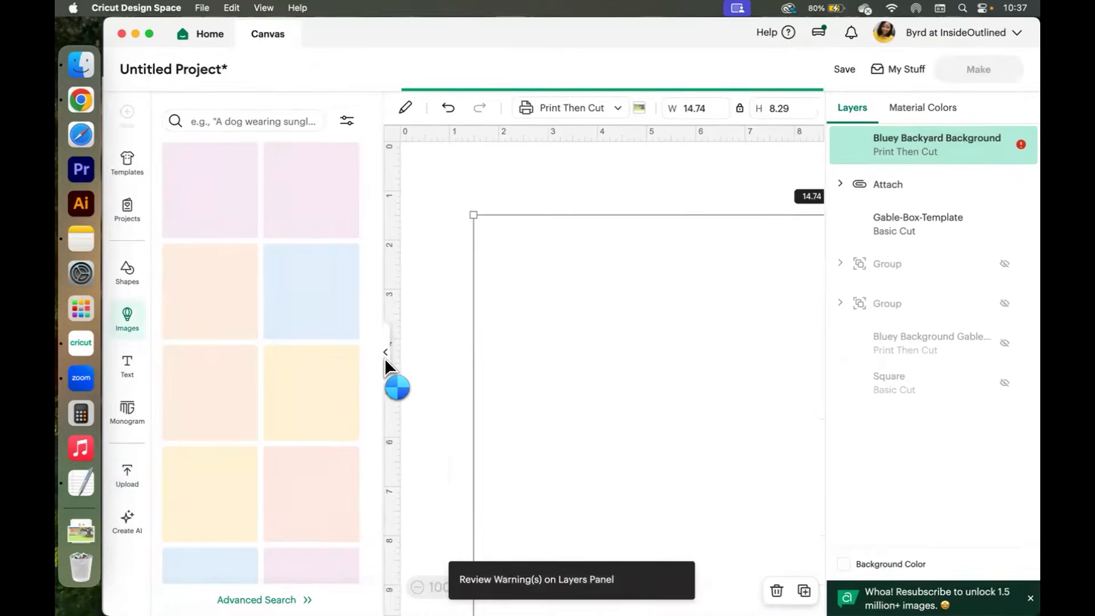
Send the backyard background image behind the box template on the canvas.
{"action": "left_click", "coordinate": [385, 349]}
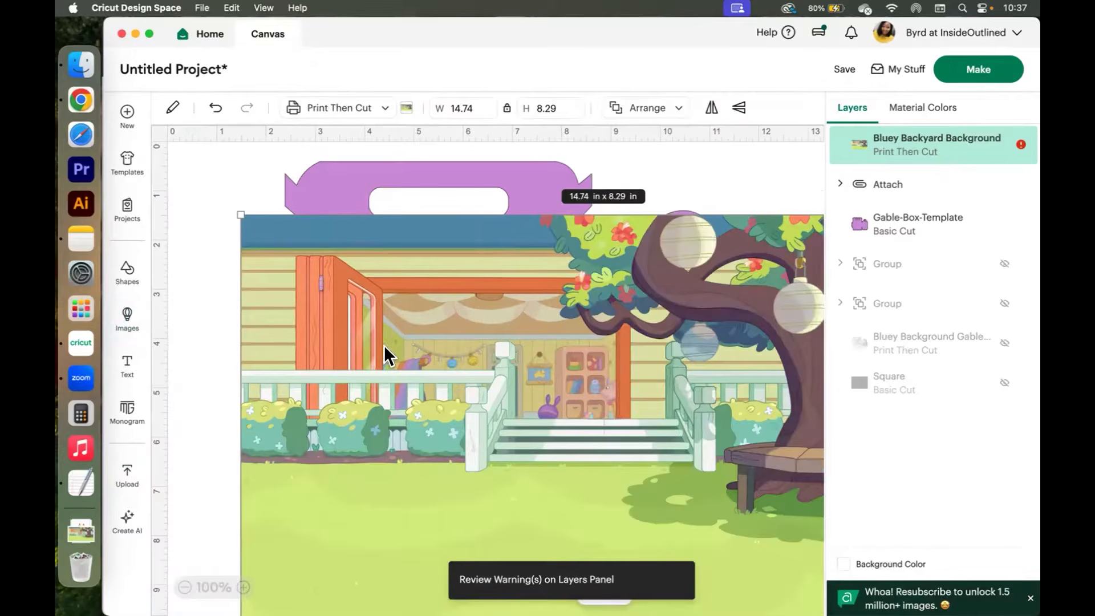
{"action": "key", "text": "super+minus"}
{"action": "key", "text": "super+minus"}
{"action": "left_click_drag", "start_coordinate": [393, 276], "coordinate": [389, 248]}
{"action": "right_click", "coordinate": [389, 248]}
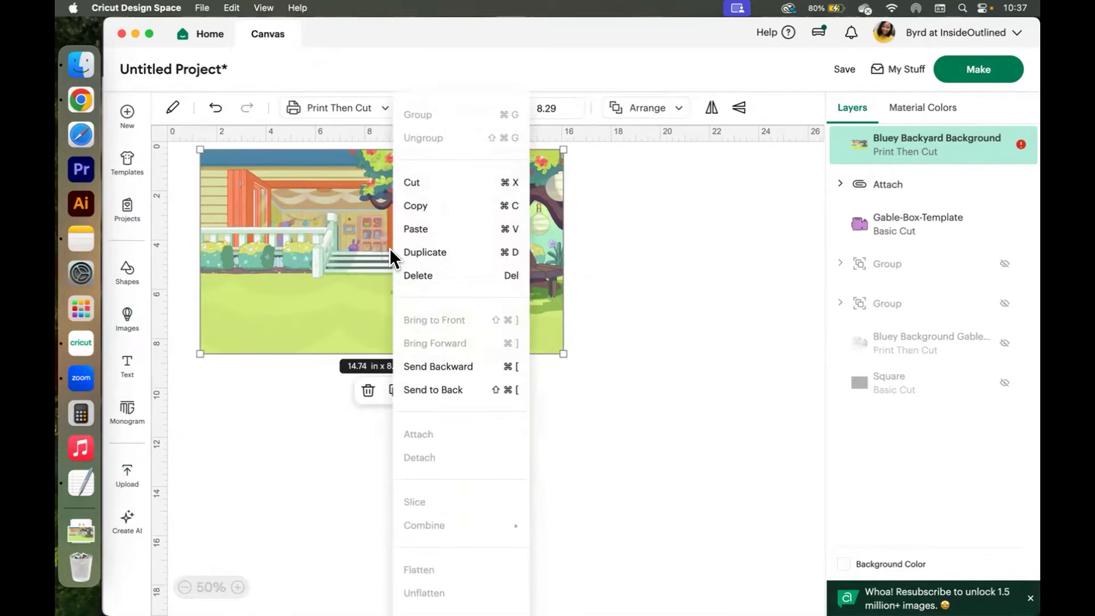
{"action": "left_click", "coordinate": [433, 388]}
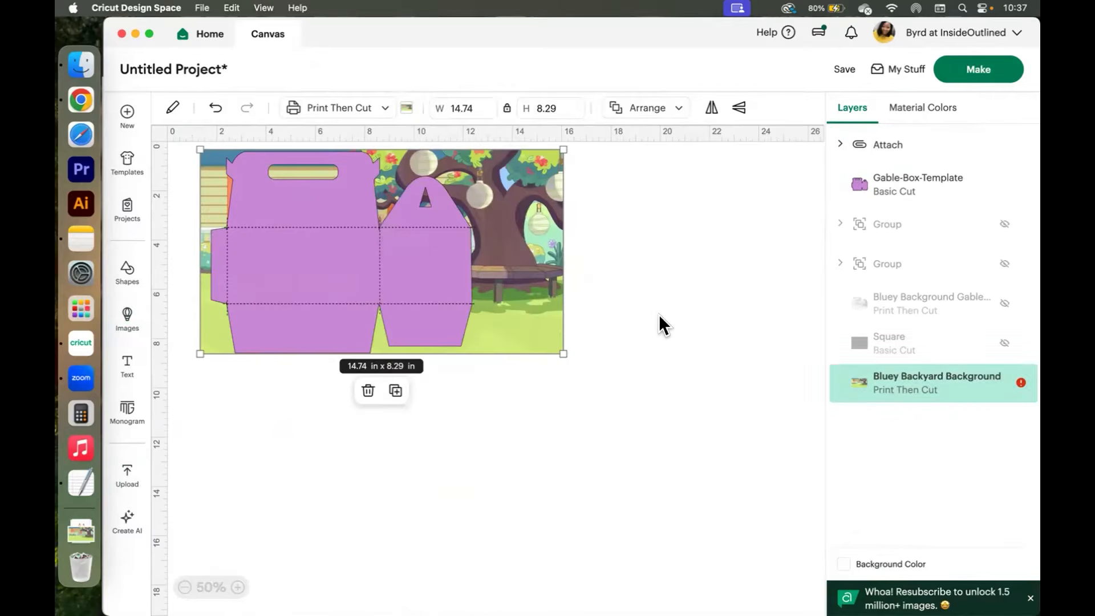
{"action": "left_click", "coordinate": [659, 315]}
Hide the score lines and reposition the backyard background so it covers the whole box template.
{"action": "left_click", "coordinate": [905, 150]}
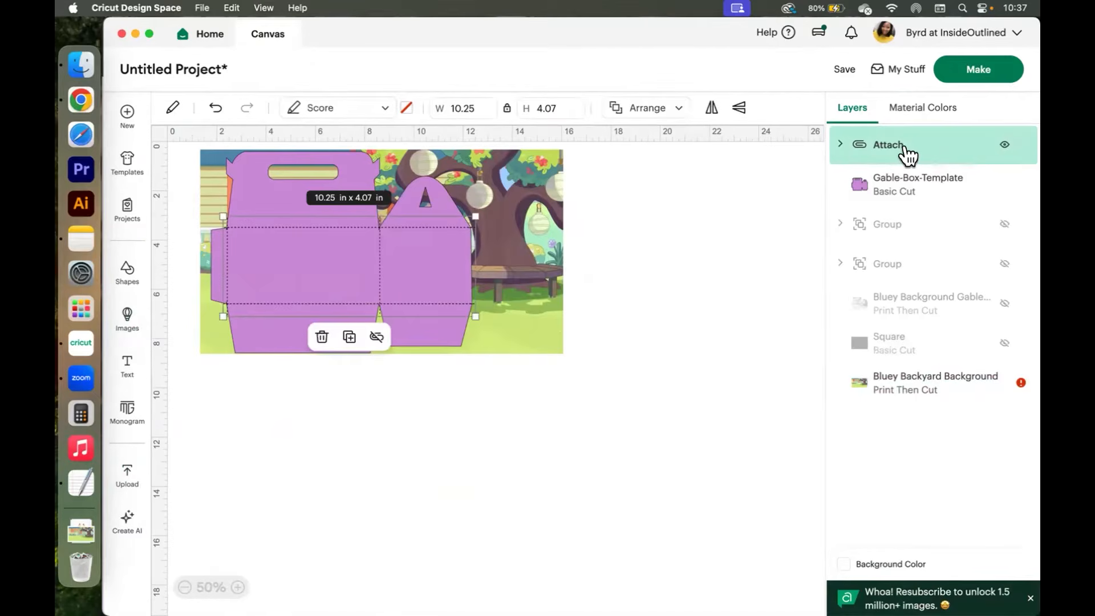
{"action": "left_click", "coordinate": [1003, 144]}
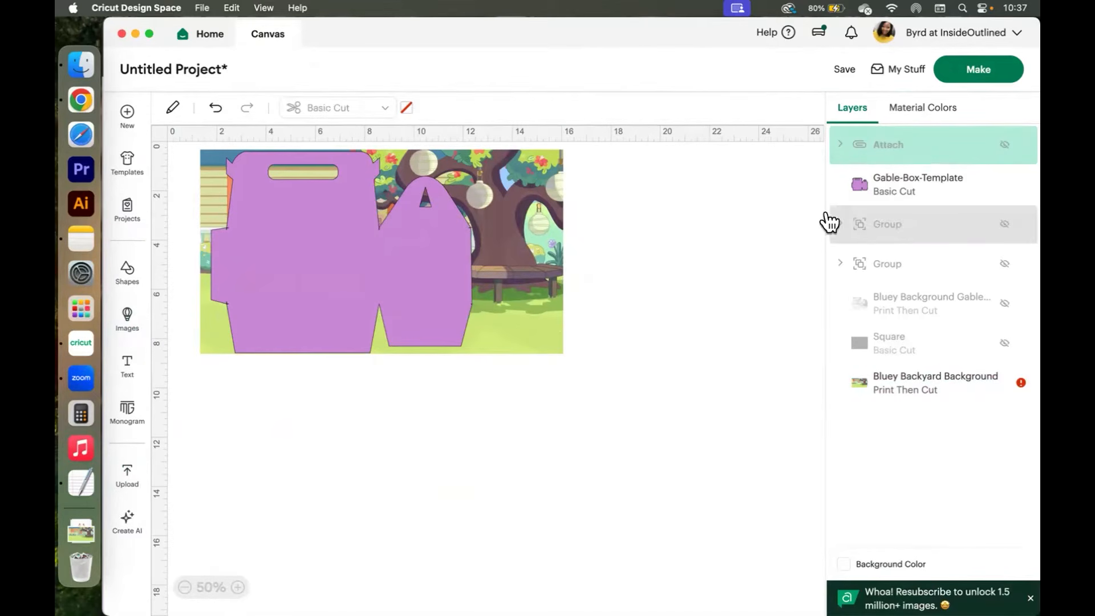
{"action": "left_click", "coordinate": [411, 252]}
{"action": "left_click", "coordinate": [566, 258]}
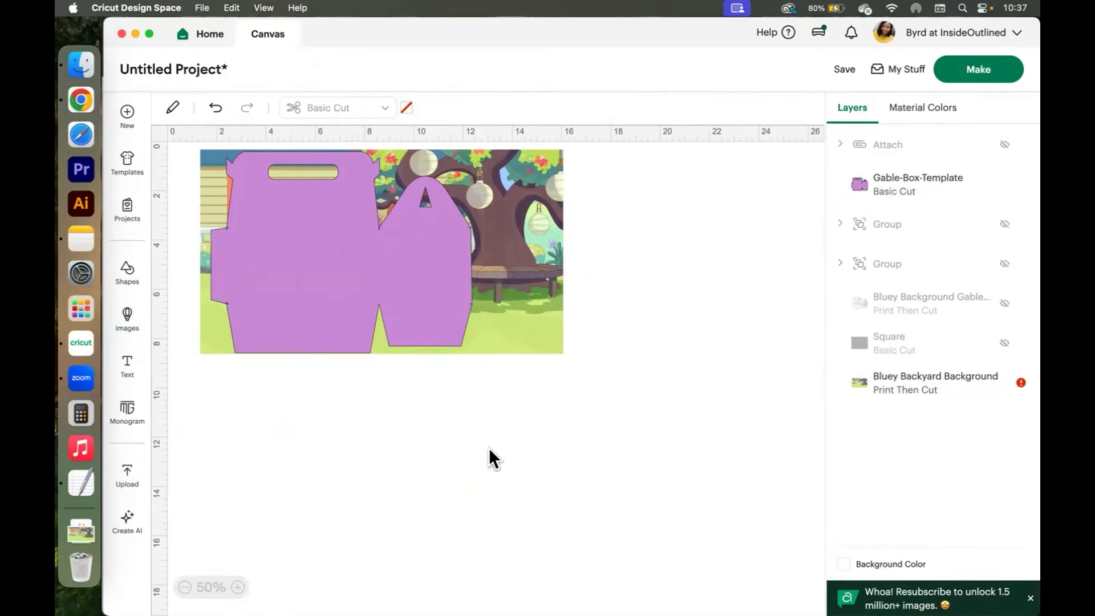
{"action": "left_click_drag", "start_coordinate": [543, 303], "coordinate": [491, 306]}
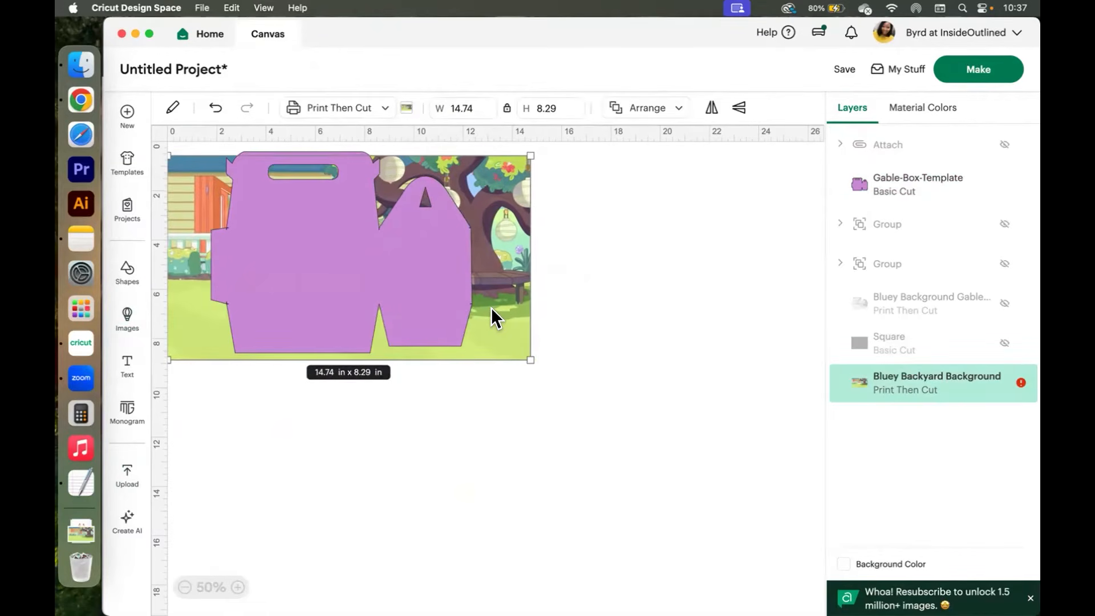
{"action": "left_click", "coordinate": [1001, 148]}
{"action": "left_click_drag", "start_coordinate": [618, 437], "coordinate": [415, 252]}
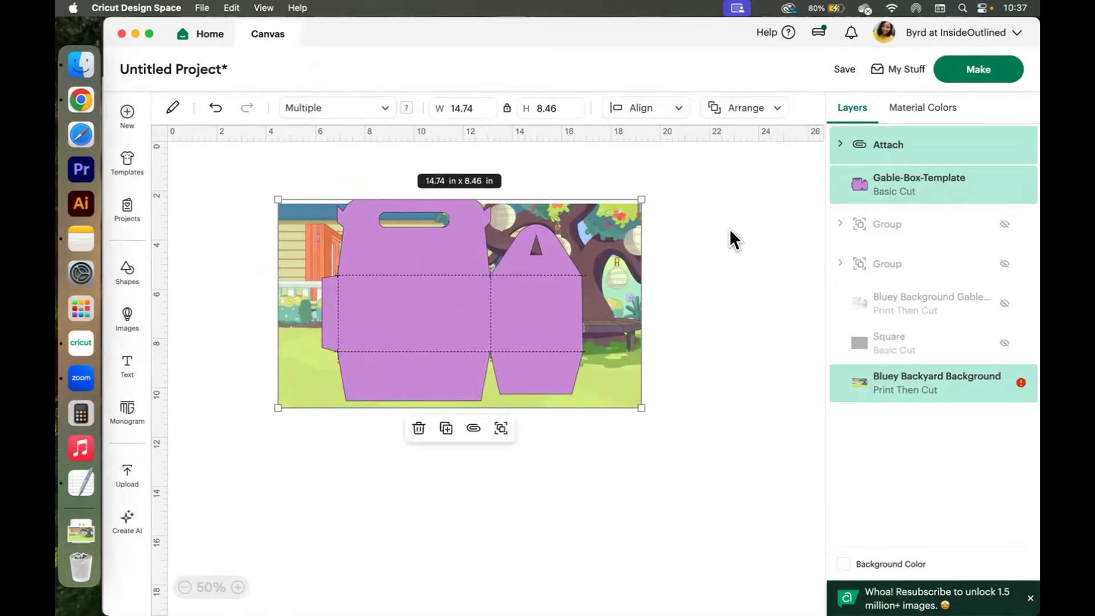
{"action": "left_click", "coordinate": [730, 228]}
{"action": "left_click", "coordinate": [1003, 145]}
{"action": "left_click_drag", "start_coordinate": [622, 250], "coordinate": [590, 227]}
{"action": "left_click", "coordinate": [708, 312]}
{"action": "left_click_drag", "start_coordinate": [680, 432], "coordinate": [668, 402]}
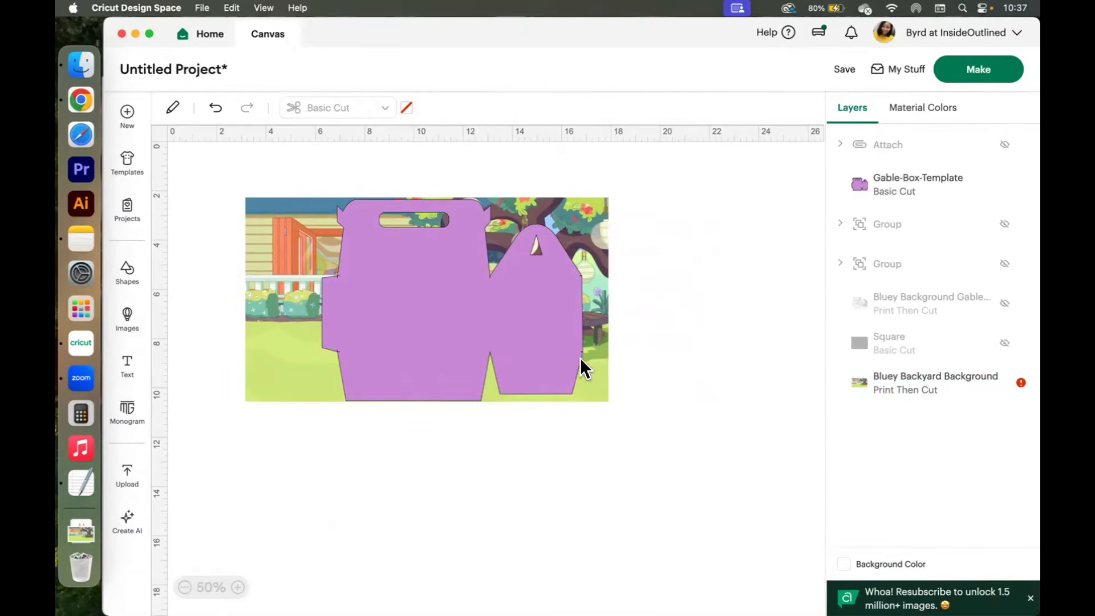
Send the box template layer behind the background image.
{"action": "left_click", "coordinate": [552, 324]}
{"action": "right_click", "coordinate": [552, 324]}
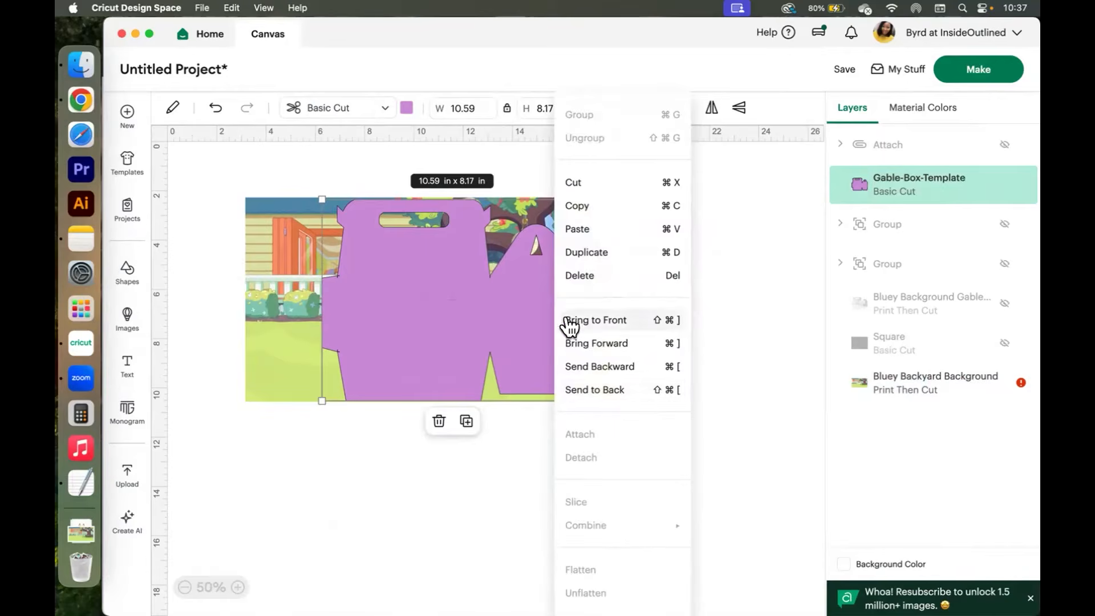
{"action": "left_click", "coordinate": [594, 389]}
Slice the background image with the box template and delete the leftover outer background piece.
{"action": "left_click_drag", "start_coordinate": [684, 465], "coordinate": [228, 171]}
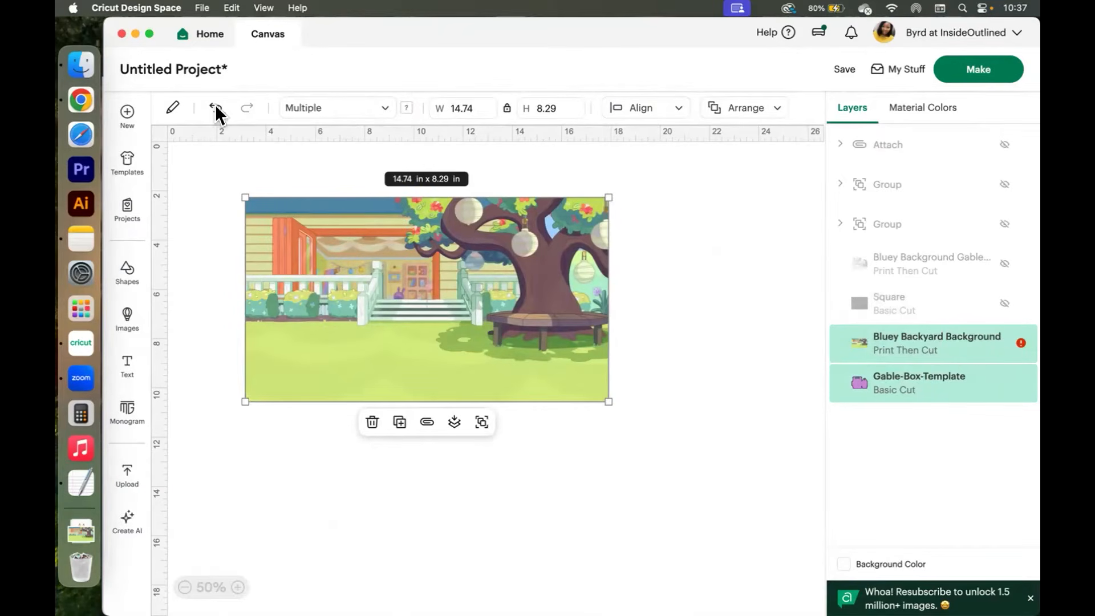
{"action": "right_click", "coordinate": [395, 289]}
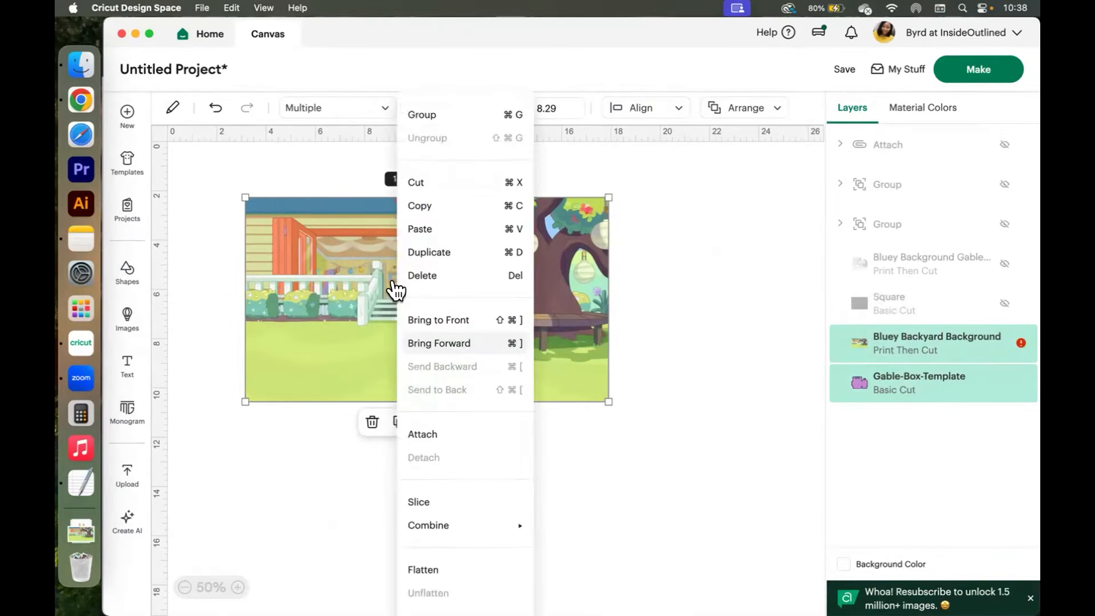
{"action": "left_click", "coordinate": [429, 502]}
{"action": "left_click", "coordinate": [688, 454]}
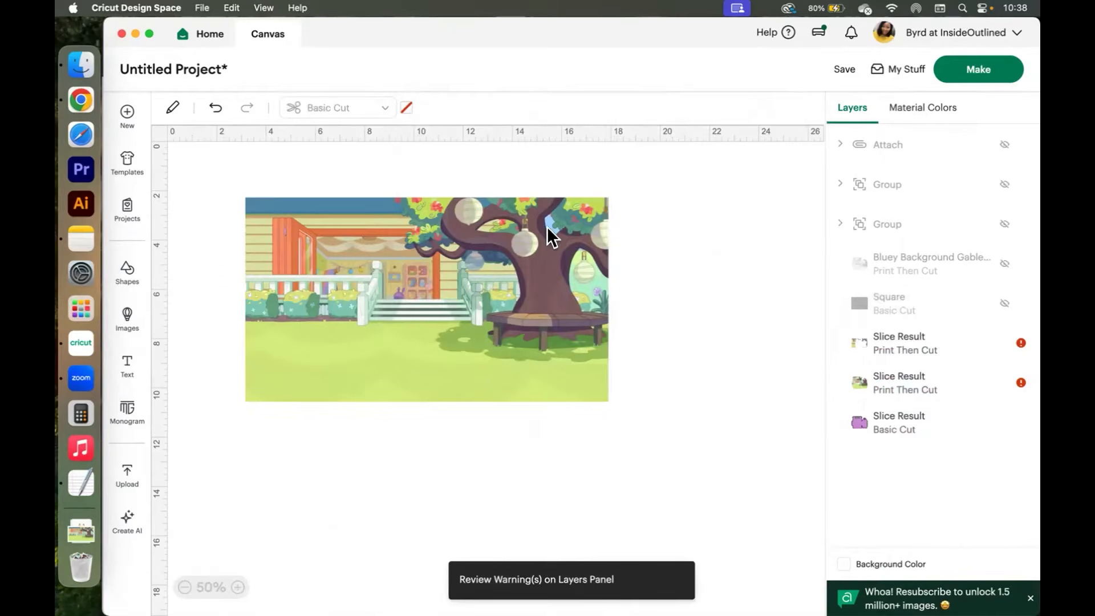
{"action": "left_click", "coordinate": [599, 201]}
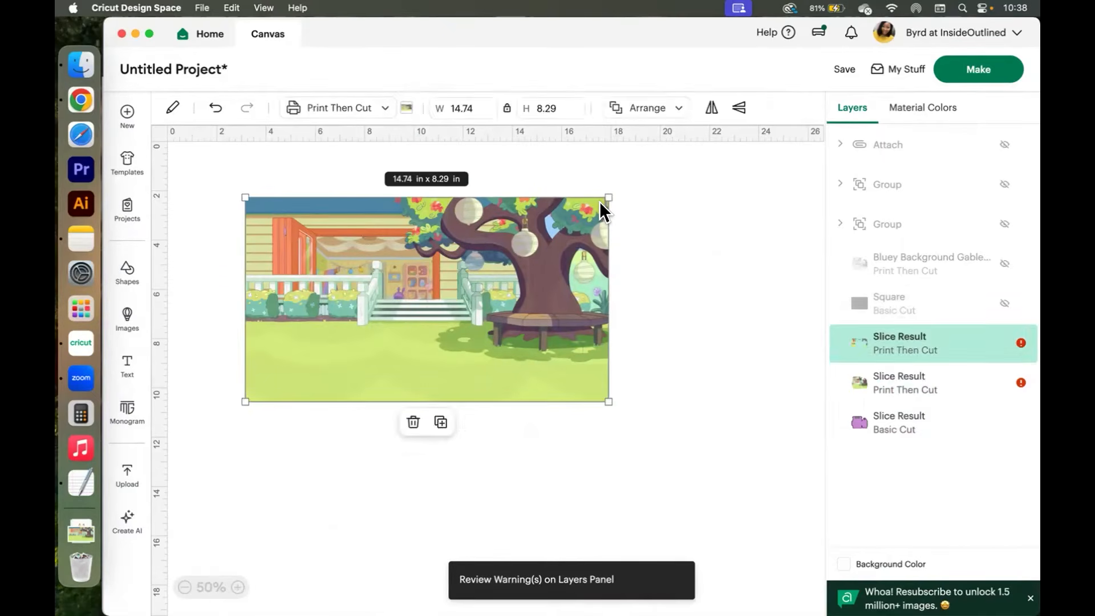
{"action": "key", "text": "Delete"}
{"action": "left_click", "coordinate": [519, 278]}
{"action": "left_click_drag", "start_coordinate": [519, 279], "coordinate": [683, 247]}
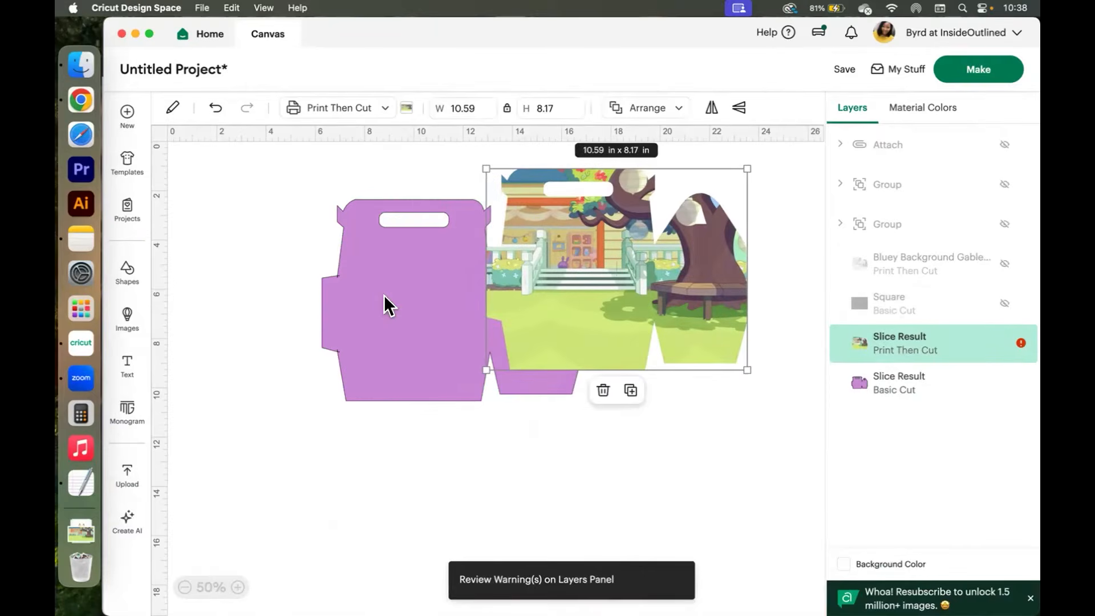
{"action": "key", "text": "super+z"}
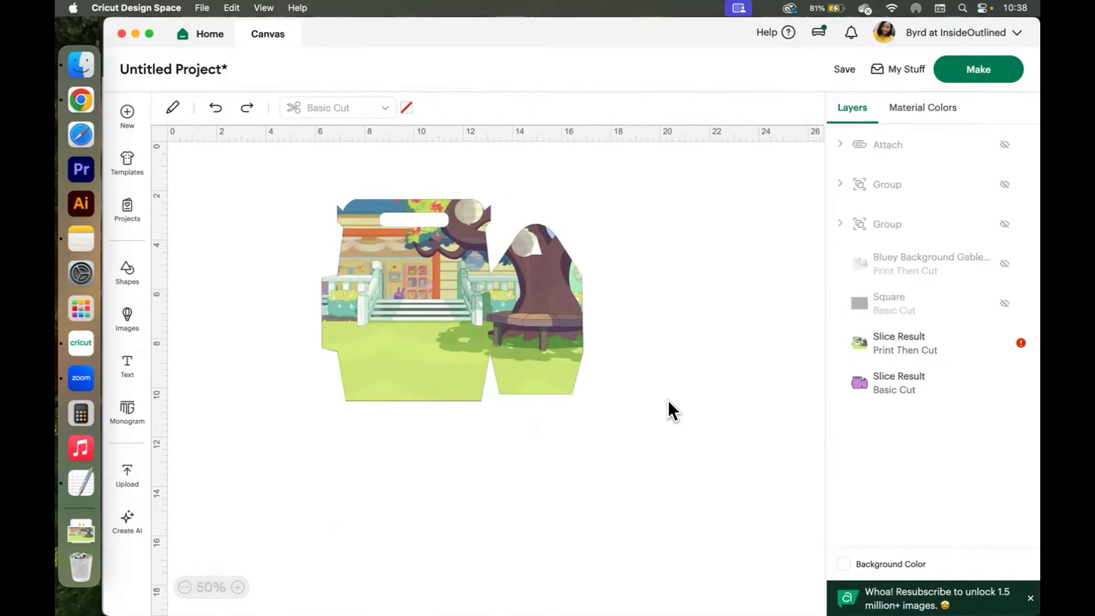
Bring the plain box-shaped slice result to the front and hide it.
{"action": "left_click", "coordinate": [896, 393]}
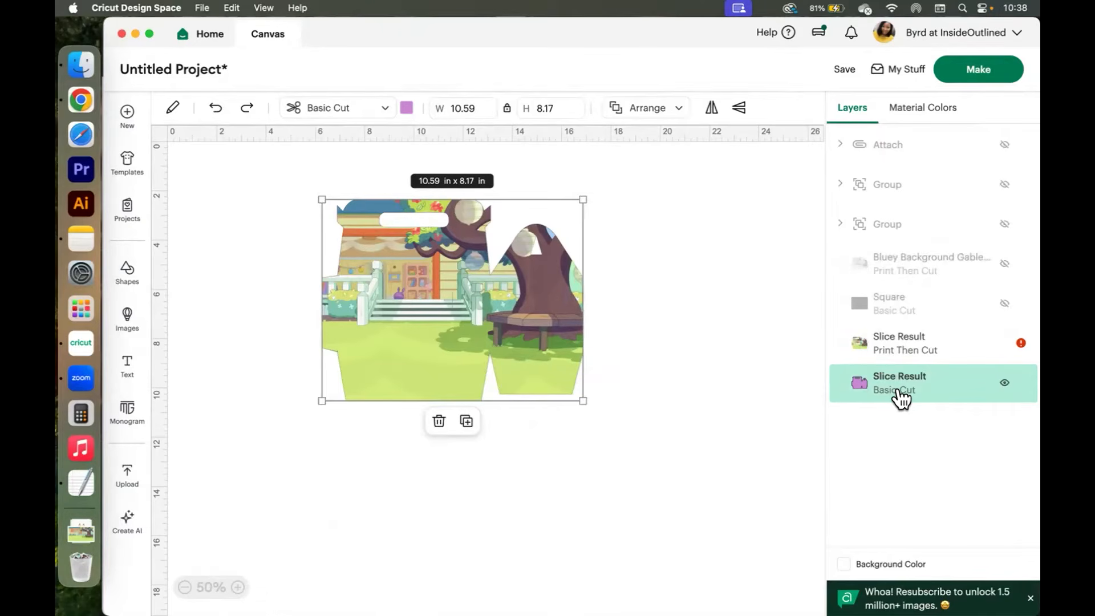
{"action": "right_click", "coordinate": [900, 392]}
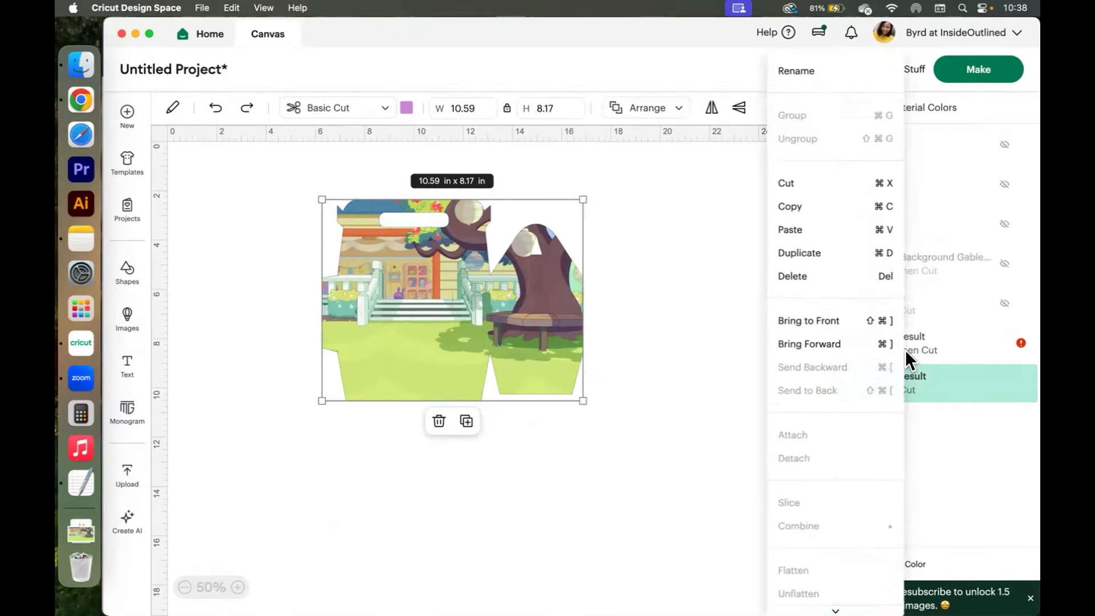
{"action": "left_click", "coordinate": [845, 319]}
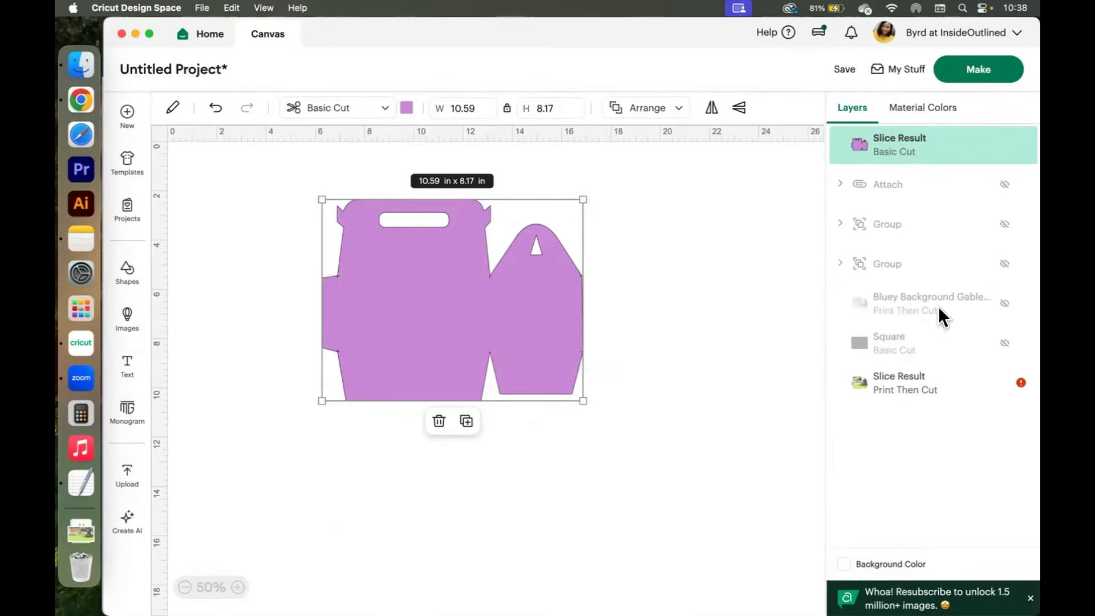
{"action": "left_click", "coordinate": [1003, 146]}
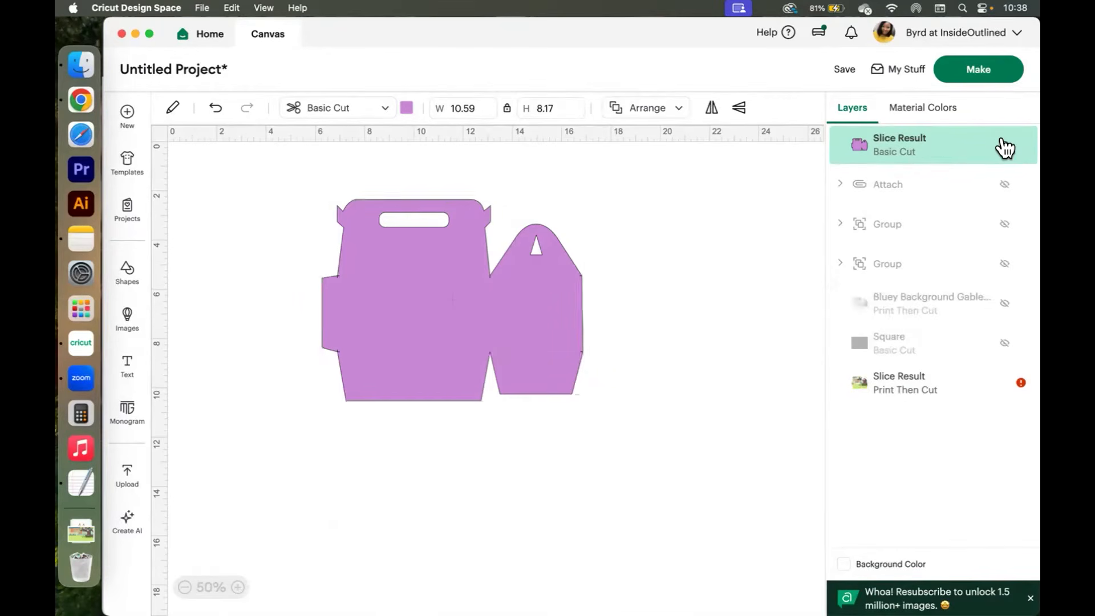
Show the score lines and attach them to the box-shaped background image.
{"action": "left_click", "coordinate": [1003, 186]}
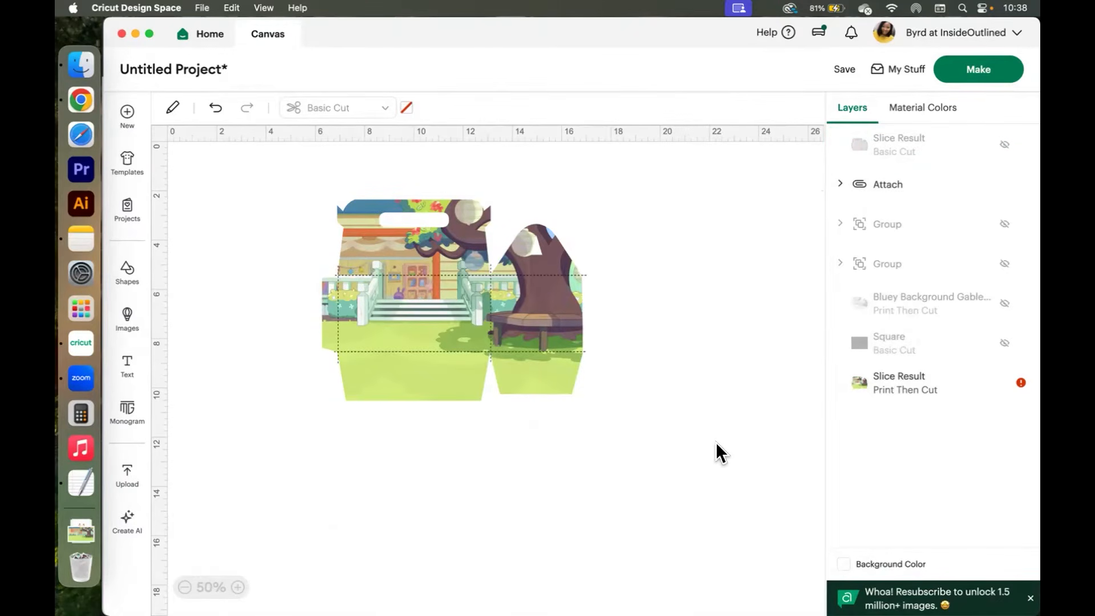
{"action": "left_click_drag", "start_coordinate": [699, 447], "coordinate": [292, 162]}
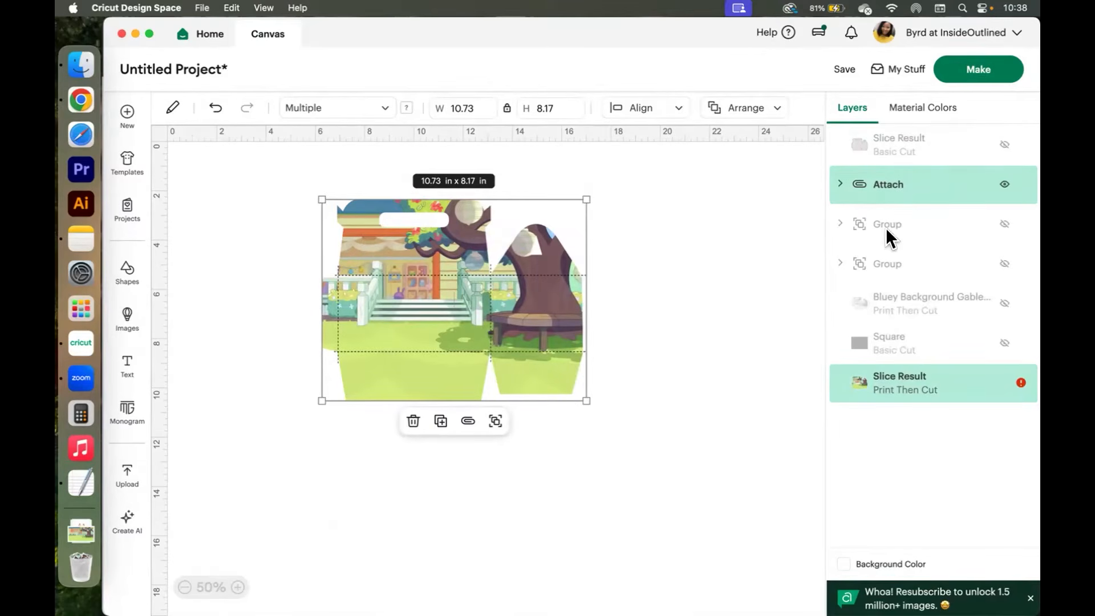
{"action": "right_click", "coordinate": [897, 181]}
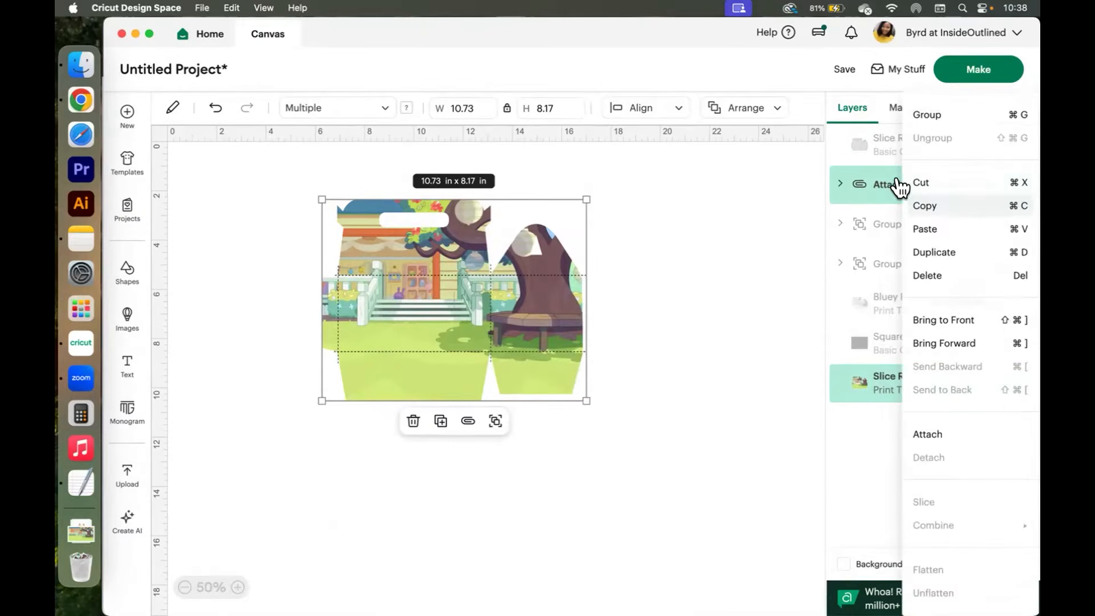
{"action": "left_click", "coordinate": [927, 434]}
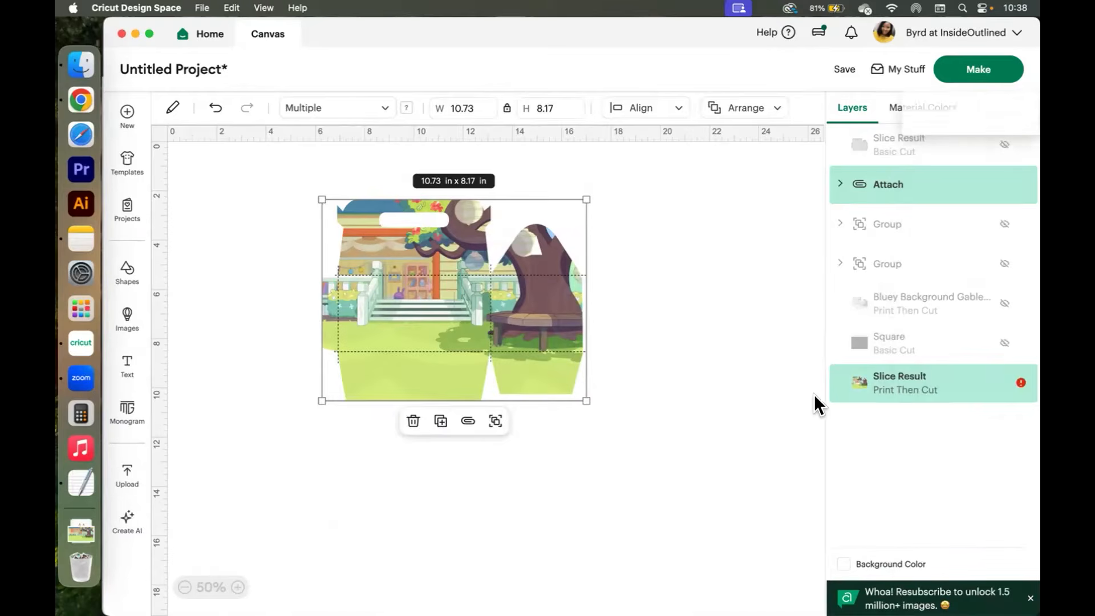
{"action": "left_click", "coordinate": [713, 368]}
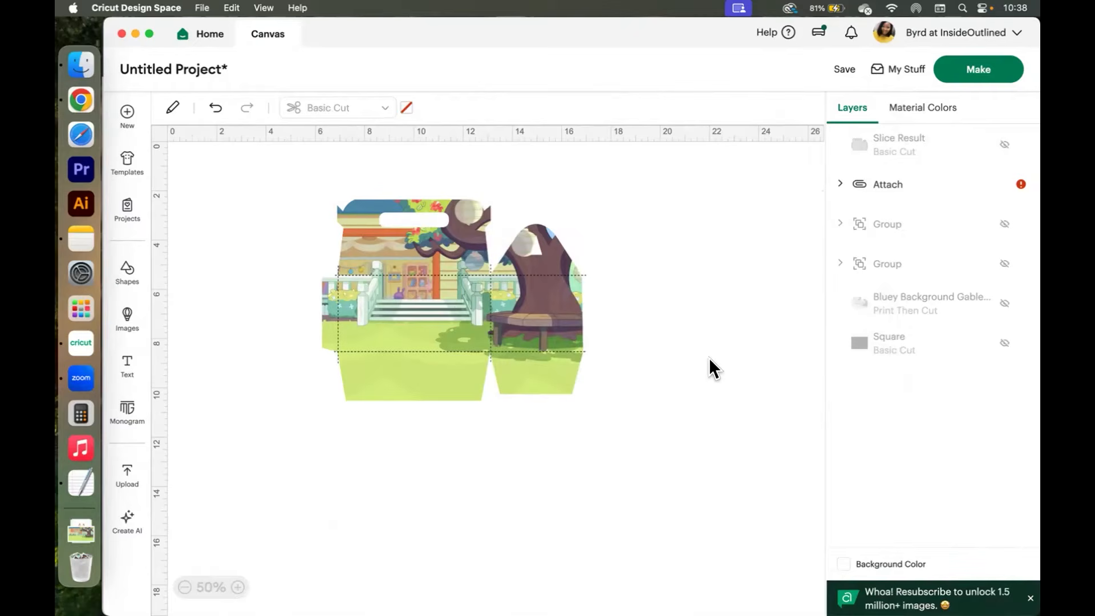
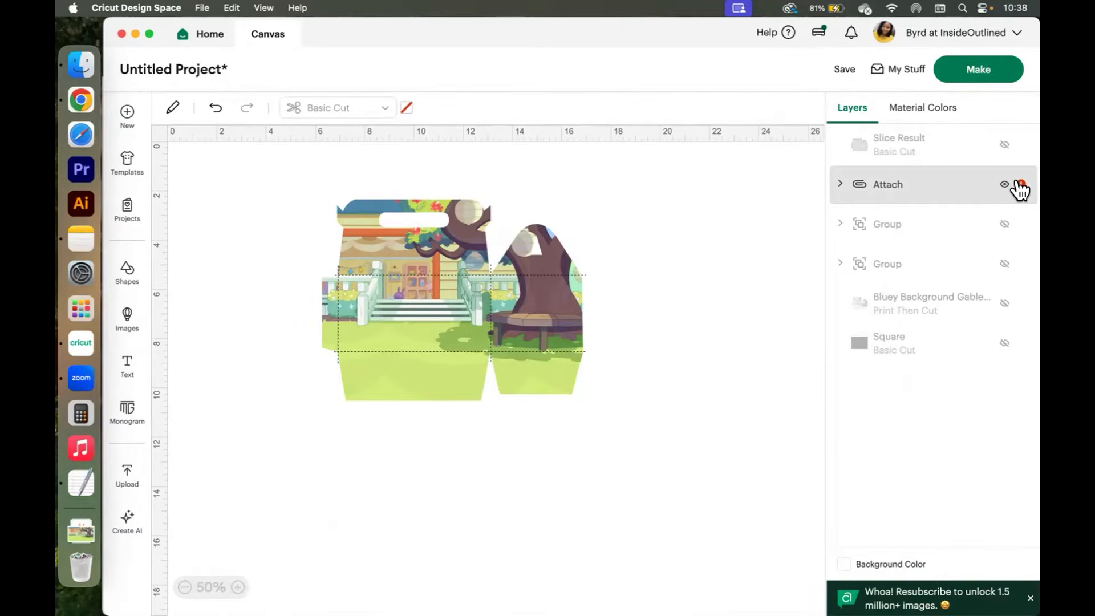
Scale the attached box background and score lines down to about 8.95 by 6.81 in.
{"action": "left_click", "coordinate": [505, 293]}
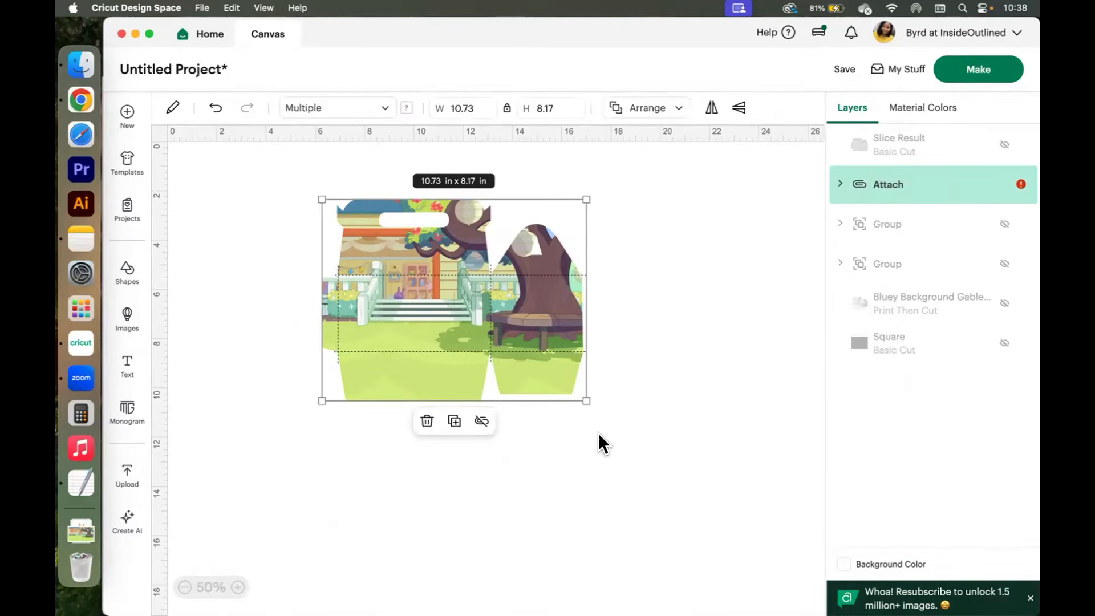
{"action": "left_click_drag", "start_coordinate": [584, 400], "coordinate": [543, 357]}
{"action": "left_click_drag", "start_coordinate": [538, 354], "coordinate": [537, 357]}
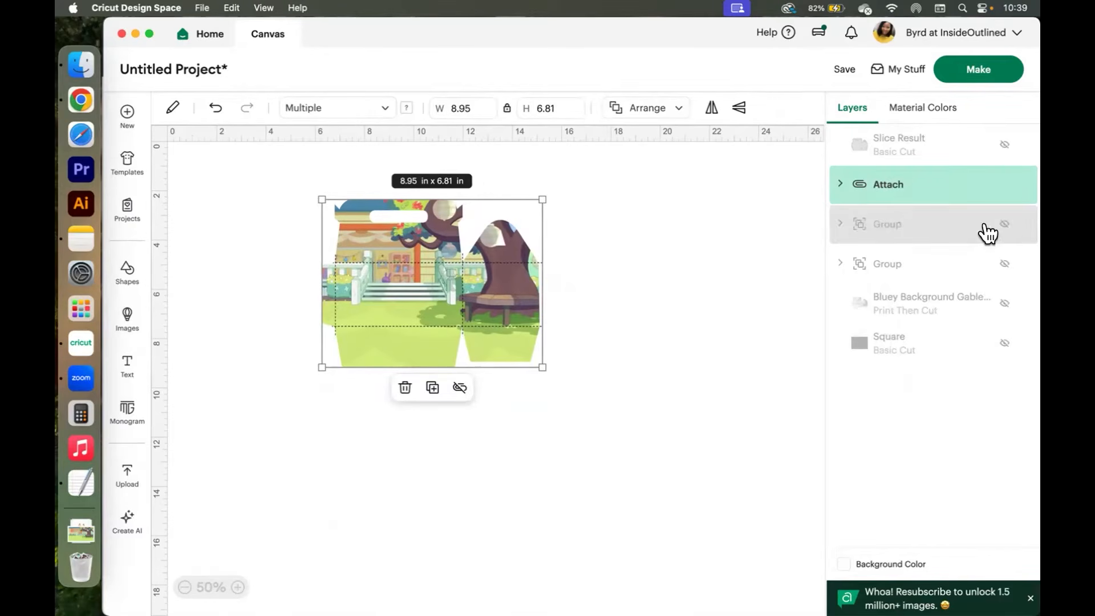
Show the hidden Bingo and Bluey image groups and bring them in front of the box background.
{"action": "left_click", "coordinate": [1005, 227]}
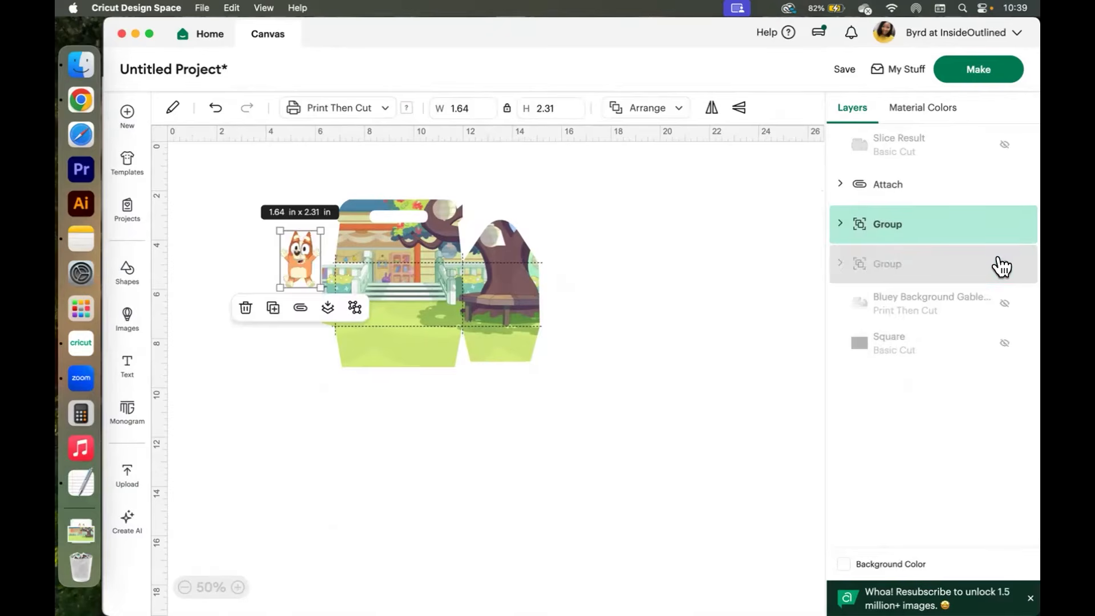
{"action": "left_click", "coordinate": [1002, 264]}
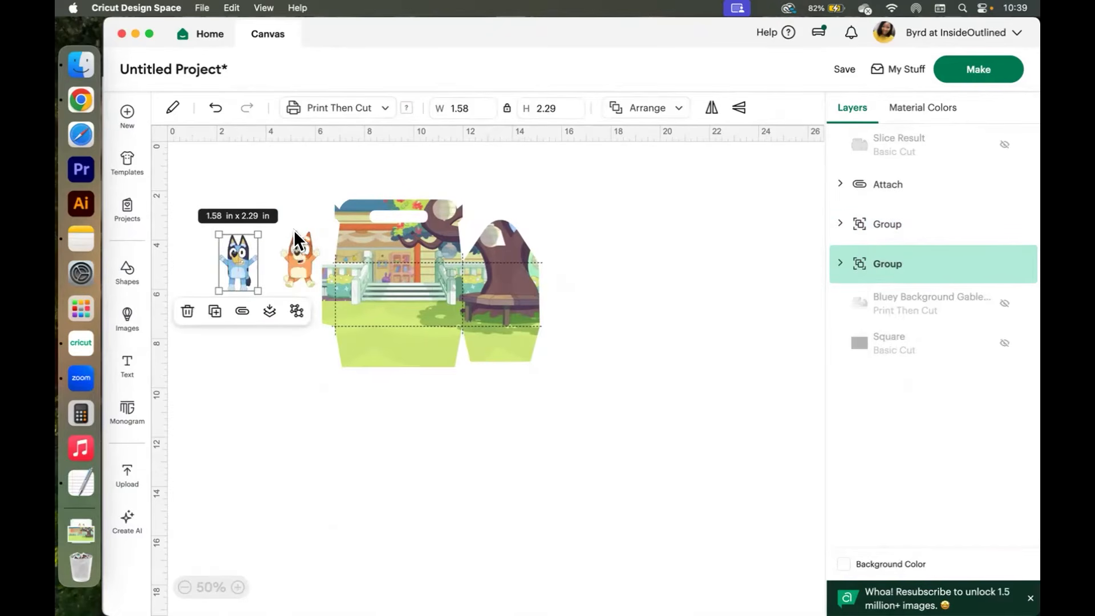
{"action": "left_click_drag", "start_coordinate": [938, 276], "coordinate": [926, 143]}
{"action": "left_click_drag", "start_coordinate": [924, 265], "coordinate": [918, 171]}
{"action": "left_click_drag", "start_coordinate": [308, 265], "coordinate": [296, 228]}
{"action": "left_click_drag", "start_coordinate": [884, 271], "coordinate": [897, 176]}
{"action": "right_click", "coordinate": [897, 275]}
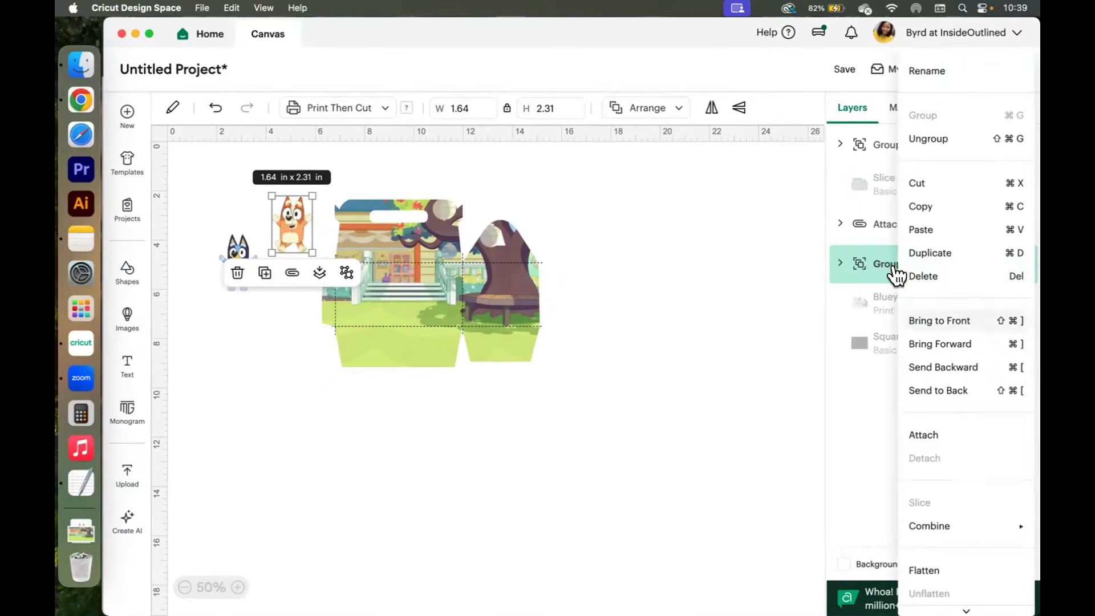
{"action": "left_click", "coordinate": [950, 321]}
Move Bingo and Bluey onto the box's front panel, standing on the grass.
{"action": "left_click", "coordinate": [611, 445]}
{"action": "left_click_drag", "start_coordinate": [285, 214], "coordinate": [433, 285]}
{"action": "left_click_drag", "start_coordinate": [235, 256], "coordinate": [382, 288]}
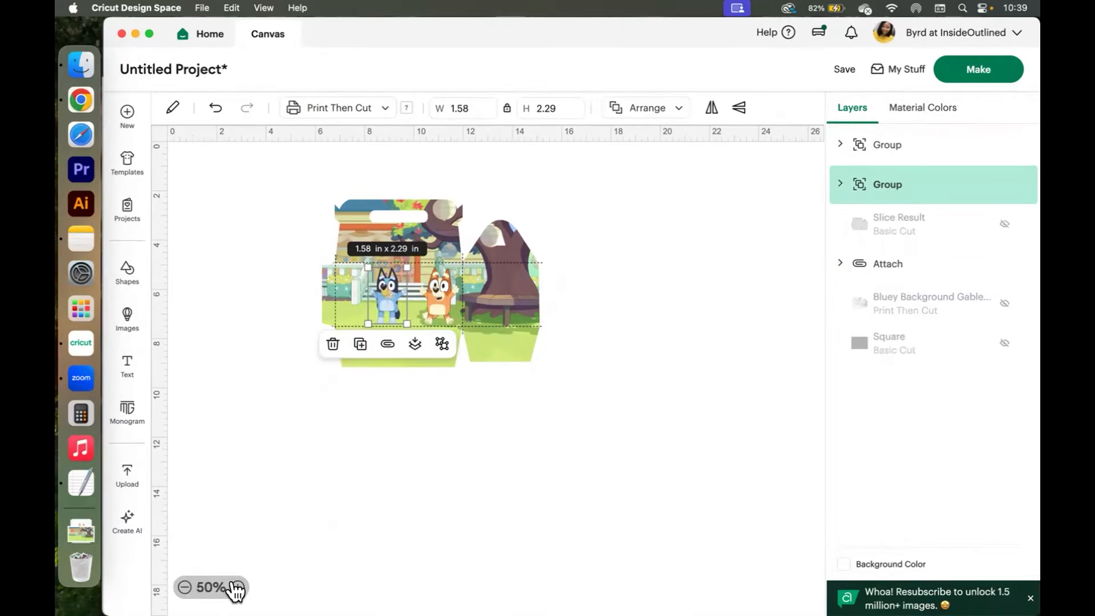
{"action": "left_click", "coordinate": [238, 587]}
{"action": "left_click", "coordinate": [238, 586]}
{"action": "left_click", "coordinate": [237, 587]}
{"action": "left_click", "coordinate": [368, 423]}
{"action": "scroll", "coordinate": [368, 422], "scroll_direction": "up", "scroll_amount": 5}
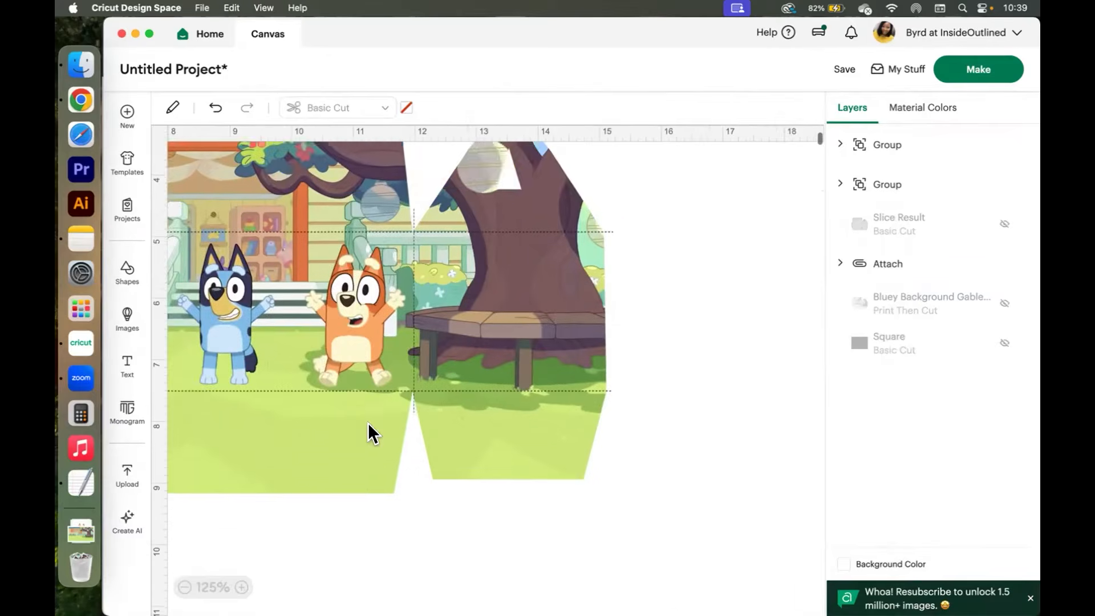
{"action": "scroll", "coordinate": [368, 422], "scroll_direction": "left", "scroll_amount": 5}
{"action": "scroll", "coordinate": [367, 425], "scroll_direction": "up", "scroll_amount": 2}
{"action": "scroll", "coordinate": [367, 424], "scroll_direction": "right", "scroll_amount": 4}
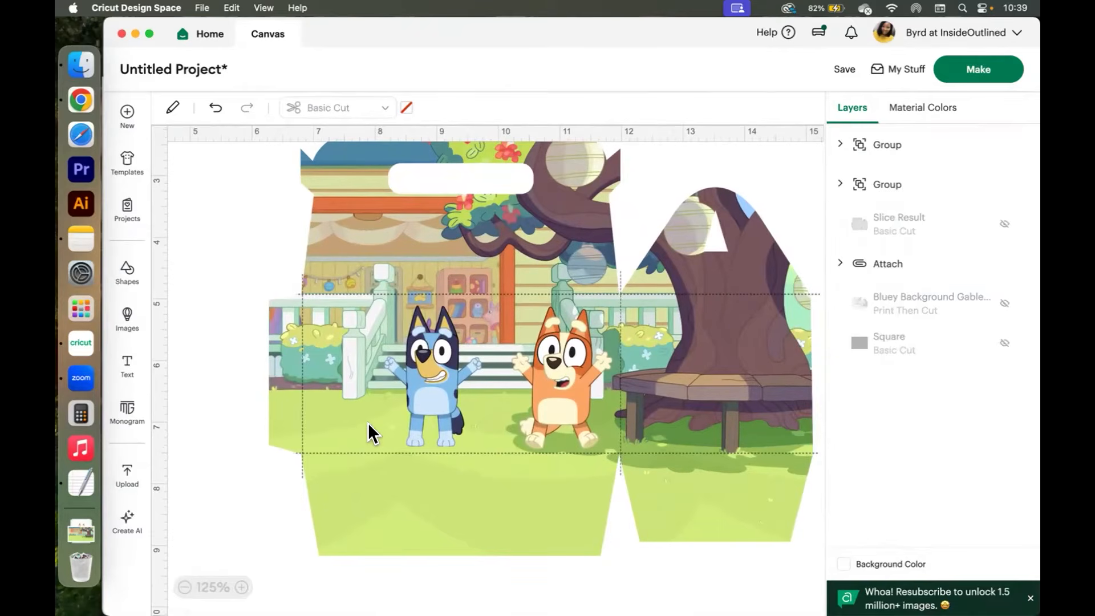
{"action": "scroll", "coordinate": [368, 423], "scroll_direction": "right", "scroll_amount": 2}
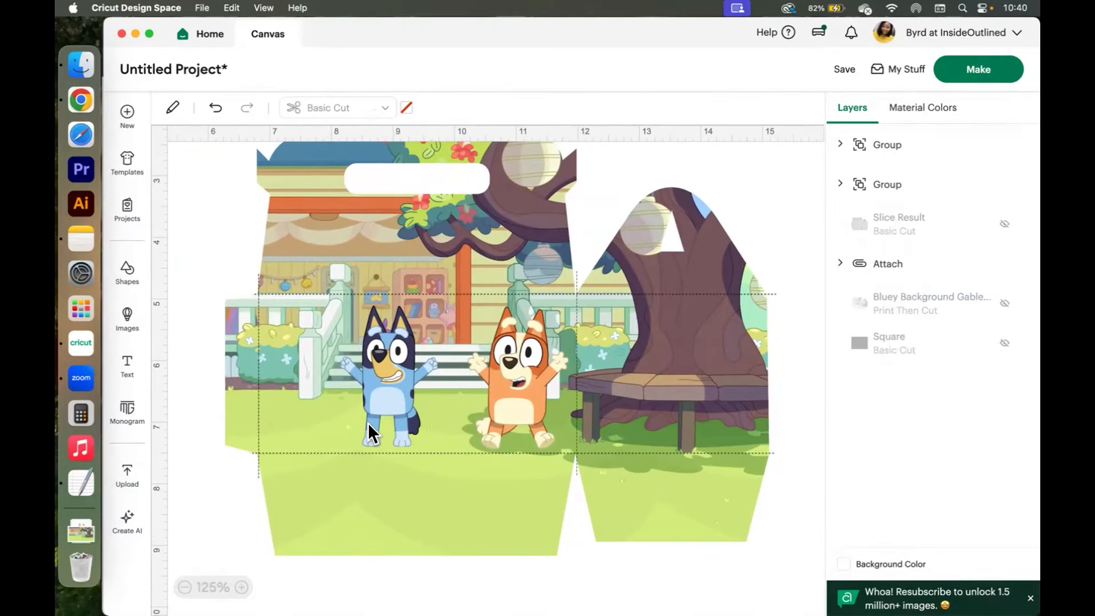
Nudge Bluey and Bingo slightly left so both sit centred on the front panel.
{"action": "left_click", "coordinate": [383, 376]}
{"action": "left_click_drag", "start_coordinate": [383, 369], "coordinate": [349, 369]}
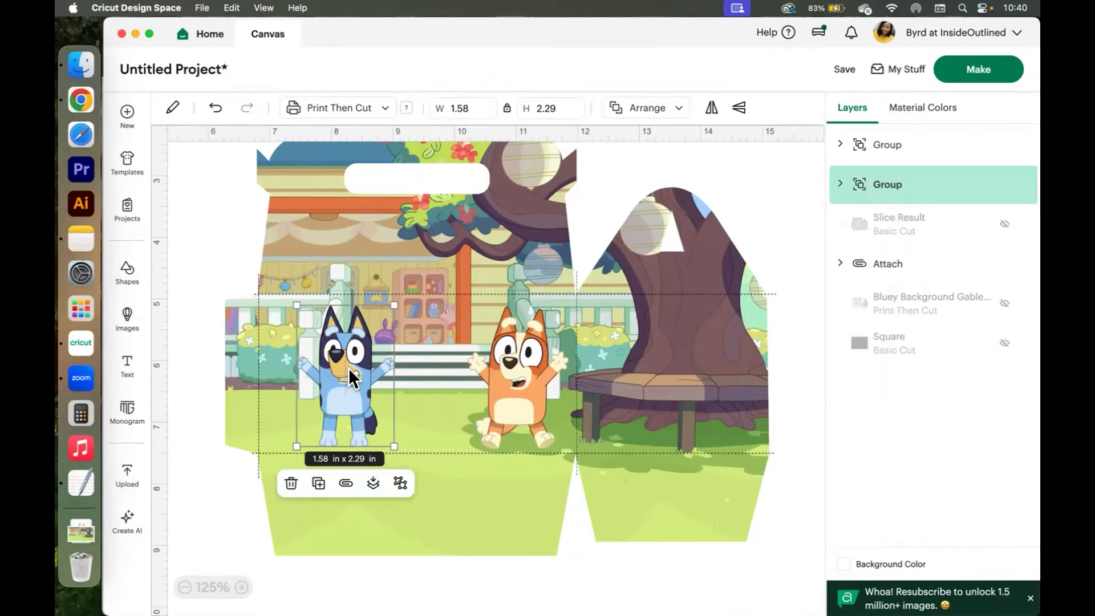
{"action": "left_click_drag", "start_coordinate": [521, 376], "coordinate": [499, 370]}
{"action": "left_click", "coordinate": [350, 368]}
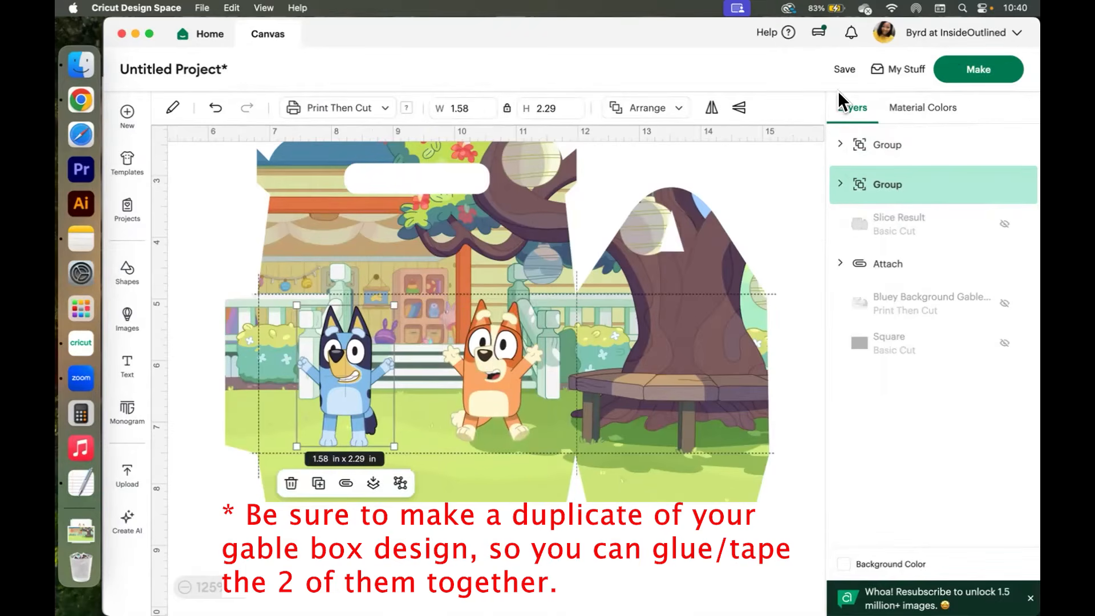
Save the project with the title Bluey Gable Boxes.
{"action": "left_click", "coordinate": [843, 69]}
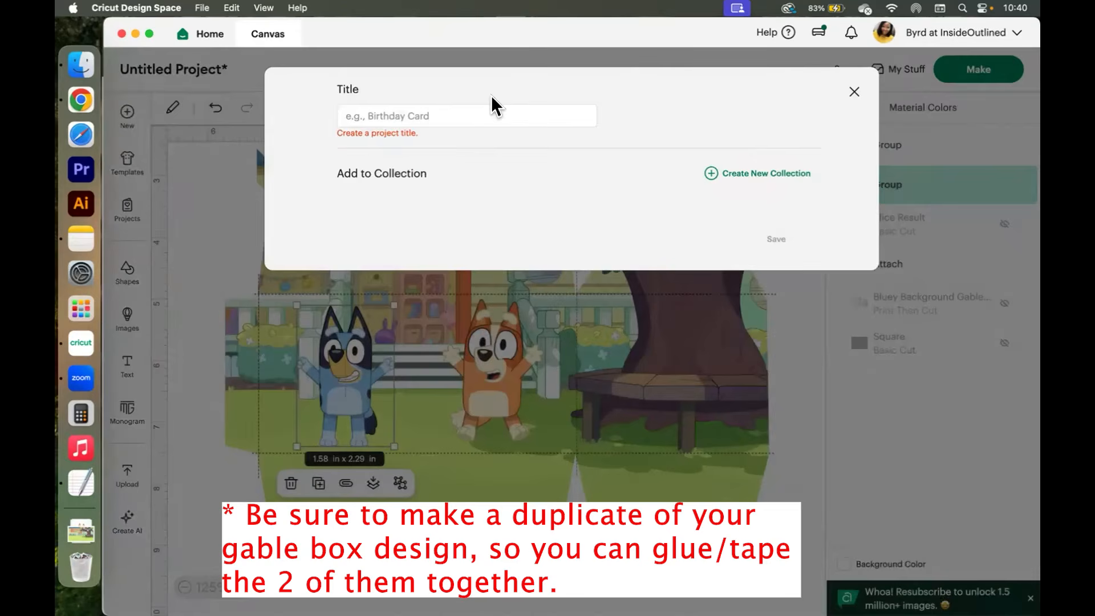
{"action": "left_click", "coordinate": [492, 110]}
{"action": "type", "text": "Bluey"}
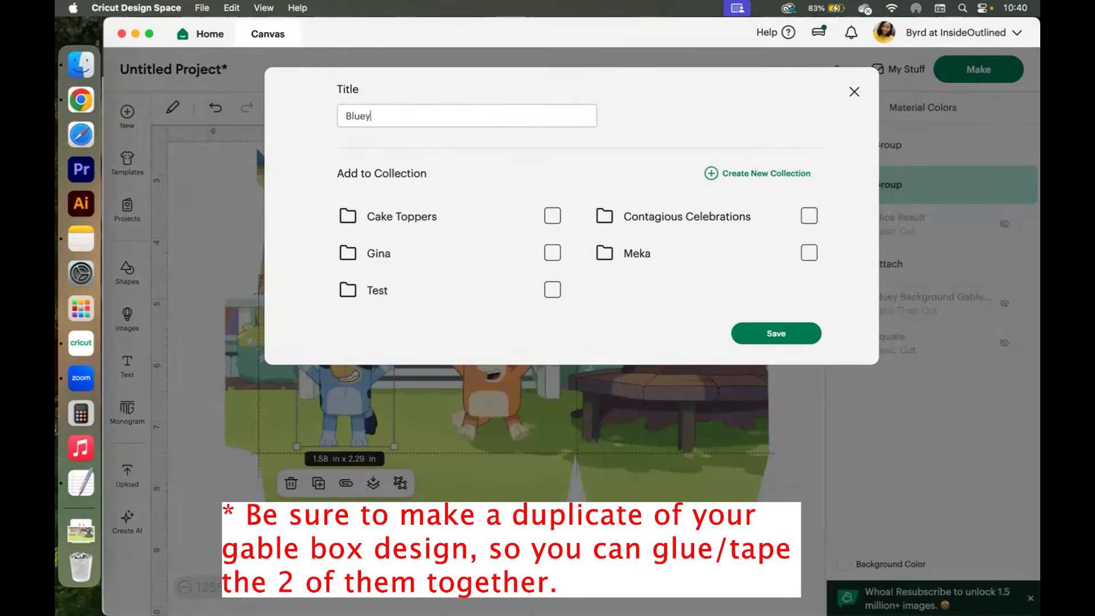
{"action": "type", "text": " Gable Boxes"}
{"action": "left_click", "coordinate": [791, 336]}
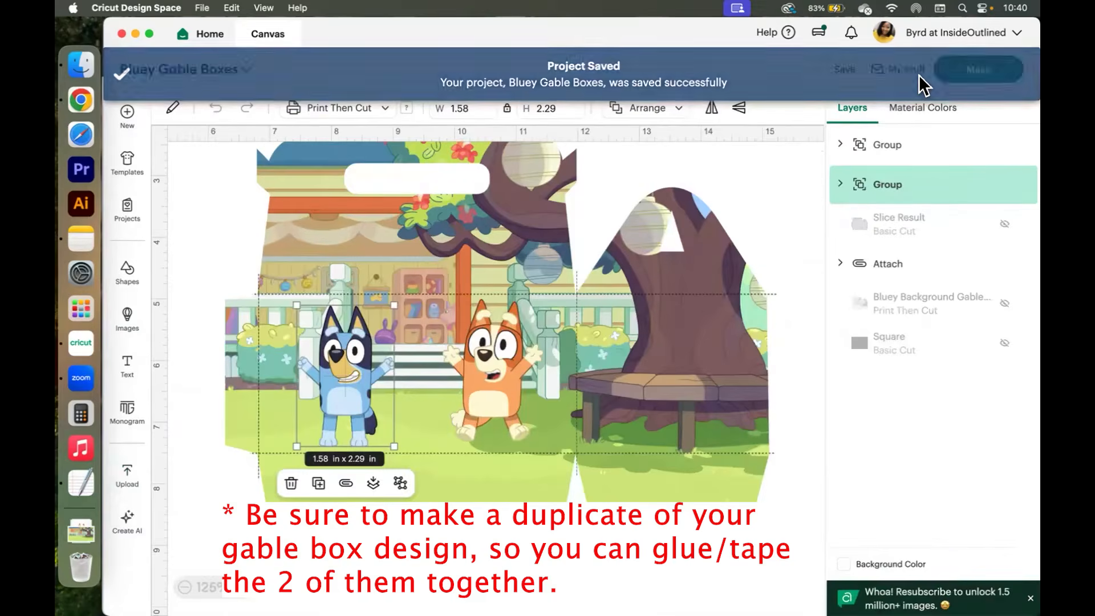
Send the project to Make, review both Print Then Cut mats, and continue to the cutting steps.
{"action": "left_click", "coordinate": [974, 70]}
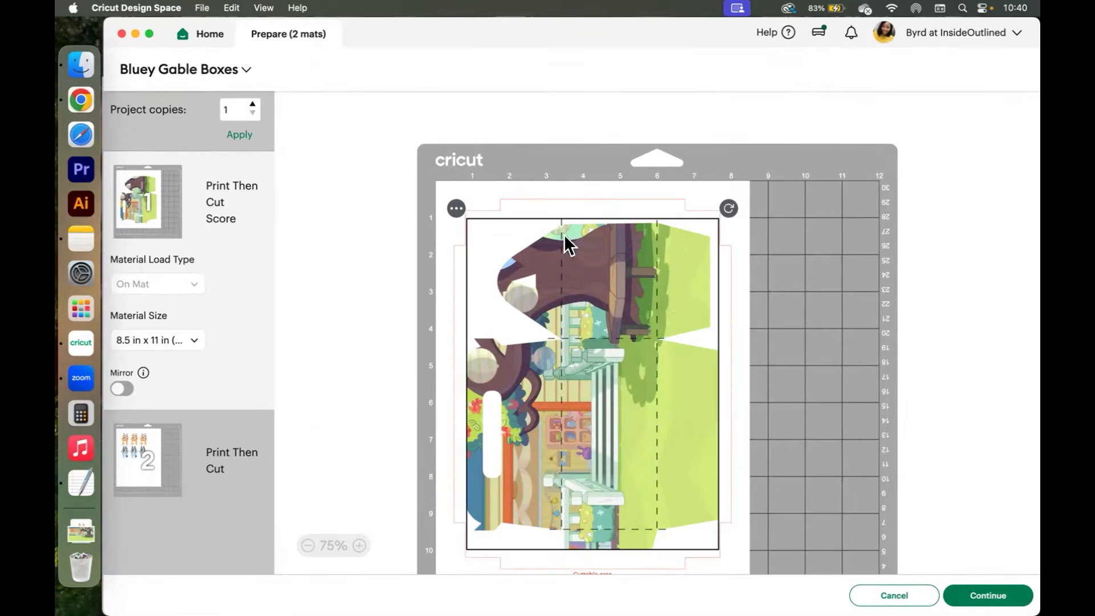
{"action": "scroll", "coordinate": [785, 383], "scroll_direction": "down", "scroll_amount": 2}
{"action": "scroll", "coordinate": [785, 382], "scroll_direction": "up", "scroll_amount": 3}
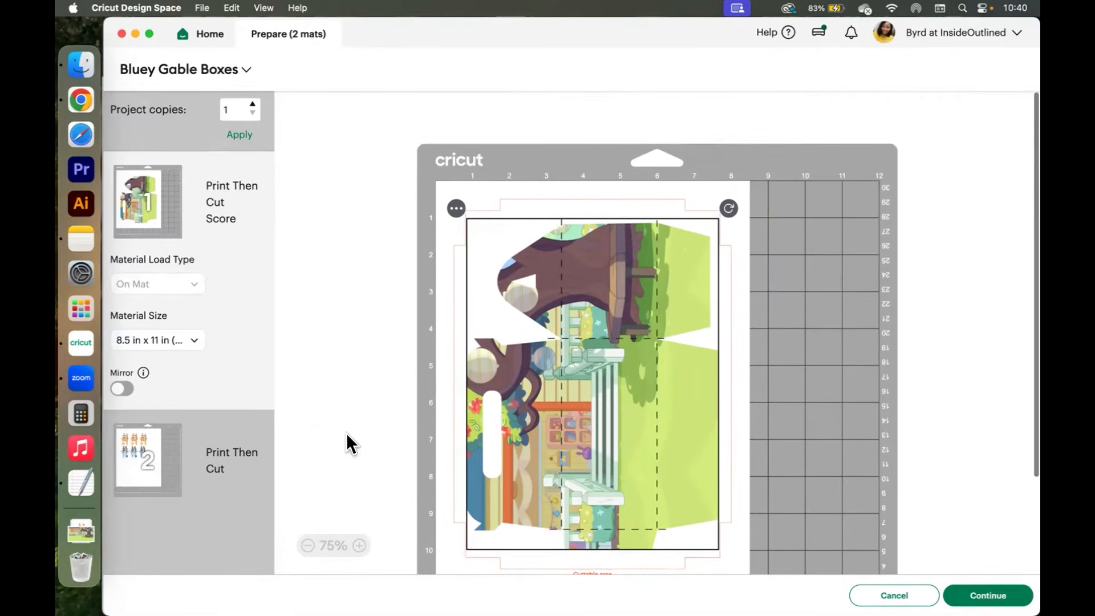
{"action": "left_click", "coordinate": [152, 460]}
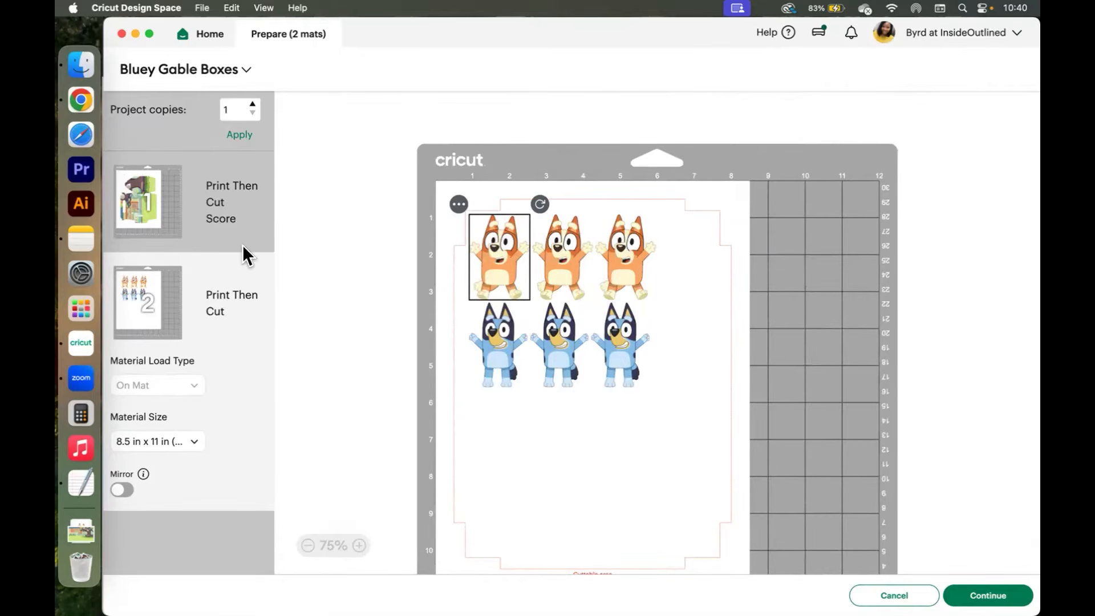
{"action": "left_click", "coordinate": [208, 211]}
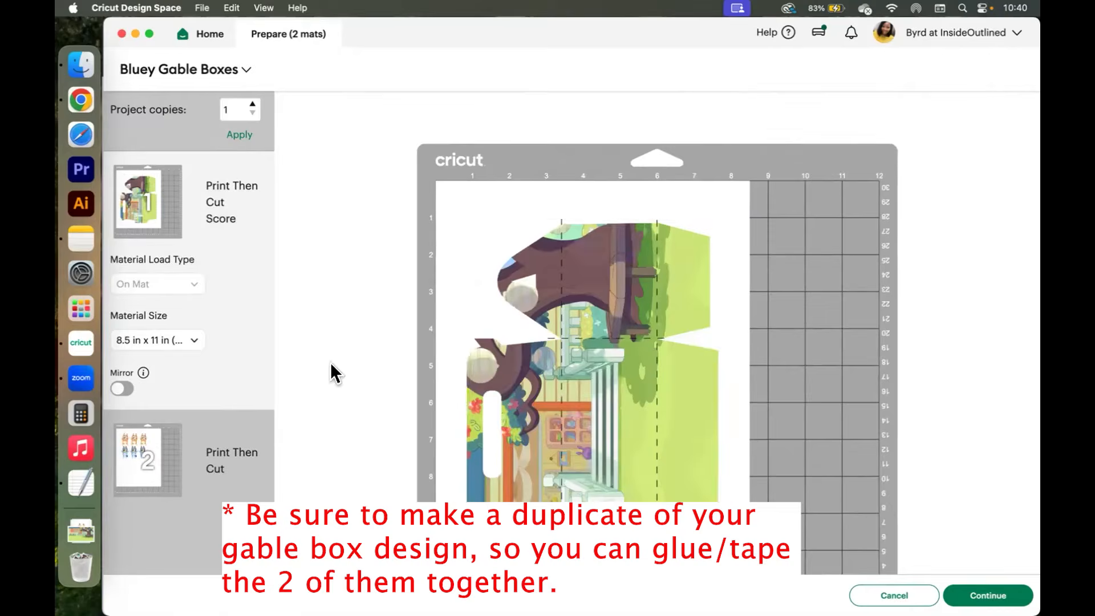
{"action": "left_click", "coordinate": [988, 595]}
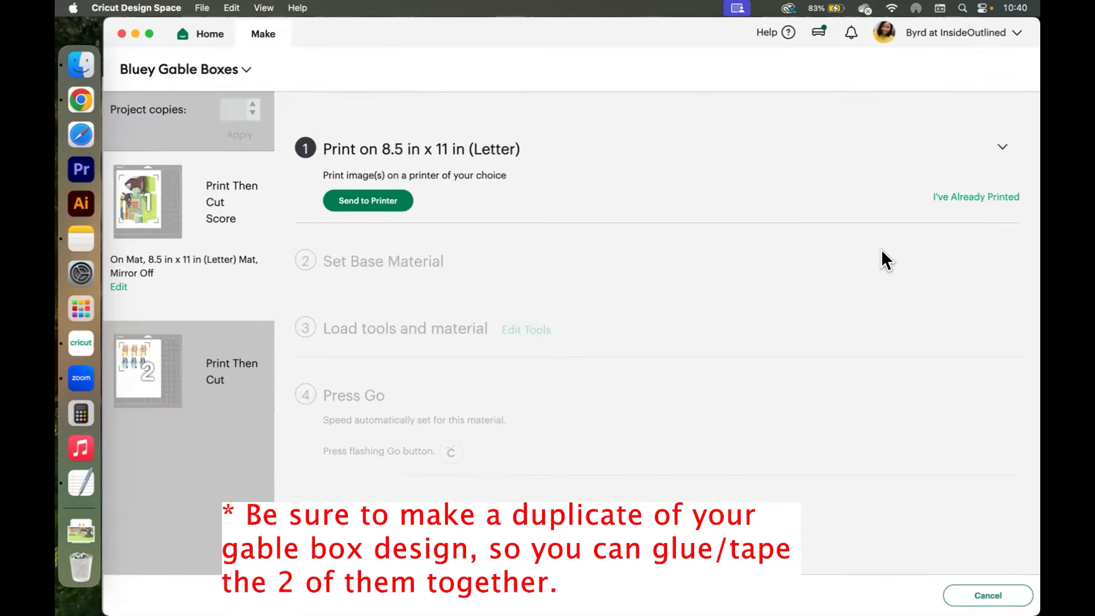
Switch to Chrome and search a new tab for koala glossy cardstock 61 lb.
{"action": "left_click", "coordinate": [81, 100]}
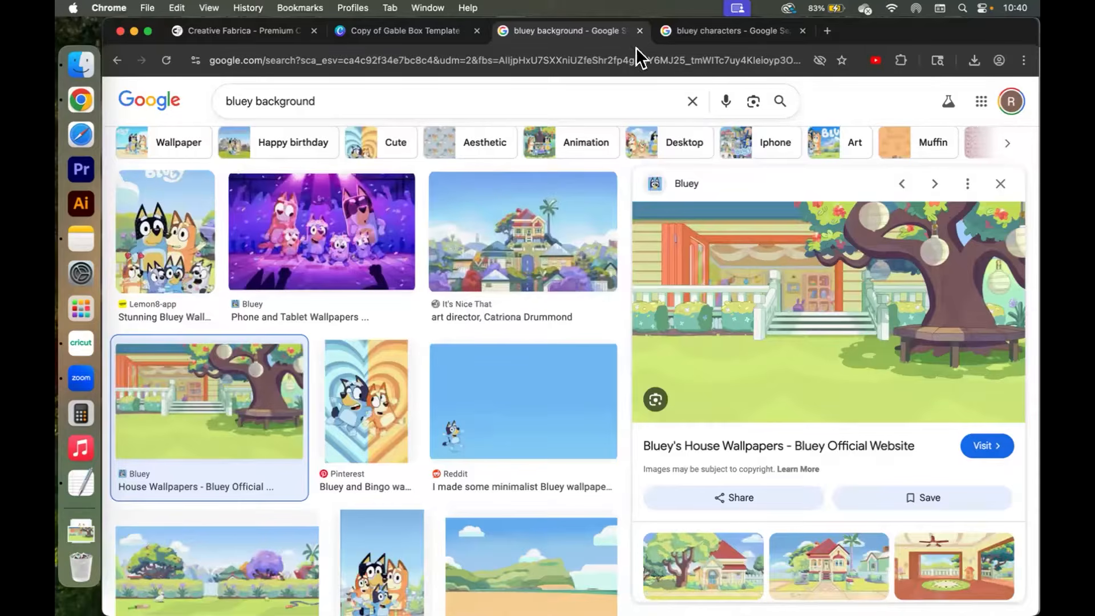
{"action": "left_click", "coordinate": [828, 30]}
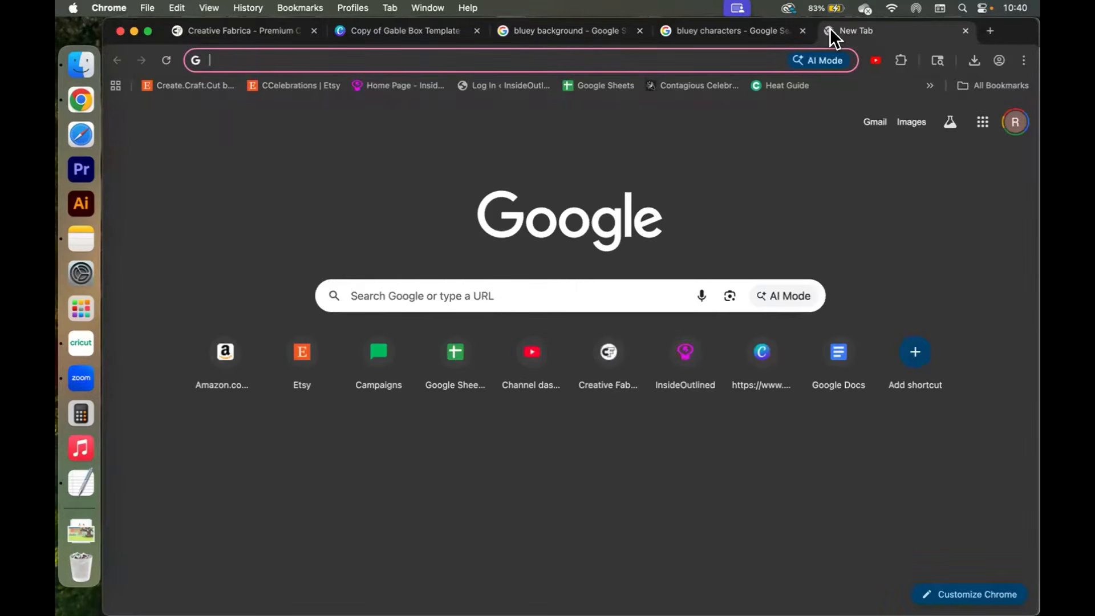
{"action": "type", "text": "a"}
{"action": "key", "text": "BackSpace"}
{"action": "key", "text": "BackSpace"}
{"action": "type", "text": "koal"}
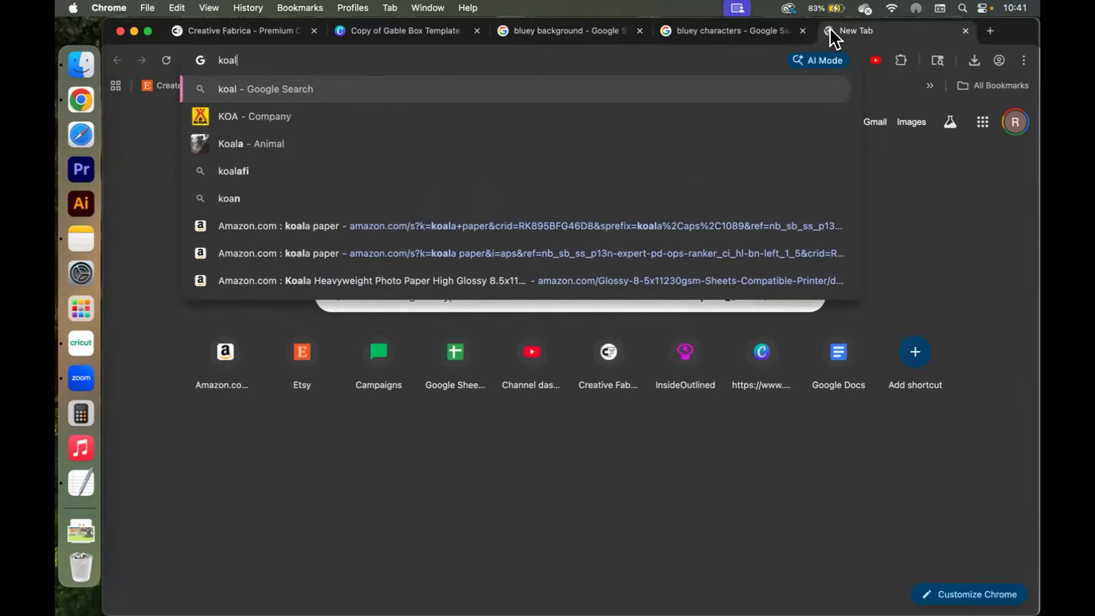
{"action": "type", "text": "a glossy c"}
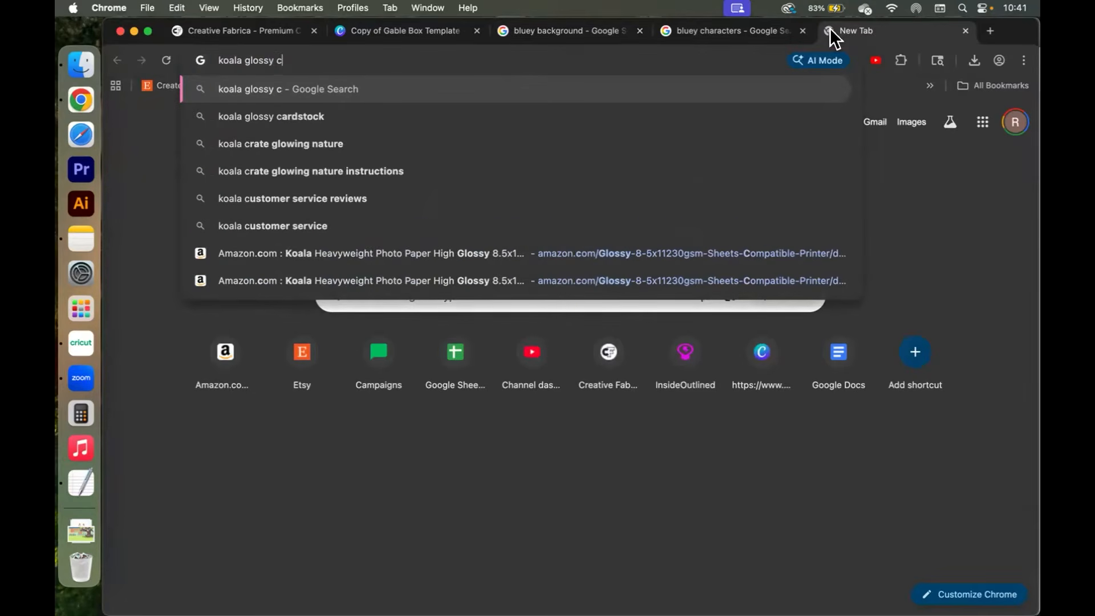
{"action": "type", "text": "ardstock 61 lb"}
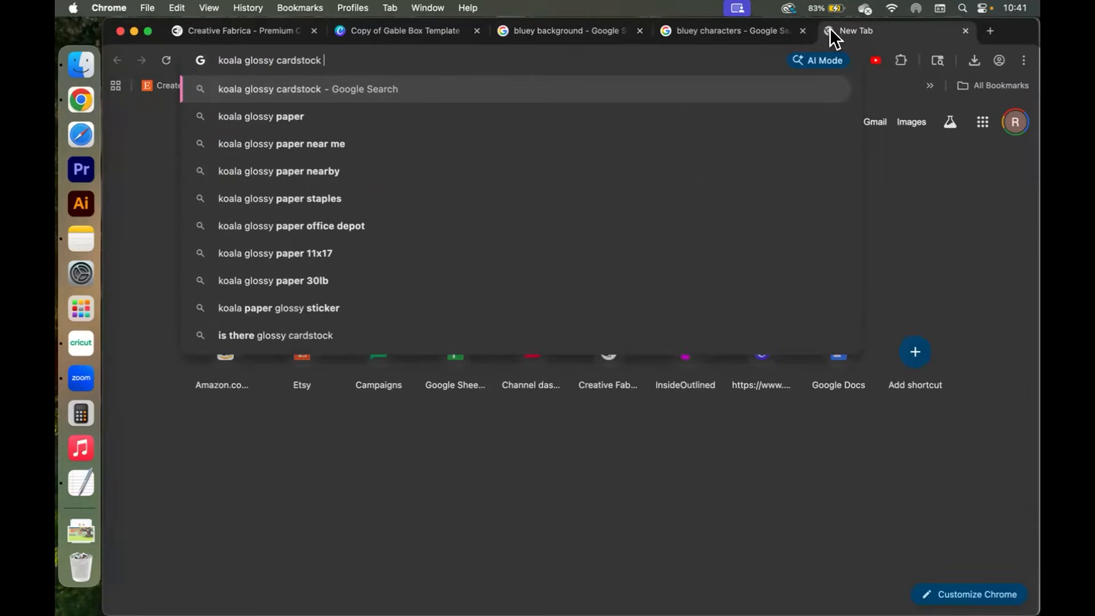
{"action": "key", "text": "Return"}
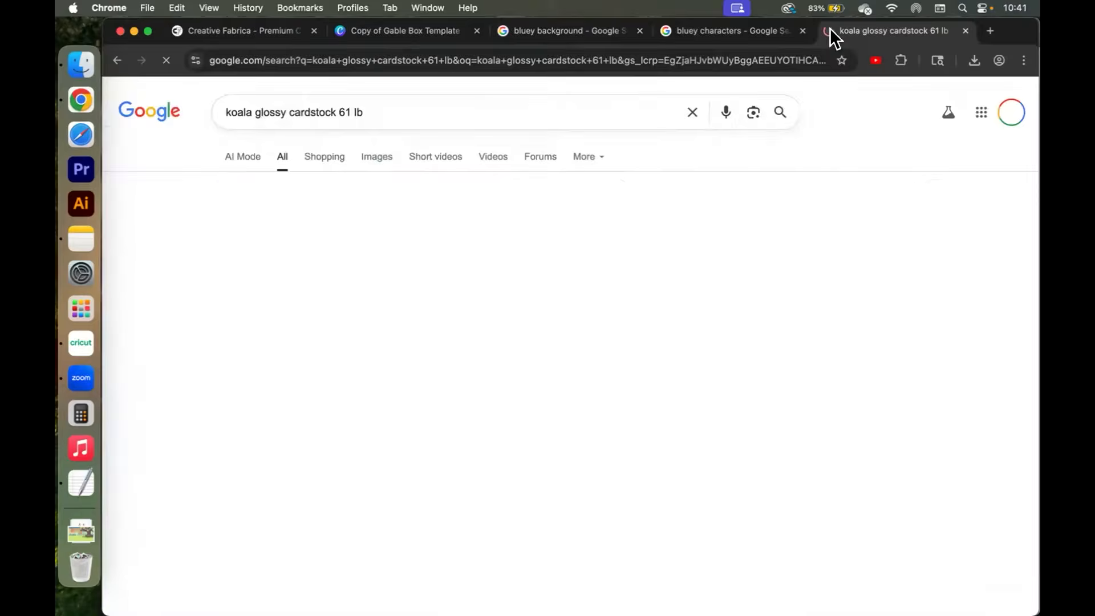
Open the Koala Heavyweight Photo Paper product page on Amazon and examine the paper's details.
{"action": "scroll", "coordinate": [659, 399], "scroll_direction": "down", "scroll_amount": 6}
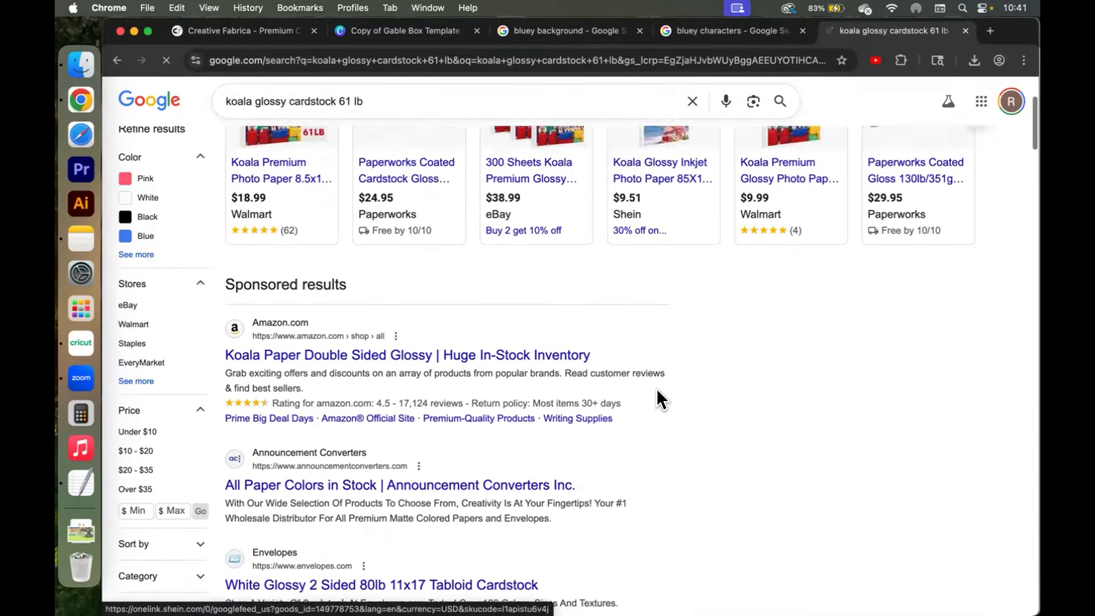
{"action": "scroll", "coordinate": [658, 399], "scroll_direction": "down", "scroll_amount": 2}
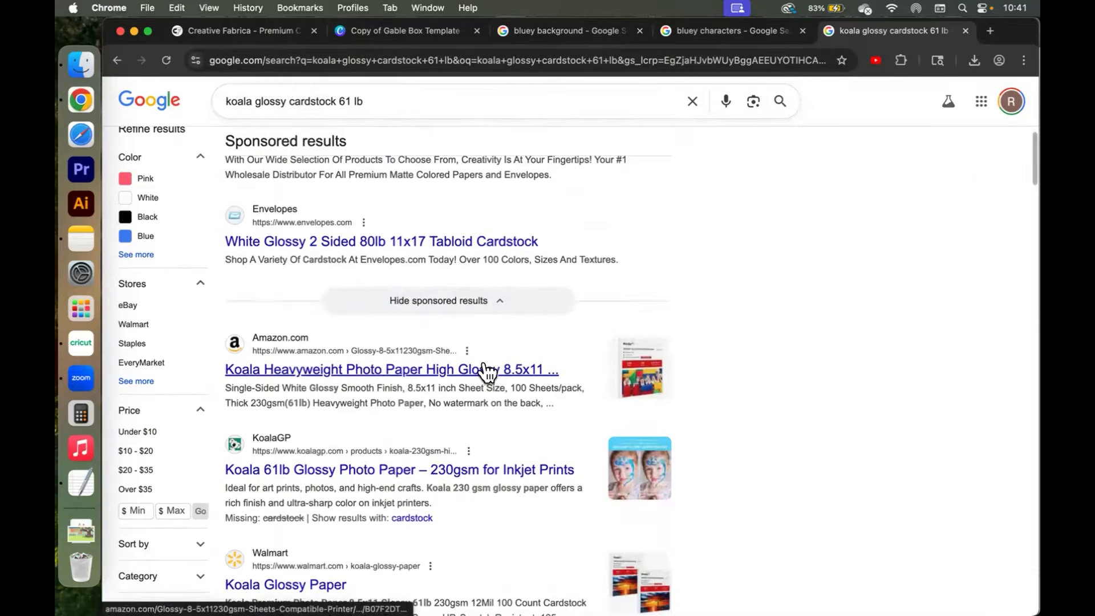
{"action": "left_click", "coordinate": [488, 370]}
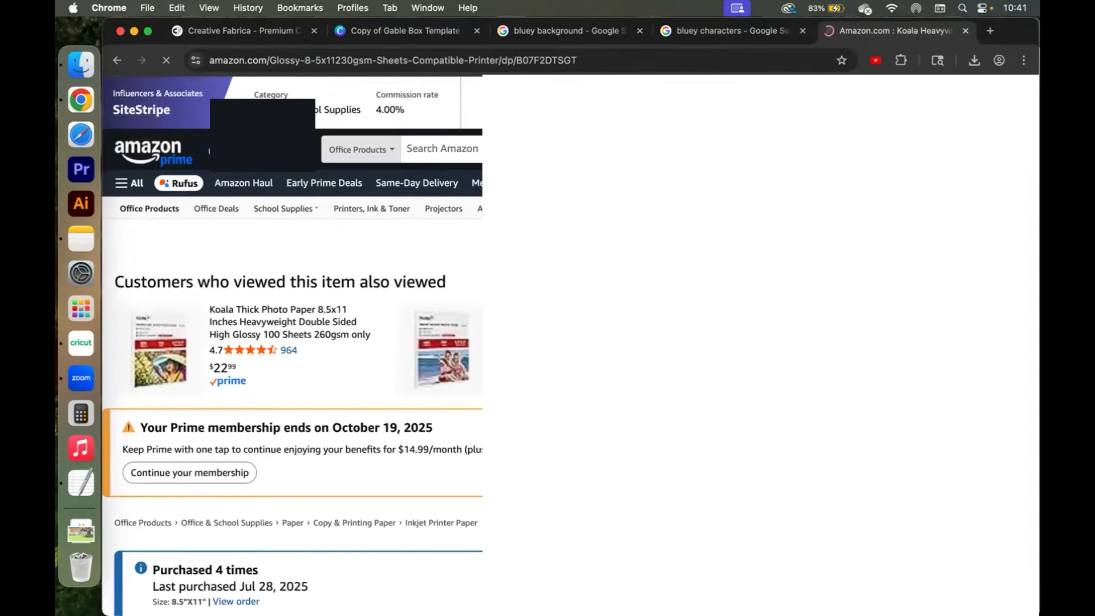
{"action": "scroll", "coordinate": [489, 369], "scroll_direction": "down", "scroll_amount": 1}
{"action": "scroll", "coordinate": [281, 355], "scroll_direction": "down", "scroll_amount": 4}
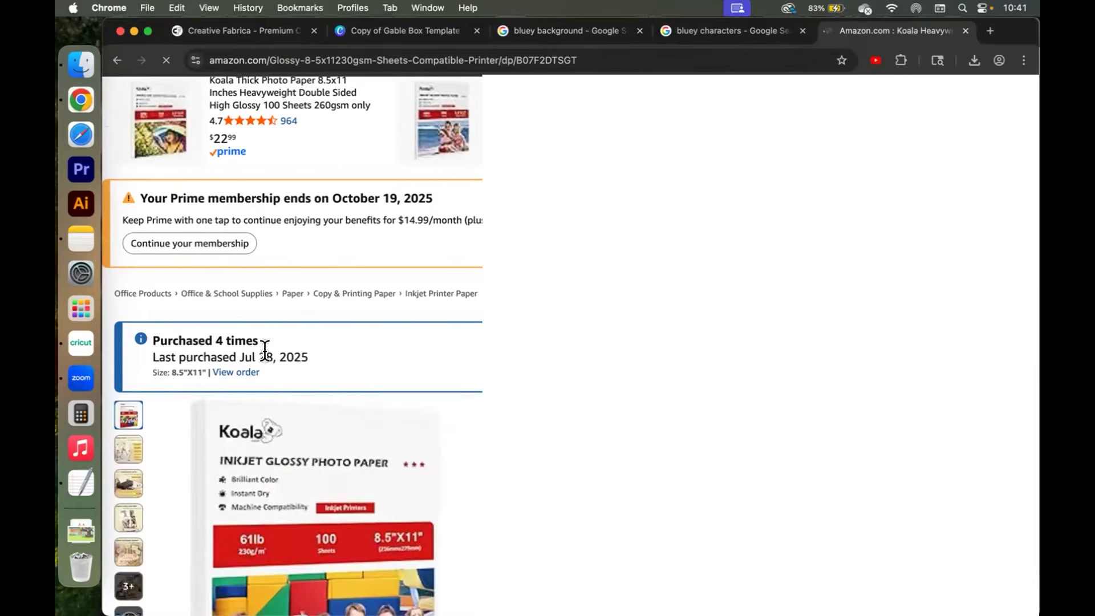
{"action": "scroll", "coordinate": [441, 374], "scroll_direction": "down", "scroll_amount": 4}
{"action": "scroll", "coordinate": [195, 298], "scroll_direction": "down", "scroll_amount": 2}
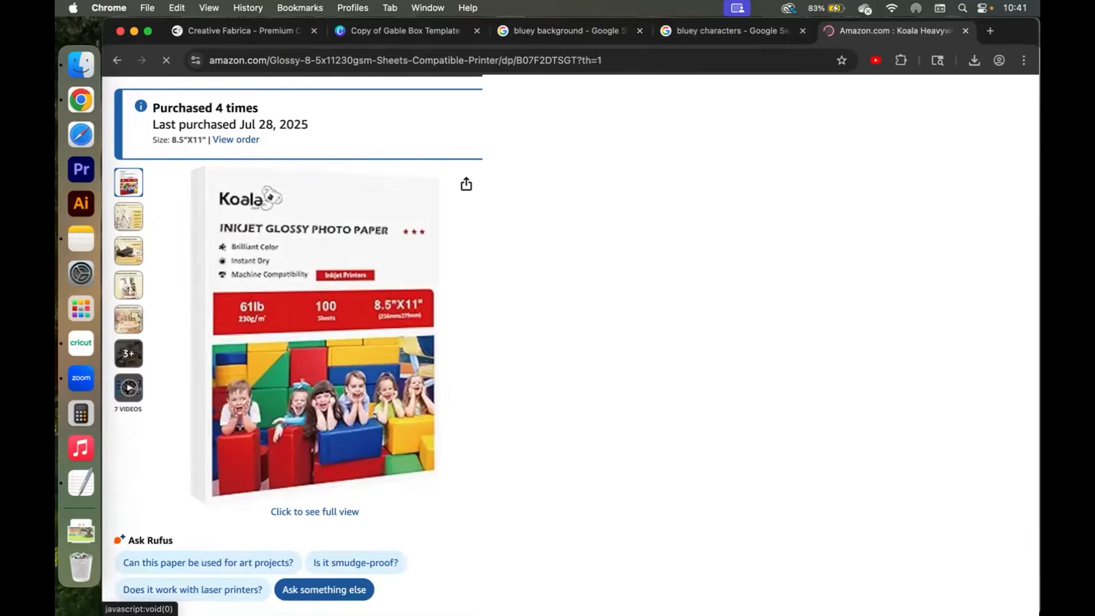
{"action": "scroll", "coordinate": [196, 298], "scroll_direction": "down", "scroll_amount": 2}
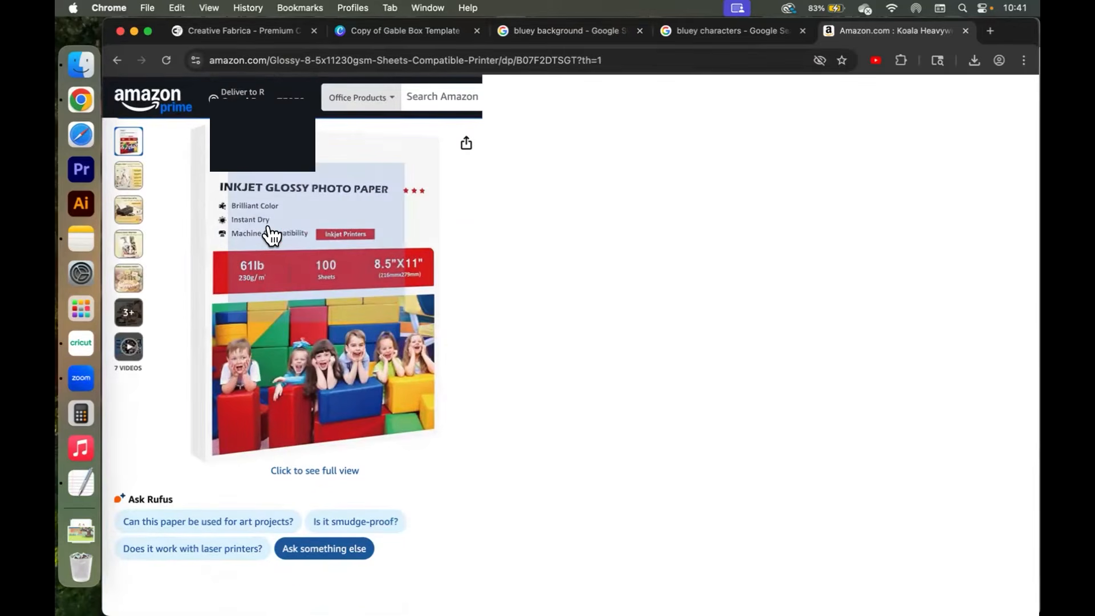
{"action": "scroll", "coordinate": [269, 236], "scroll_direction": "up", "scroll_amount": 1}
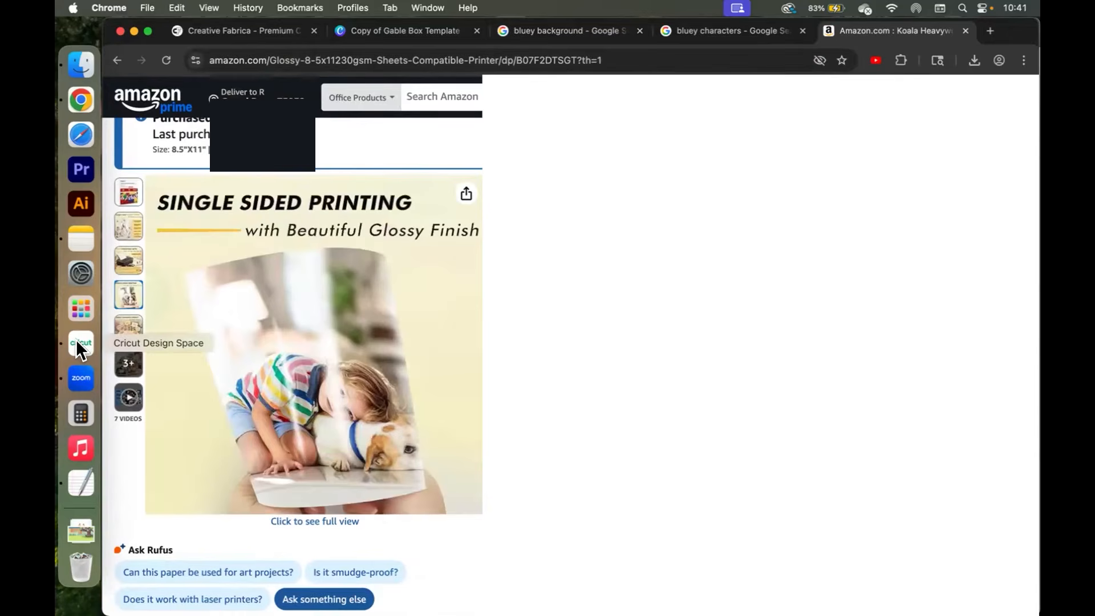
Return to Design Space and send the first mat to the printer with Add Bleed off and Use System Dialog on.
{"action": "left_click", "coordinate": [77, 342]}
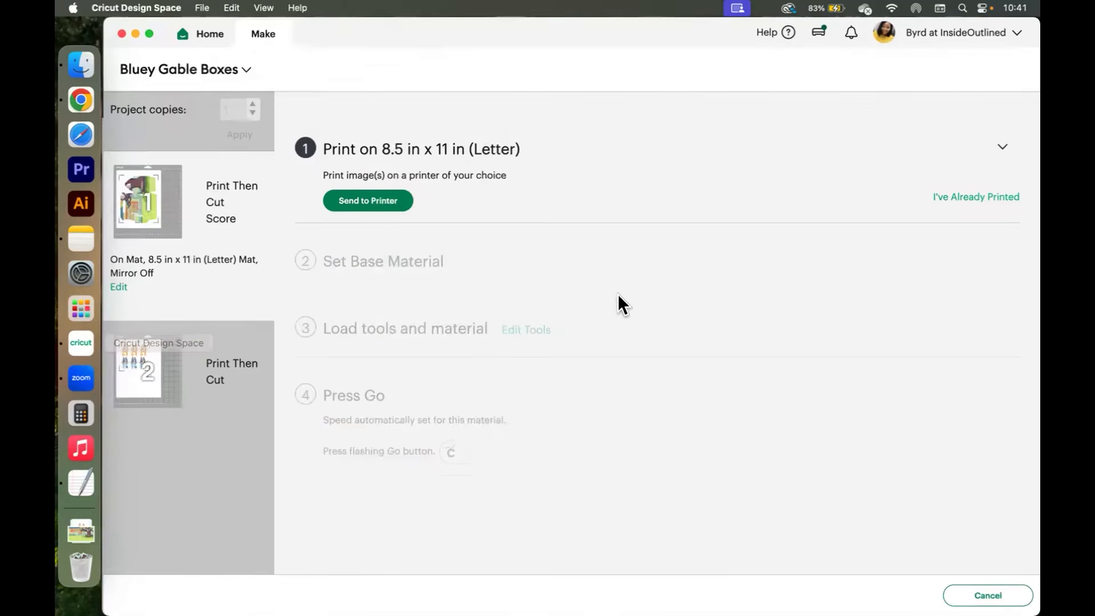
{"action": "left_click", "coordinate": [378, 203]}
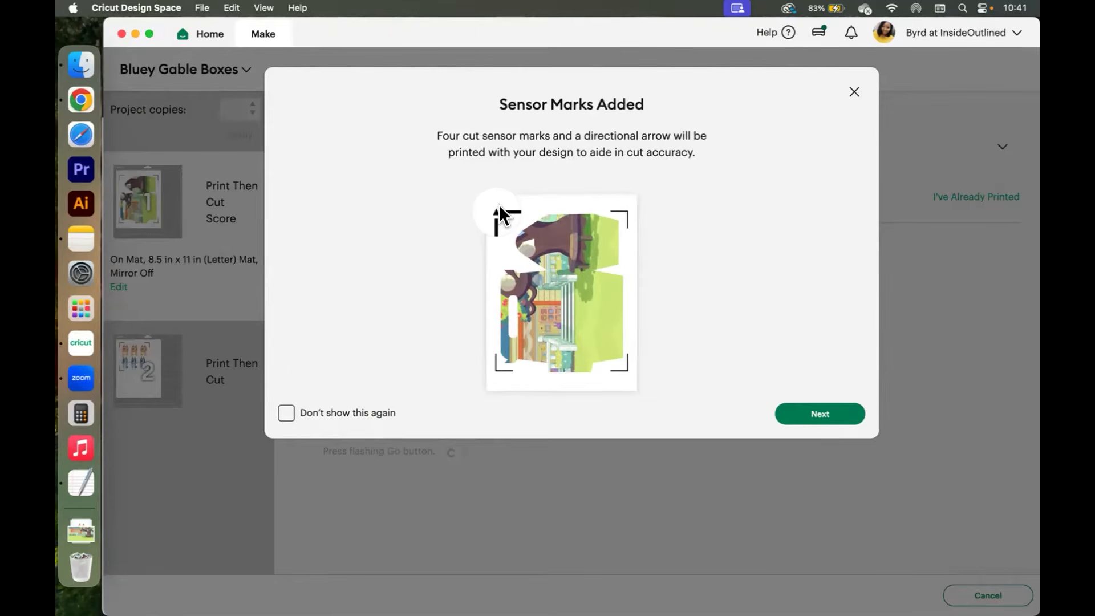
{"action": "left_click", "coordinate": [805, 413]}
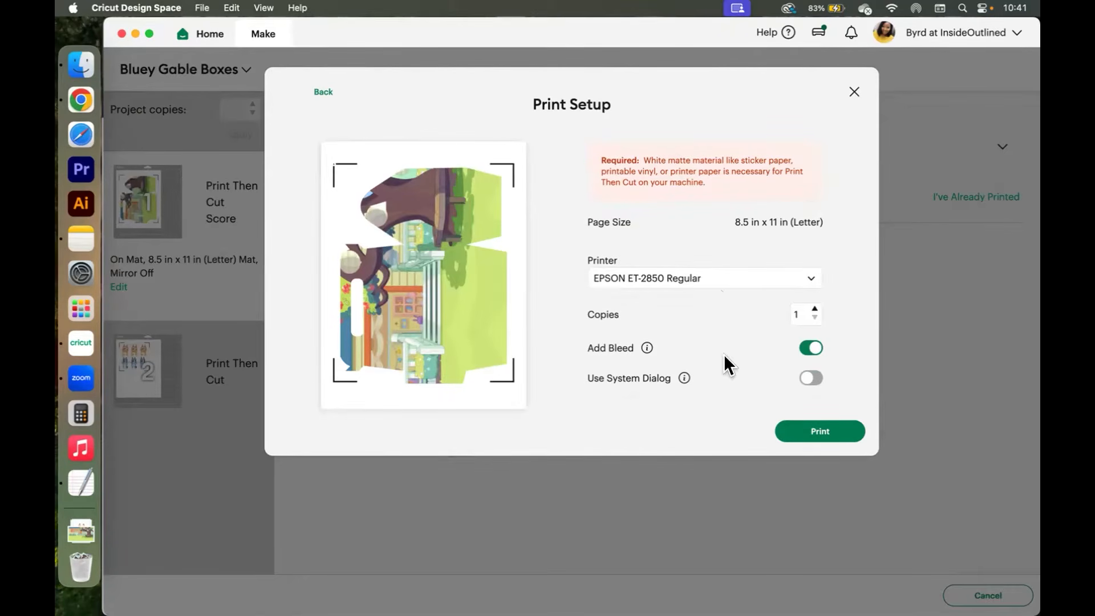
{"action": "left_click", "coordinate": [809, 347]}
{"action": "left_click", "coordinate": [810, 378]}
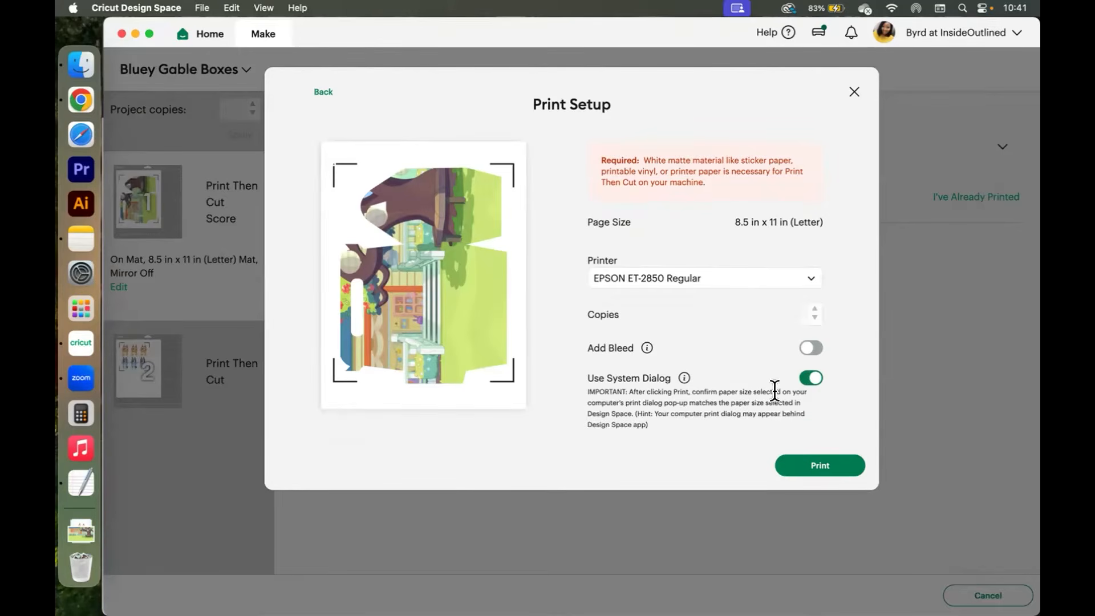
{"action": "left_click", "coordinate": [800, 464]}
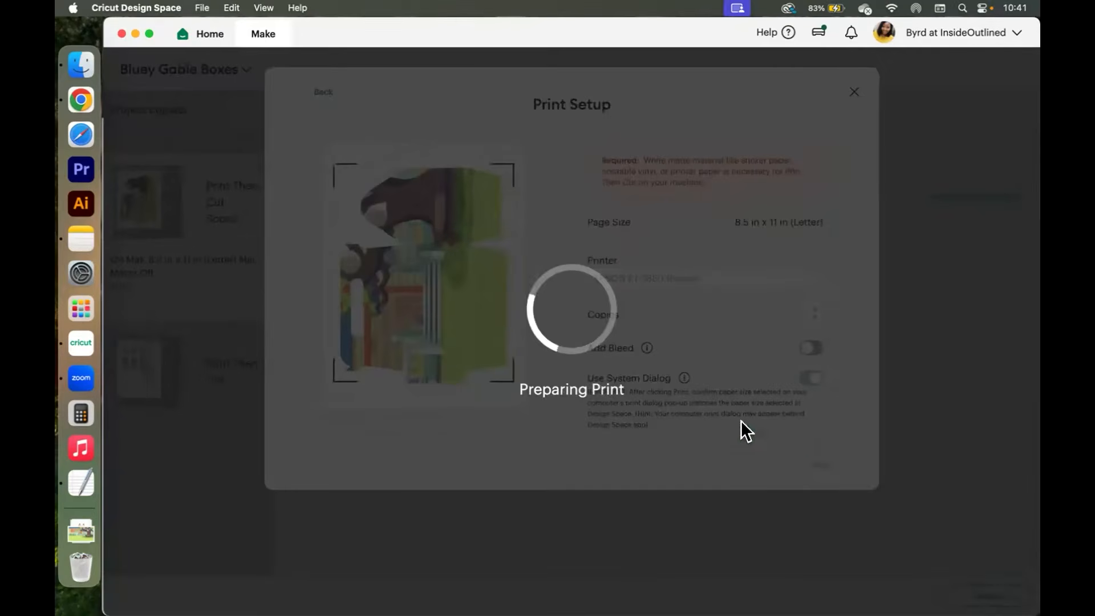
In the system print dialog, set the media type to Photo Glossy Paper and print the first mat.
{"action": "left_click", "coordinate": [137, 33]}
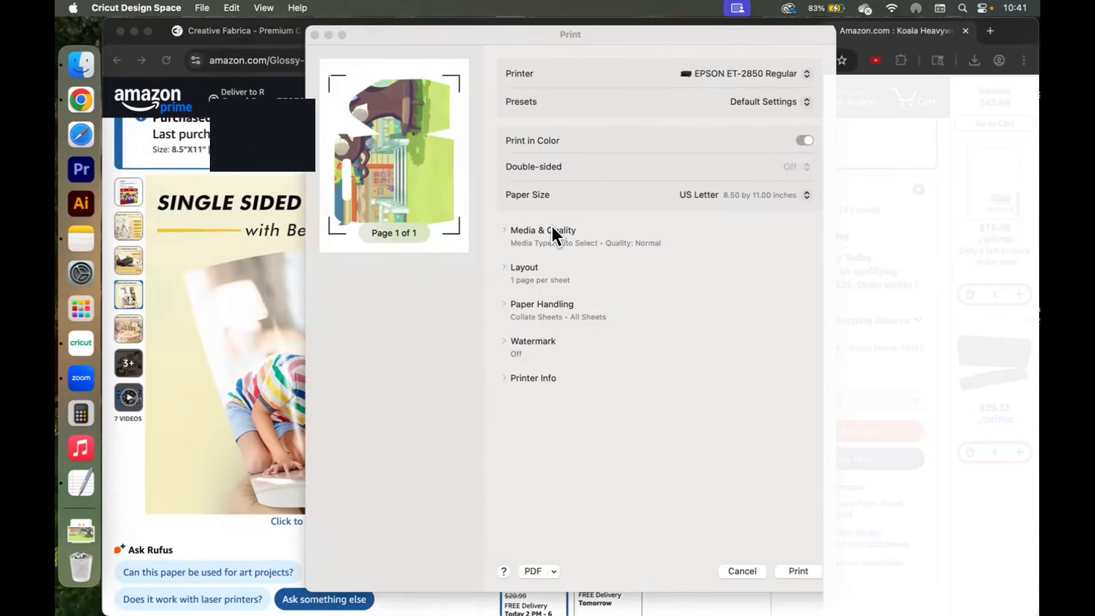
{"action": "left_click", "coordinate": [552, 228]}
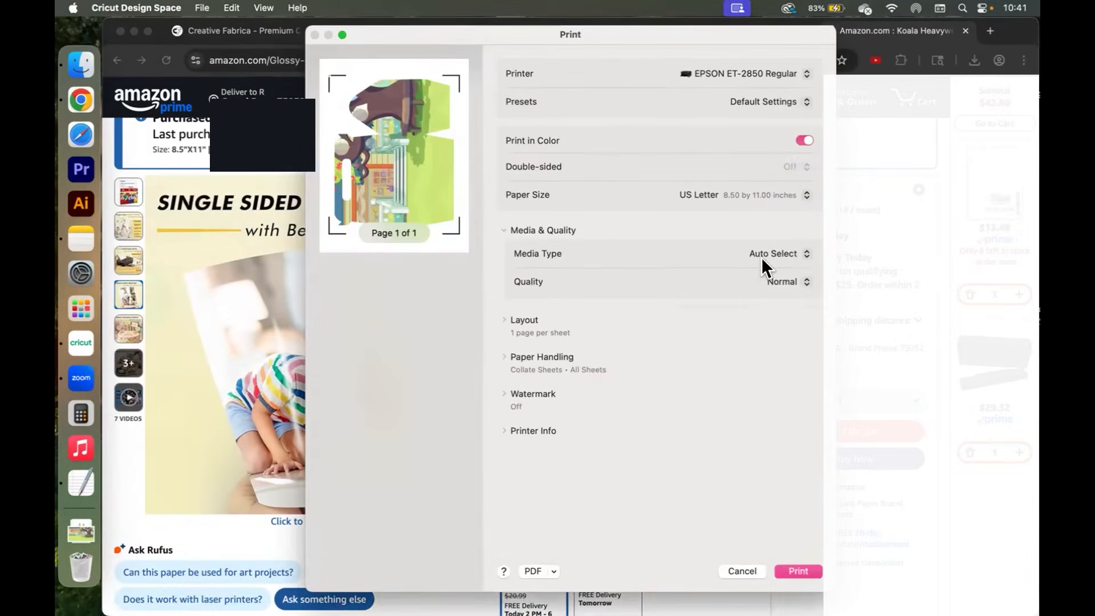
{"action": "left_click", "coordinate": [788, 251]}
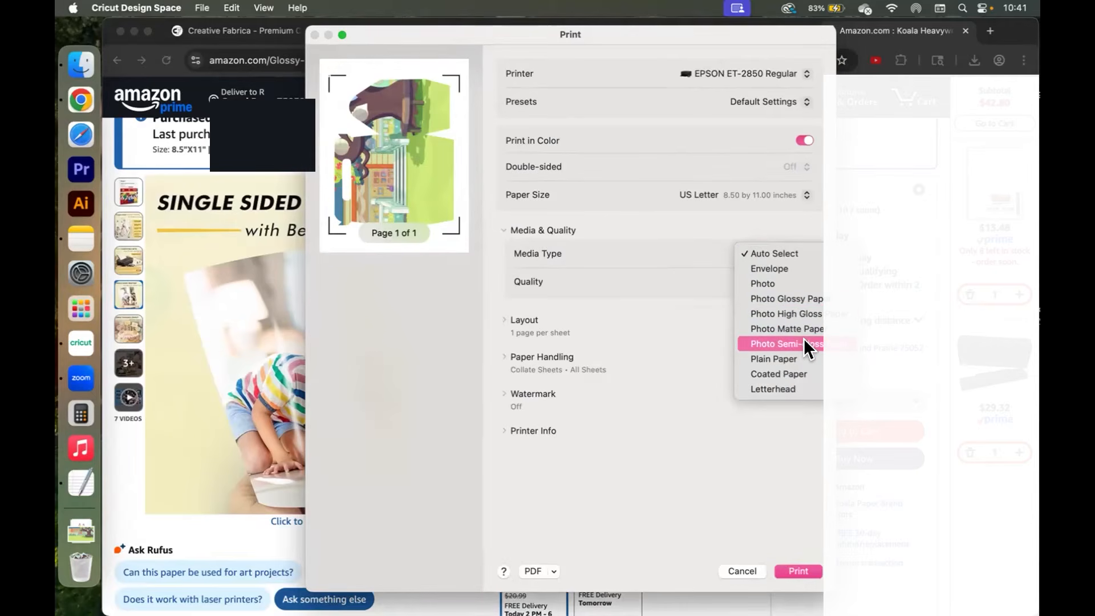
{"action": "left_click", "coordinate": [792, 298]}
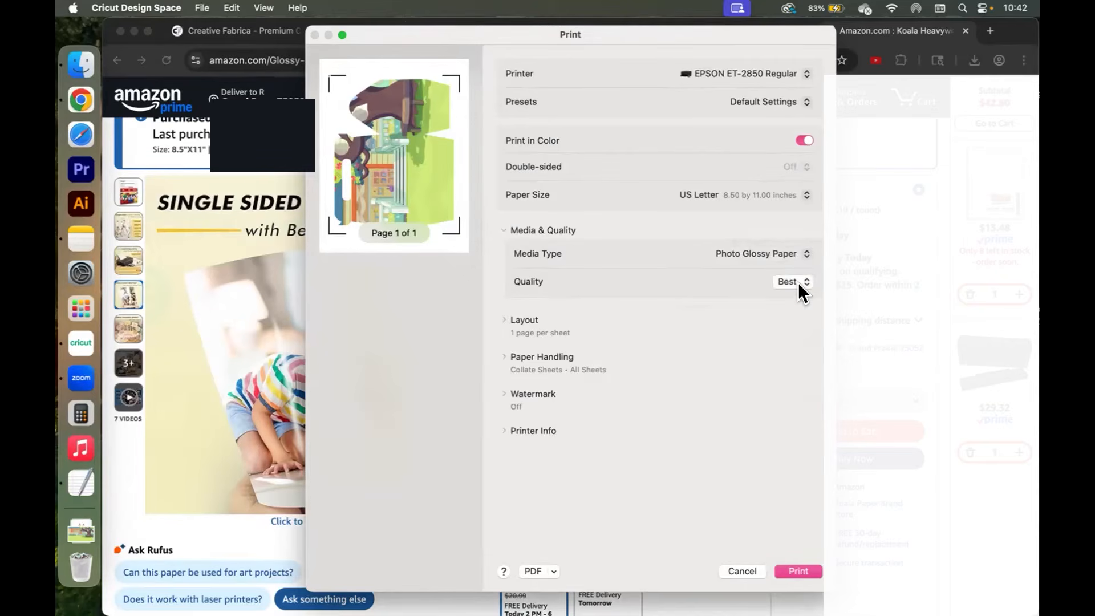
{"action": "left_click", "coordinate": [809, 571]}
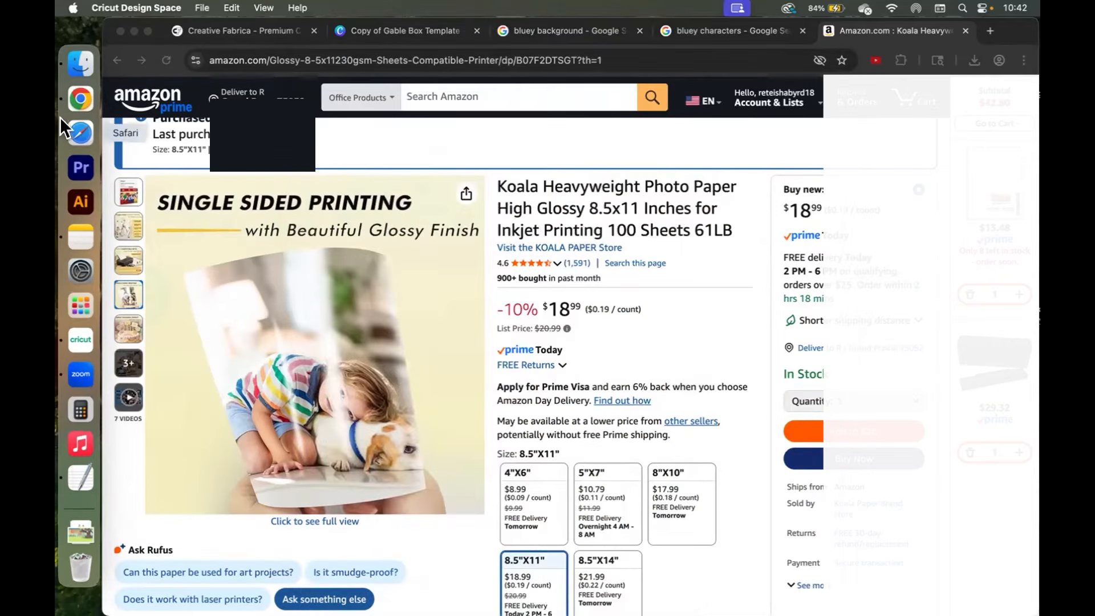
Close the print check, select the second mat and send it to the printer with Add Bleed off and Use System Dialog on.
{"action": "left_click", "coordinate": [71, 329]}
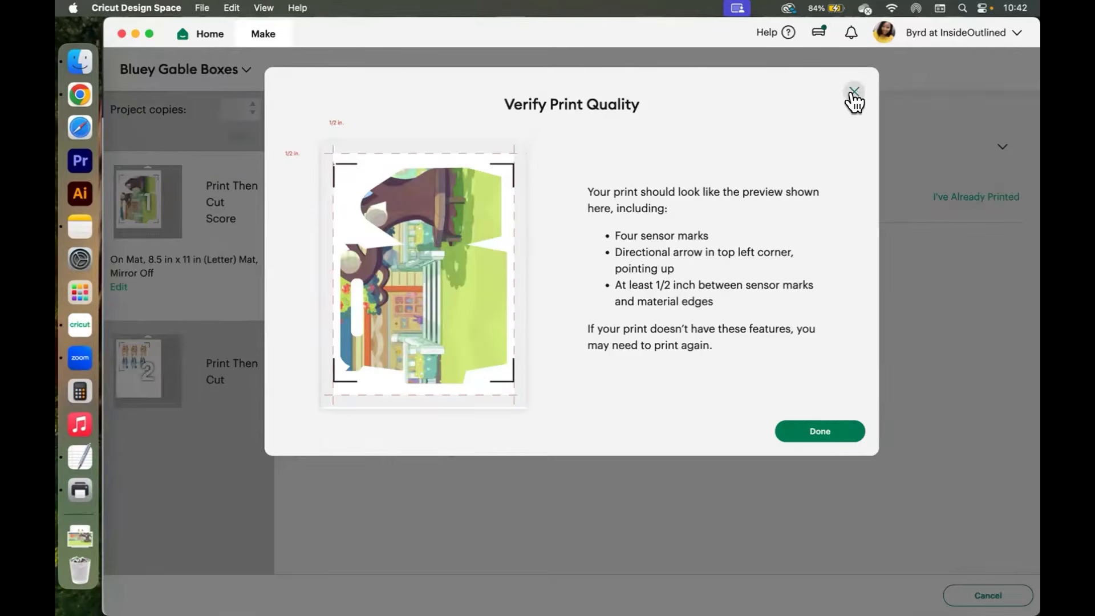
{"action": "left_click", "coordinate": [853, 94]}
{"action": "left_click", "coordinate": [214, 346]}
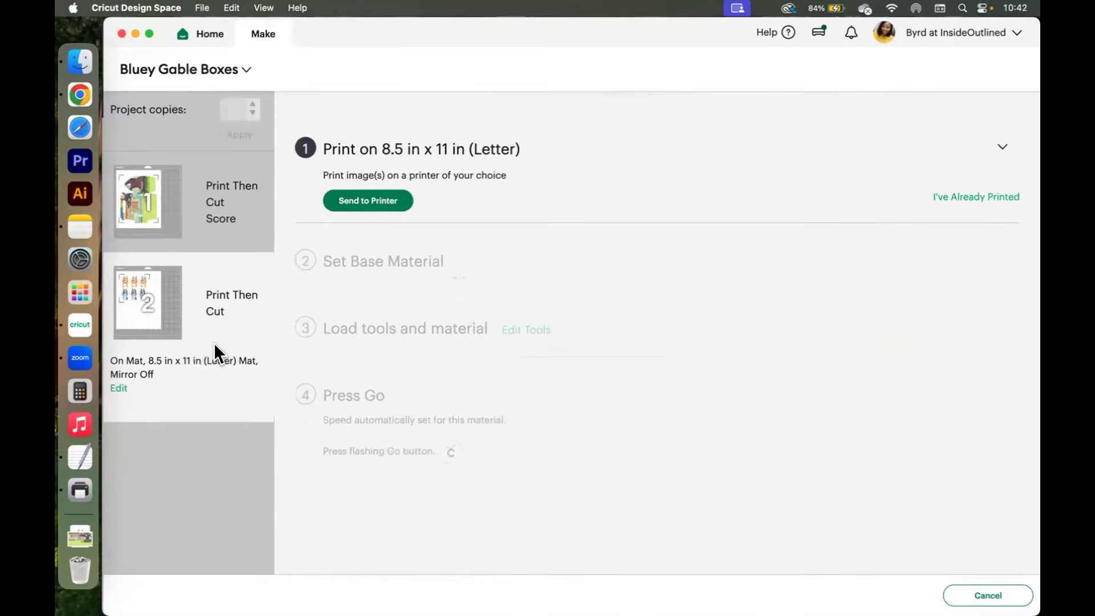
{"action": "left_click", "coordinate": [371, 203]}
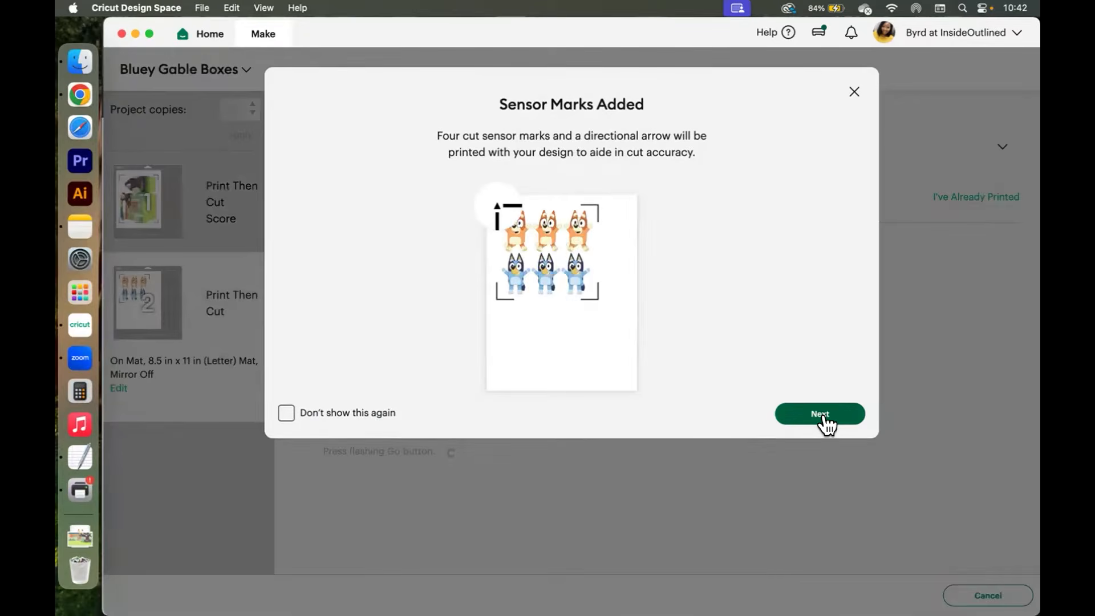
{"action": "left_click", "coordinate": [822, 414]}
{"action": "left_click", "coordinate": [810, 348]}
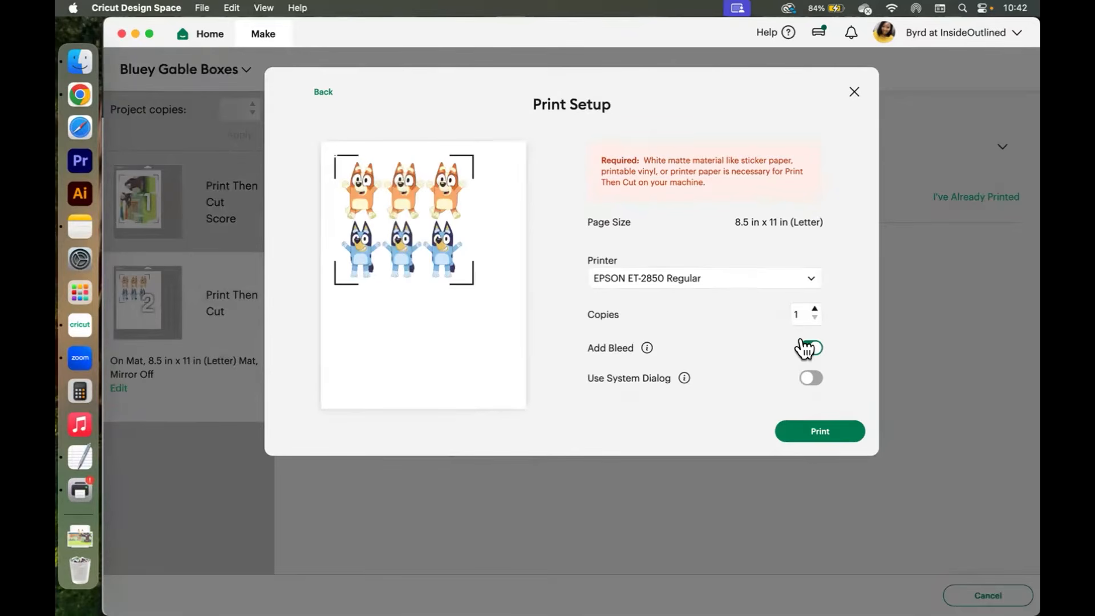
{"action": "left_click", "coordinate": [809, 378]}
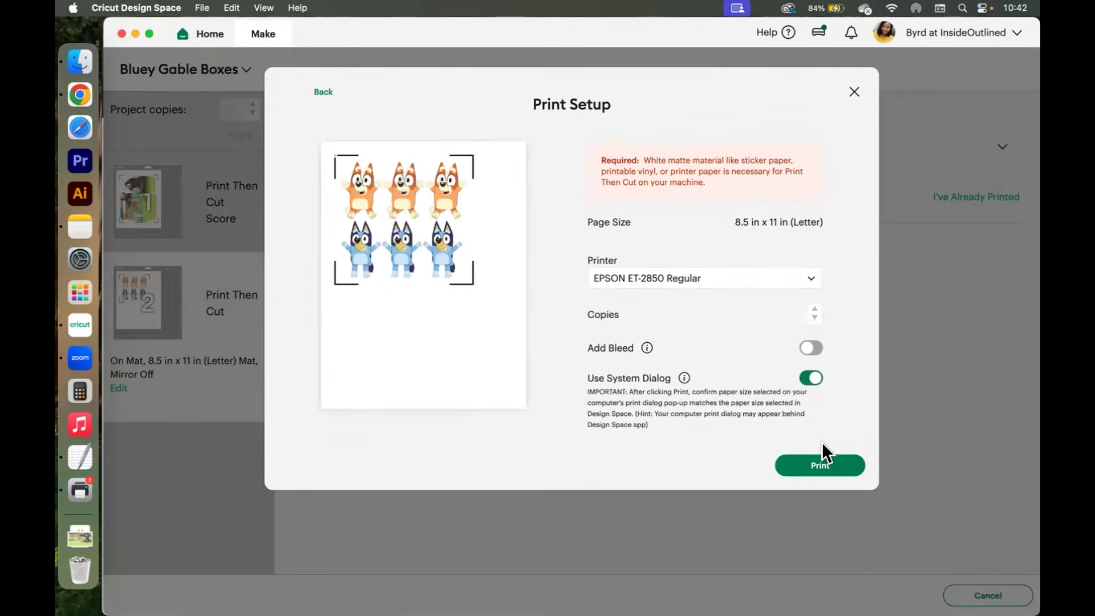
{"action": "left_click", "coordinate": [815, 467]}
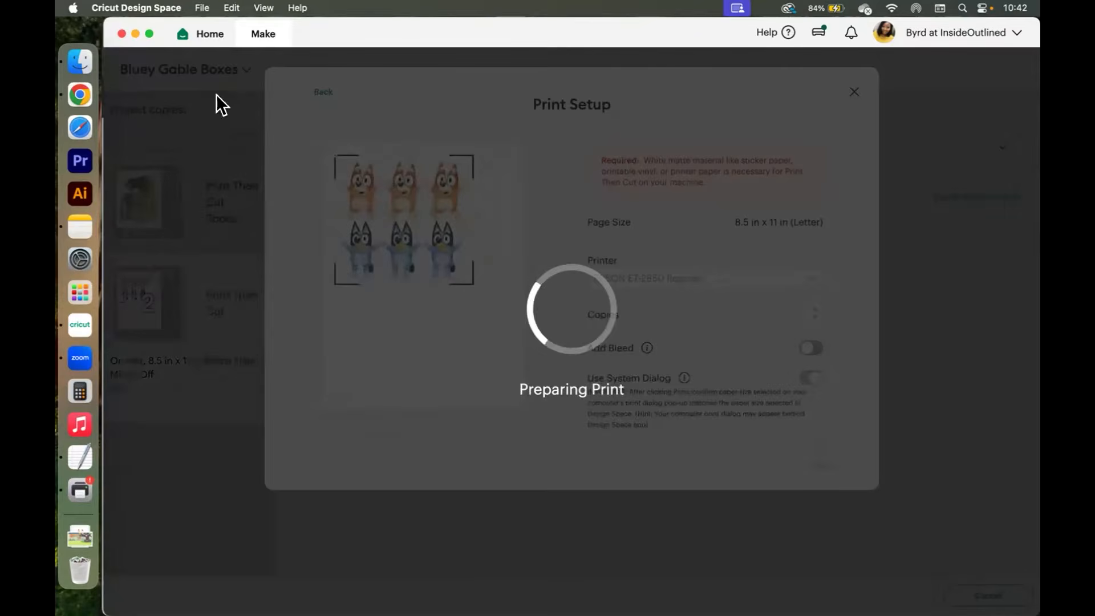
In the system print dialog, set the media type to Photo Glossy Paper and print the characters mat.
{"action": "left_click", "coordinate": [135, 34]}
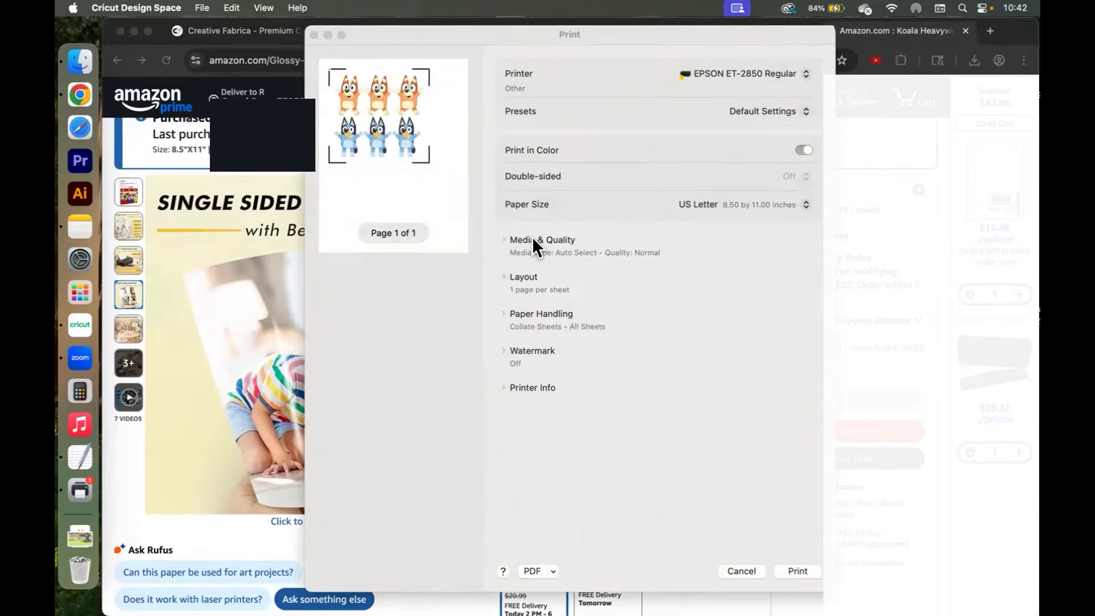
{"action": "left_click", "coordinate": [532, 239]}
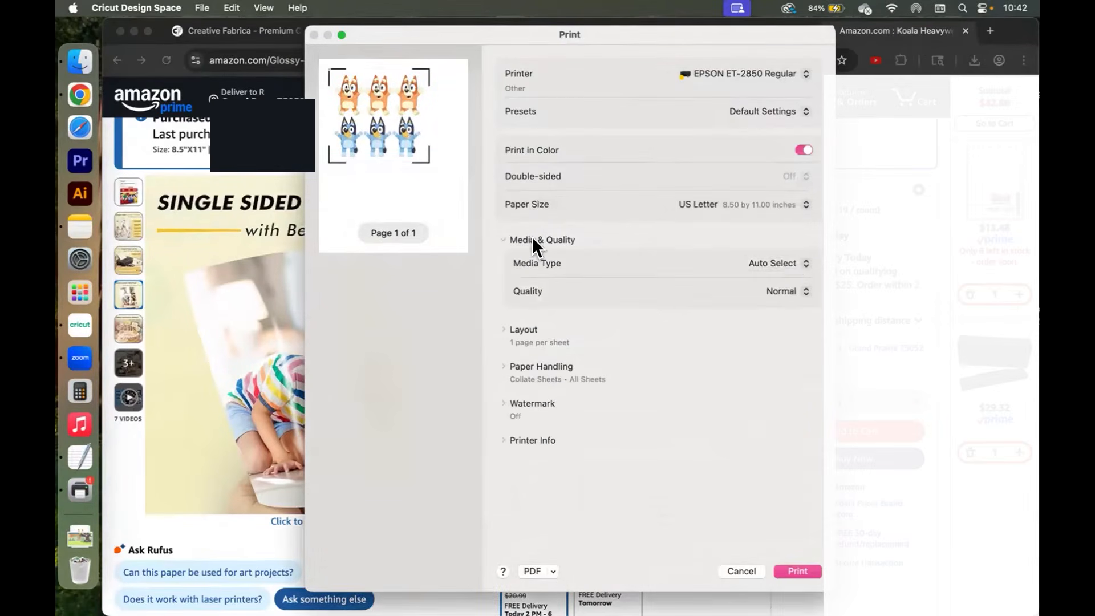
{"action": "left_click", "coordinate": [774, 259]}
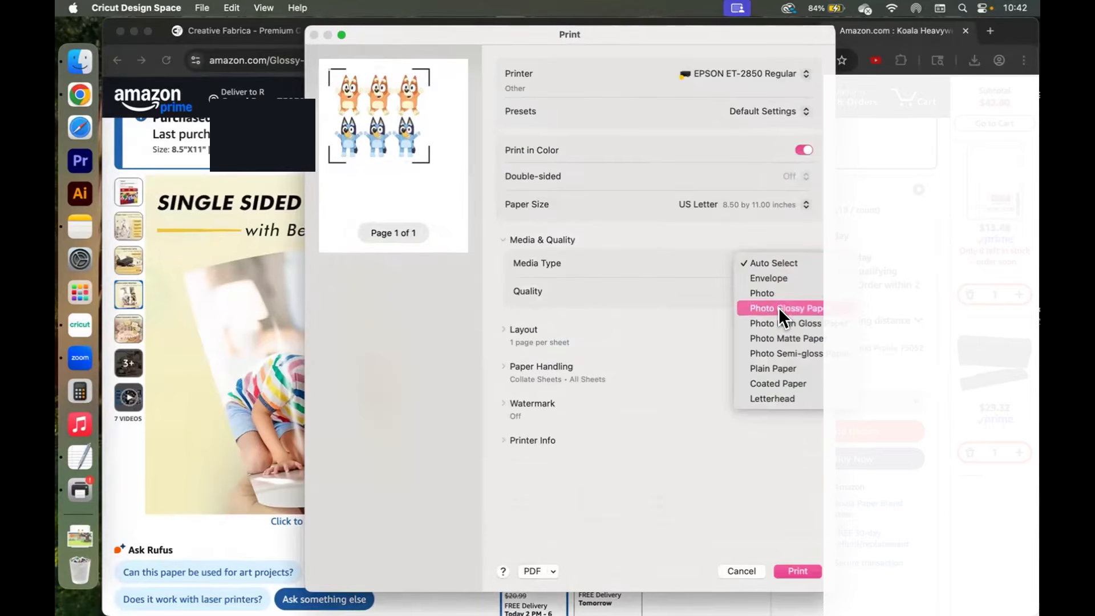
{"action": "left_click", "coordinate": [779, 307]}
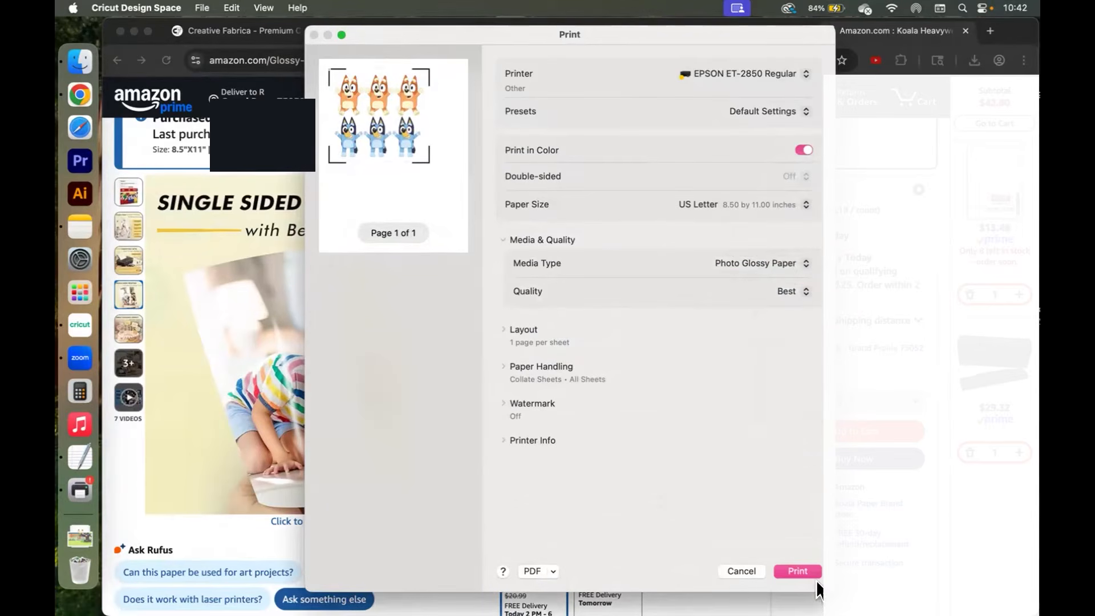
{"action": "left_click", "coordinate": [796, 571]}
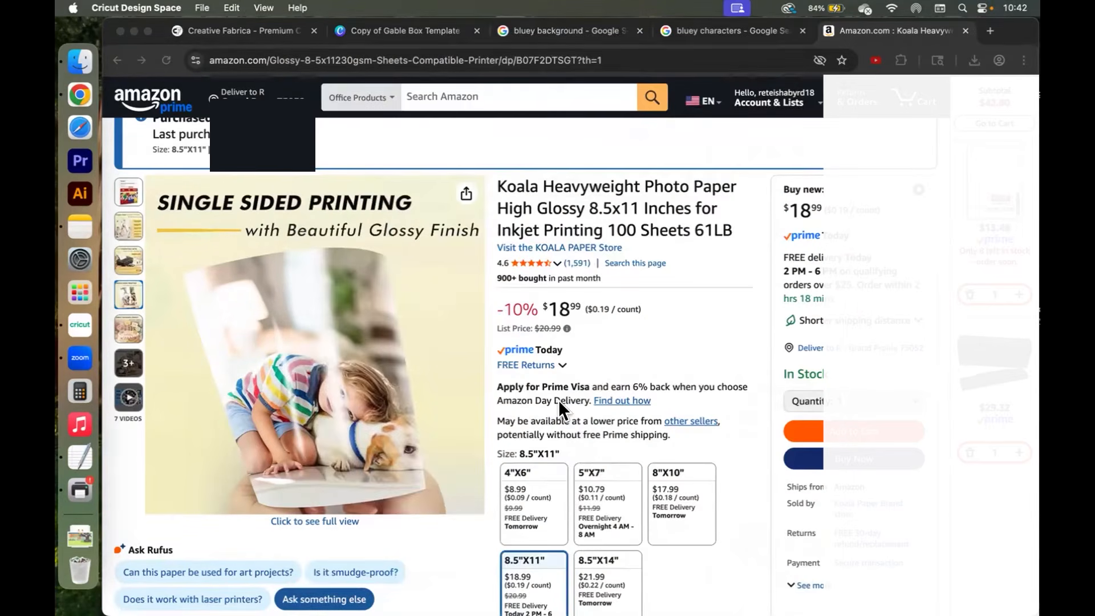
Review the print jobs in Print Center, then return to Design Space and confirm the print quality check.
{"action": "left_click", "coordinate": [79, 490]}
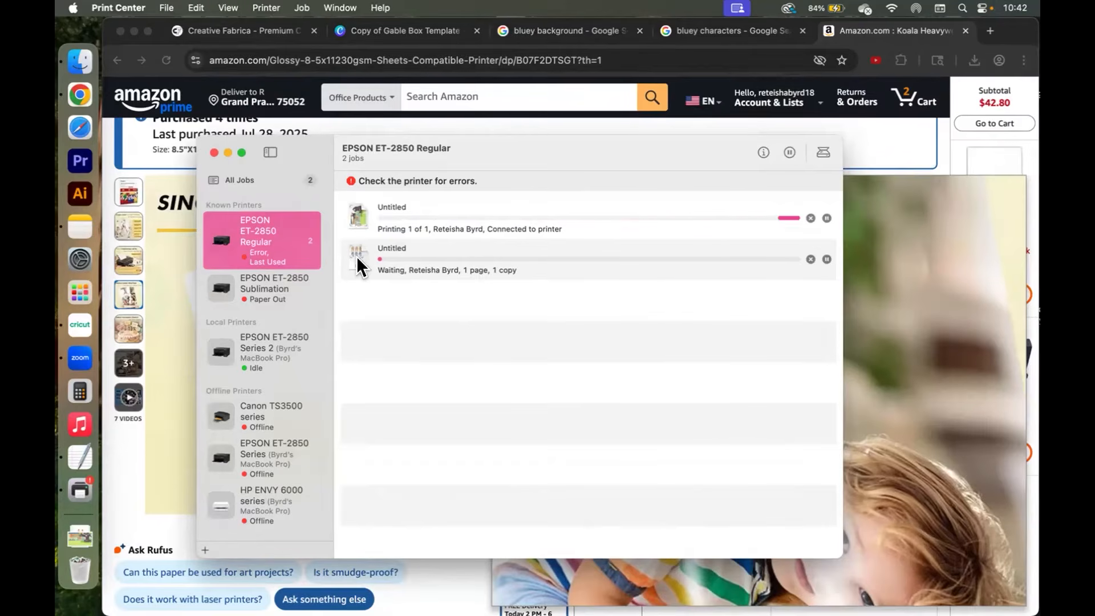
{"action": "left_click", "coordinate": [68, 324]}
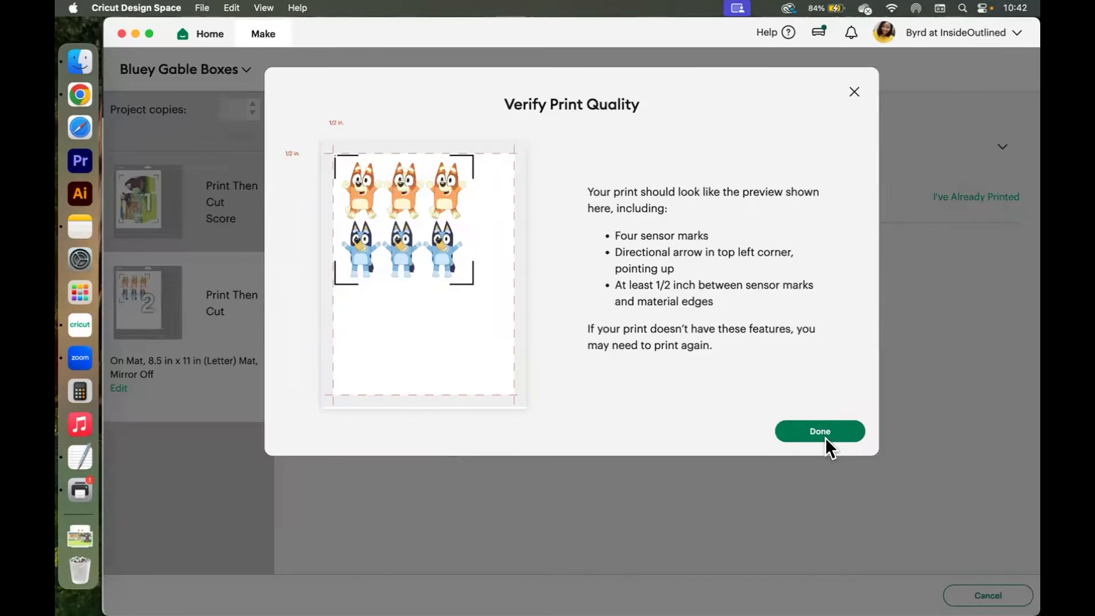
{"action": "left_click", "coordinate": [817, 434]}
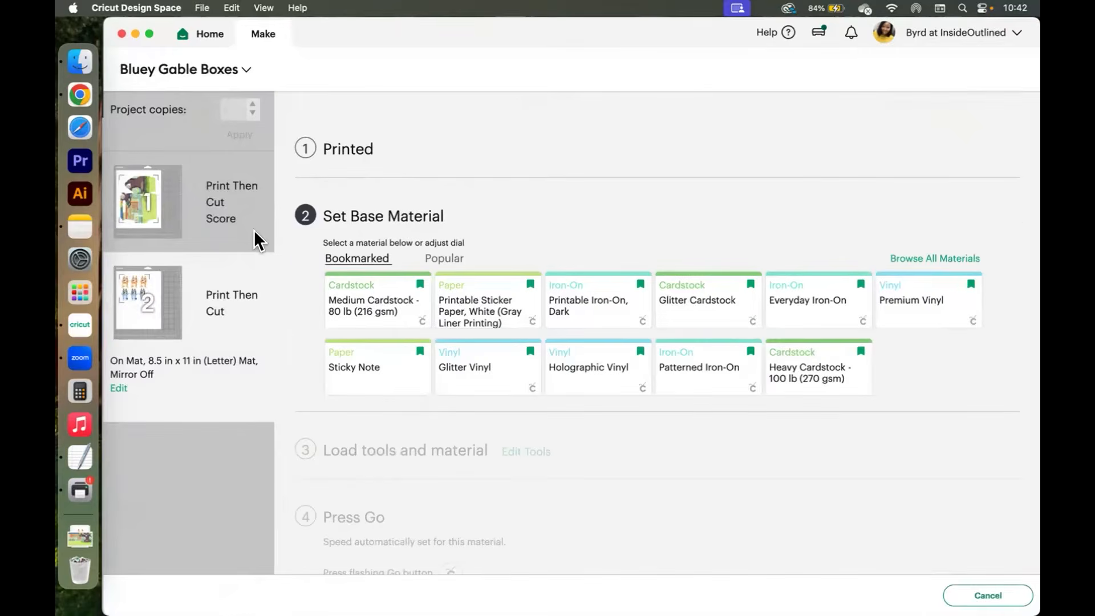
Set the base material to Medium Cardstock - 80 lb (216 gsm) and enable Remember material settings.
{"action": "left_click", "coordinate": [165, 200]}
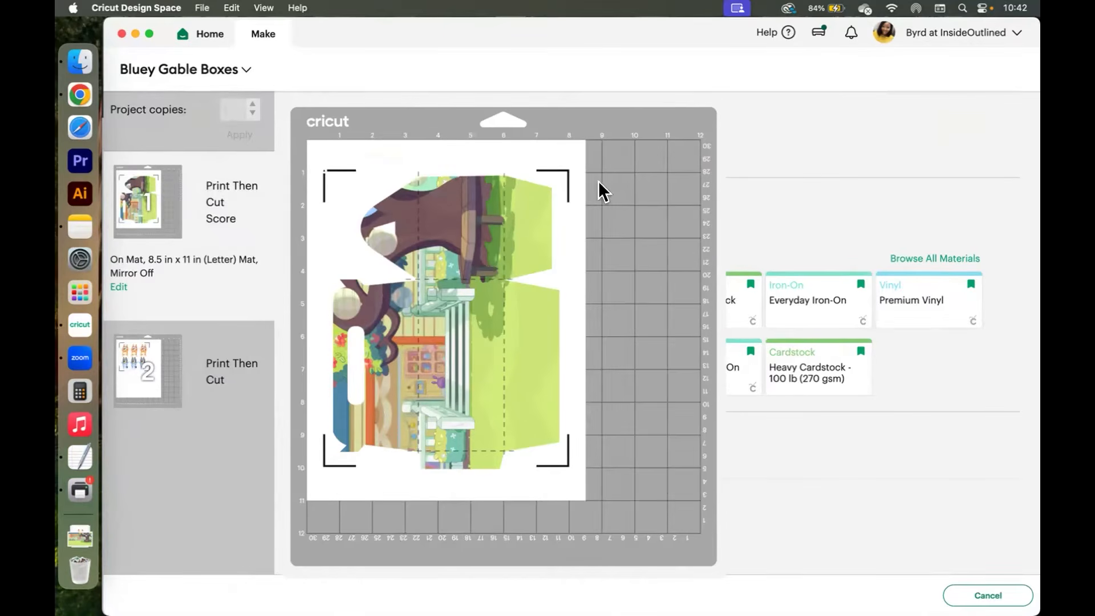
{"action": "left_click", "coordinate": [801, 154]}
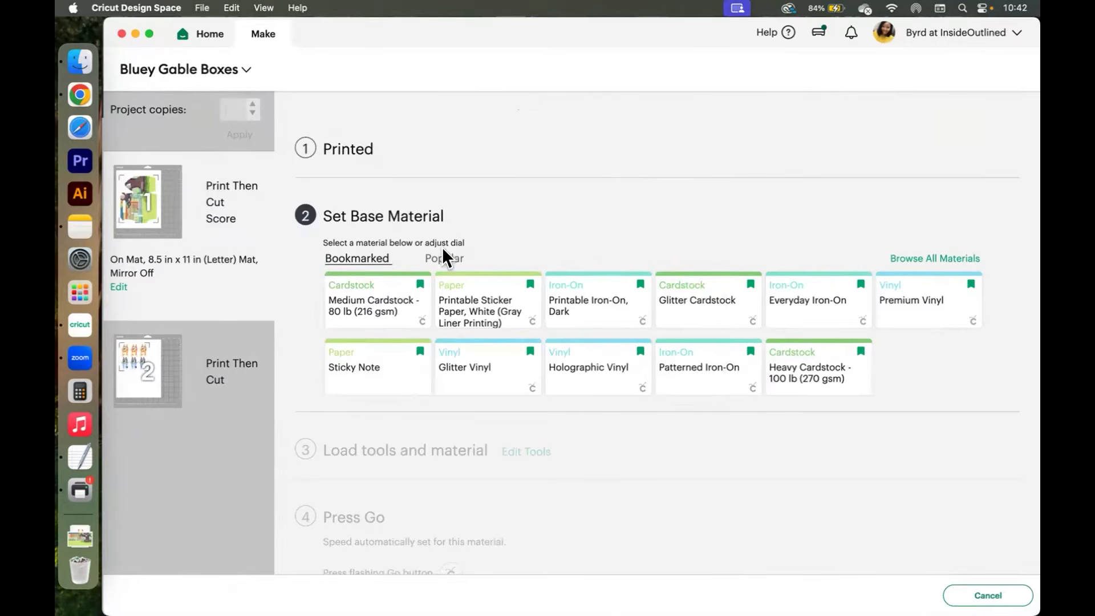
{"action": "left_click", "coordinate": [372, 302]}
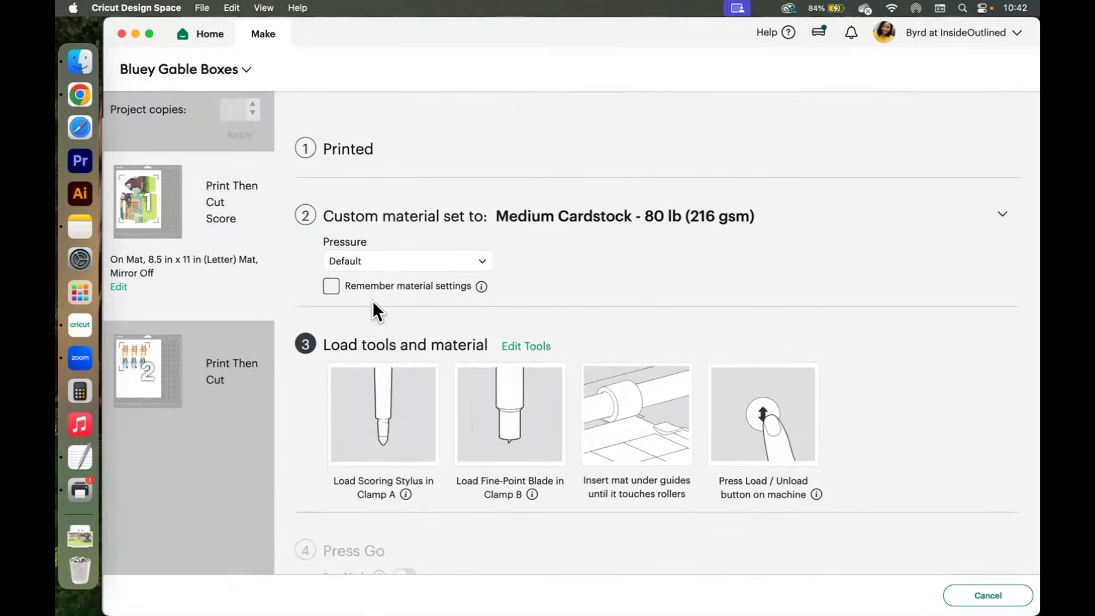
{"action": "left_click", "coordinate": [327, 289]}
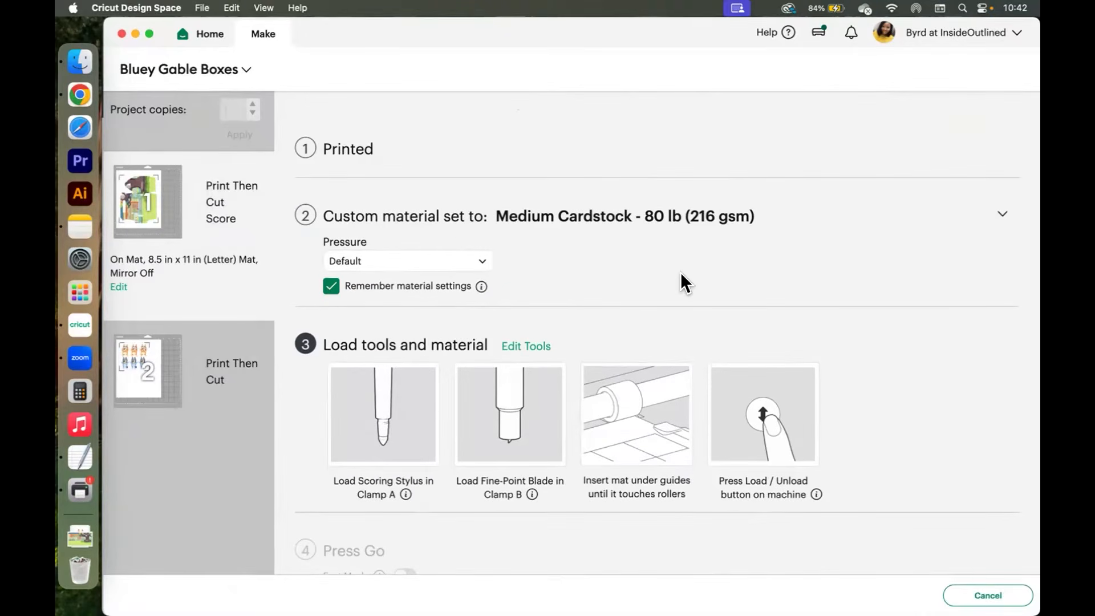